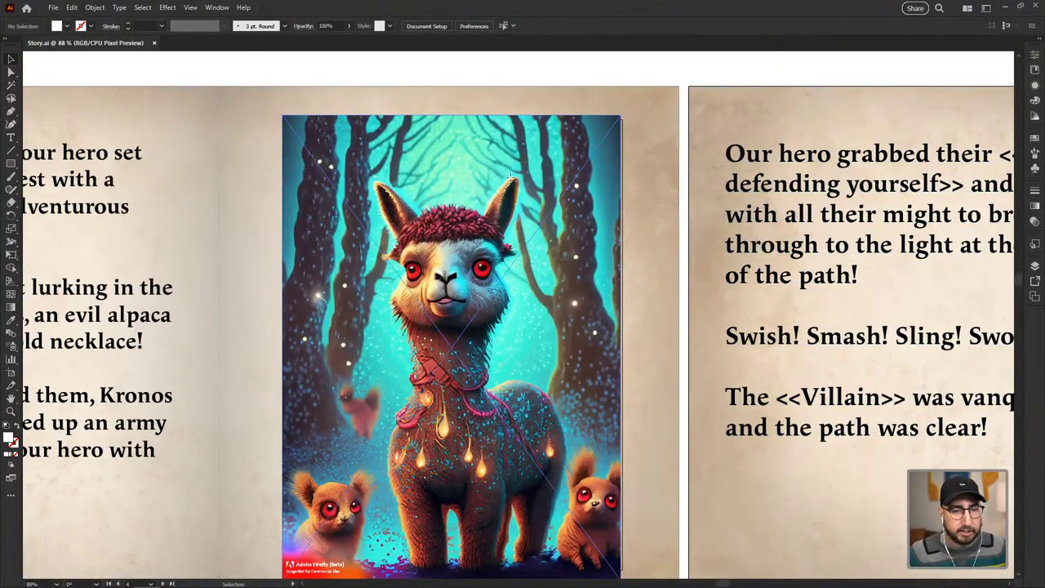
# - Select the placed alpaca illustration and check which Firefly source file it is linked to
pyautogui.click(375, 245)
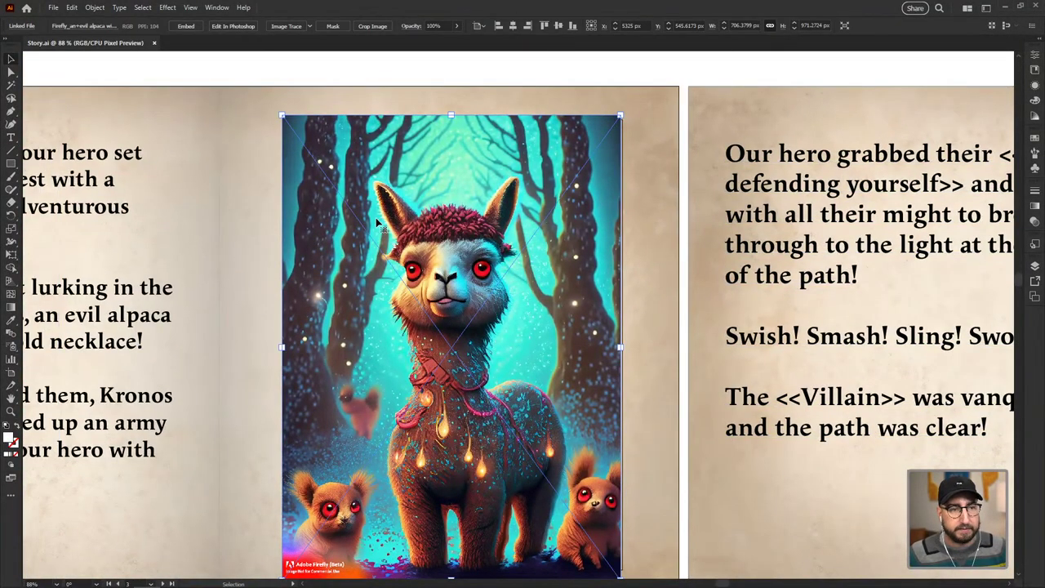
pyautogui.click(83, 30)
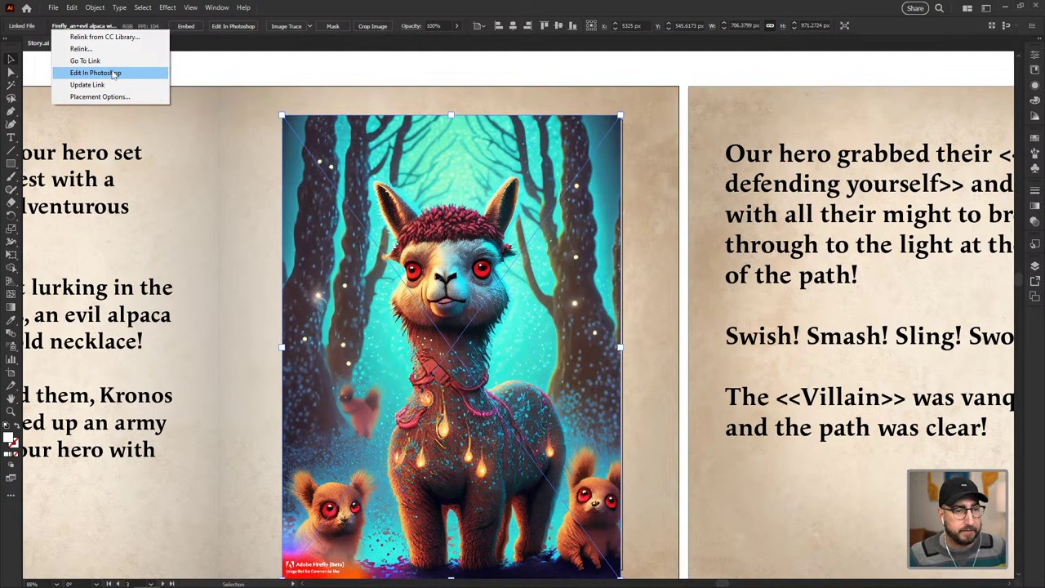
pyautogui.click(178, 99)
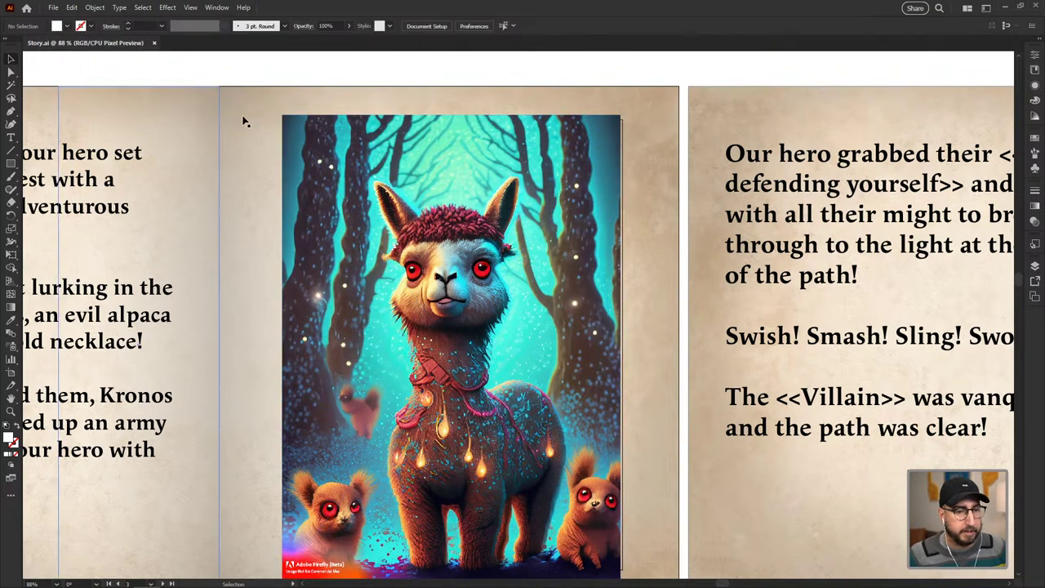
pyautogui.click(304, 126)
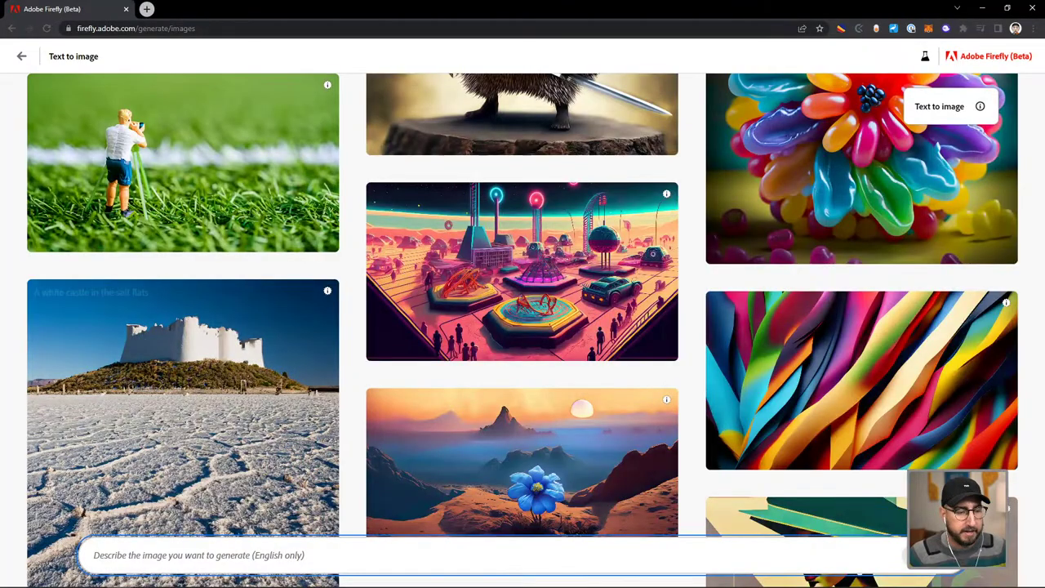
# - In Firefly, write the prompt 'a white evil alpaca with red eyes and a gold necklace'
pyautogui.click(146, 552)
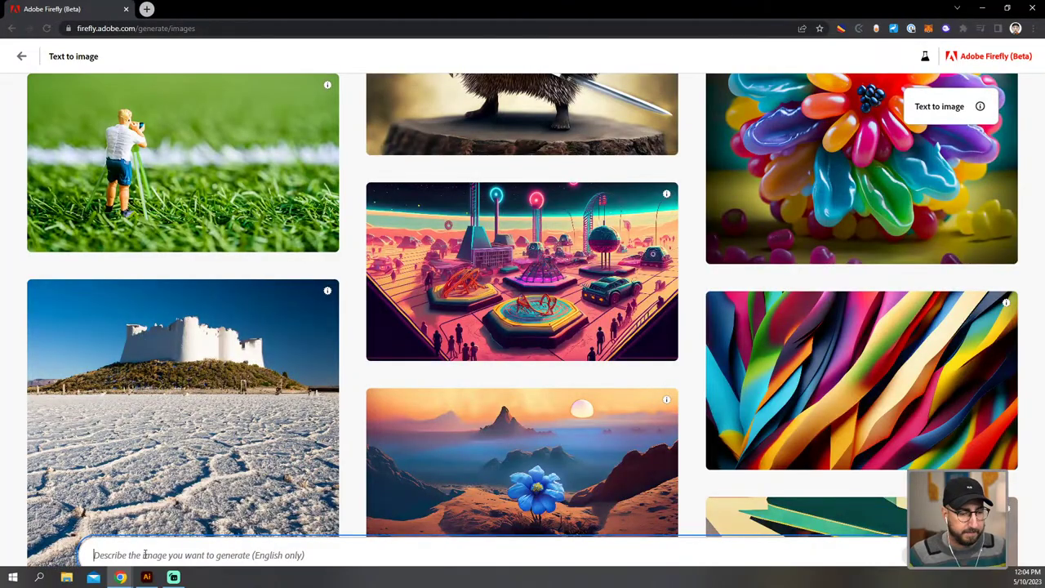
pyautogui.write('an evil alpaca with red eyes and a gold necklace')
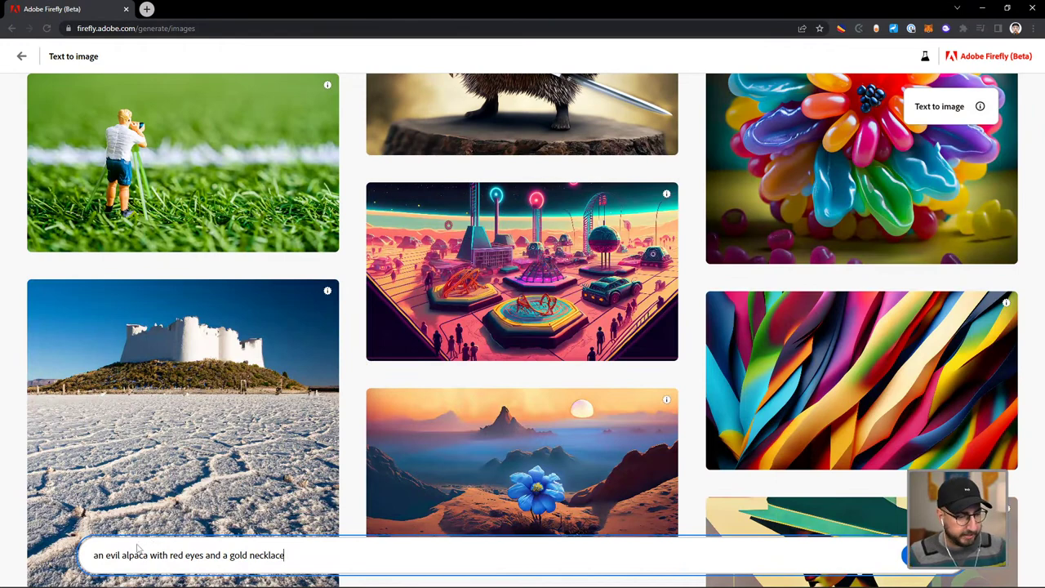
pyautogui.click(100, 555)
pyautogui.press('BackSpace')
pyautogui.write('white')
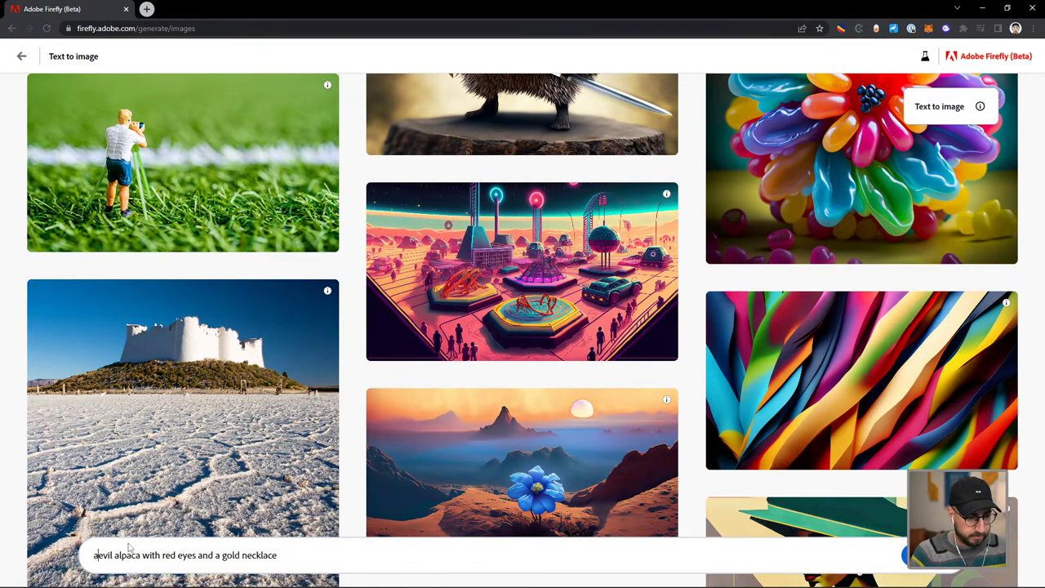
# - Extend the prompt with squirrels and a green superhero snail using a candy cane as a sword, and generate
pyautogui.click(346, 556)
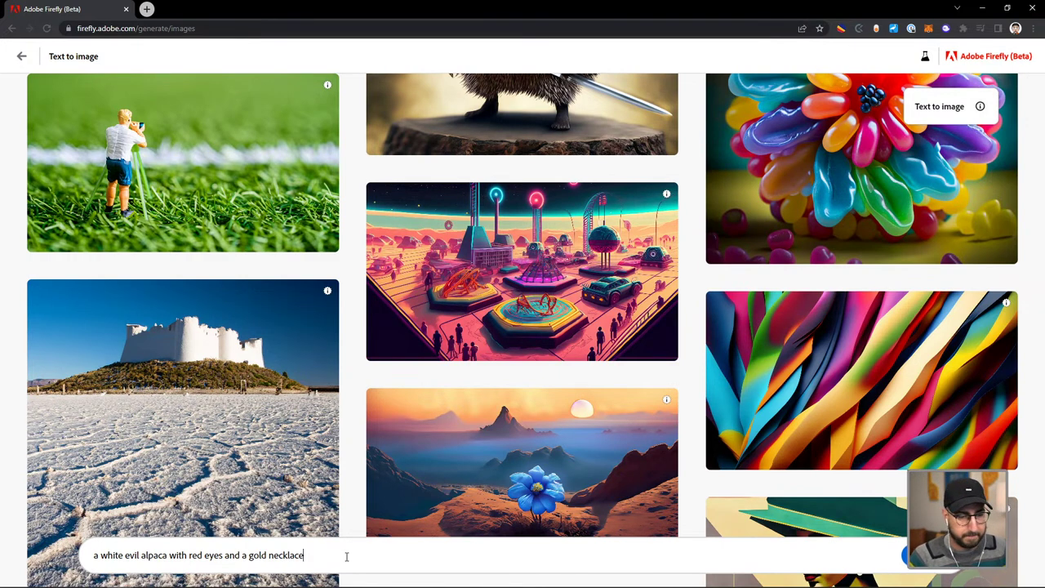
pyautogui.write('surrounded by squirrels')
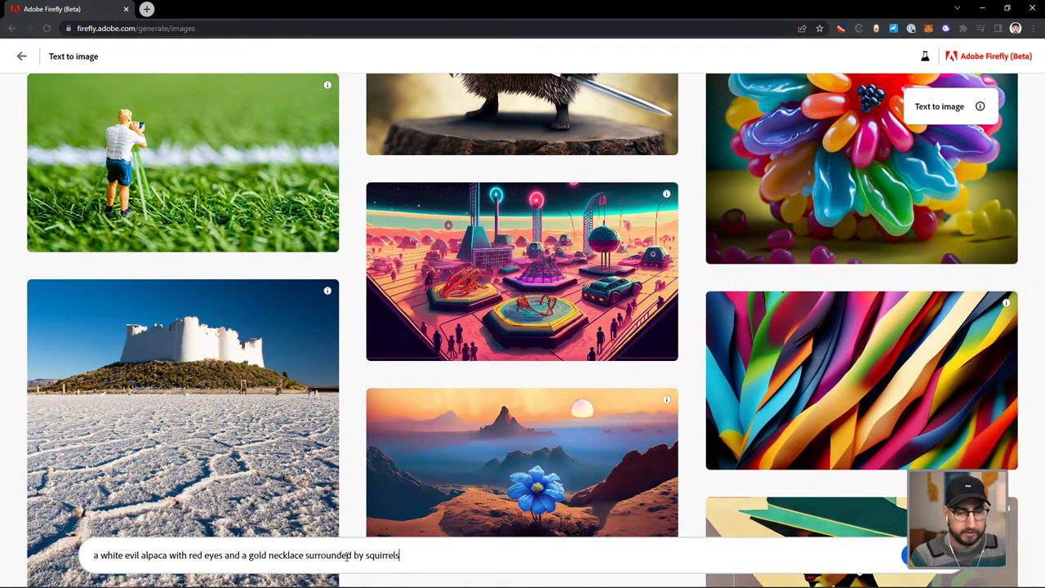
pyautogui.write(' with a')
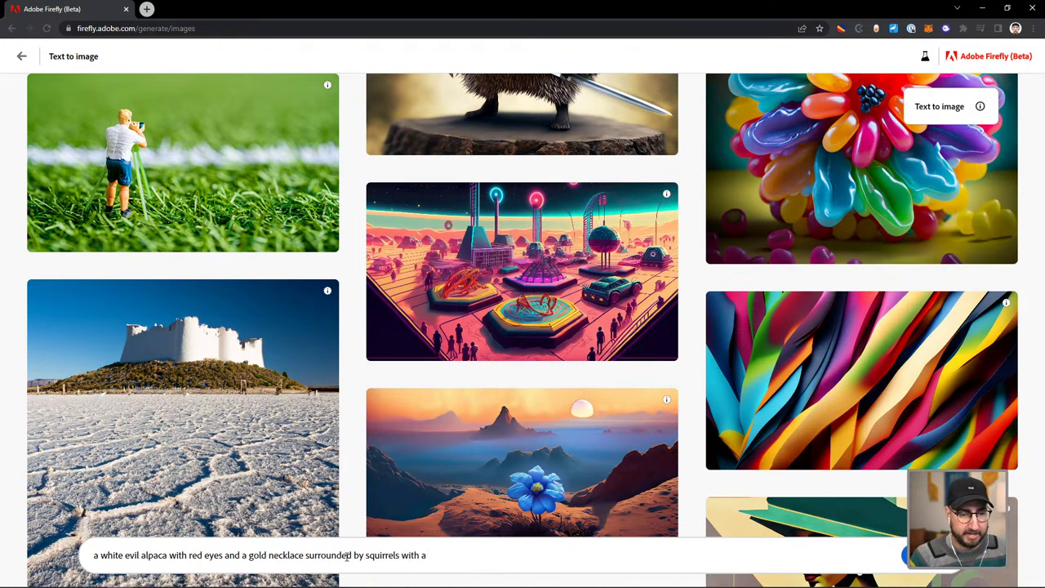
pyautogui.write(' green')
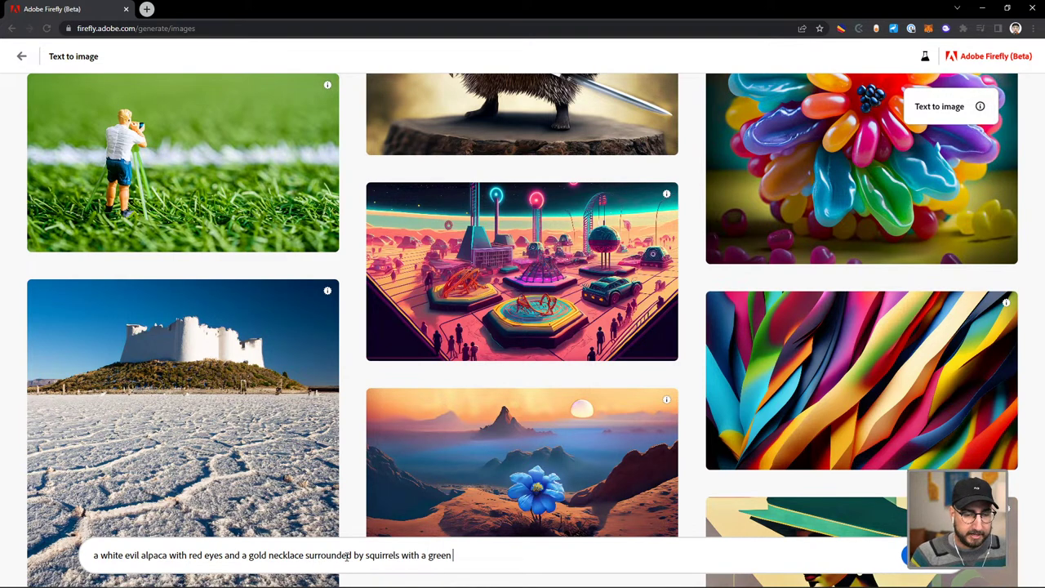
pyautogui.write(' superhero ')
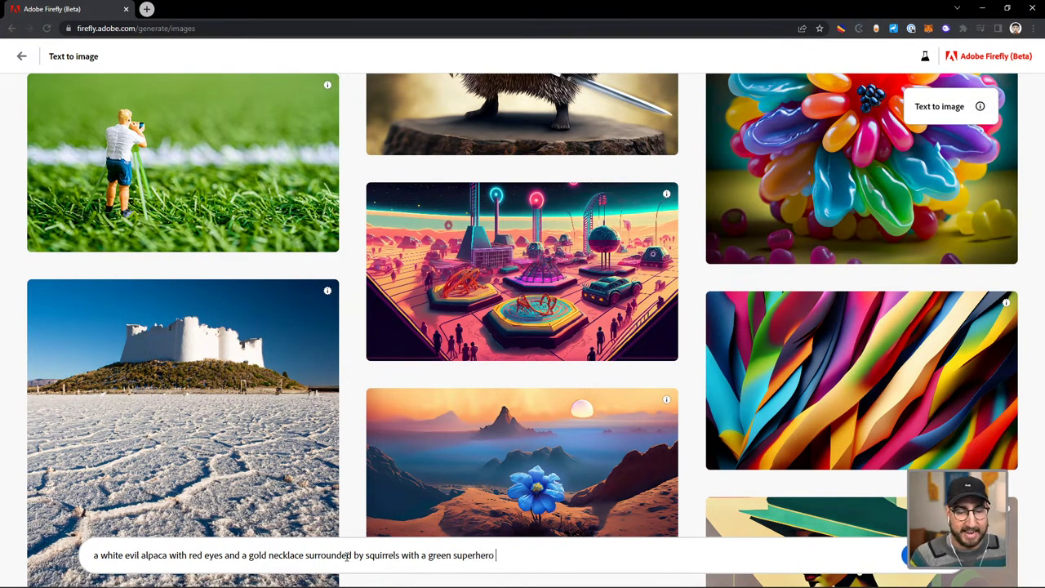
pyautogui.write('snail using a ')
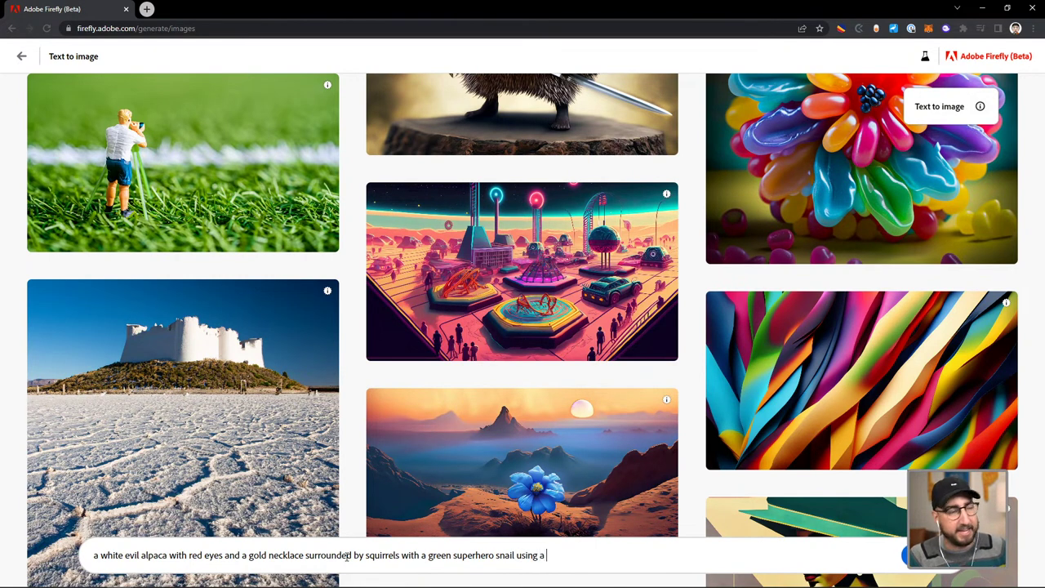
pyautogui.write('c')
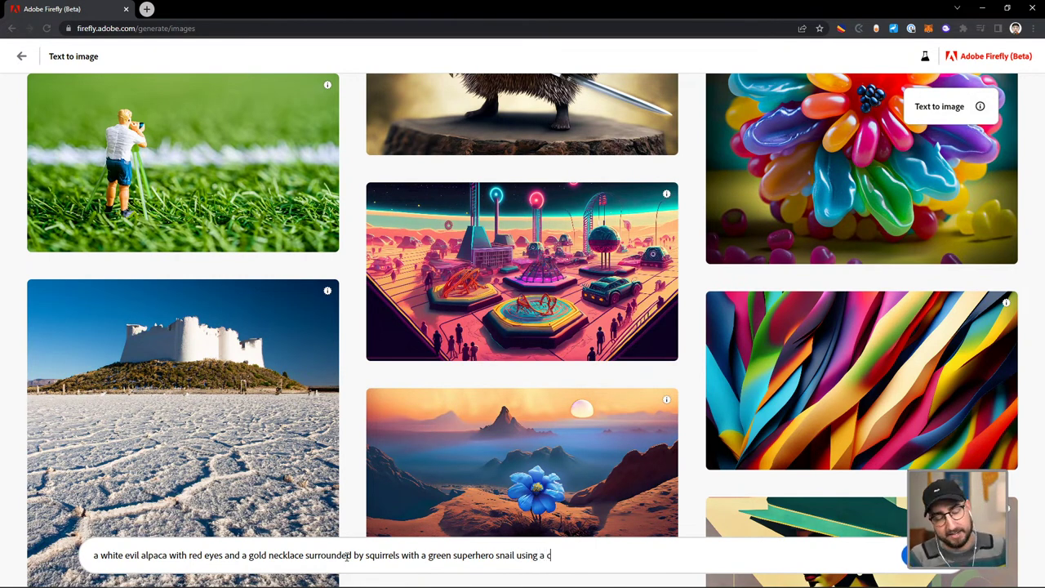
pyautogui.write('andy cane')
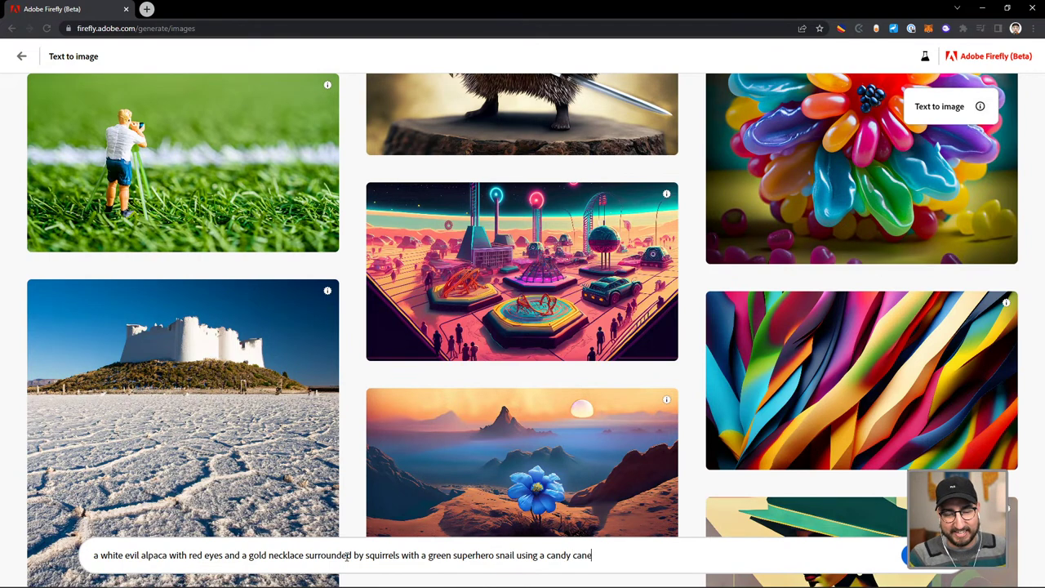
pyautogui.write(' to')
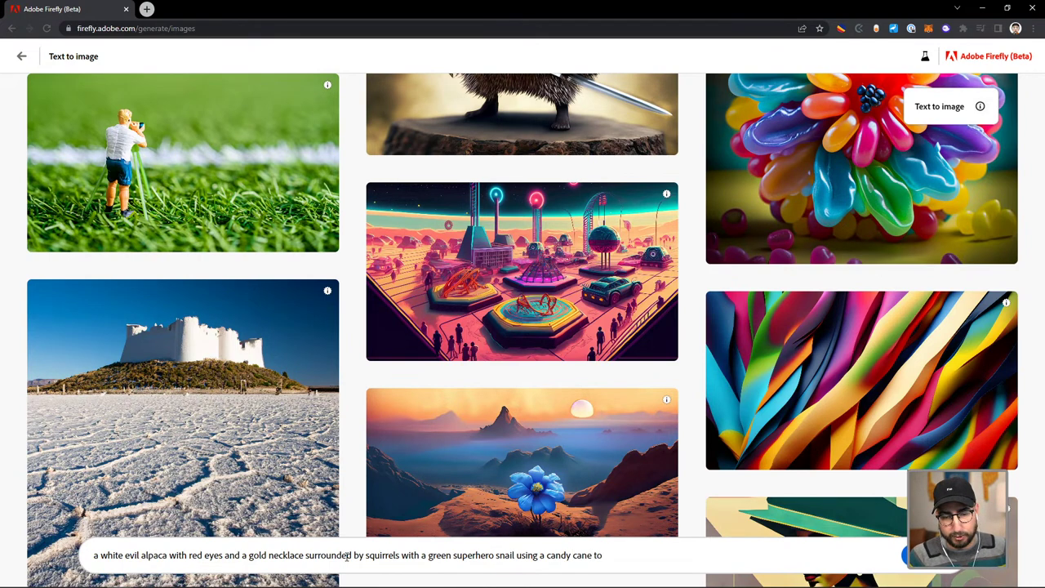
pyautogui.press('BackSpace')
pyautogui.press('BackSpace')
pyautogui.write('as')
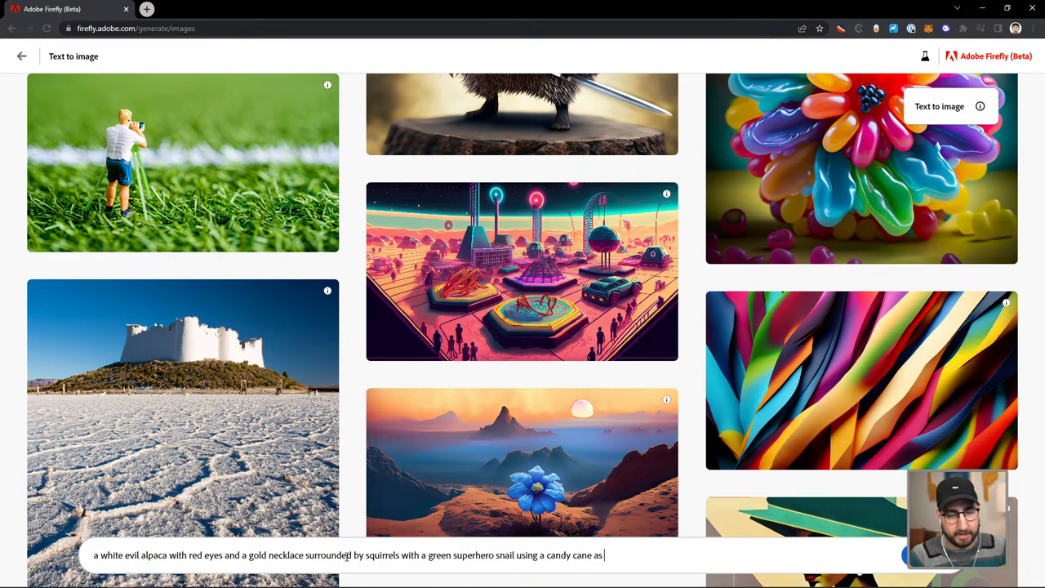
pyautogui.write(' a')
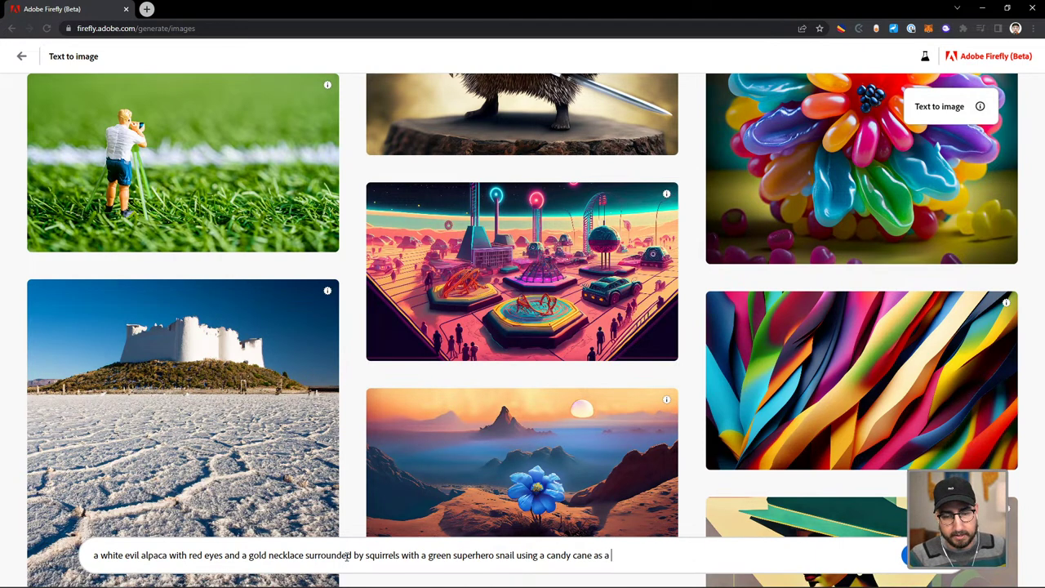
pyautogui.write(' sword')
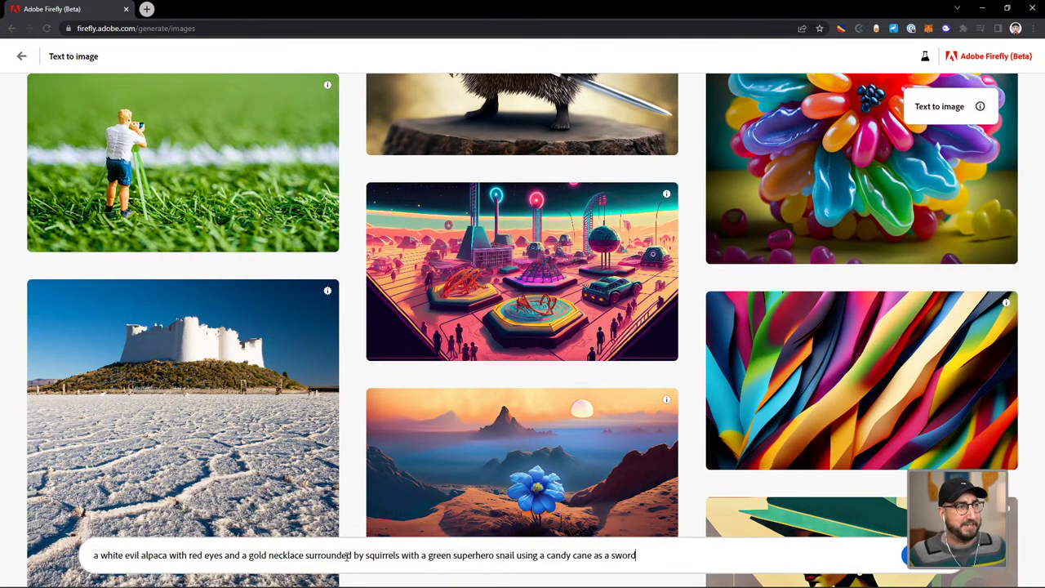
pyautogui.press('Return')
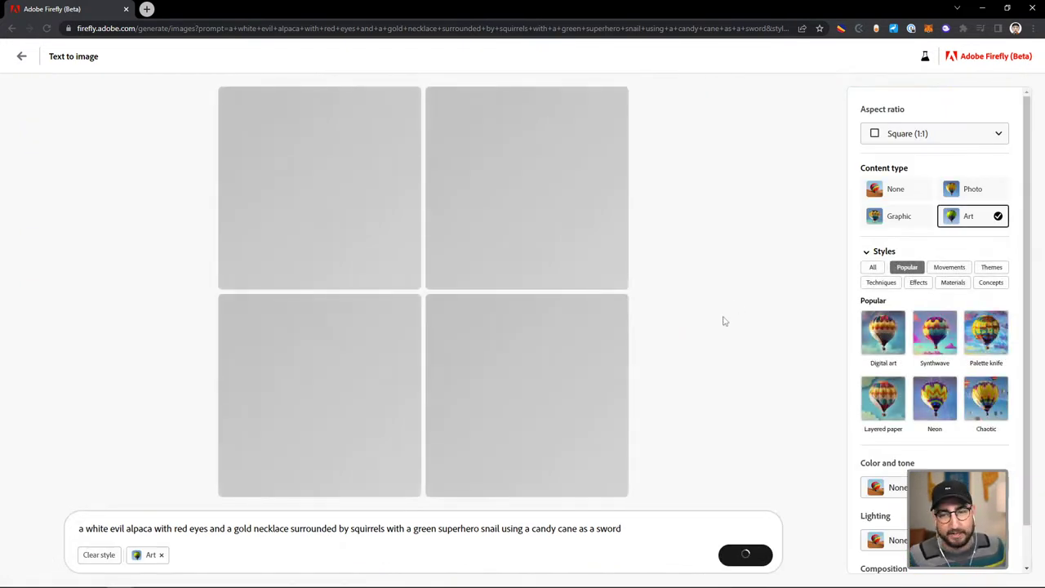
# - Switch the aspect ratio to Portrait (3:4) and select the snail and candy-cane wording in the prompt
pyautogui.click(907, 134)
pyautogui.click(905, 183)
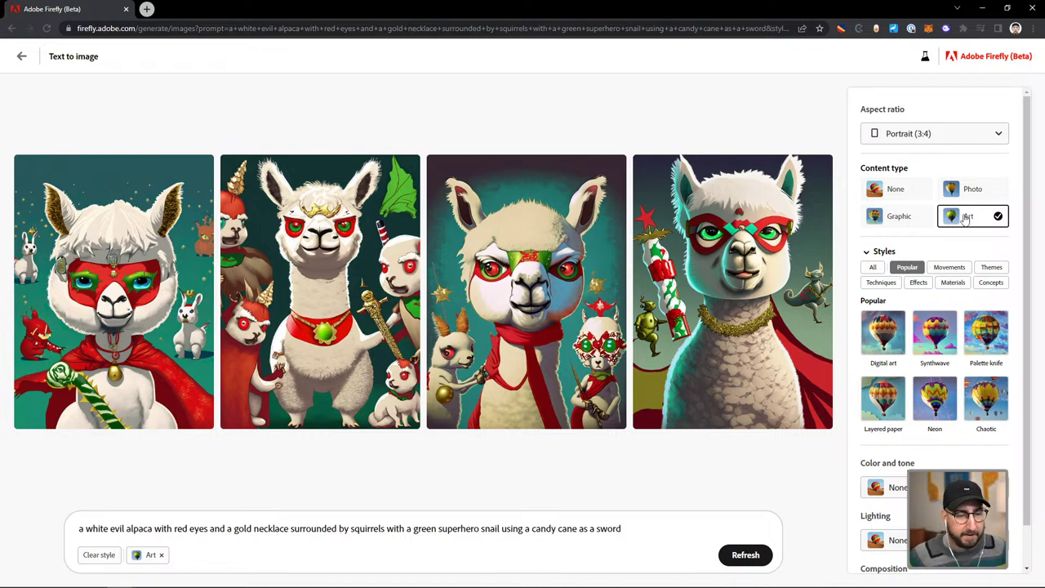
pyautogui.moveTo(393, 166)
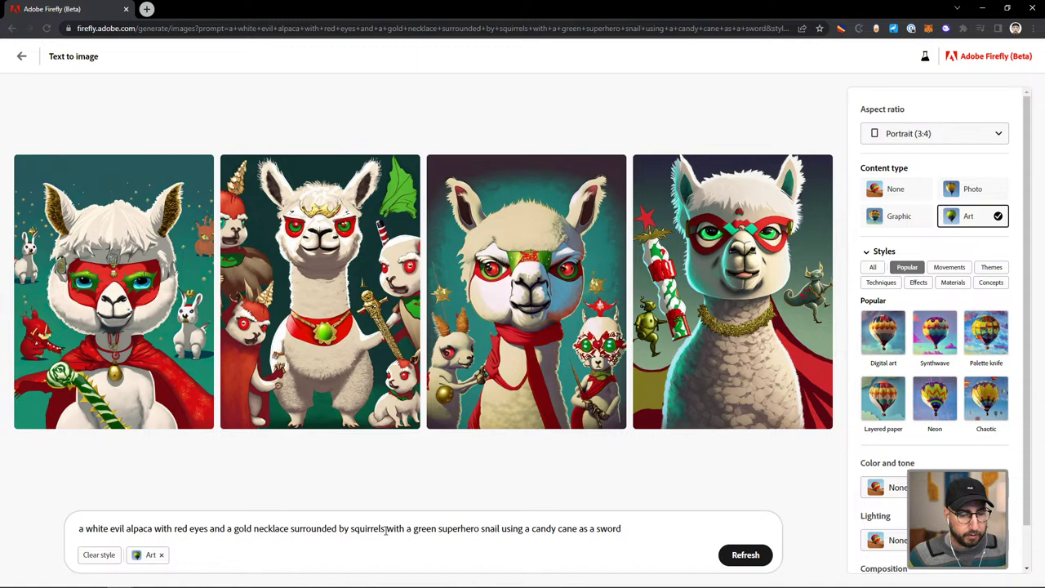
pyautogui.moveTo(384, 529); pyautogui.dragTo(664, 523)
# - Replace the snail wording with 'being hit by a branch' and regenerate
pyautogui.press('BackSpace')
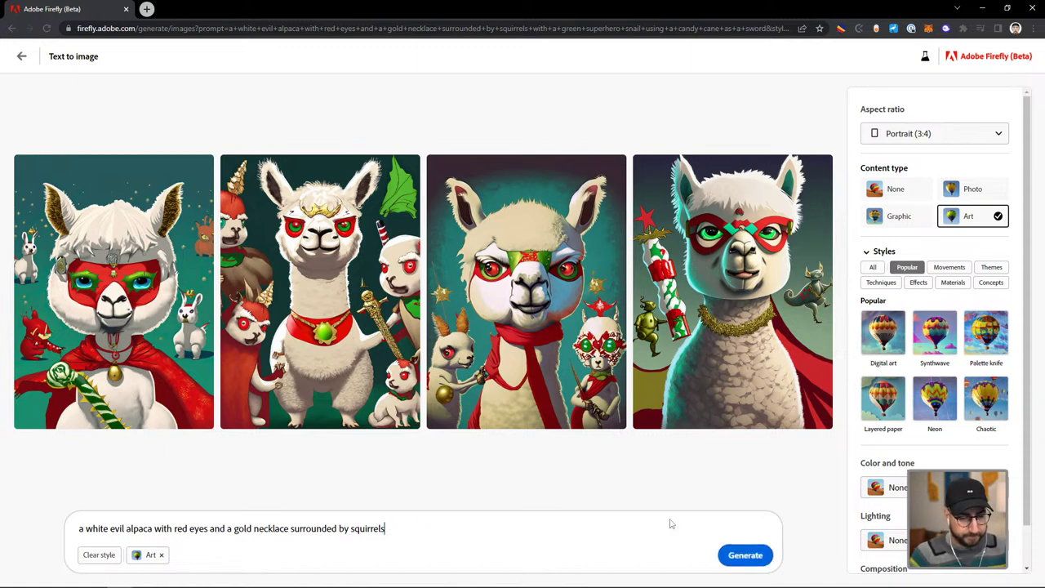
pyautogui.write('being ')
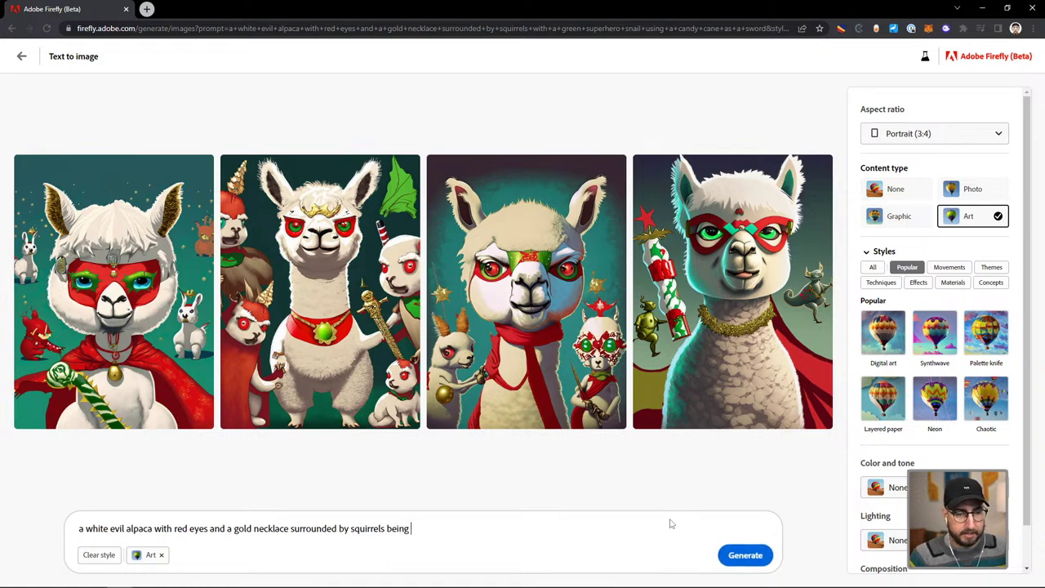
pyautogui.write('hit by a')
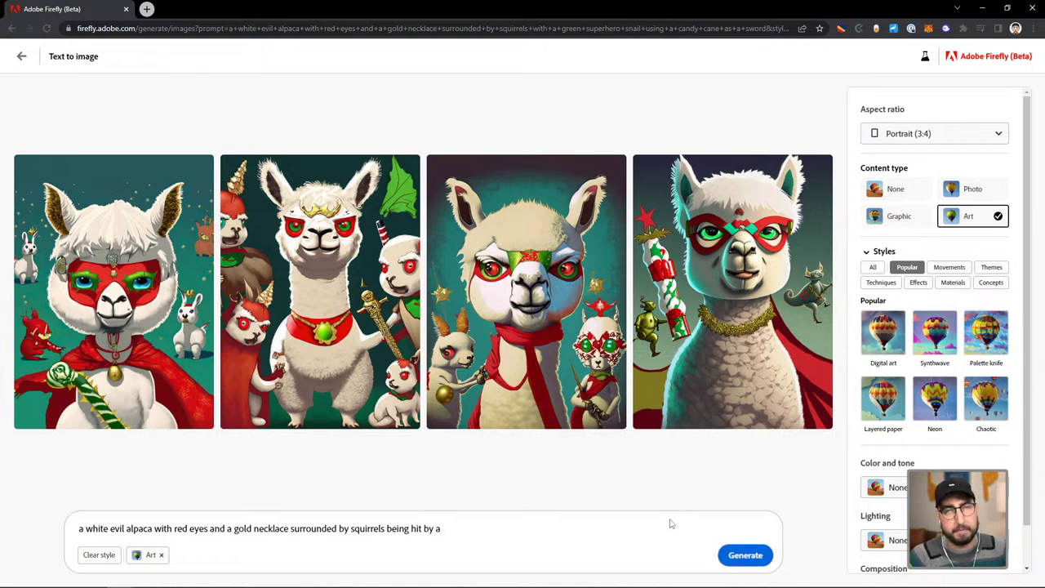
pyautogui.write('branch')
pyautogui.press('Return')
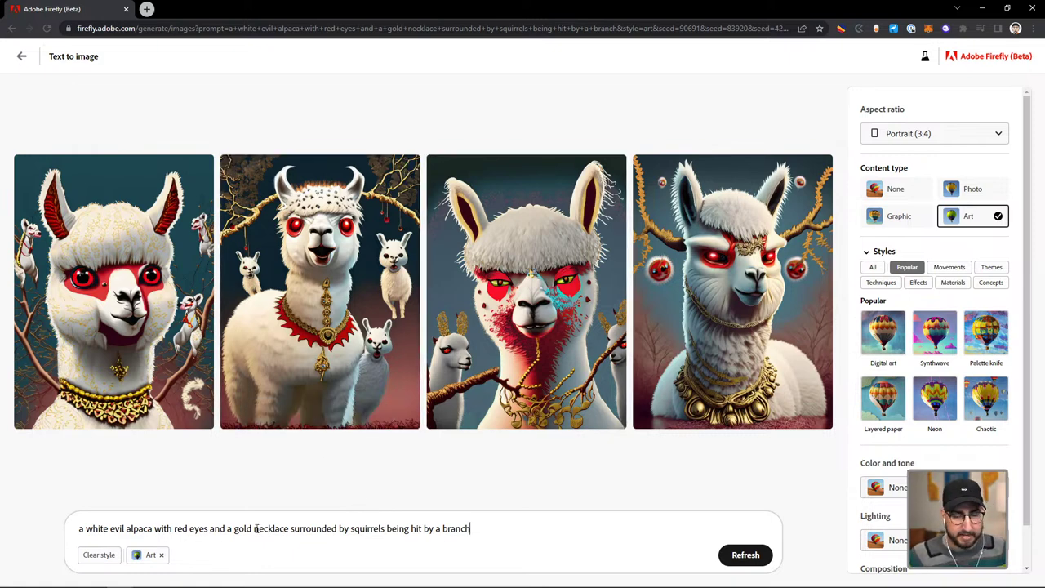
# - Add 'bioluminescent' to the prompt and regenerate
pyautogui.write('bio')
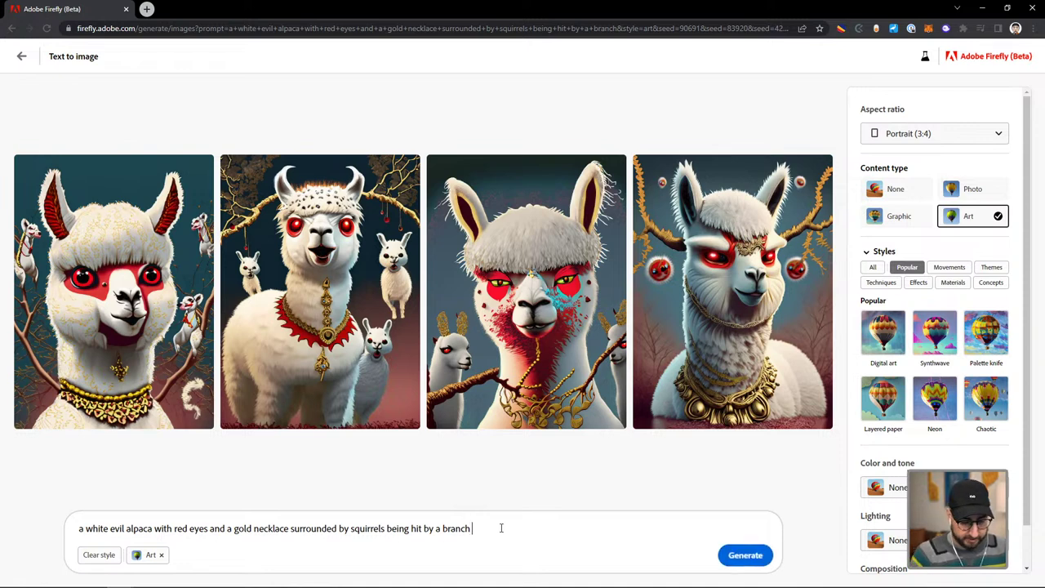
pyautogui.write('lu')
pyautogui.write('inesc')
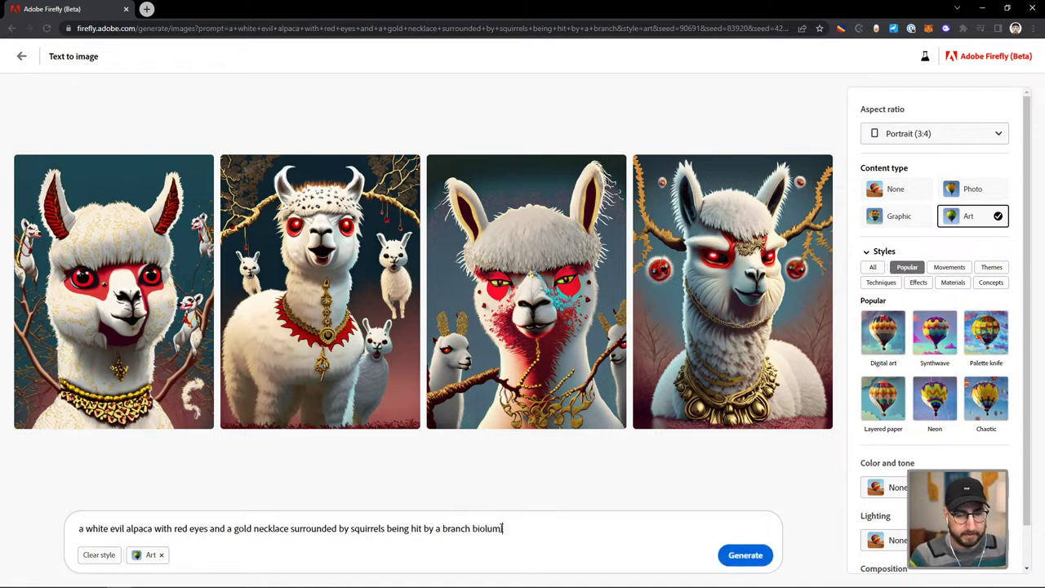
pyautogui.write('ent')
pyautogui.press('Return')
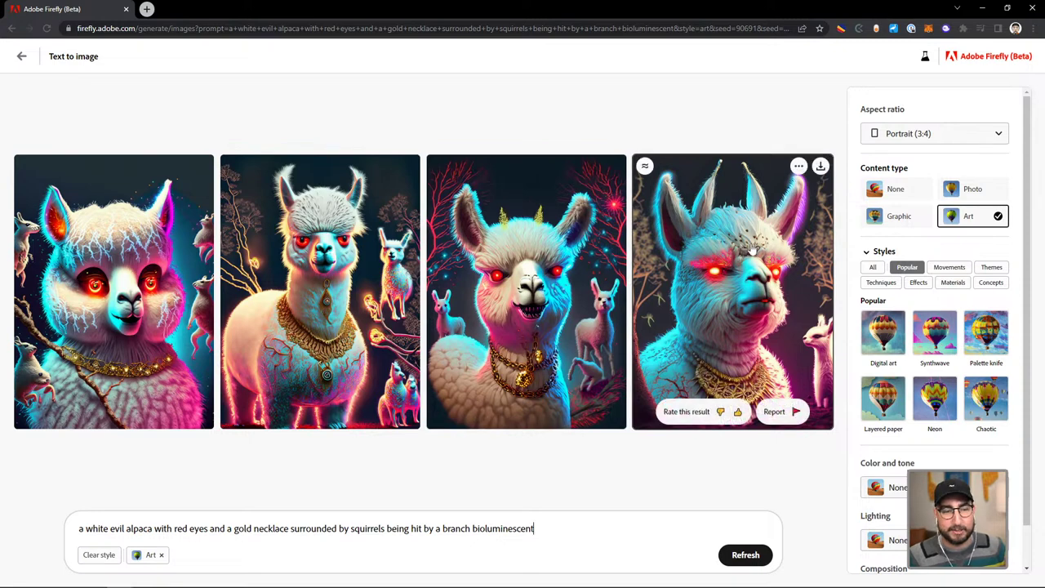
# - Download the second glowing alpaca portrait as a JPG and return to the Text to image gallery
pyautogui.click(301, 275)
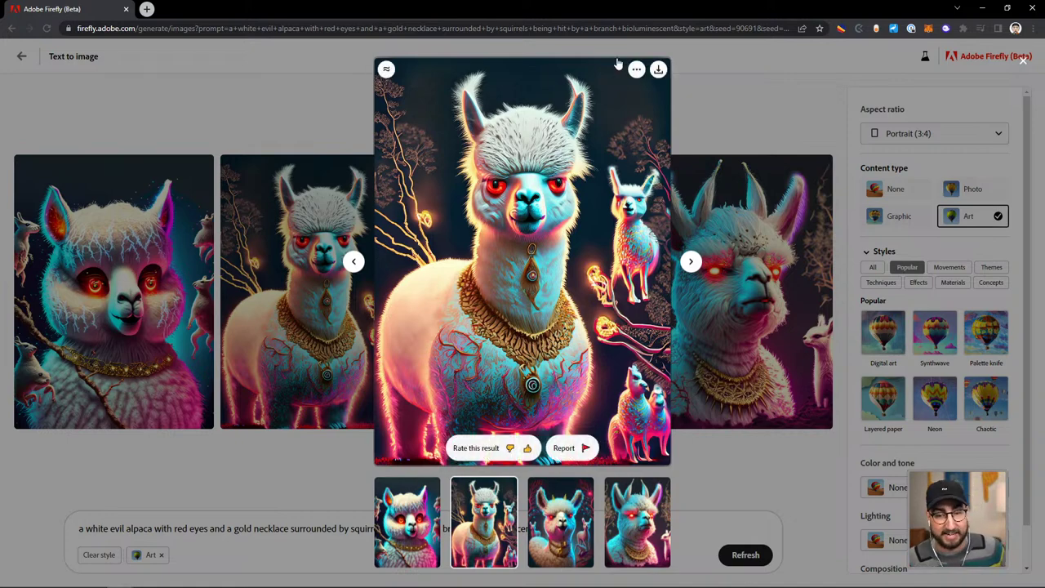
pyautogui.click(657, 72)
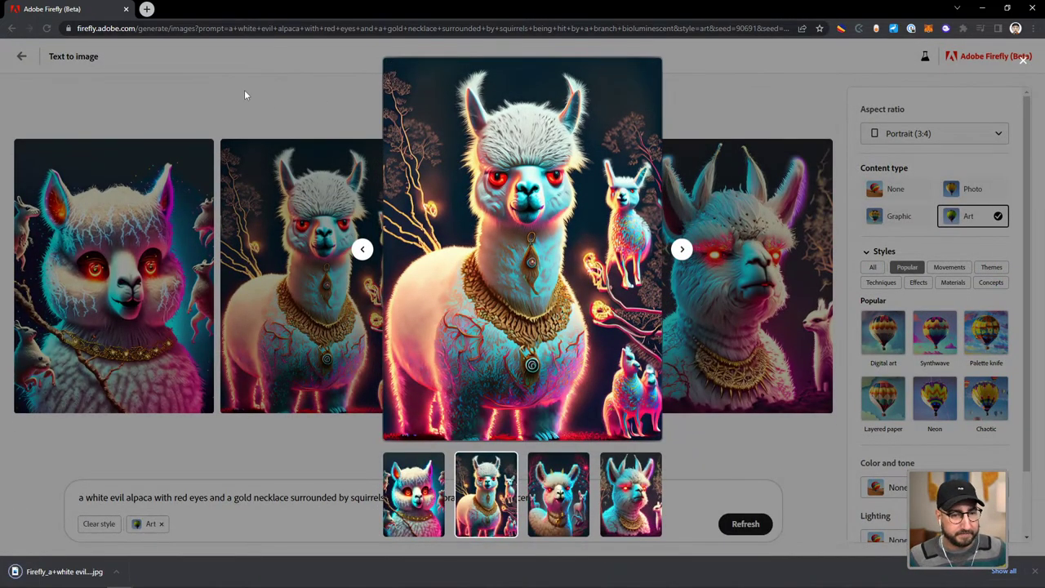
pyautogui.click(242, 86)
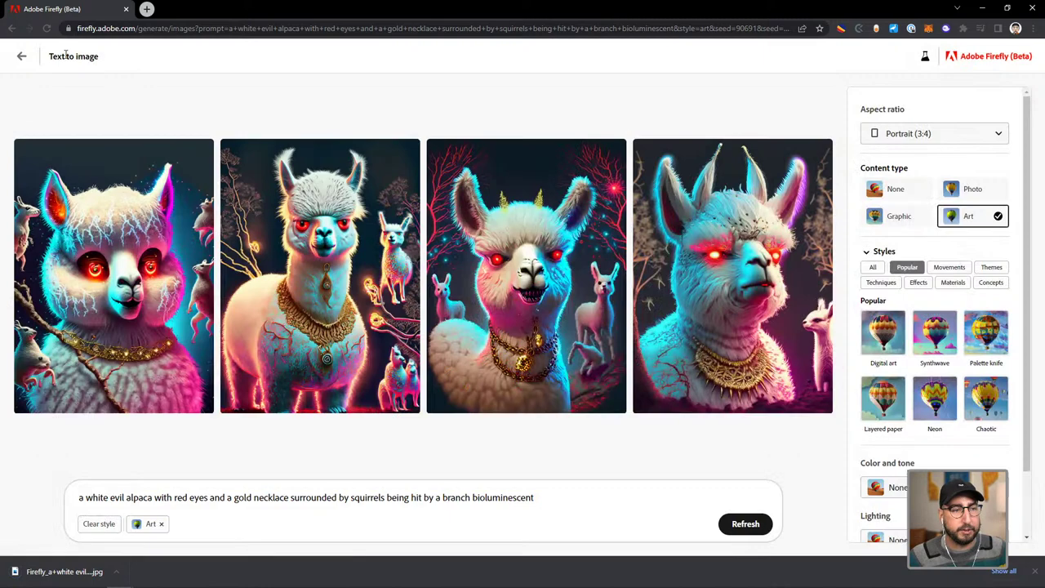
pyautogui.click(21, 56)
pyautogui.click(224, 527)
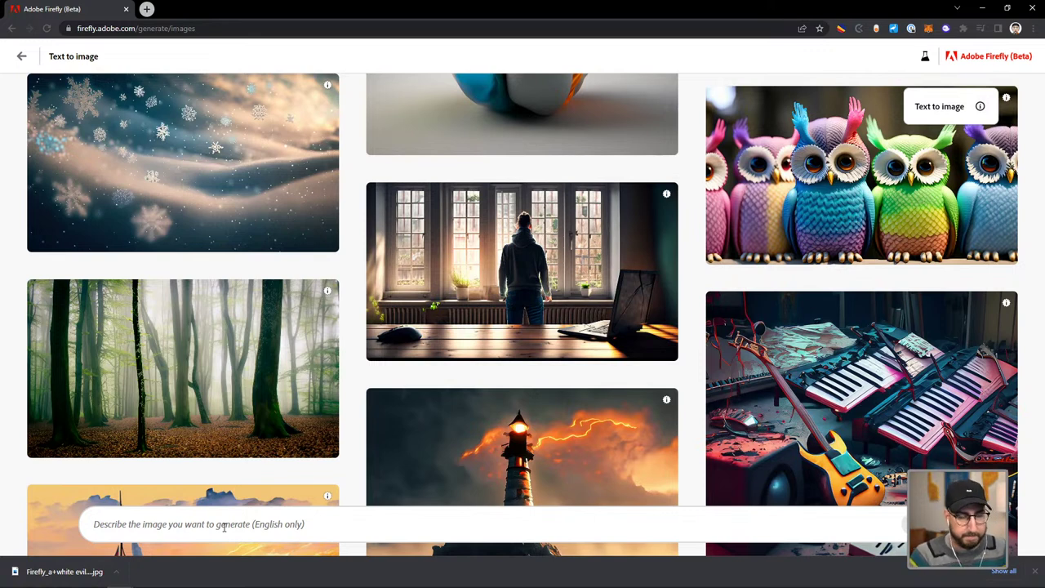
# - Generate images from the prompt 'anime zoom effect lines with lightning bolts and sparks'
pyautogui.write('anime zoom effec')
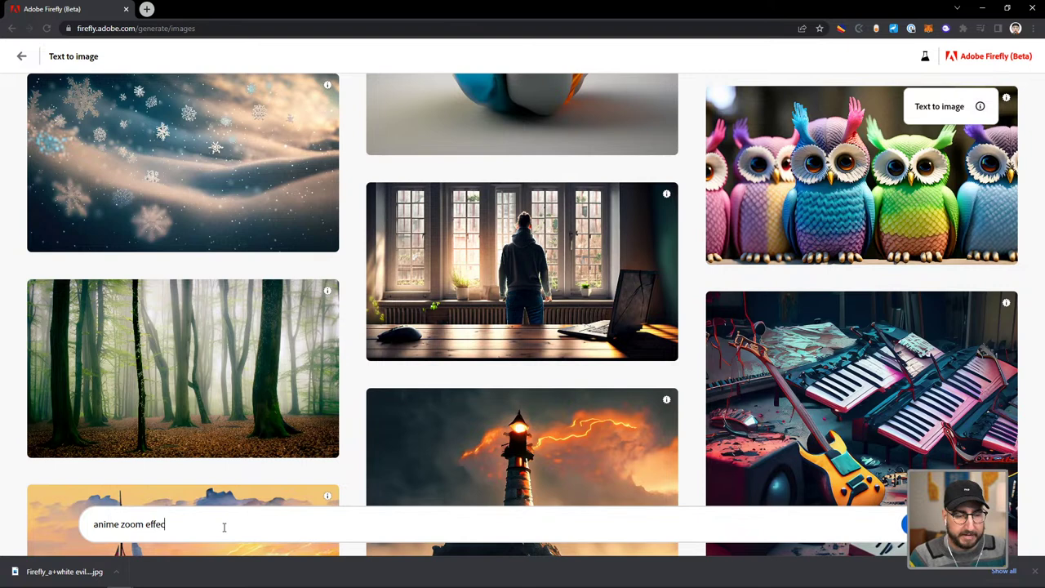
pyautogui.write('t lines with lightning bol')
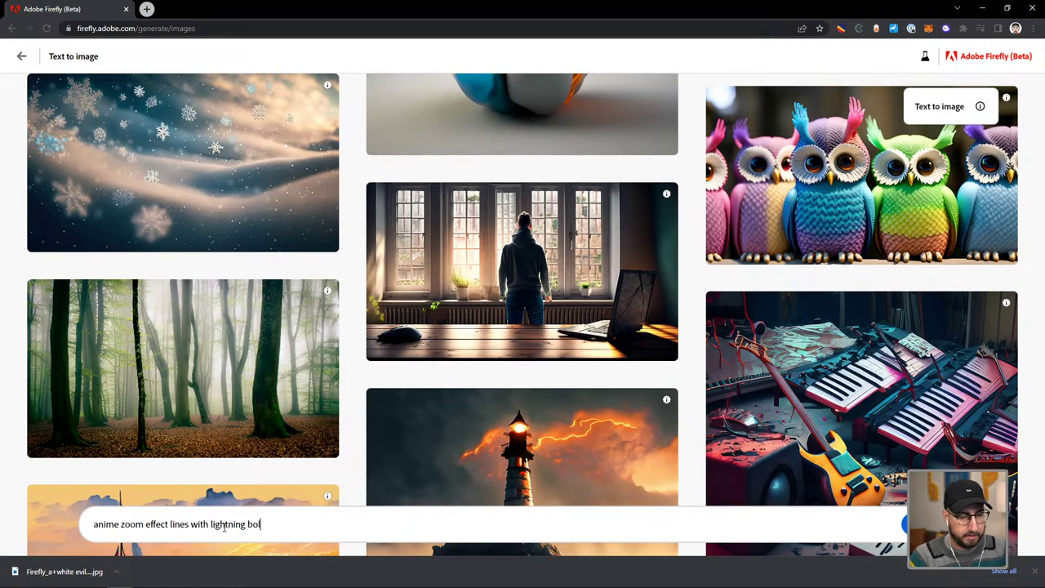
pyautogui.write('s and spark')
pyautogui.press('Return')
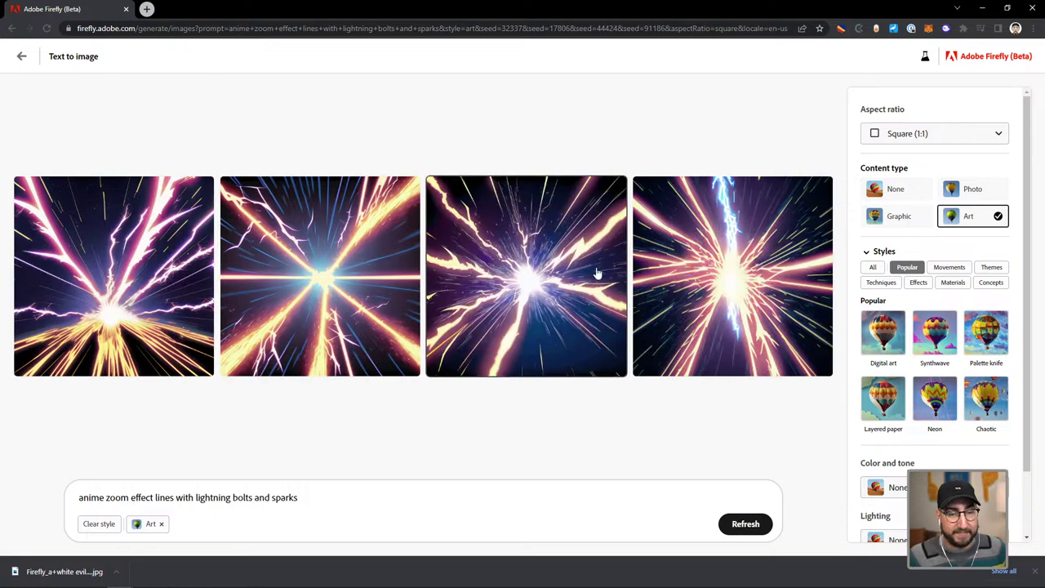
pyautogui.moveTo(564, 303)
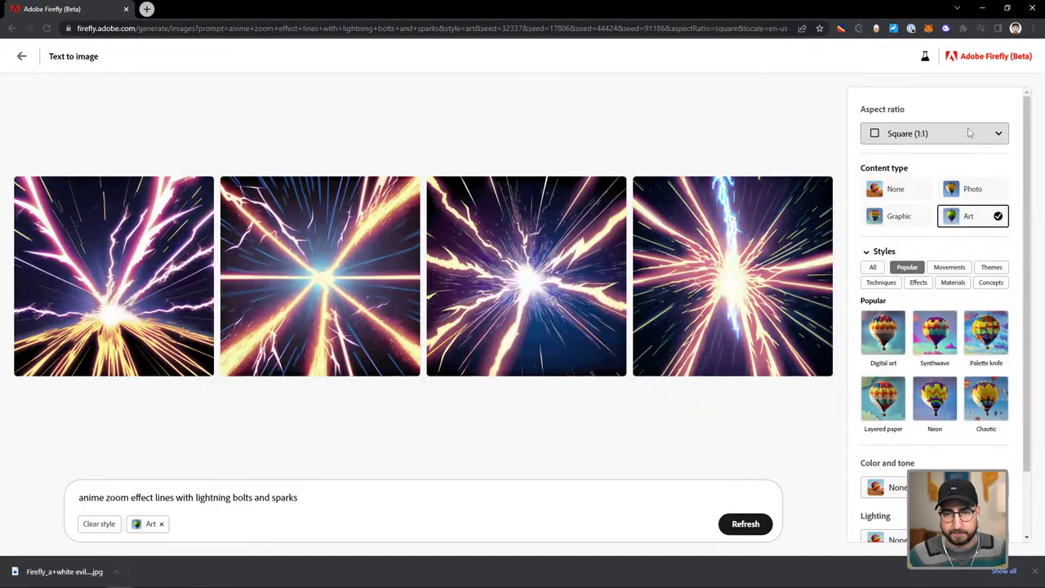
# - Change the lightning prompt's aspect ratio from square to Portrait (3:4)
pyautogui.click(935, 134)
pyautogui.click(907, 182)
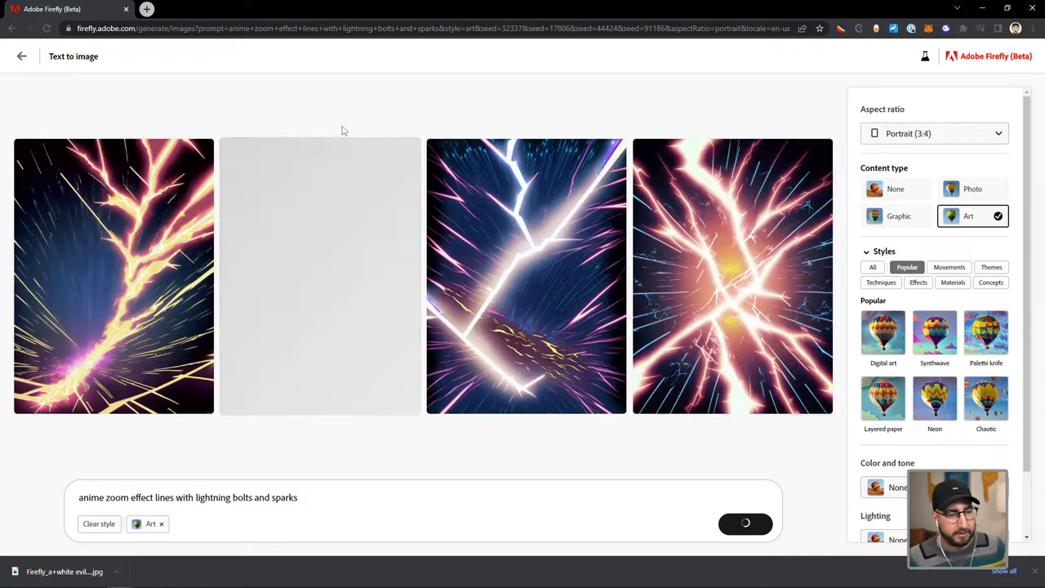
# - Download the first of the Portrait (3:4) lightning-bolt images
pyautogui.moveTo(137, 351)
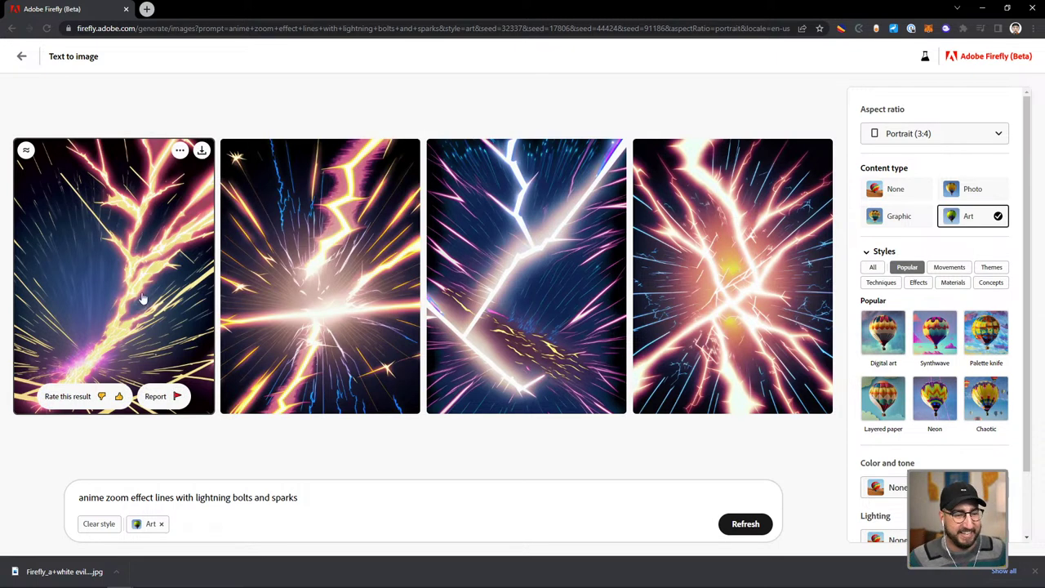
pyautogui.moveTo(161, 253)
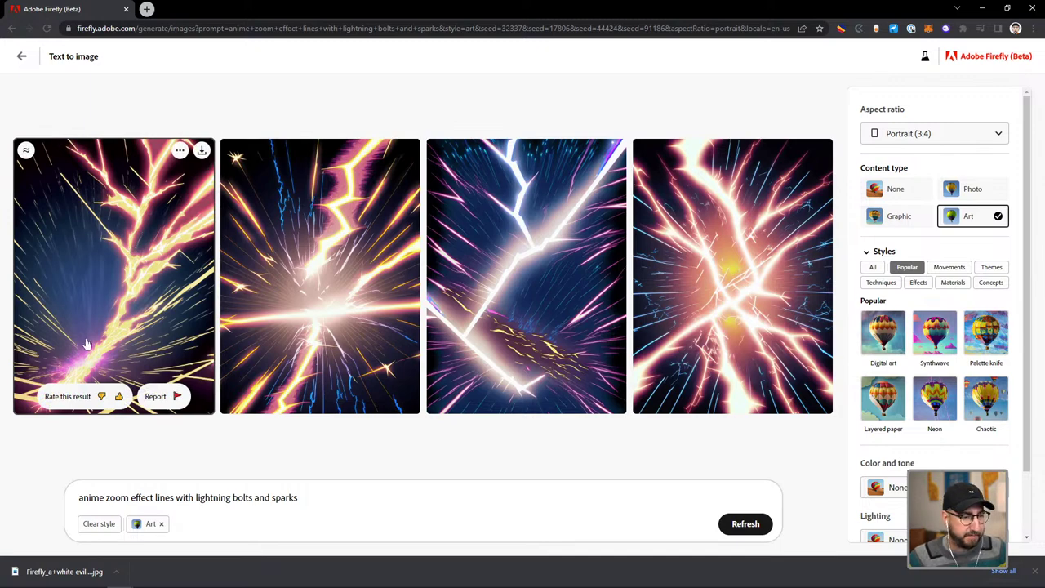
pyautogui.click(201, 150)
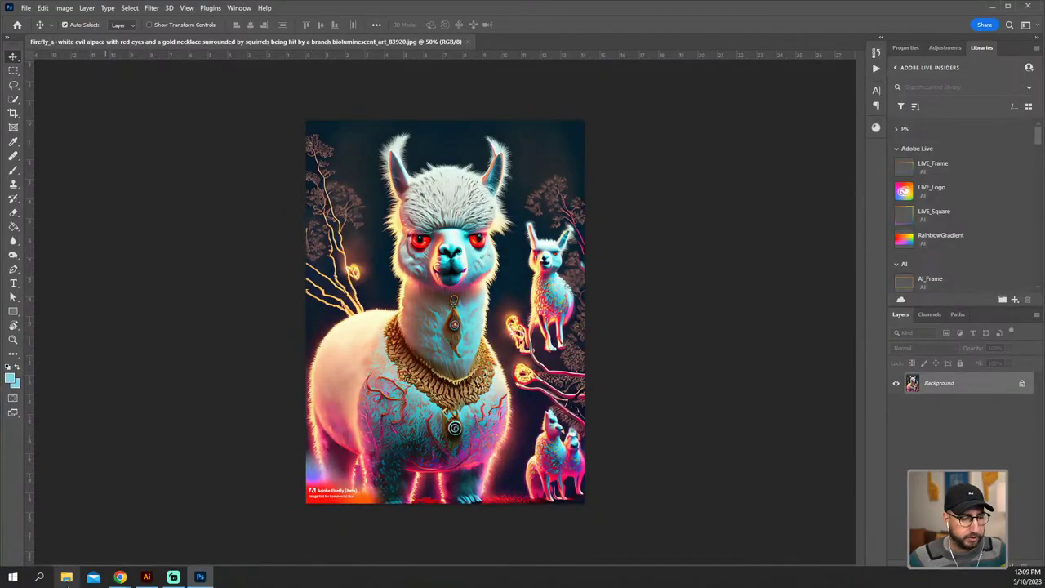
# - Place the downloaded lightning JPG from File Explorer onto the alpaca canvas in Photoshop
pyautogui.click(68, 579)
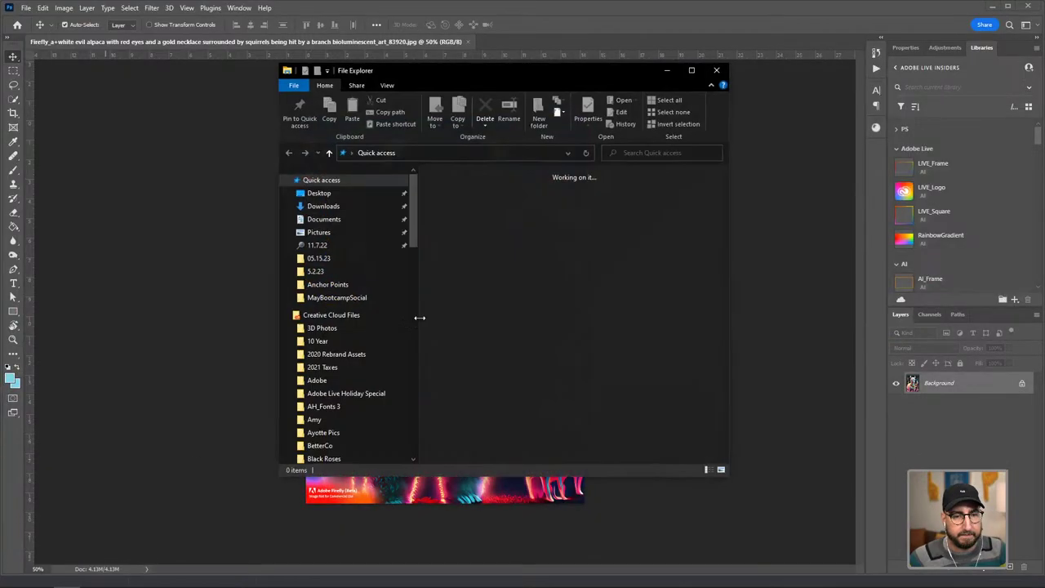
pyautogui.moveTo(482, 76); pyautogui.dragTo(1044, 253)
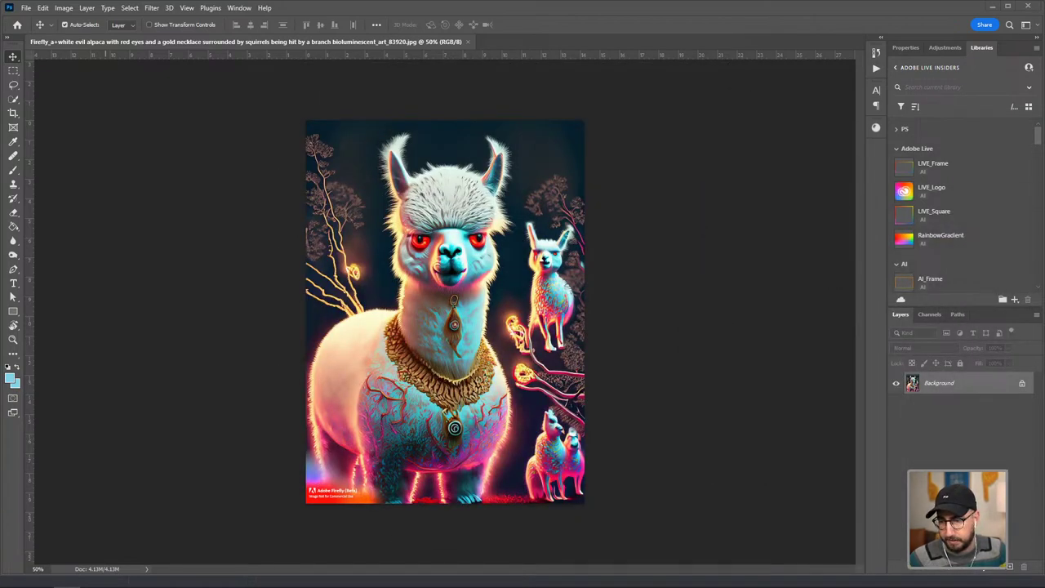
pyautogui.moveTo(1044, 253); pyautogui.dragTo(379, 268)
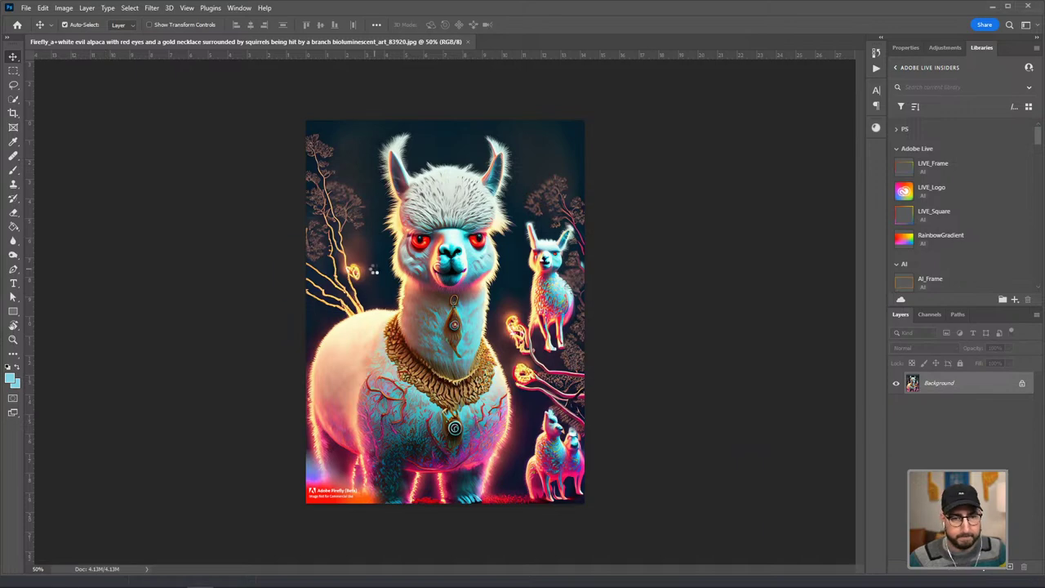
pyautogui.press('Return')
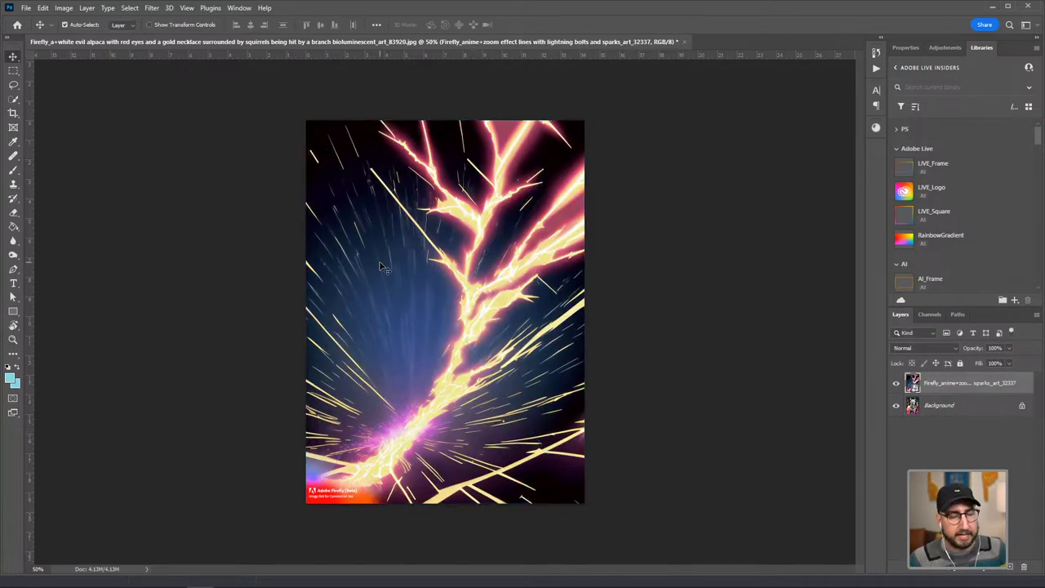
# - Set the lightning layer's blend mode to Lighten and scale it down slightly
pyautogui.click(917, 349)
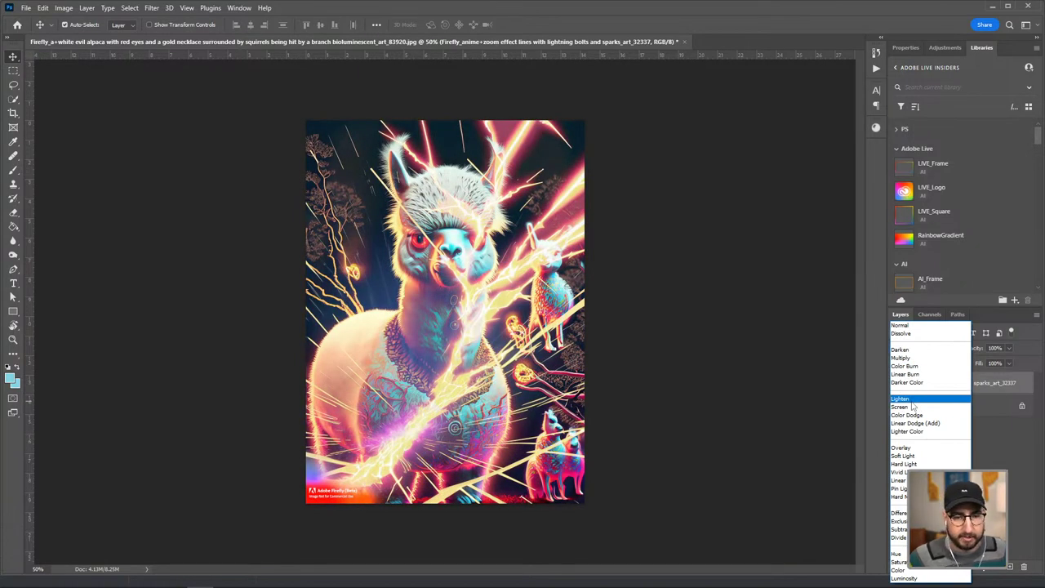
pyautogui.click(912, 400)
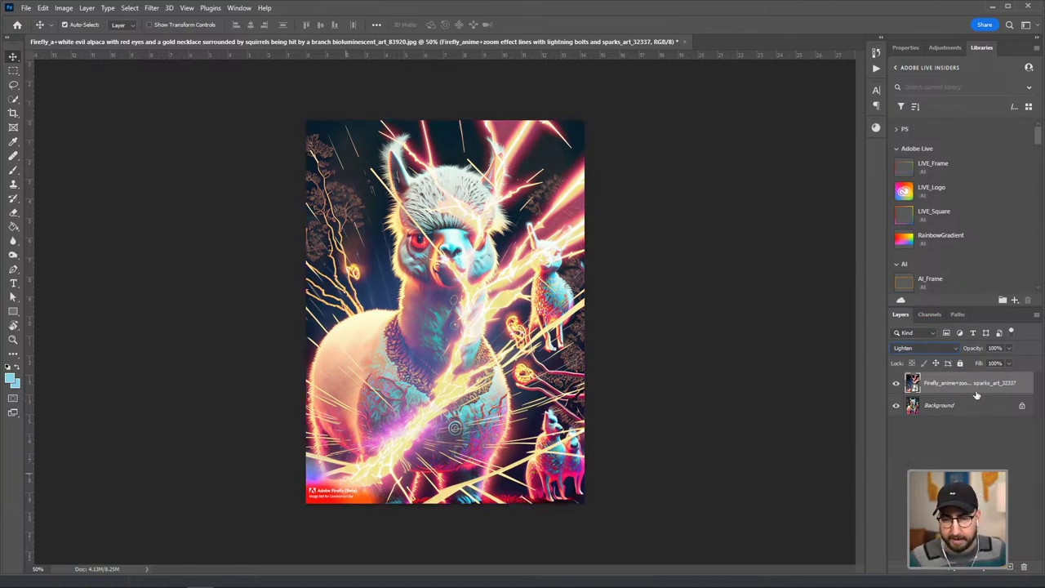
pyautogui.hotkey('ctrl', 't')
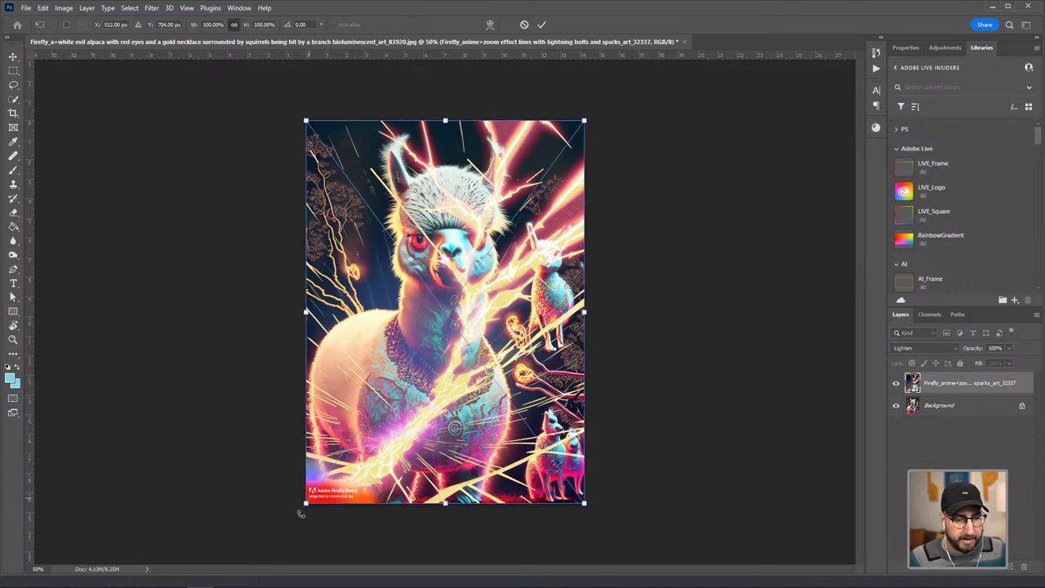
pyautogui.moveTo(306, 504); pyautogui.dragTo(357, 442)
pyautogui.press('Return')
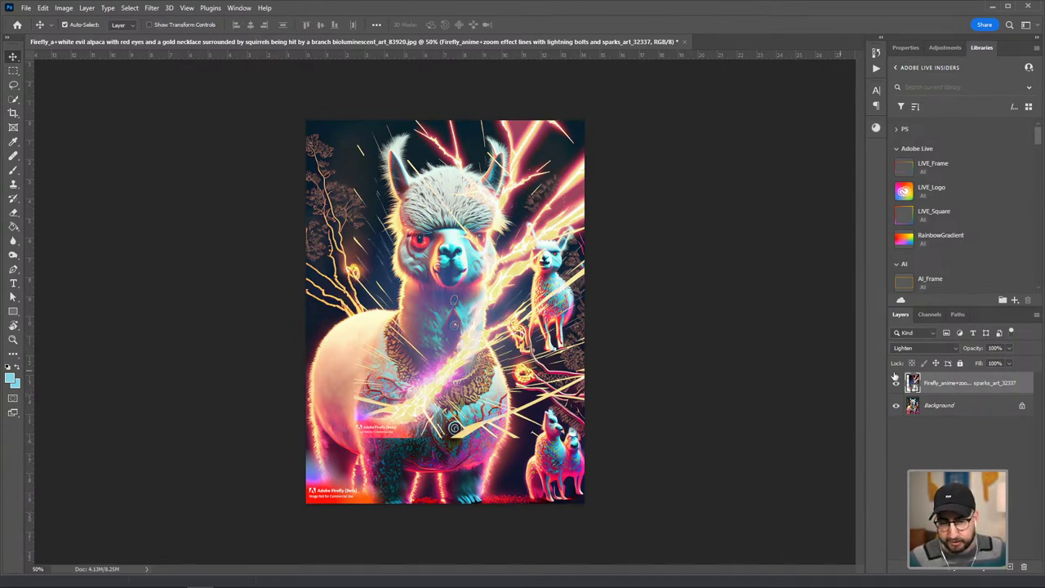
pyautogui.click(980, 571)
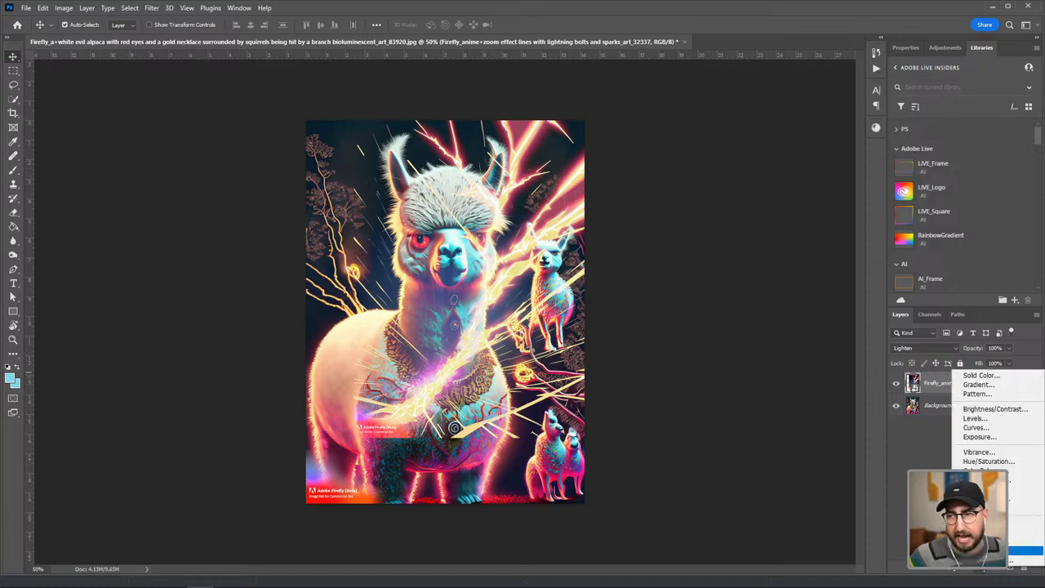
# - Add a Brightness/Contrast adjustment clipped to the lightning layer and raise its brightness to 55
pyautogui.click(990, 408)
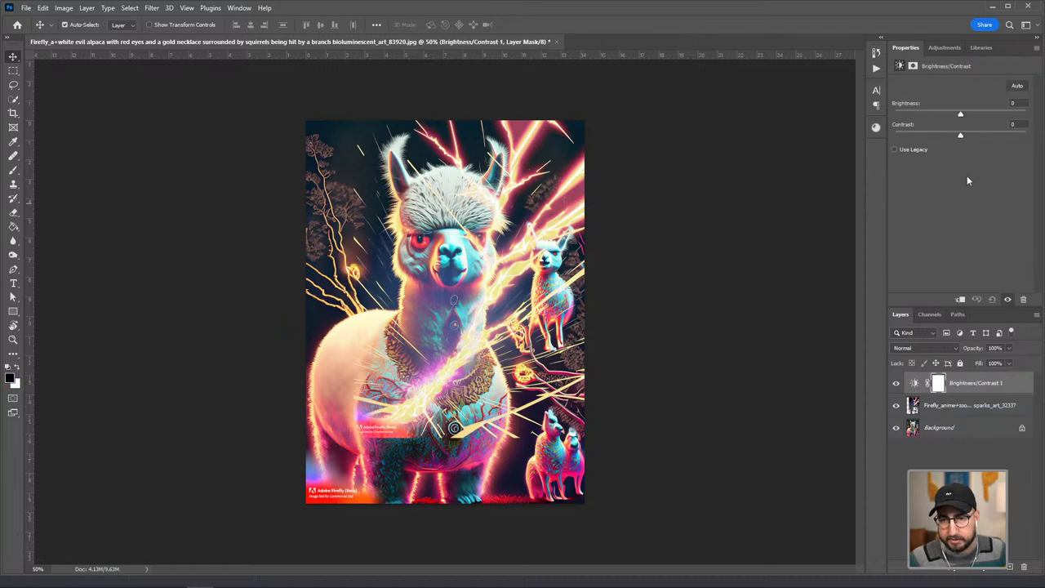
pyautogui.moveTo(990, 134); pyautogui.dragTo(993, 135)
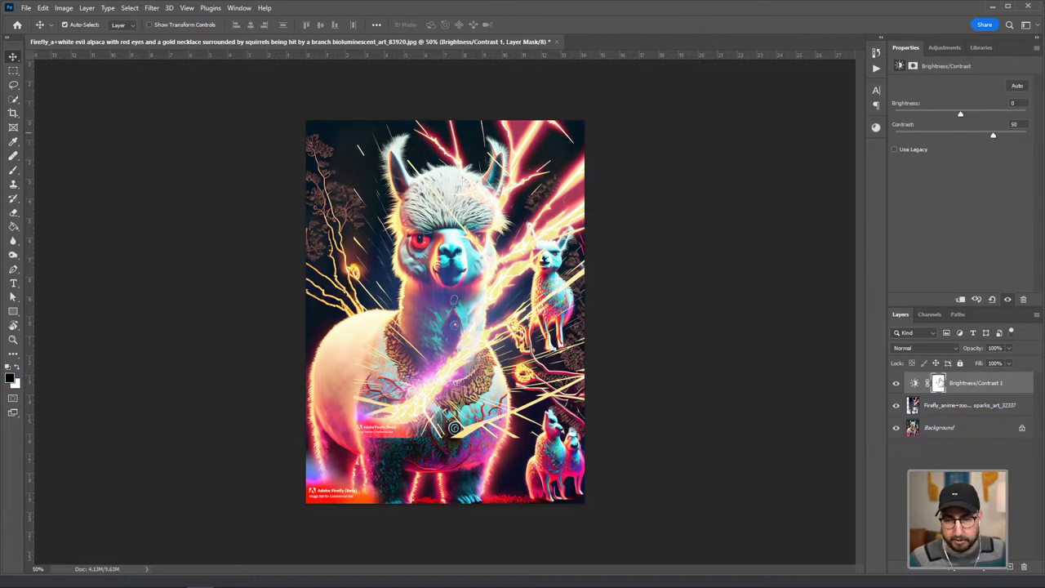
pyautogui.keyDown('alt'); pyautogui.click(954, 393); pyautogui.keyUp('alt')
pyautogui.moveTo(962, 119); pyautogui.dragTo(987, 116)
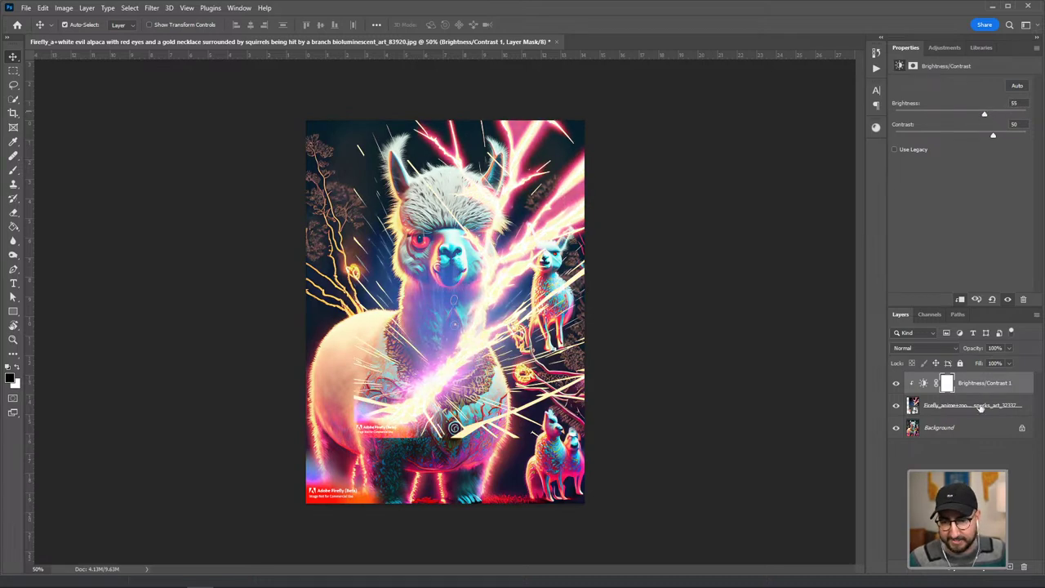
# - Add Hue/Saturation at +38 saturation and −5 lightness, then push contrast to 97
pyautogui.click(980, 567)
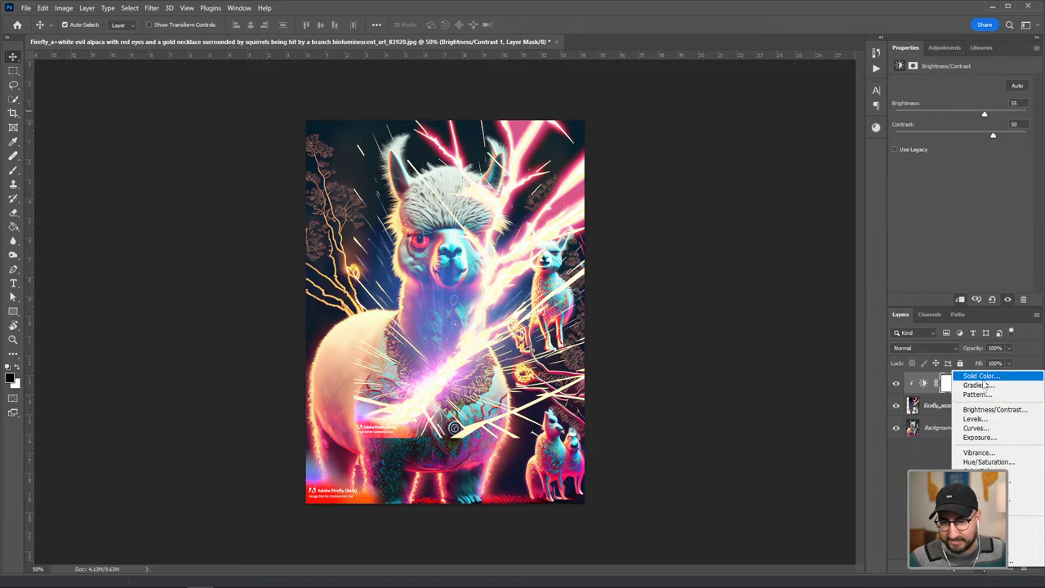
pyautogui.click(989, 463)
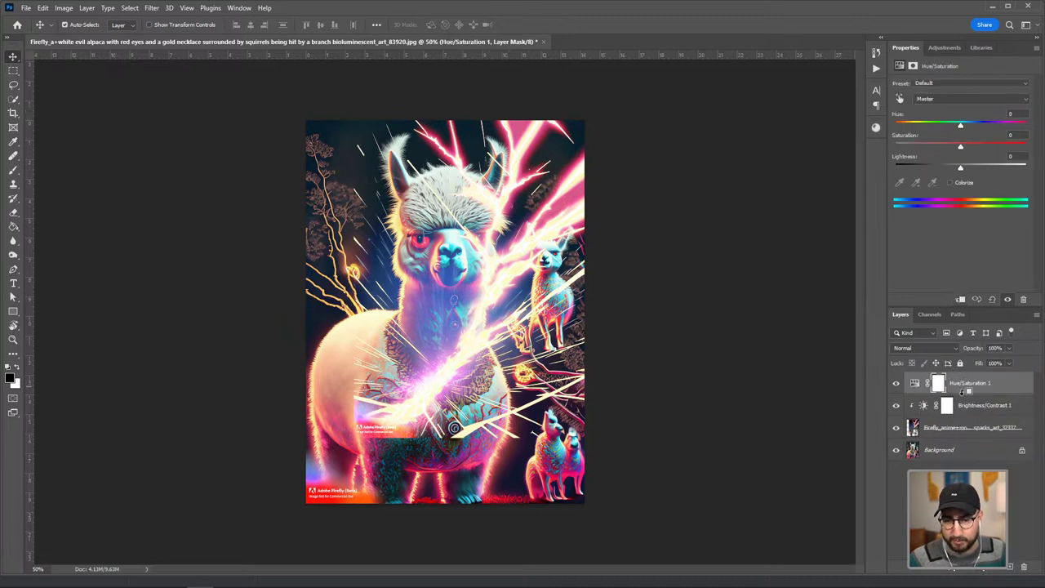
pyautogui.click(986, 146)
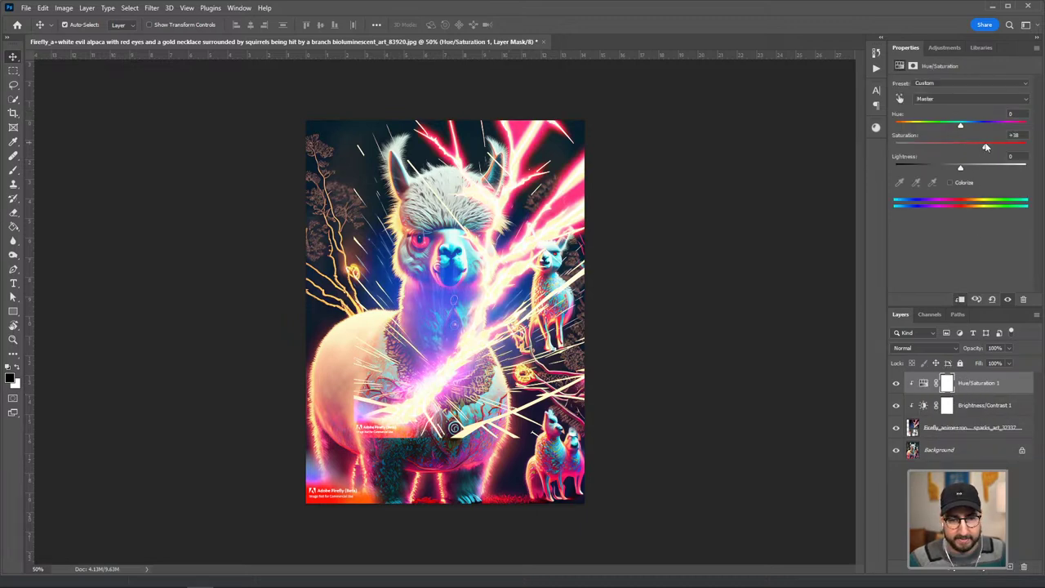
pyautogui.moveTo(972, 167); pyautogui.dragTo(957, 167)
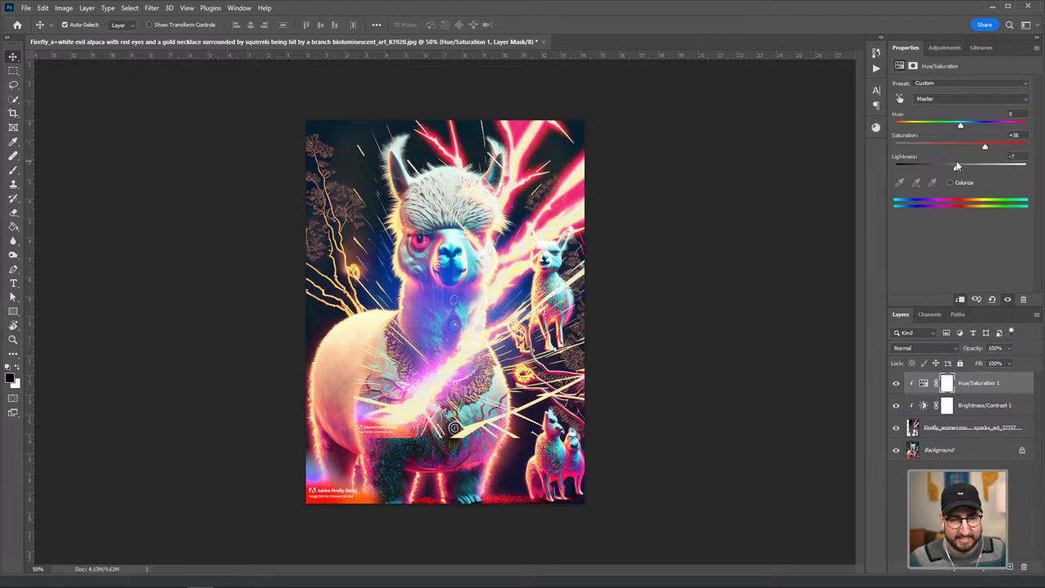
pyautogui.click(977, 406)
pyautogui.click(1025, 137)
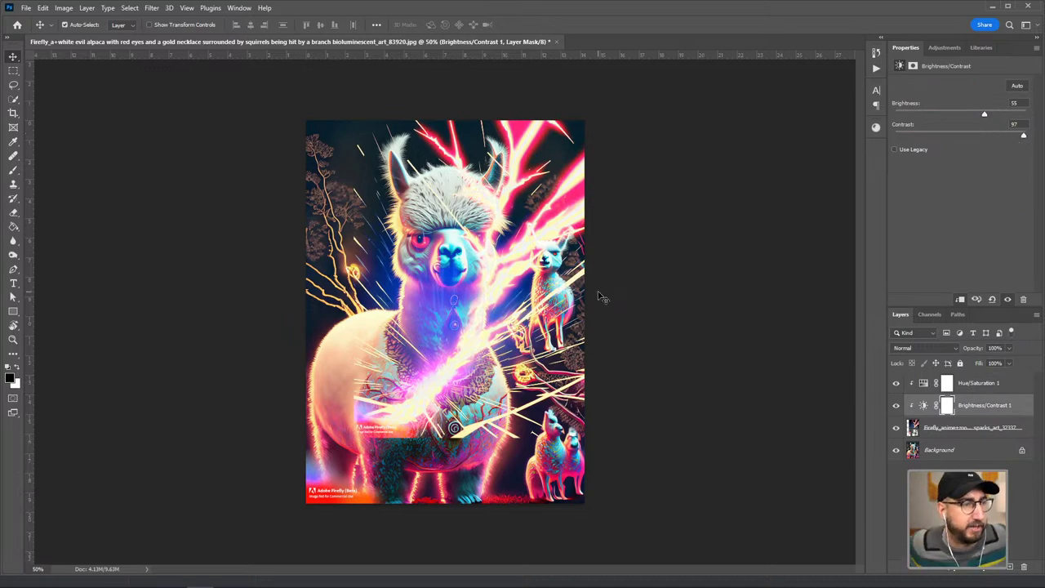
# - Mask the lightning layer with black brush strokes over the image's left side and the middle-right llama
pyautogui.click(957, 431)
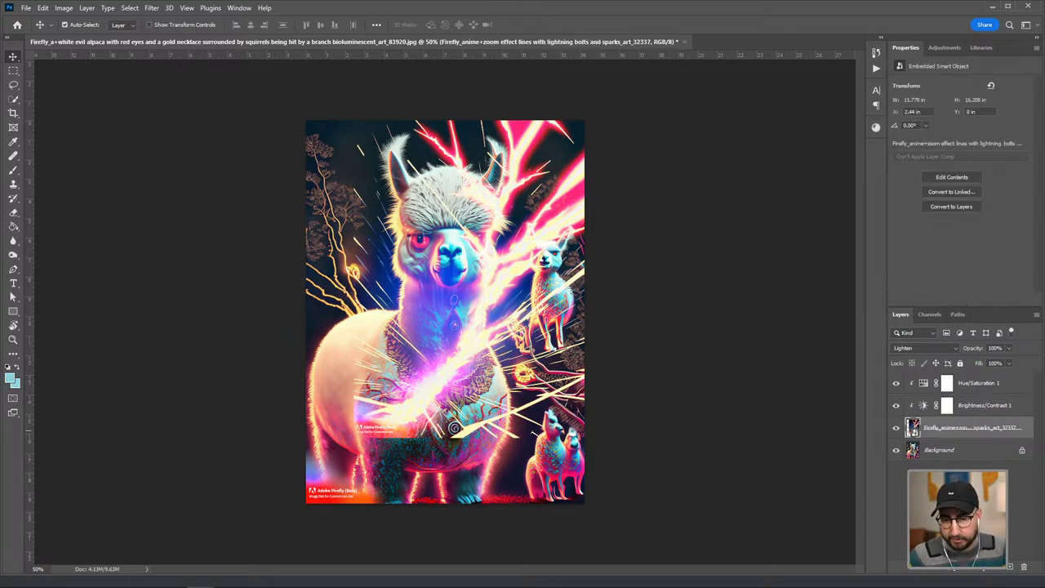
pyautogui.click(965, 566)
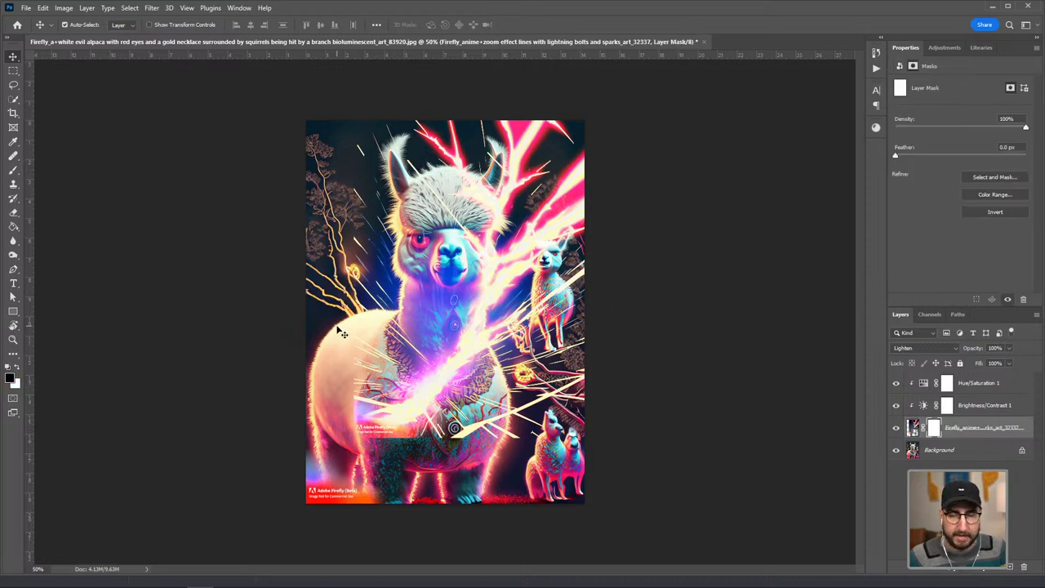
pyautogui.press('b')
pyautogui.press(']')
pyautogui.press(']')
pyautogui.press(']')
pyautogui.press(']')
pyautogui.press('[')
pyautogui.press('[')
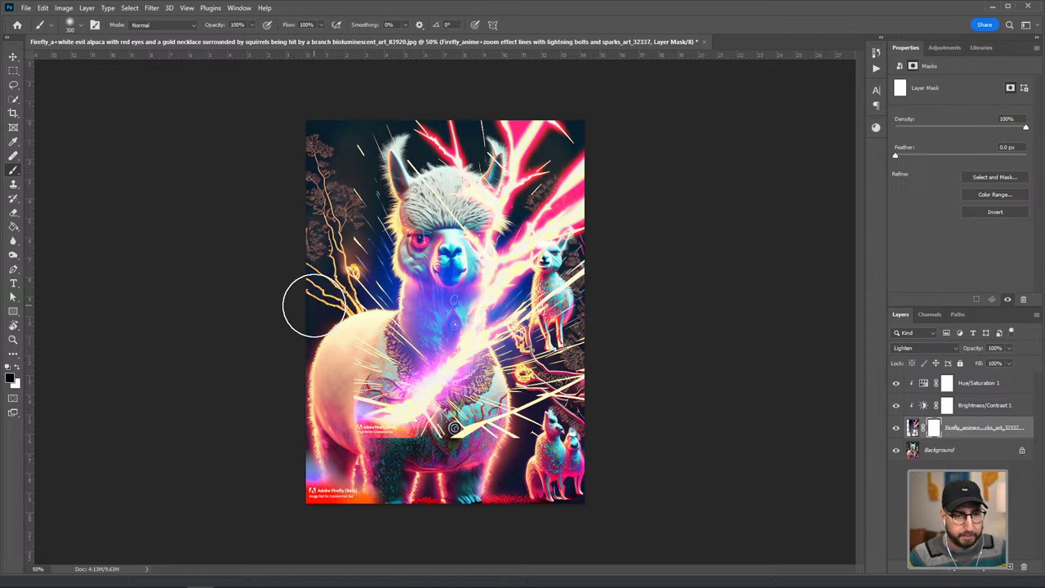
pyautogui.press(']')
pyautogui.press(']')
pyautogui.press(']')
pyautogui.press(']')
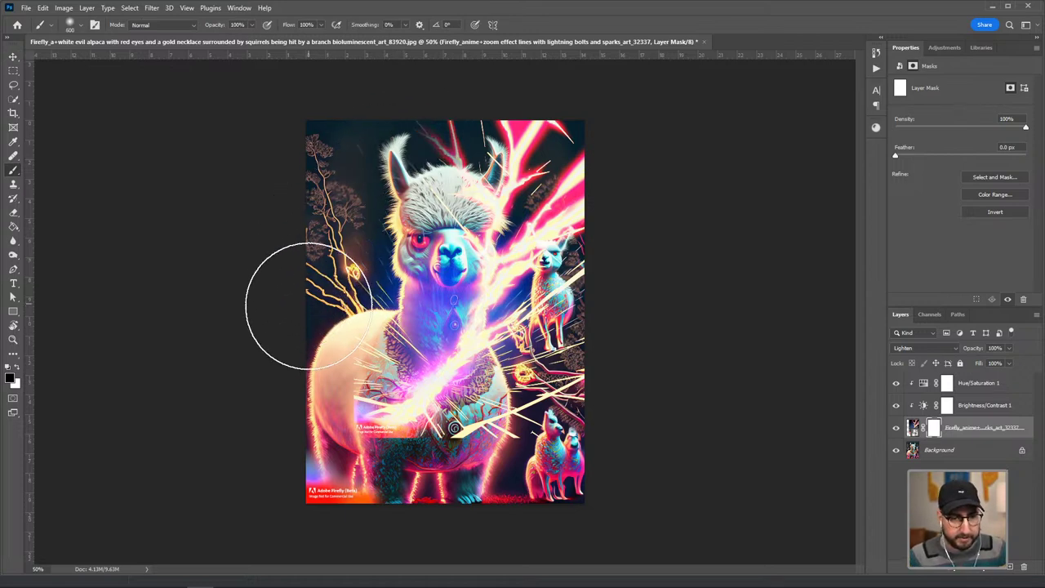
pyautogui.moveTo(300, 252)
pyautogui.mouseDown()
pyautogui.moveTo(274, 317)
pyautogui.moveTo(295, 343)
pyautogui.moveTo(297, 442)
pyautogui.moveTo(296, 428)
pyautogui.moveTo(339, 375)
pyautogui.moveTo(324, 424)
pyautogui.moveTo(335, 457)
pyautogui.moveTo(351, 420)
pyautogui.moveTo(347, 456)
pyautogui.moveTo(477, 453)
pyautogui.moveTo(465, 457)
pyautogui.moveTo(486, 473)
pyautogui.moveTo(606, 433)
pyautogui.mouseUp()
pyautogui.moveTo(564, 314)
pyautogui.mouseDown()
pyautogui.moveTo(556, 321)
pyautogui.moveTo(558, 301)
pyautogui.mouseUp()
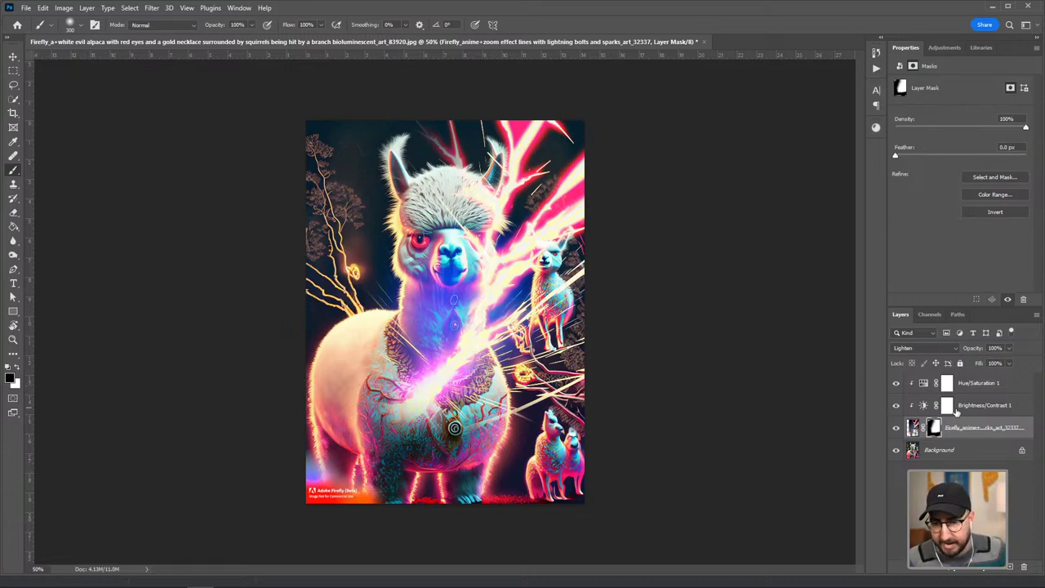
pyautogui.click(991, 386)
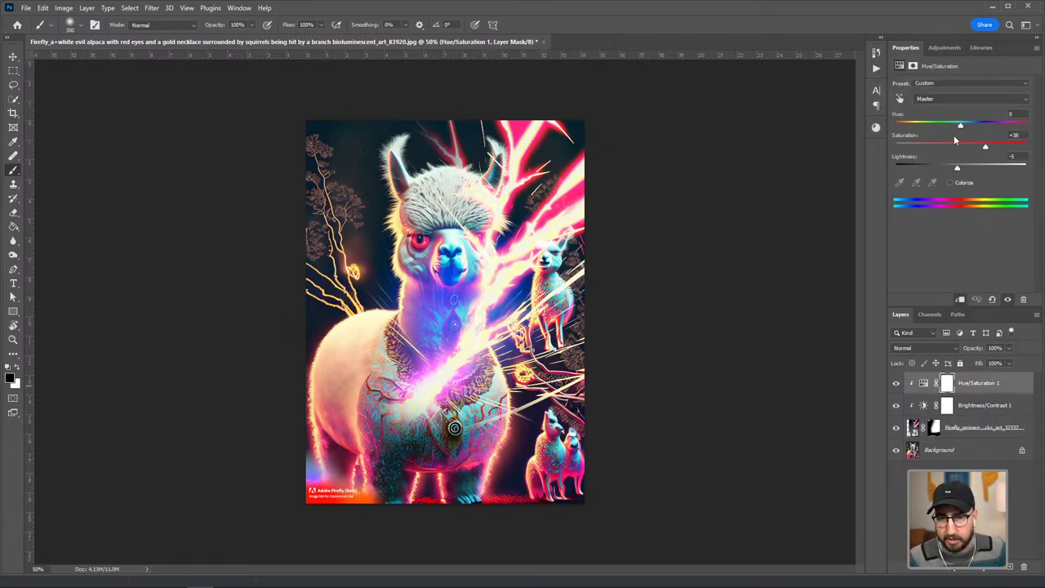
# - Shift the lightning hue toward green and lower the Brightness/Contrast brightness to darken the artwork
pyautogui.moveTo(960, 125); pyautogui.dragTo(1027, 123)
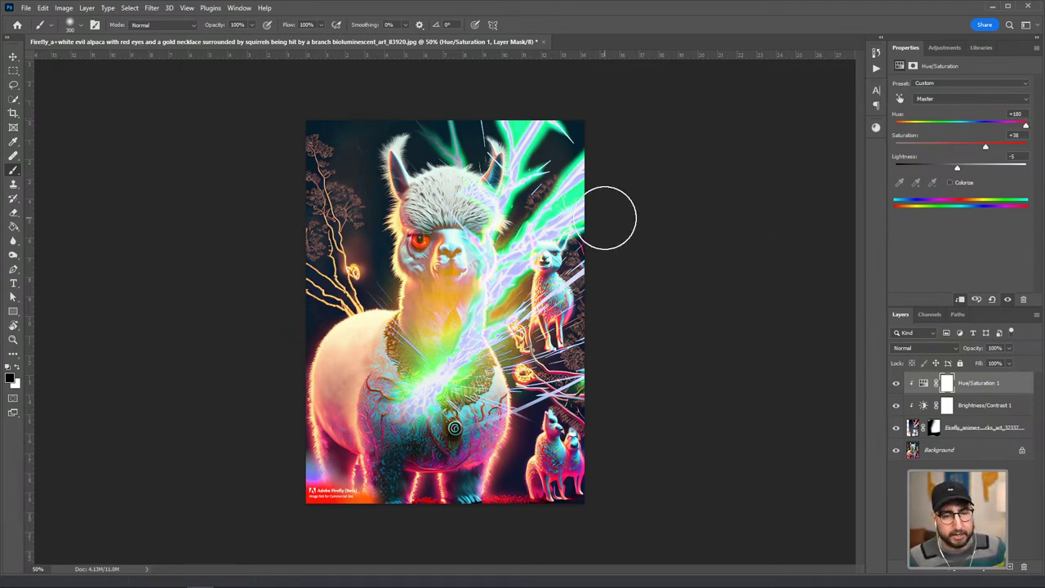
pyautogui.click(973, 406)
pyautogui.moveTo(982, 112); pyautogui.dragTo(956, 112)
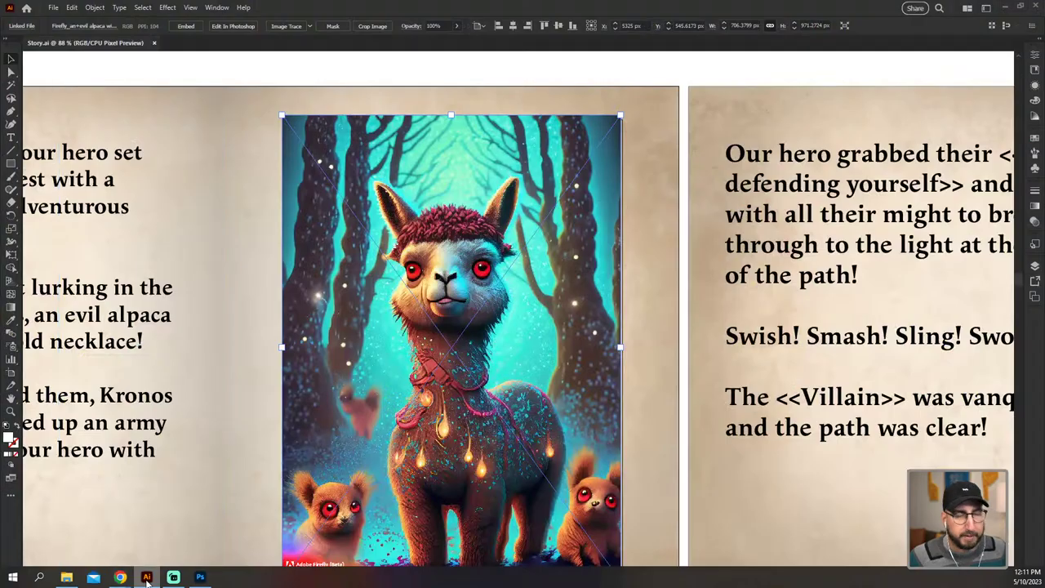
# - Deselect the alpaca image and zoom and pan to review the opening Once Upon A Time spread
pyautogui.click(252, 81)
pyautogui.press('z')
pyautogui.scroll(-5, 312, 241)
pyautogui.scroll(6, 485, 334)
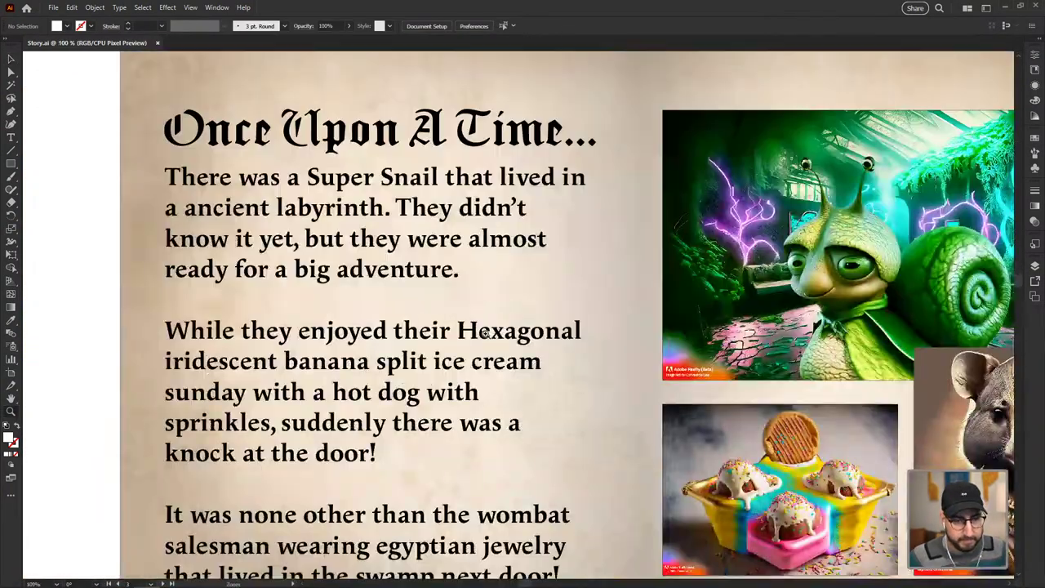
pyautogui.moveTo(484, 333); pyautogui.dragTo(458, 272)
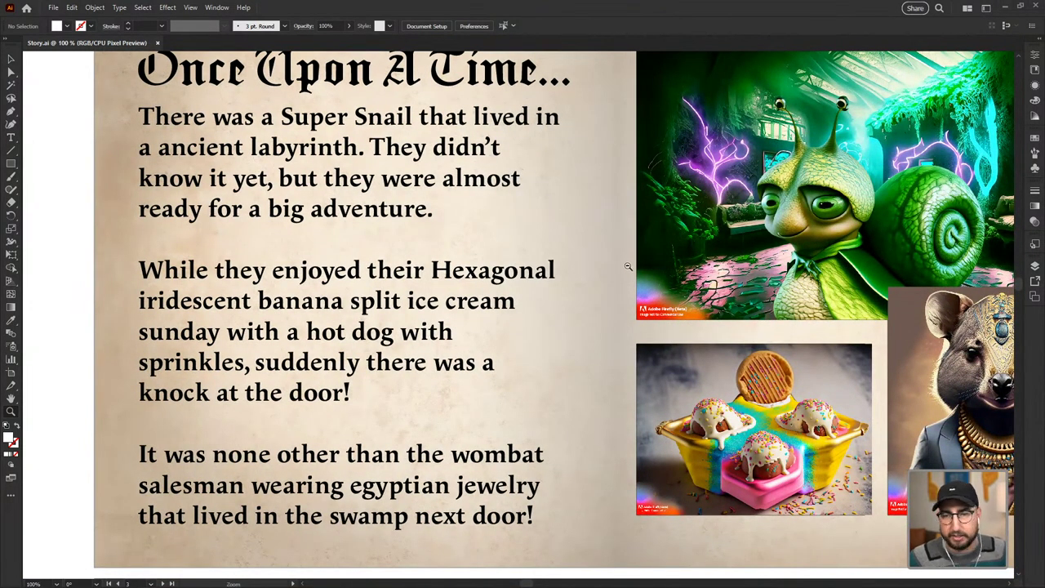
pyautogui.hotkey('alt', 'Tab')
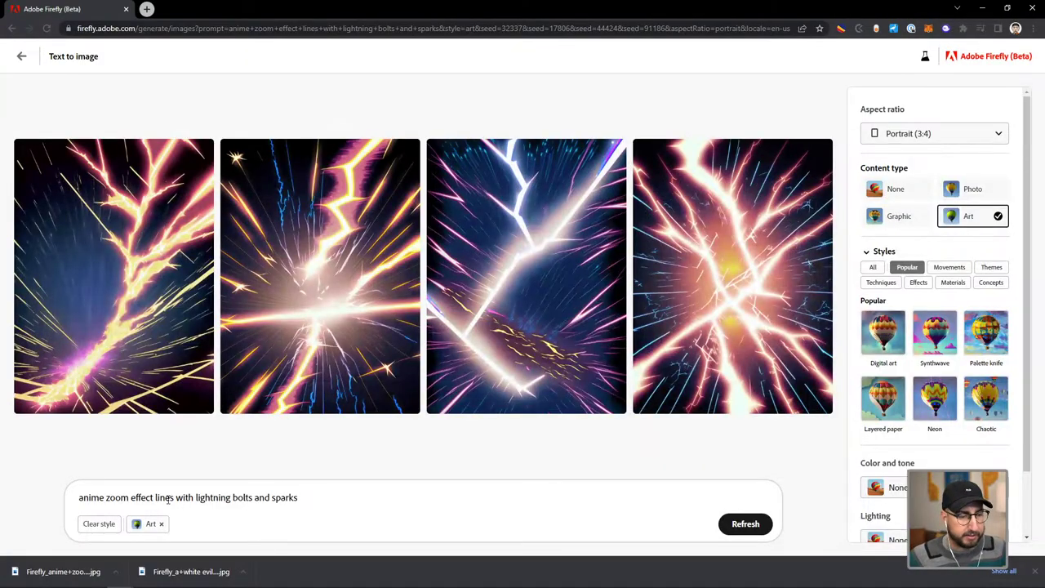
# - Generate images from the prompt 'green snail dressed as a superhero organic material photorealistic'
pyautogui.tripleClick(169, 500)
pyautogui.write('gre')
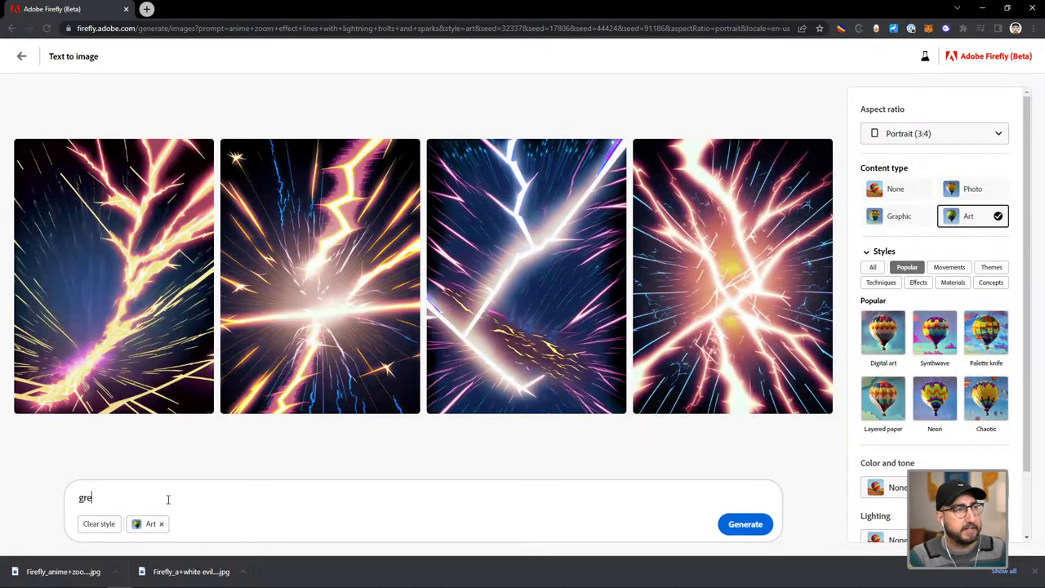
pyautogui.write('en snail')
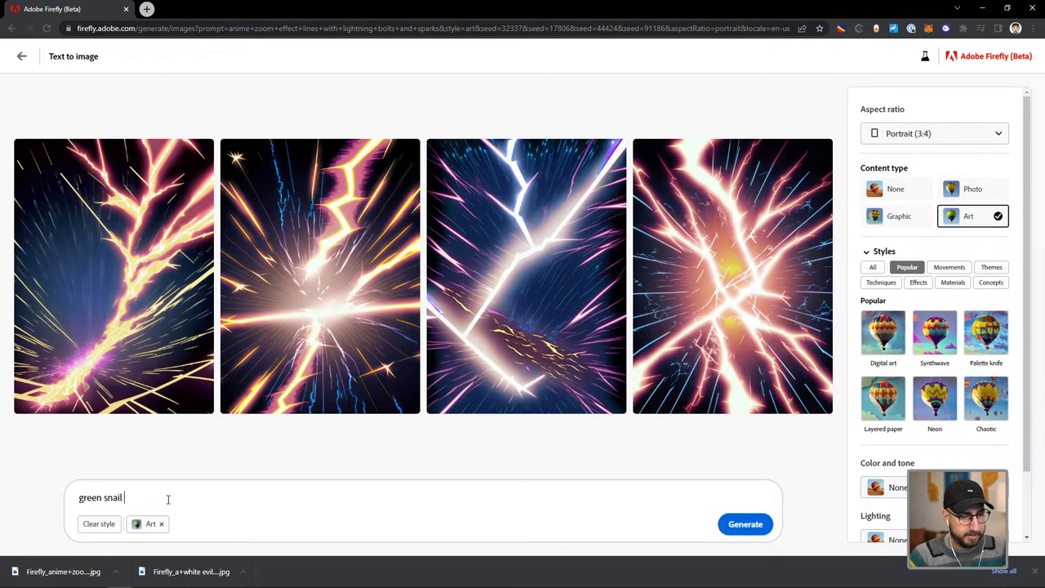
pyautogui.write(' dressed as a superher')
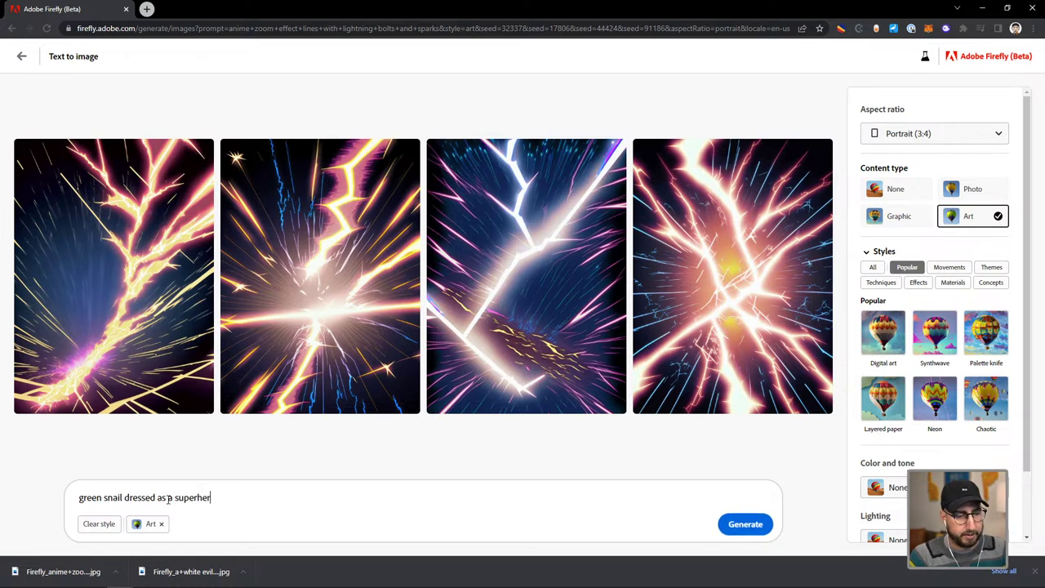
pyautogui.write('o organic')
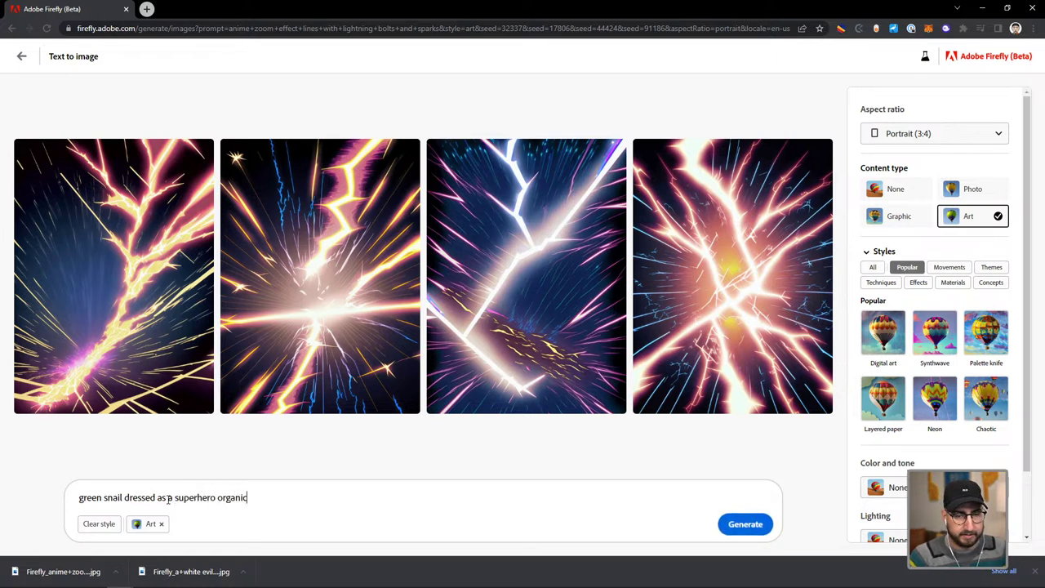
pyautogui.write(' material photoreali')
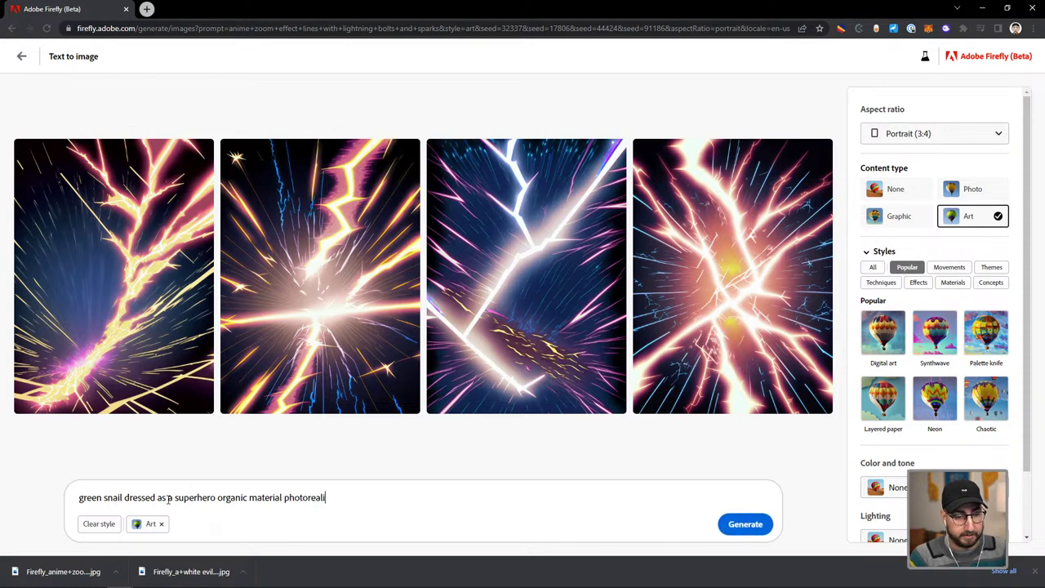
pyautogui.write('stic')
pyautogui.press('Return')
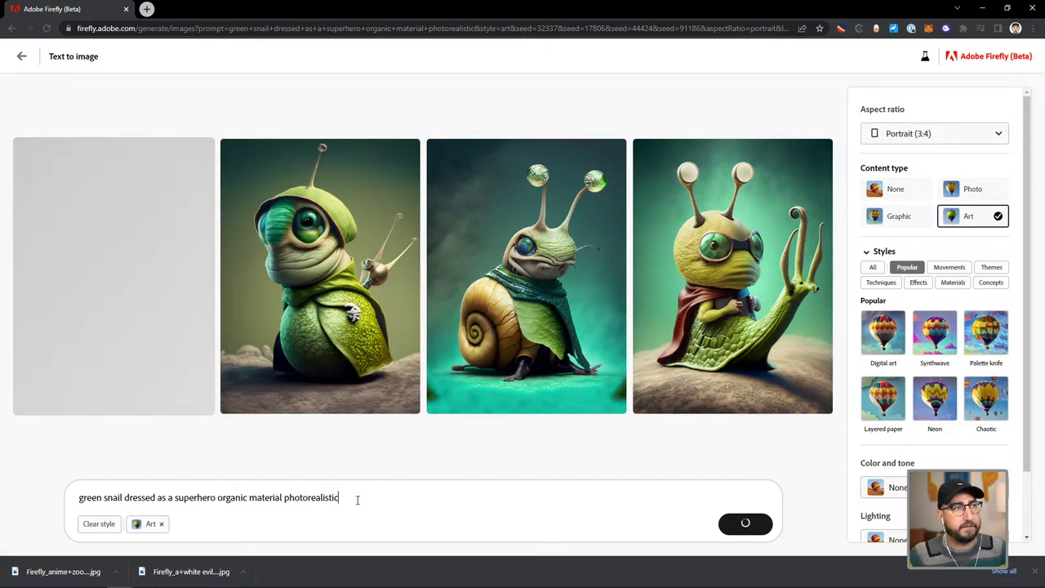
pyautogui.scroll(-2, 917, 467)
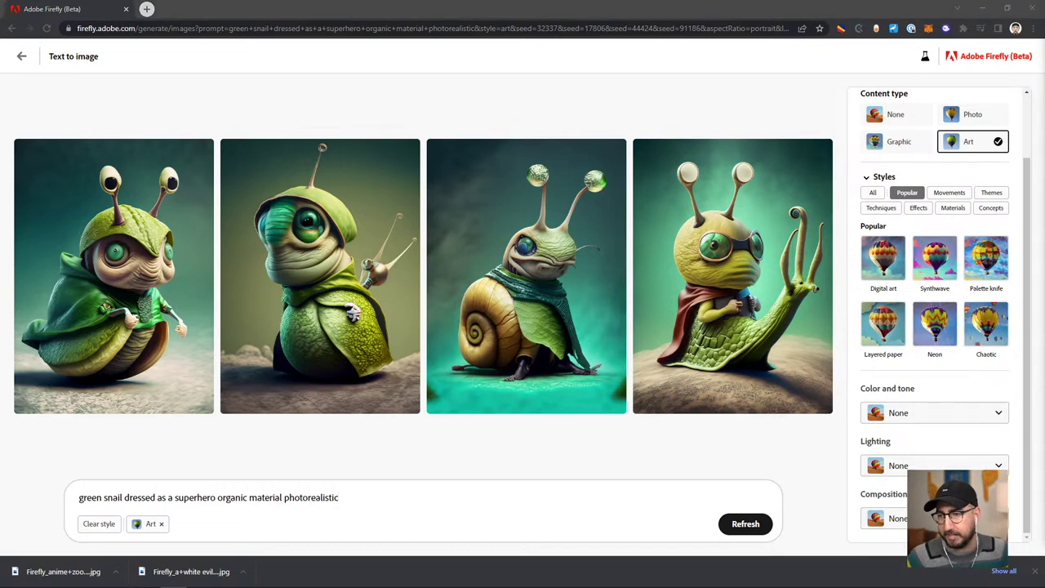
# - Apply the Shot from below composition and regenerate with 'from behind' added to the prompt
pyautogui.click(933, 520)
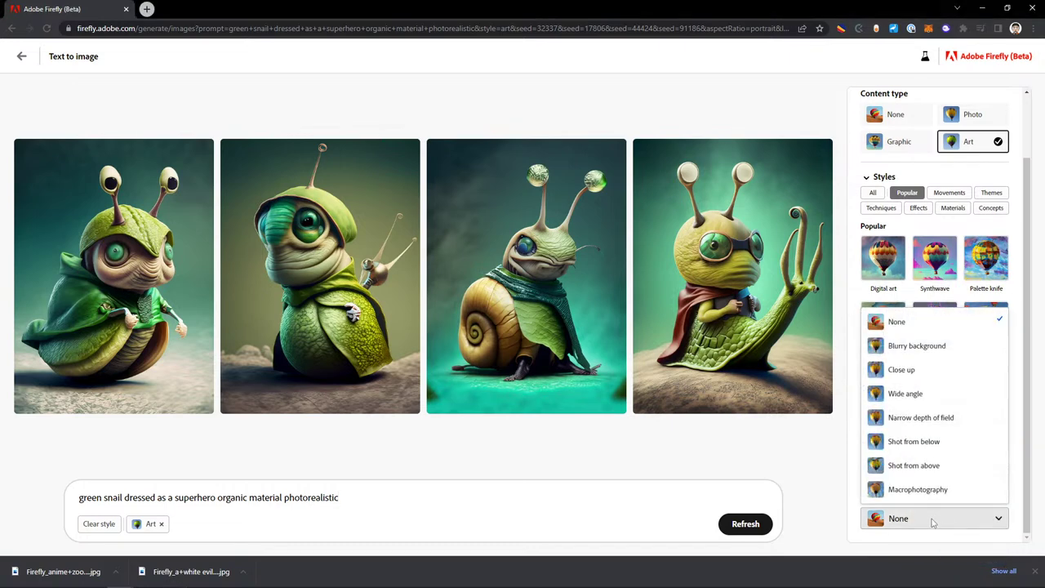
pyautogui.click(914, 442)
pyautogui.click(340, 497)
pyautogui.write('from behind')
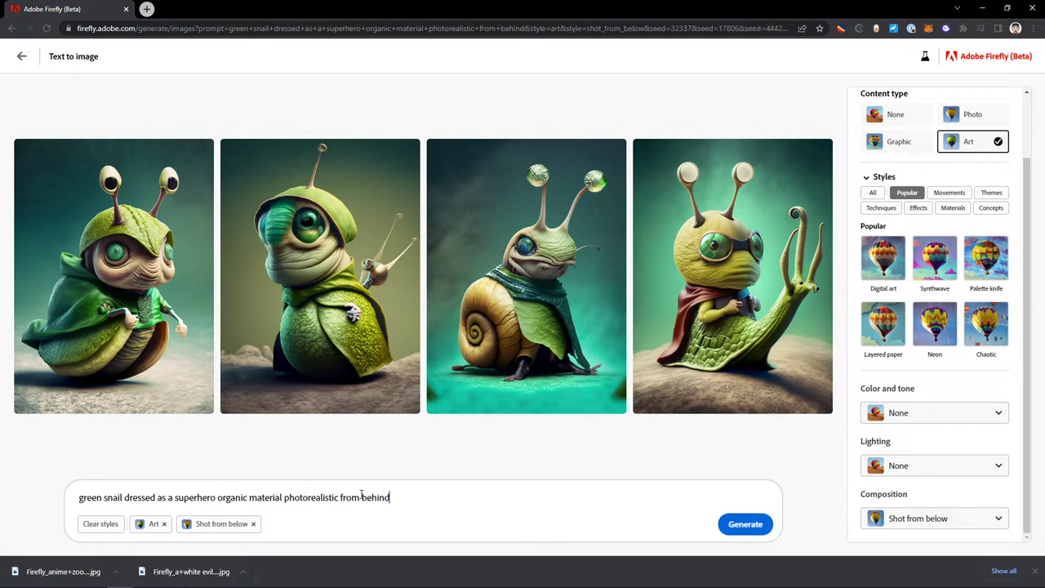
pyautogui.press('Return')
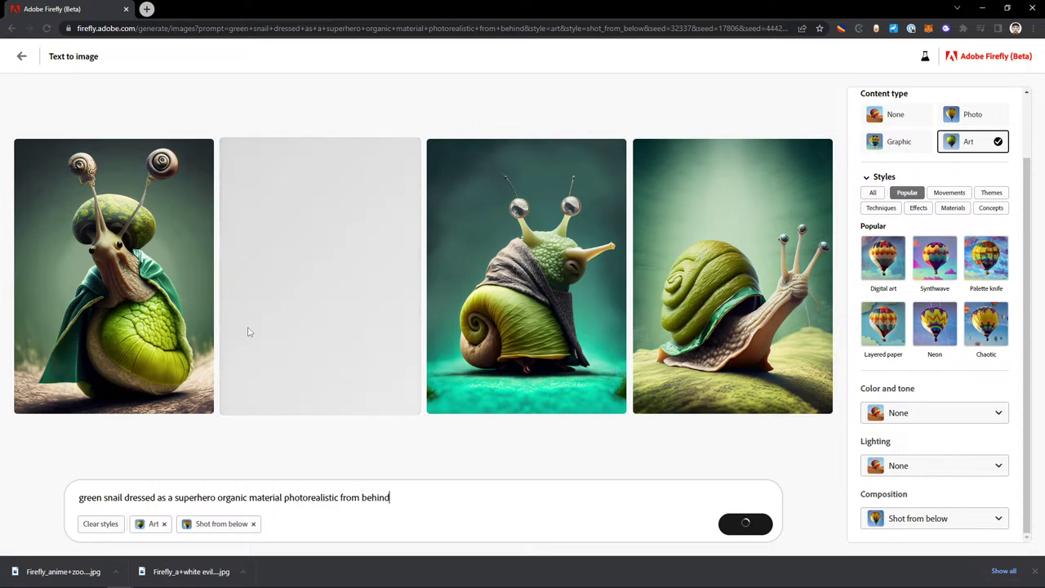
# - Replace 'photorealistic' with '3d character render' and regenerate the snail images
pyautogui.moveTo(242, 317)
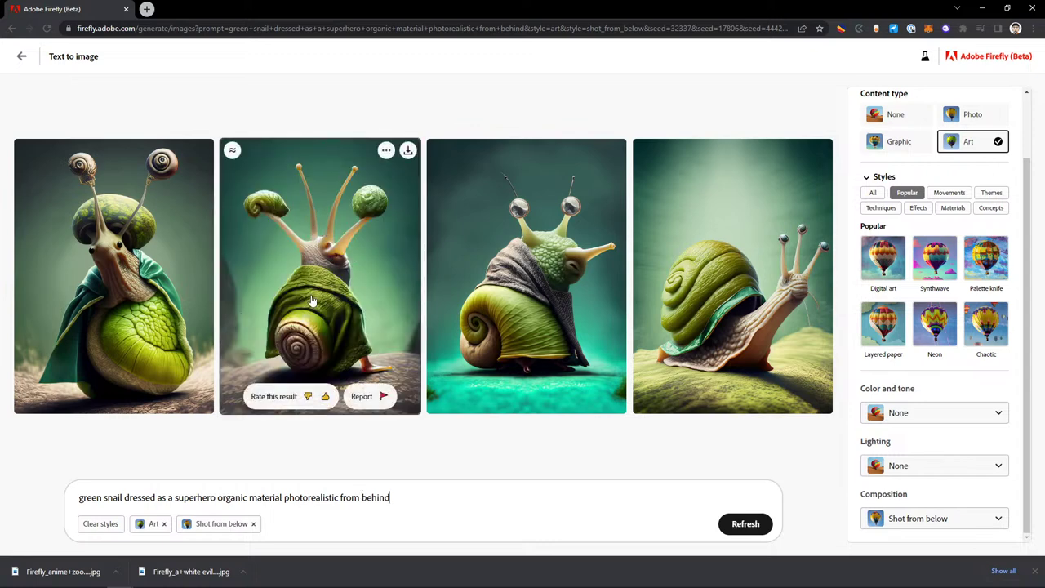
pyautogui.doubleClick(307, 498)
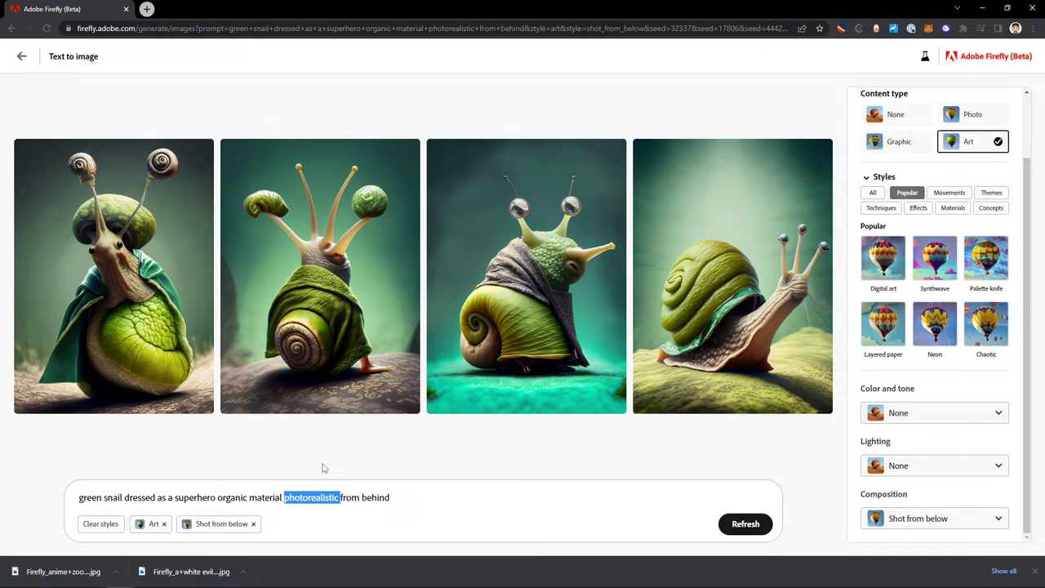
pyautogui.write('3d chara')
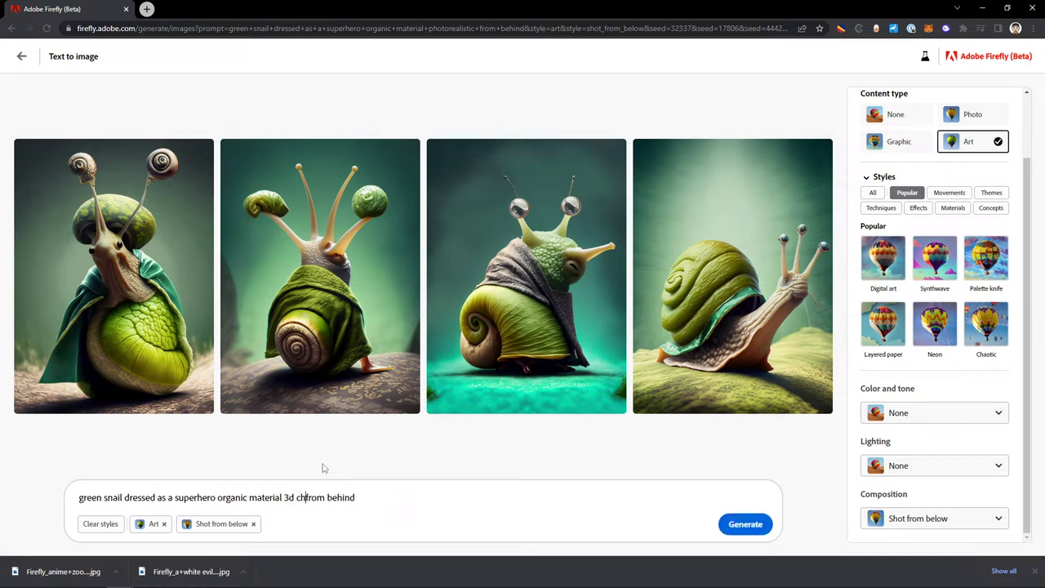
pyautogui.write('cter render')
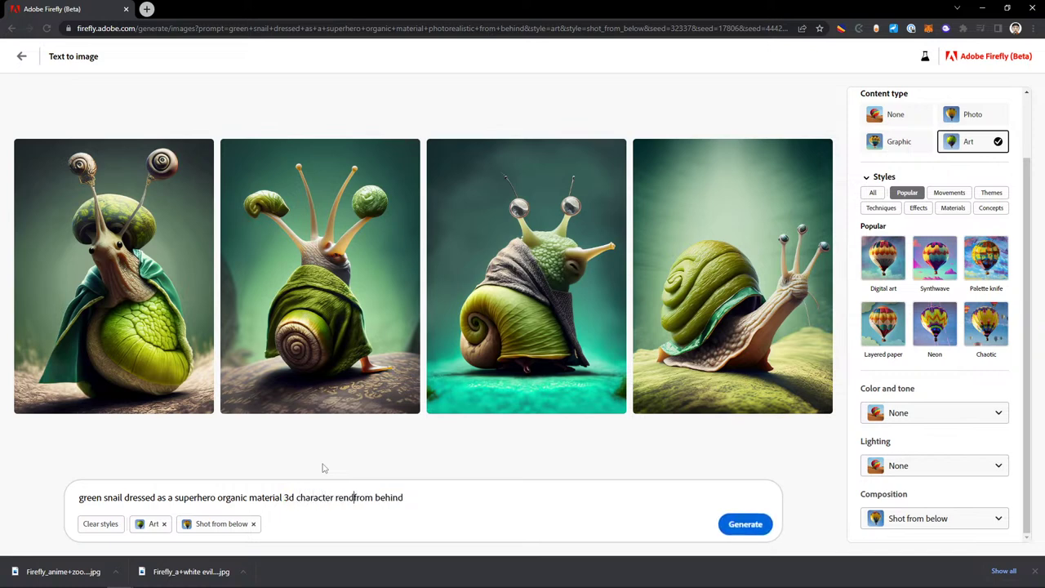
pyautogui.press('Return')
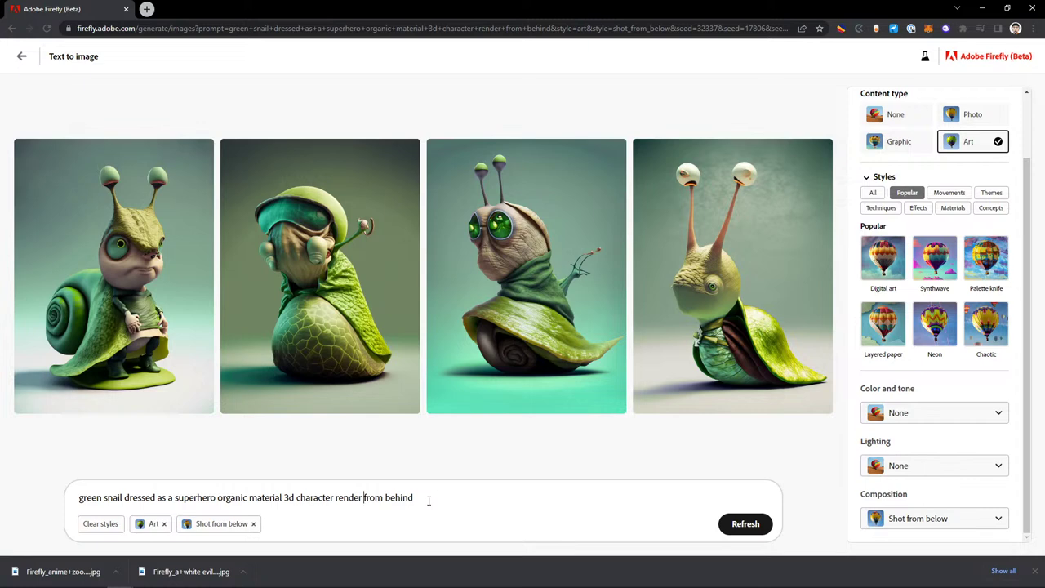
# - Revise the prompt to end 'photo from behind the snail back of subject' and generate
pyautogui.moveTo(431, 497); pyautogui.dragTo(201, 496)
pyautogui.click(438, 497)
pyautogui.moveTo(414, 497); pyautogui.dragTo(364, 498)
pyautogui.click(363, 497)
pyautogui.write('photo from')
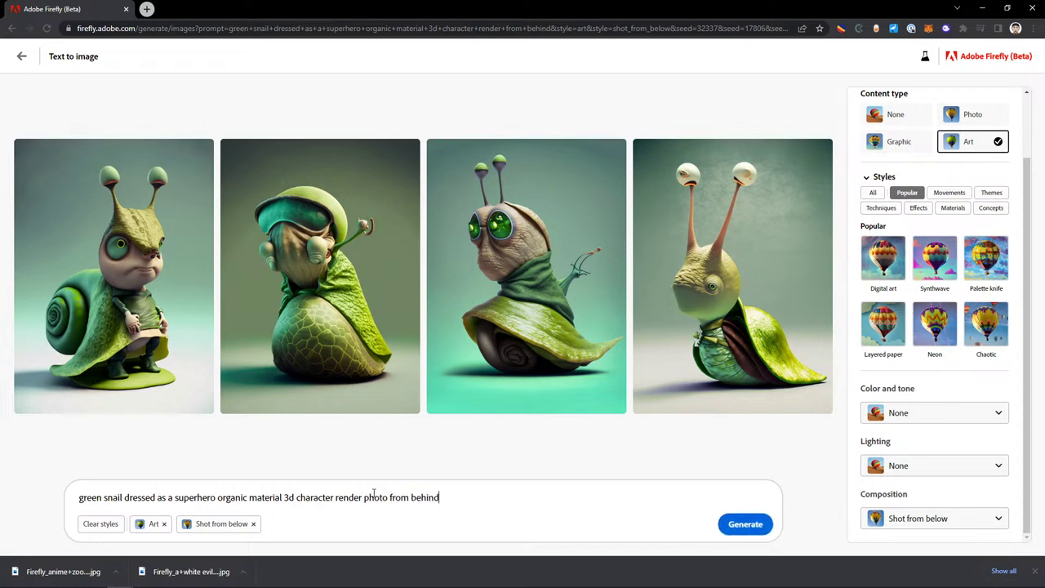
pyautogui.write(' behind the sn')
pyautogui.write('ail back of subje')
pyautogui.write('ct')
pyautogui.press('Return')
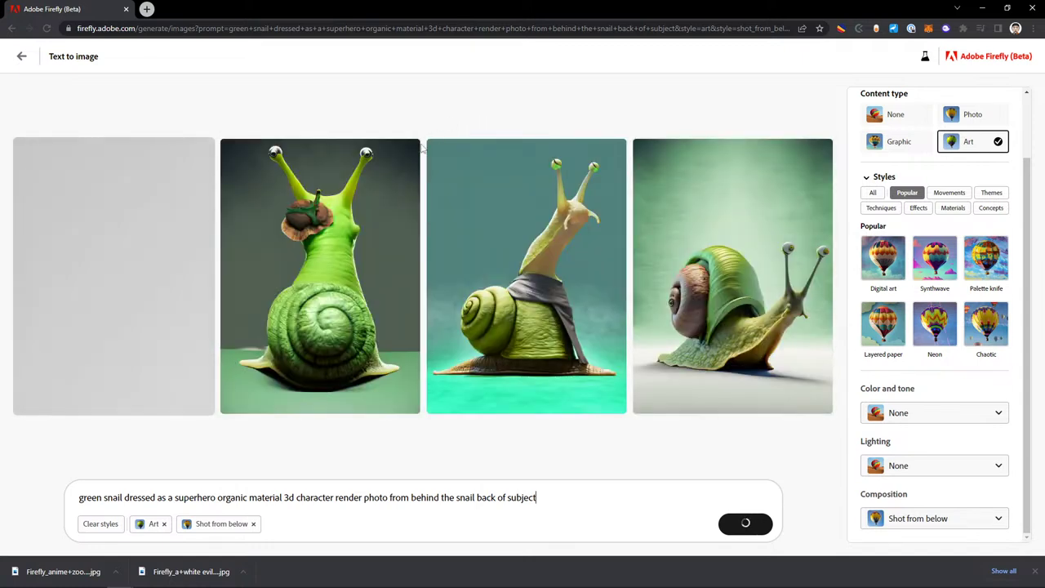
# - Request Show similar variations of the second snail result
pyautogui.moveTo(359, 193)
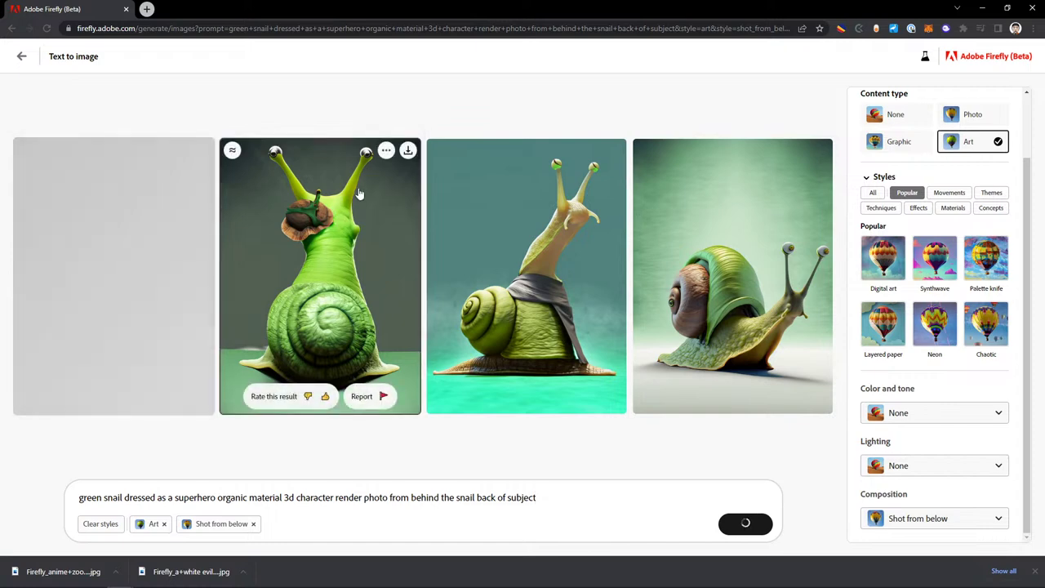
pyautogui.click(233, 152)
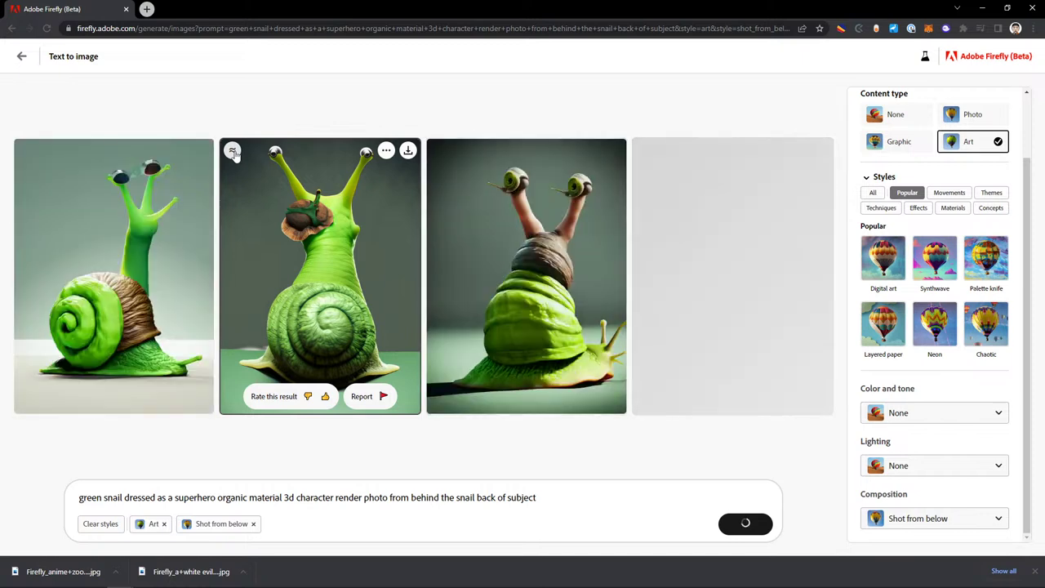
pyautogui.moveTo(908, 472); pyautogui.dragTo(1008, 568)
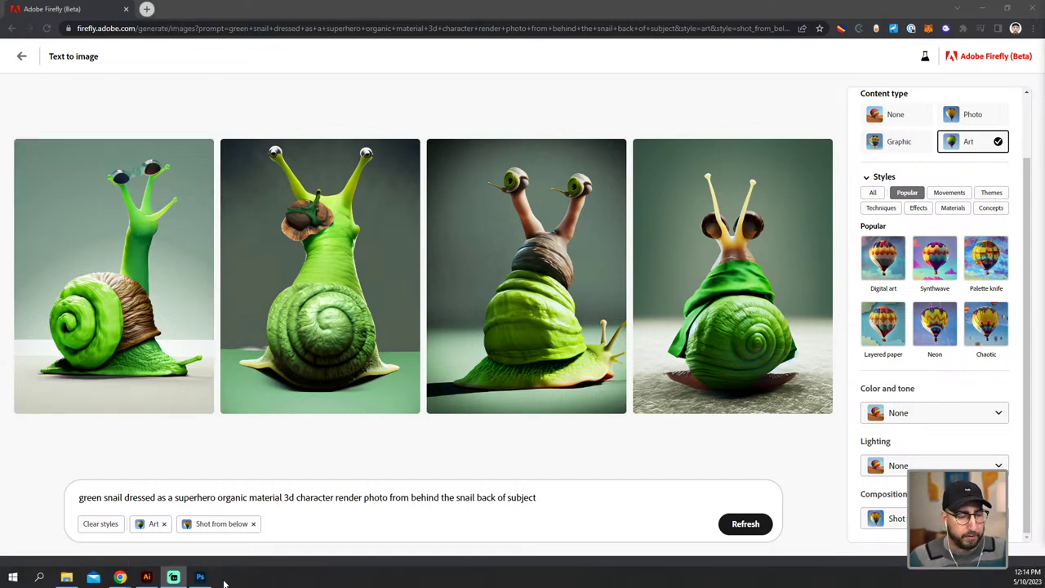
# - On the hero fighting spread, replace the weapon placeholder with 'candy cane sword'
pyautogui.click(147, 578)
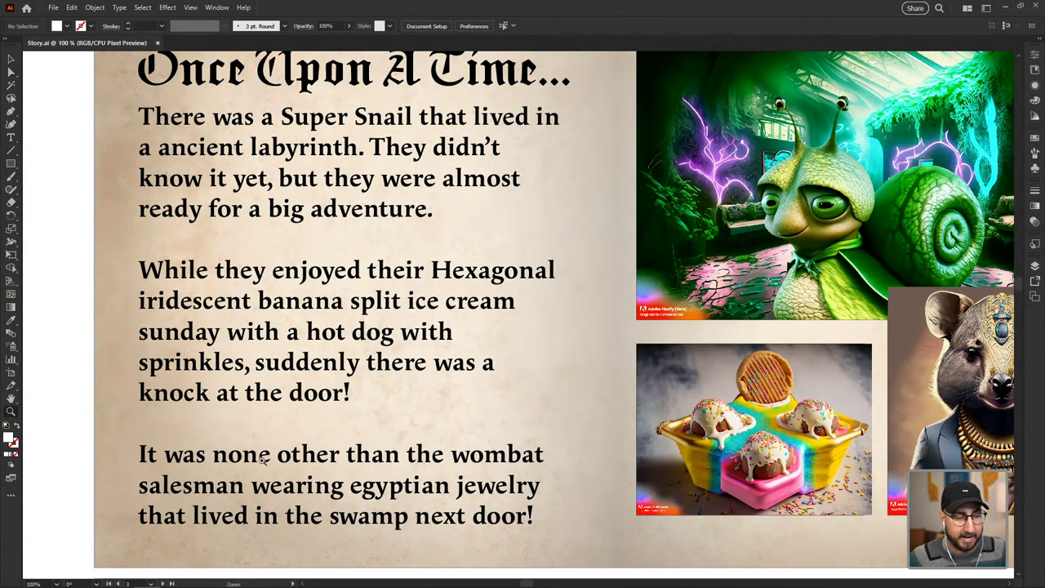
pyautogui.click(163, 583)
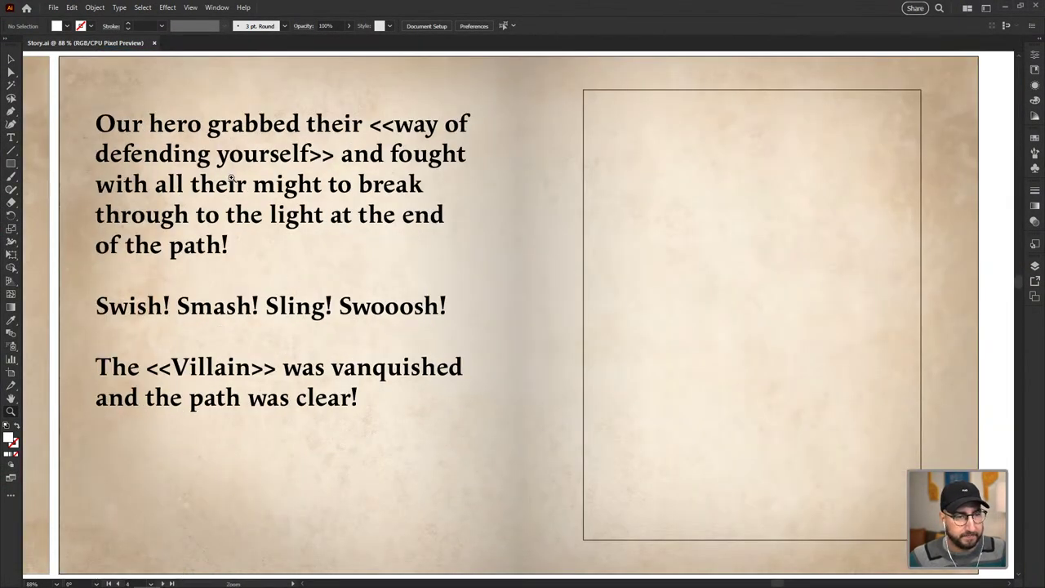
pyautogui.press('t')
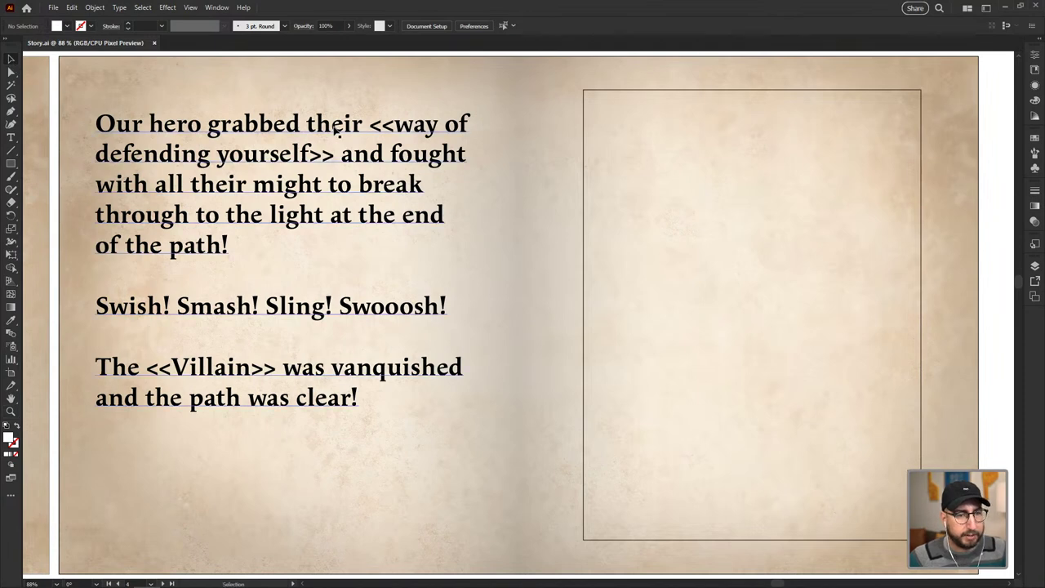
pyautogui.moveTo(371, 124); pyautogui.dragTo(334, 150)
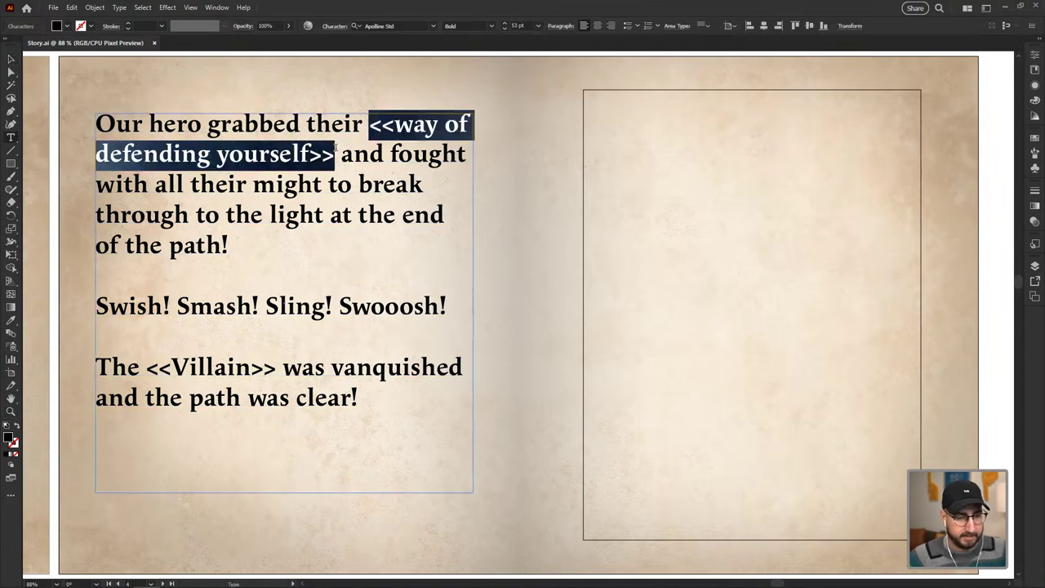
pyautogui.write('candy cane')
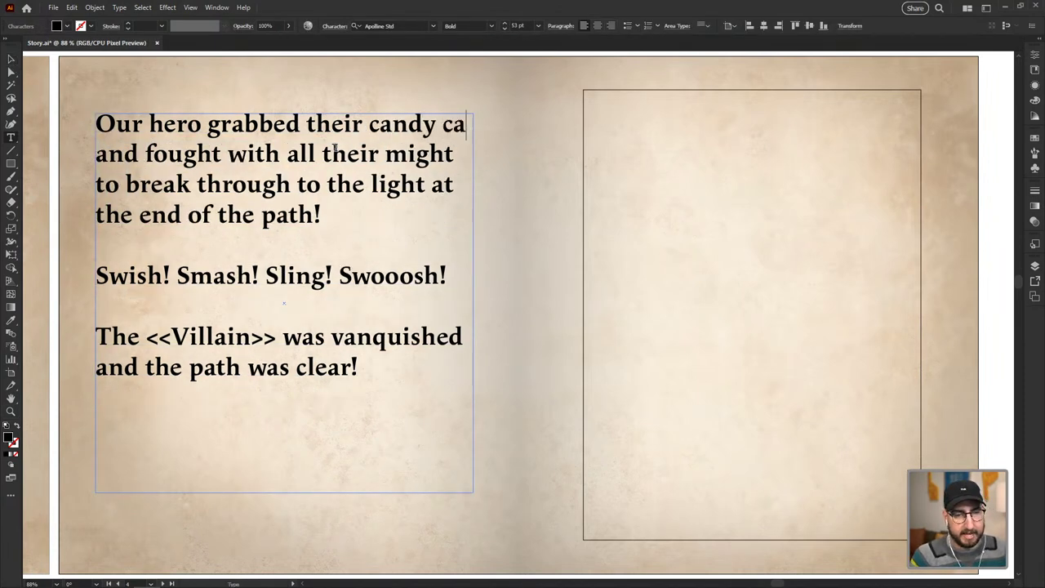
pyautogui.write(' sword')
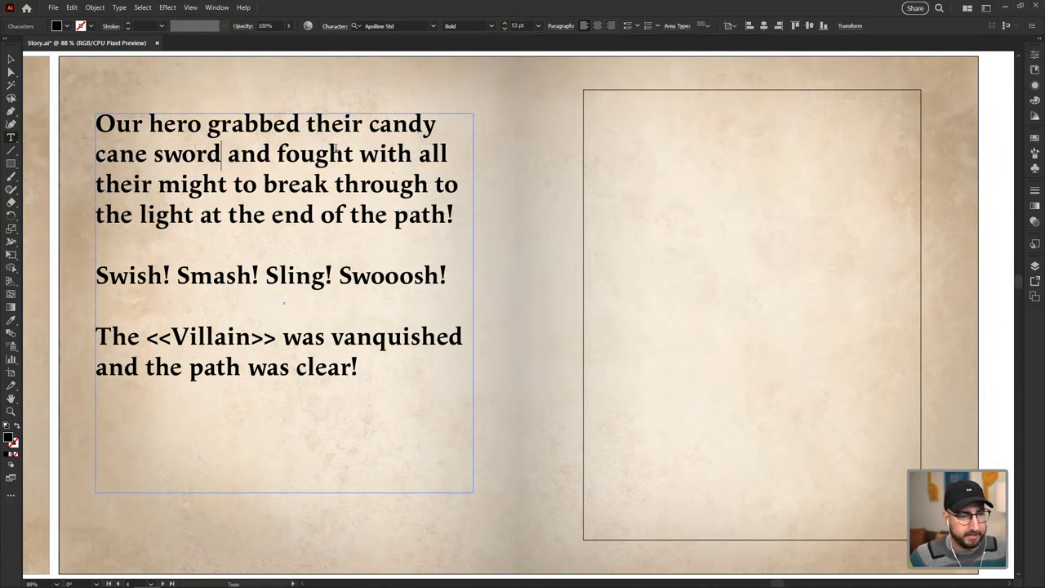
# - Replace 'The <<Villain>>' with 'Kronos'
pyautogui.moveTo(278, 336); pyautogui.dragTo(100, 338)
pyautogui.press('BackSpace')
pyautogui.write('Kronos')
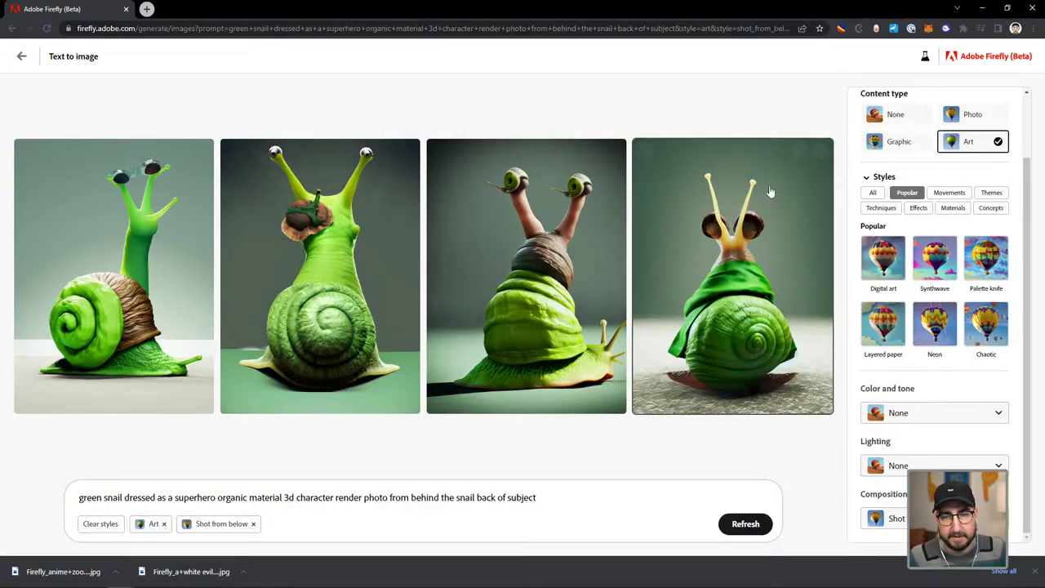
# - Download the back-view snail and generate images for 'candy cane sword on black background'
pyautogui.click(820, 150)
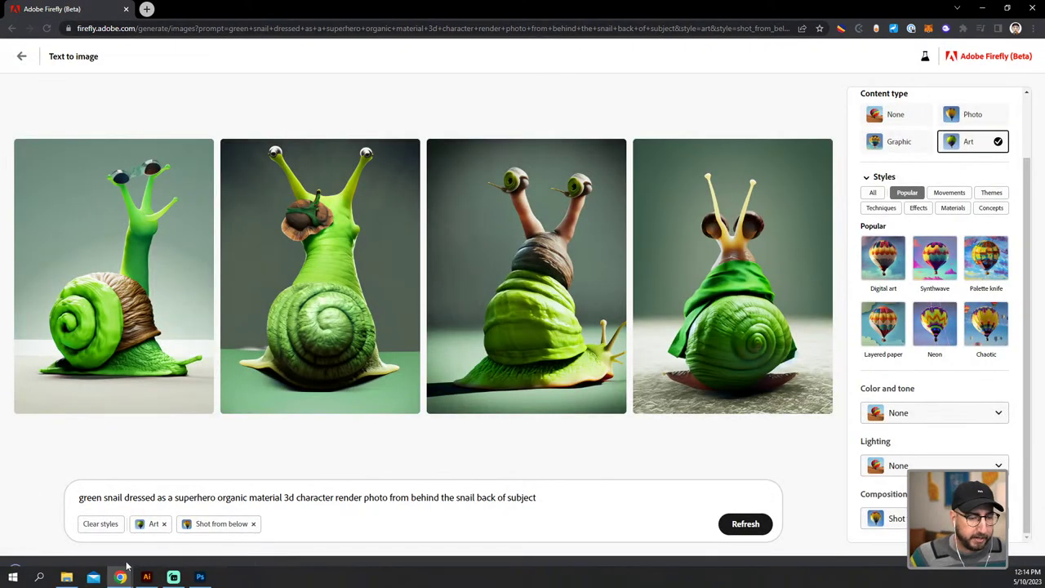
pyautogui.tripleClick(241, 493)
pyautogui.write('c')
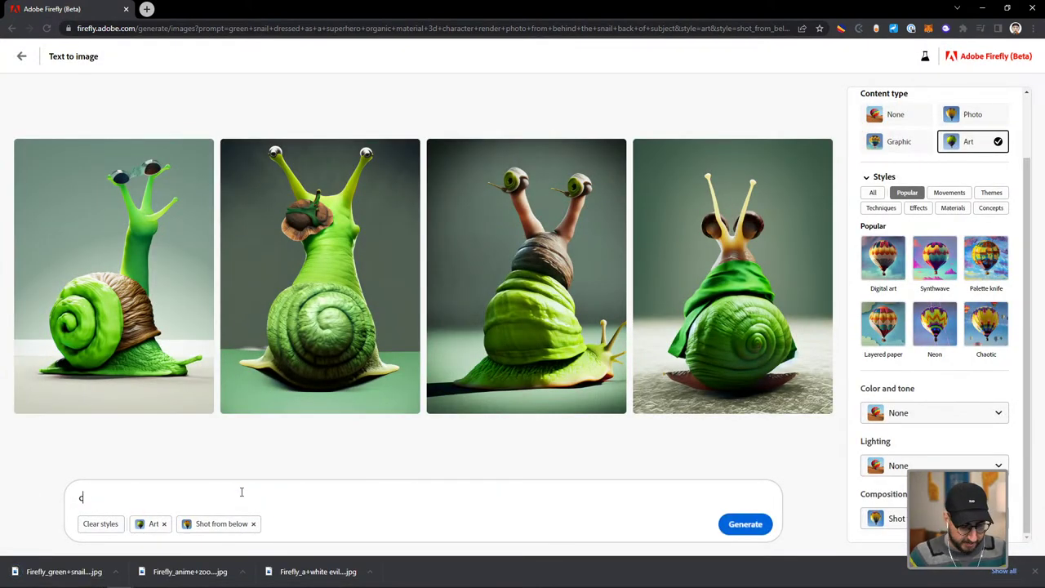
pyautogui.write('andy cane swor')
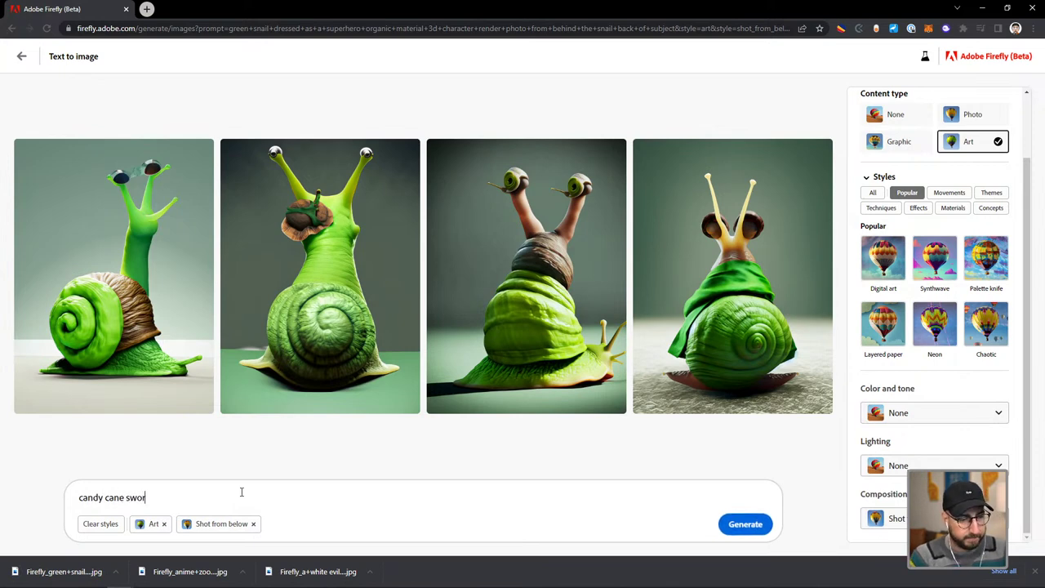
pyautogui.write('d on black back')
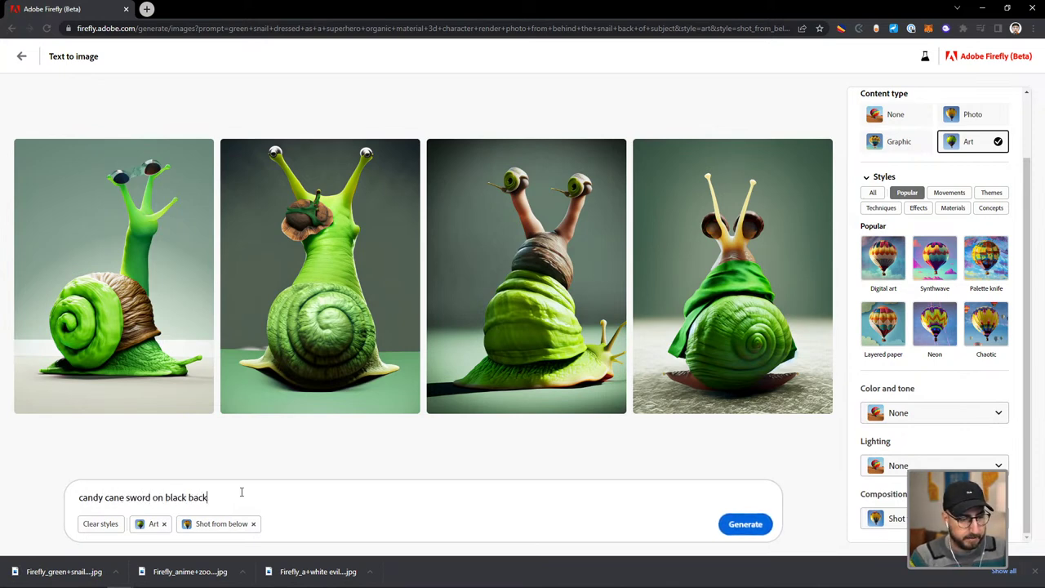
pyautogui.write('ground')
pyautogui.press('Return')
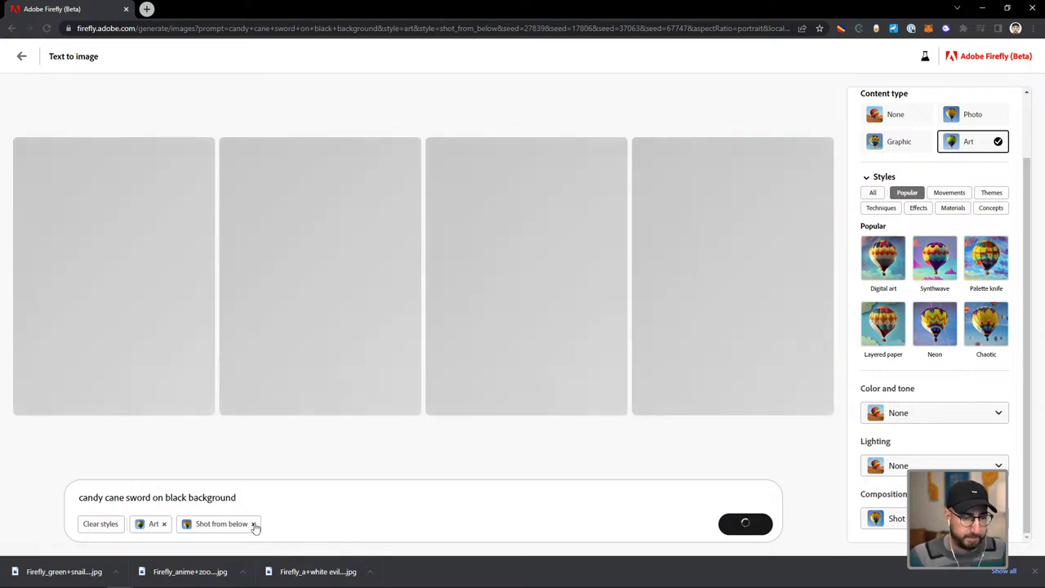
# - Remove the Shot from below style and download the third candy cane sword image
pyautogui.click(253, 523)
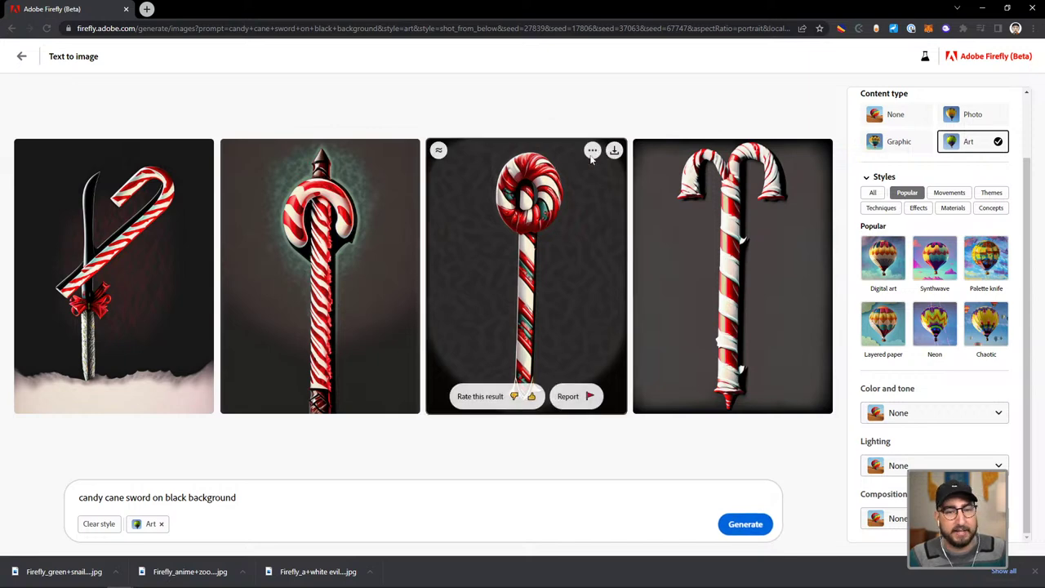
pyautogui.click(614, 152)
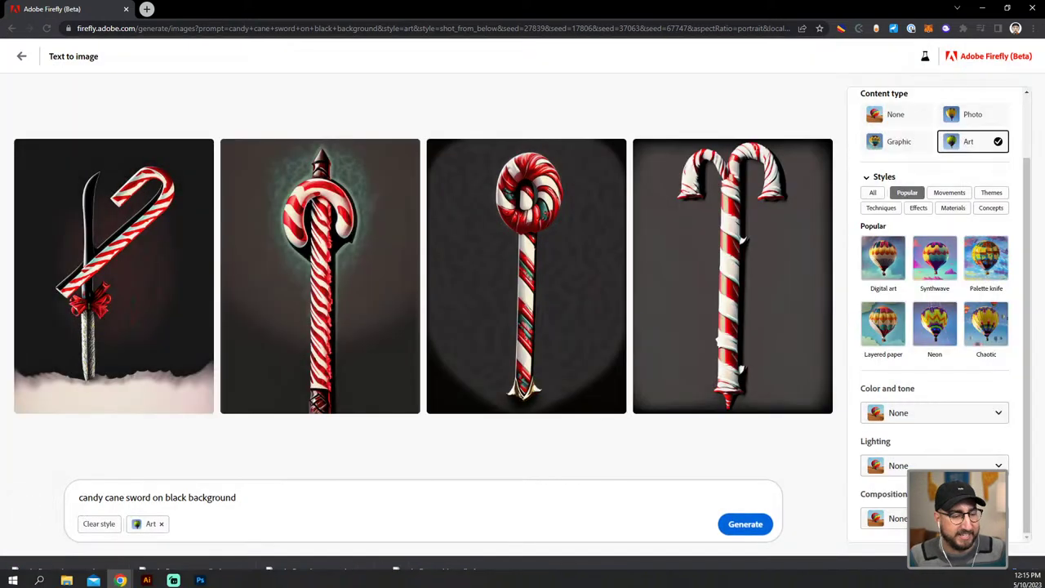
pyautogui.click(200, 577)
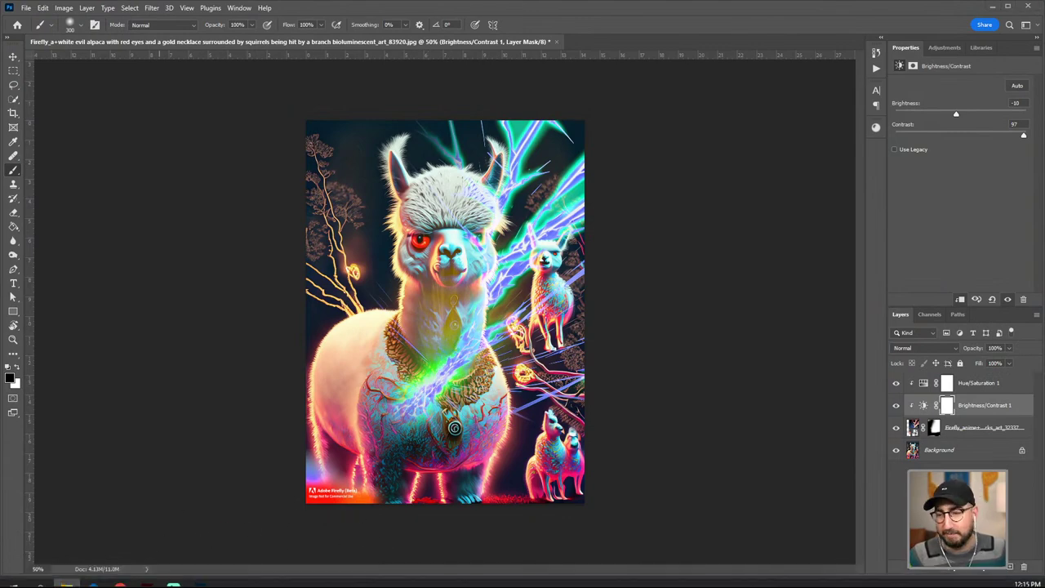
# - Place the back-view snail JPG as a new layer in the alpaca document
pyautogui.moveTo(455, 427); pyautogui.dragTo(449, 289)
pyautogui.press('Return')
pyautogui.moveTo(979, 383)
pyautogui.mouseDown()
pyautogui.moveTo(980, 374)
pyautogui.moveTo(977, 402)
pyautogui.mouseUp()
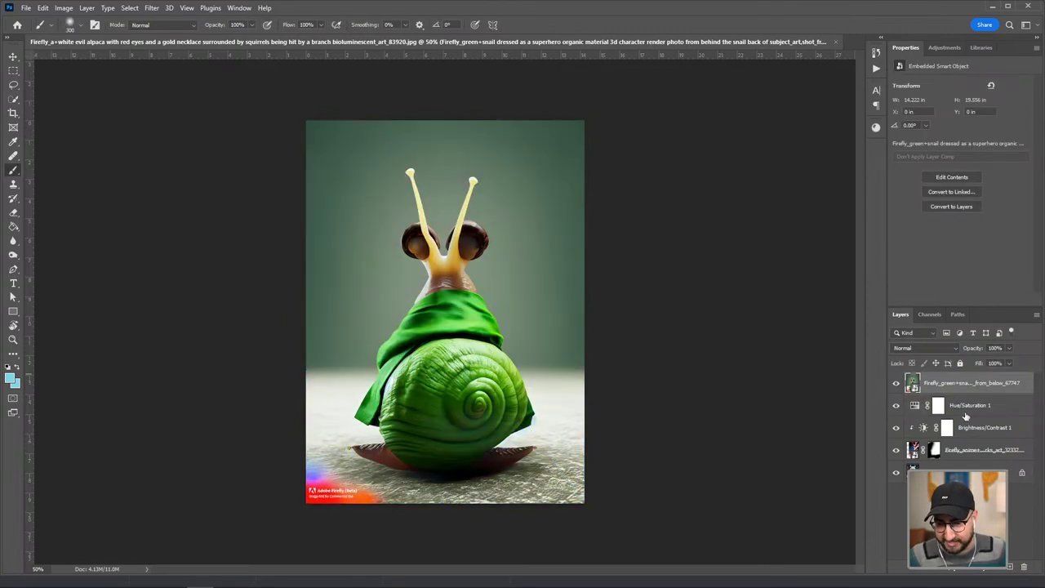
# - Place the candy cane sword JPG as a hidden layer and select the snail layer
pyautogui.moveTo(1044, 349); pyautogui.dragTo(549, 401)
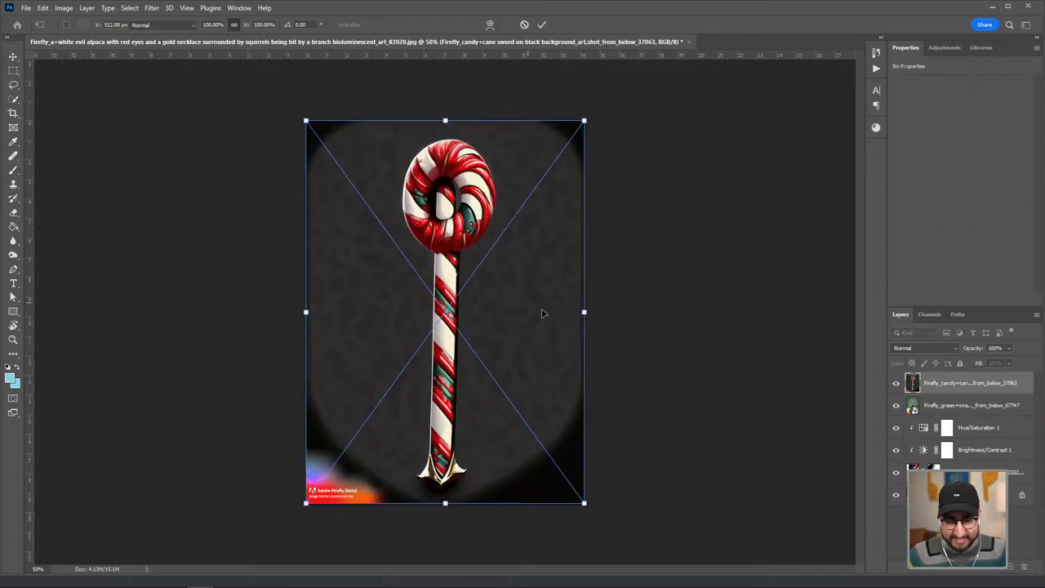
pyautogui.press('Return')
pyautogui.click(896, 383)
pyautogui.click(968, 408)
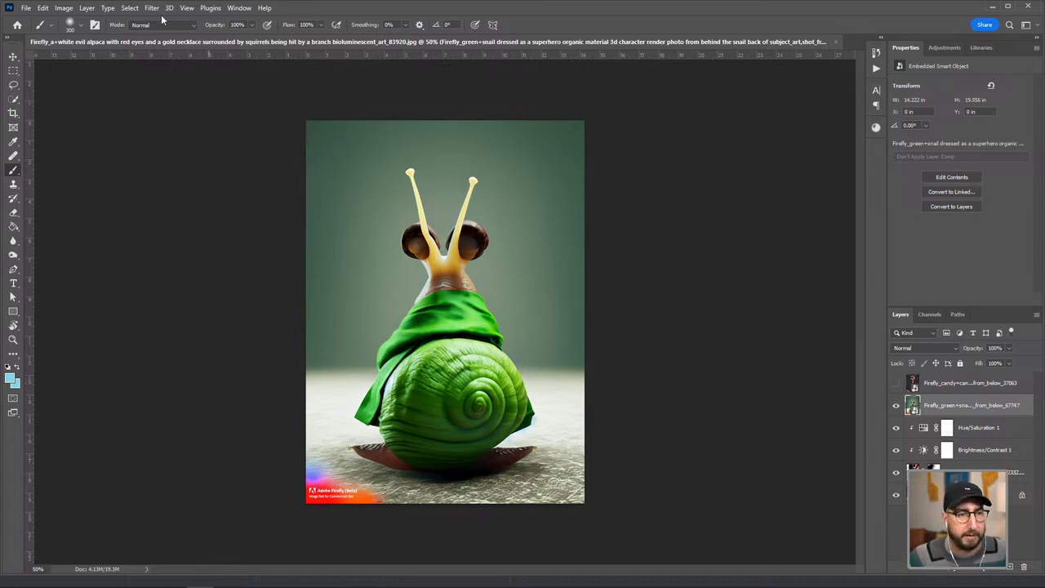
# - Select the snail with Select > Subject and refine its edges with Quick Selection
pyautogui.click(128, 14)
pyautogui.click(173, 136)
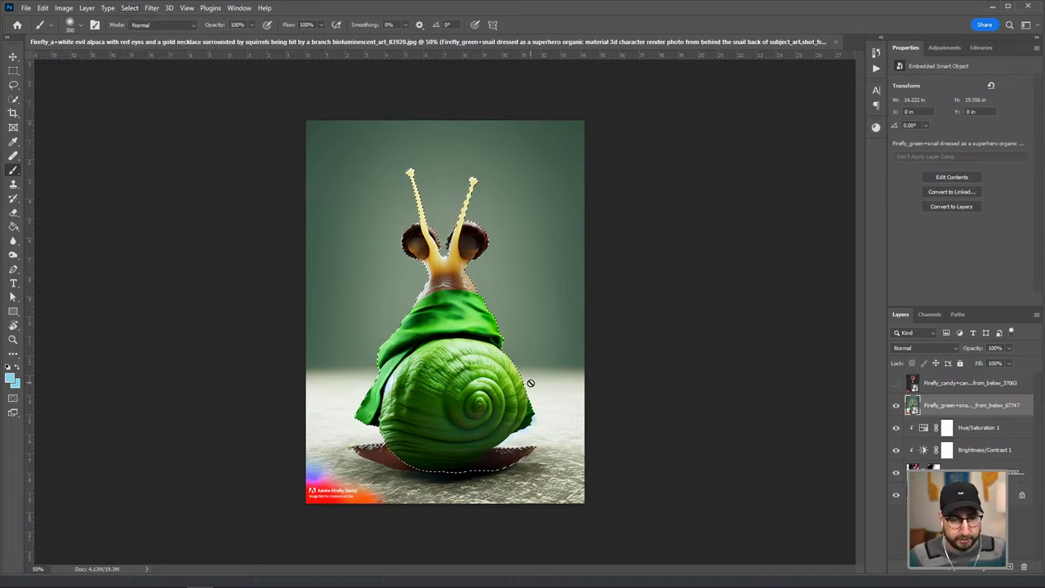
pyautogui.press('z')
pyautogui.click(392, 449)
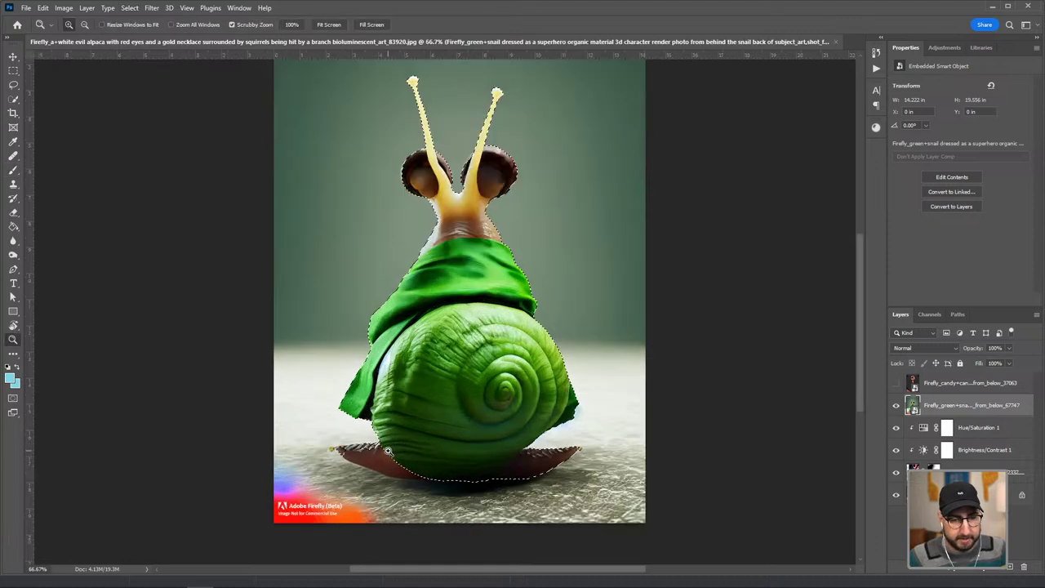
pyautogui.click(395, 448)
pyautogui.press('w')
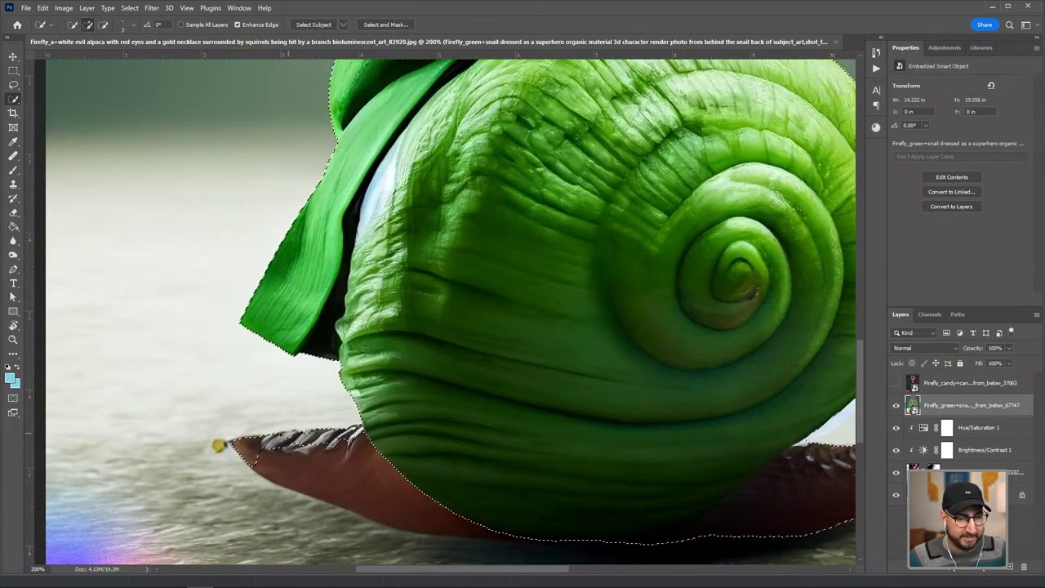
pyautogui.press('z')
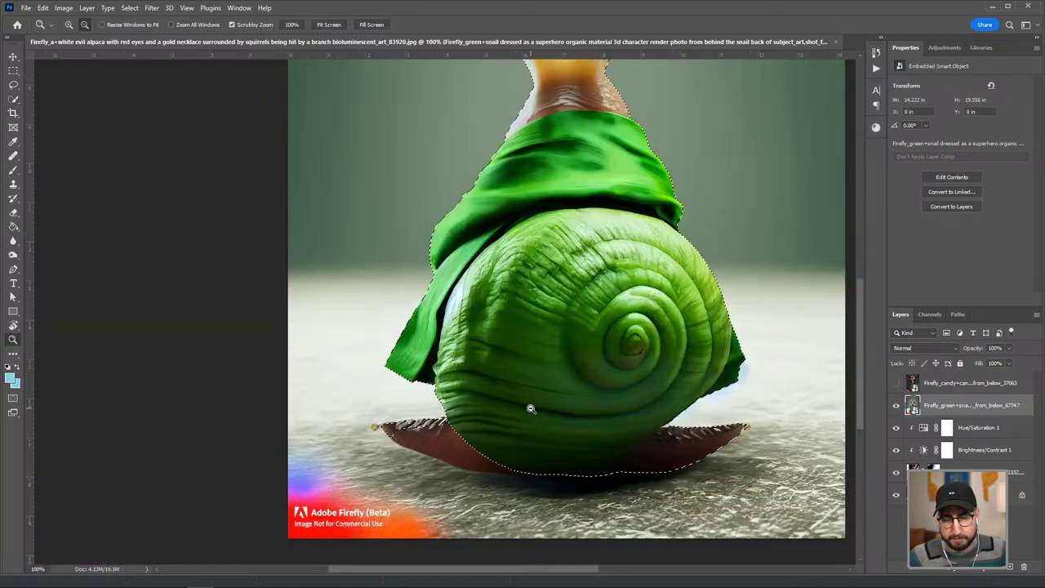
pyautogui.keyDown('alt'); pyautogui.click(601, 359); pyautogui.keyUp('alt')
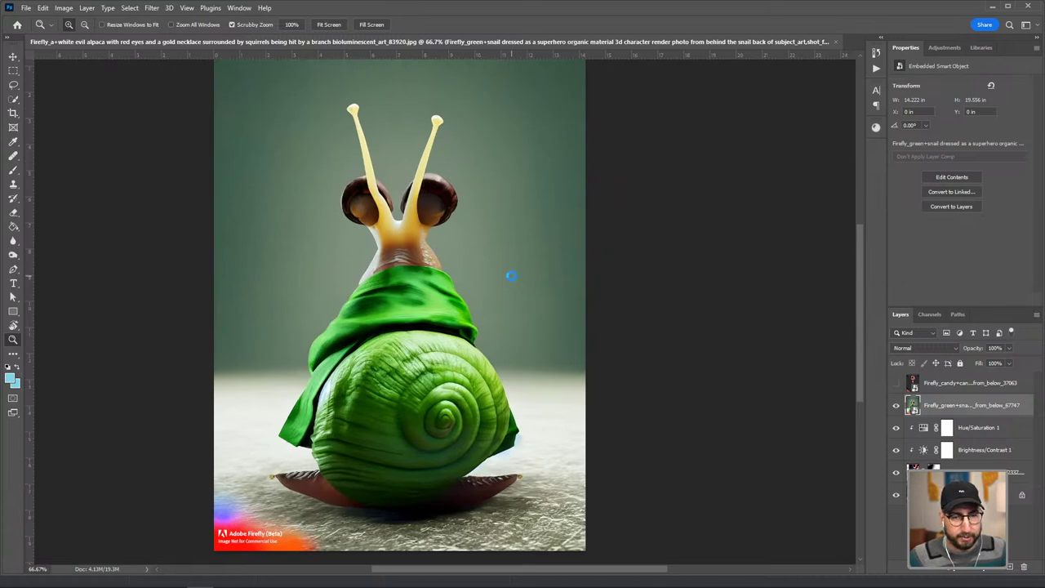
# - Save the alpaca composite as a Photoshop .psd on the Desktop
pyautogui.hotkey('ctrl', 'shift', 's')
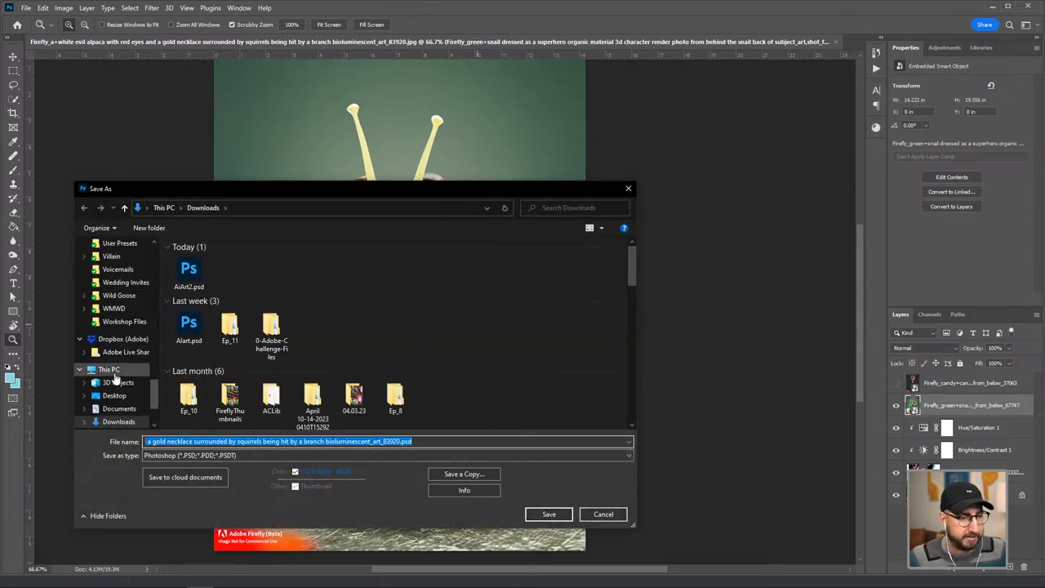
pyautogui.click(114, 396)
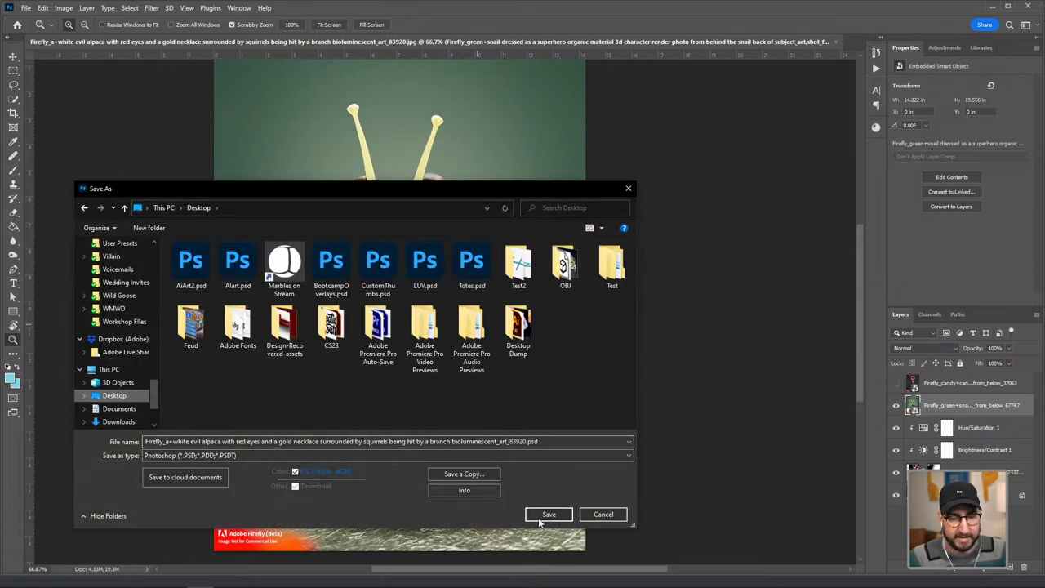
pyautogui.click(548, 513)
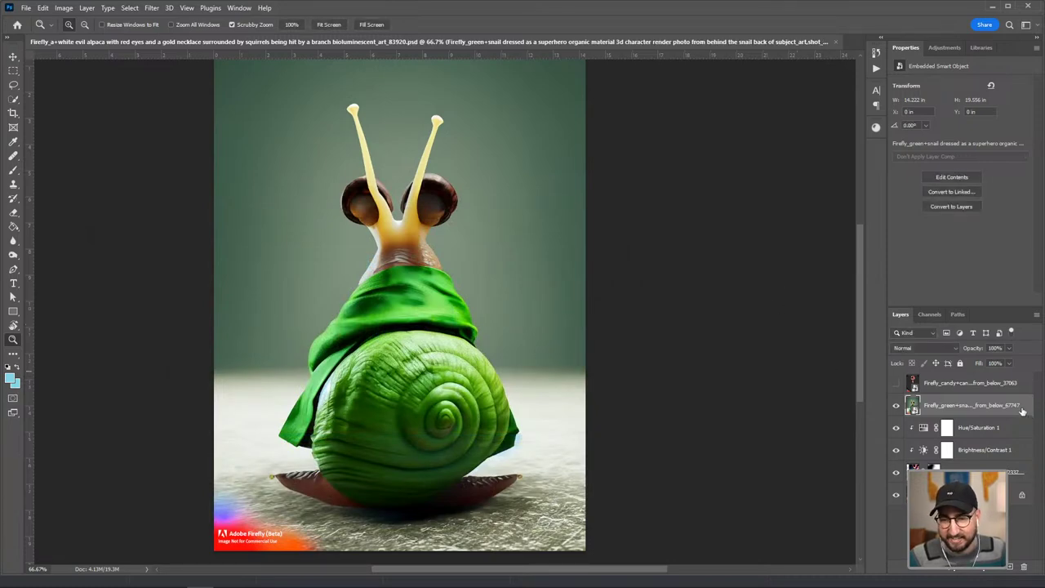
# - Rasterize the snail layer and remove its background
pyautogui.rightClick(1023, 410)
pyautogui.click(905, 321)
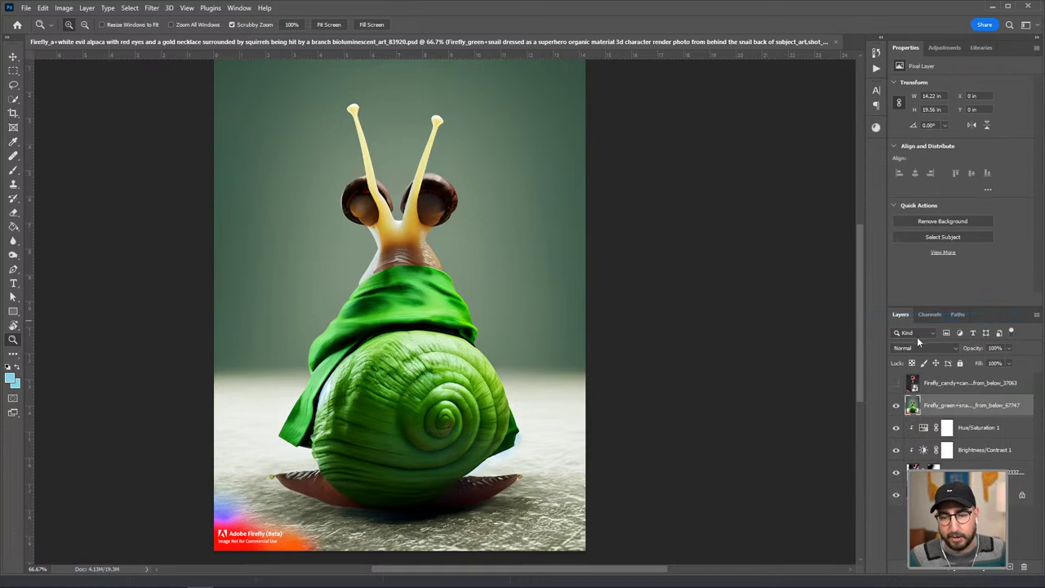
pyautogui.click(934, 219)
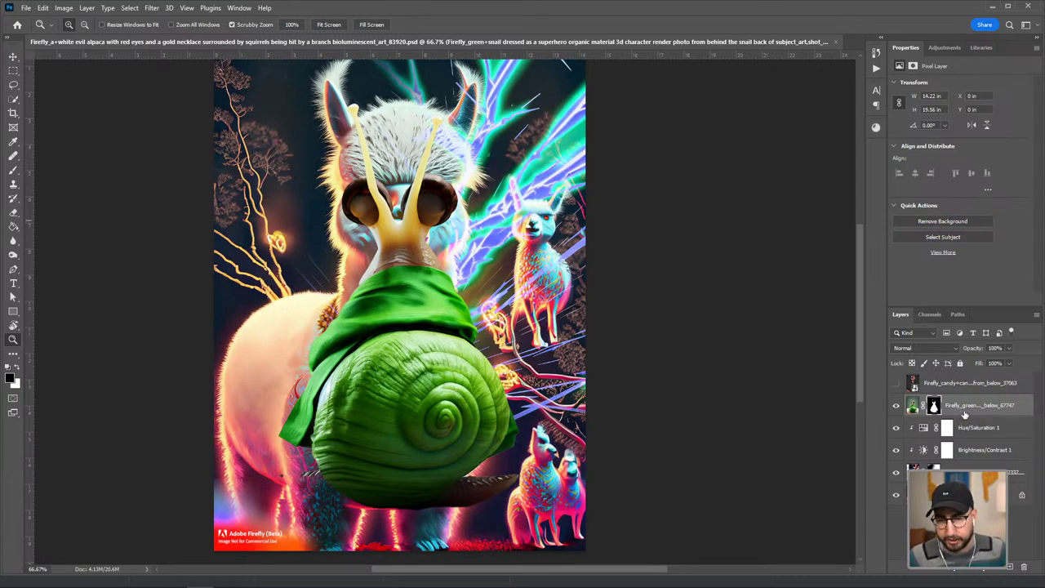
# - Scale the snail to about 133%, move it low in front of the alpaca, and nudge it slightly up
pyautogui.hotkey('ctrl', 't')
pyautogui.moveTo(584, 296); pyautogui.dragTo(645, 287)
pyautogui.moveTo(503, 159); pyautogui.dragTo(523, 311)
pyautogui.press('Return')
pyautogui.press('z')
pyautogui.press('v')
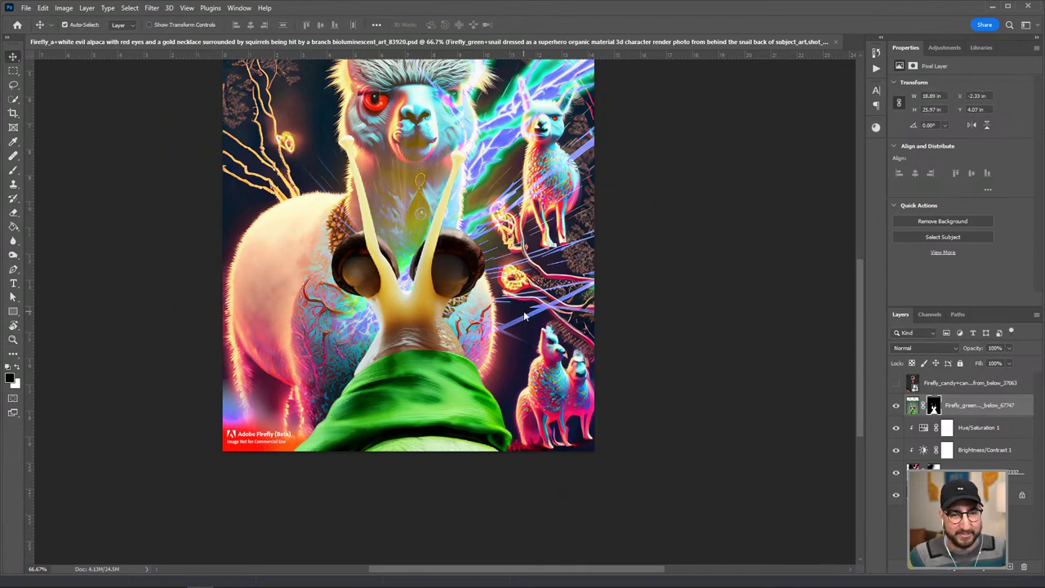
pyautogui.hotkey('shift', 'Up')
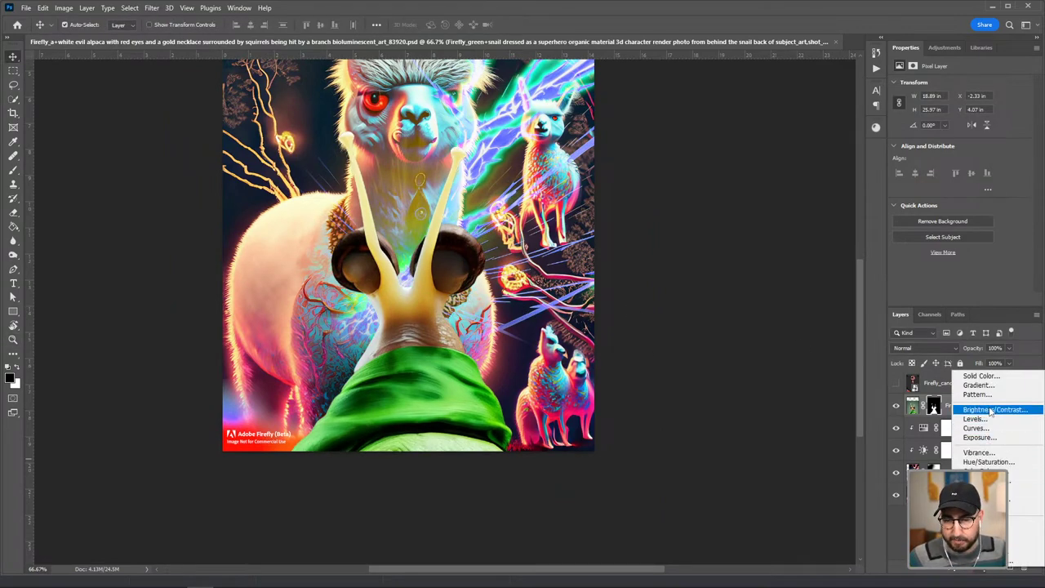
# - Darken the snail with a Brightness/Contrast adjustment (contrast 92) and a clipped Hue/Saturation adjustment (saturation −64)
pyautogui.click(988, 411)
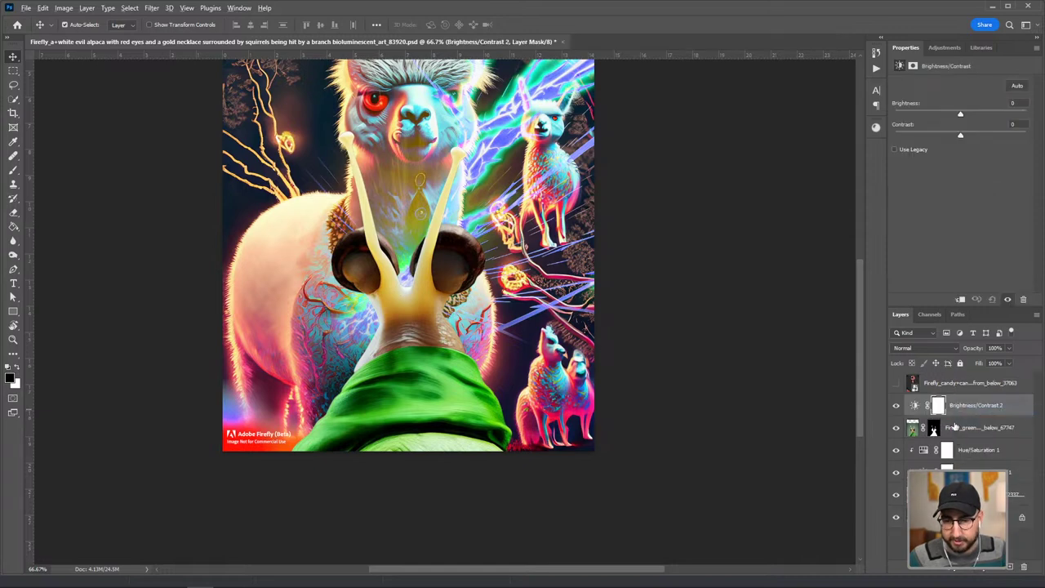
pyautogui.moveTo(960, 115); pyautogui.dragTo(898, 115)
pyautogui.moveTo(962, 137); pyautogui.dragTo(1021, 137)
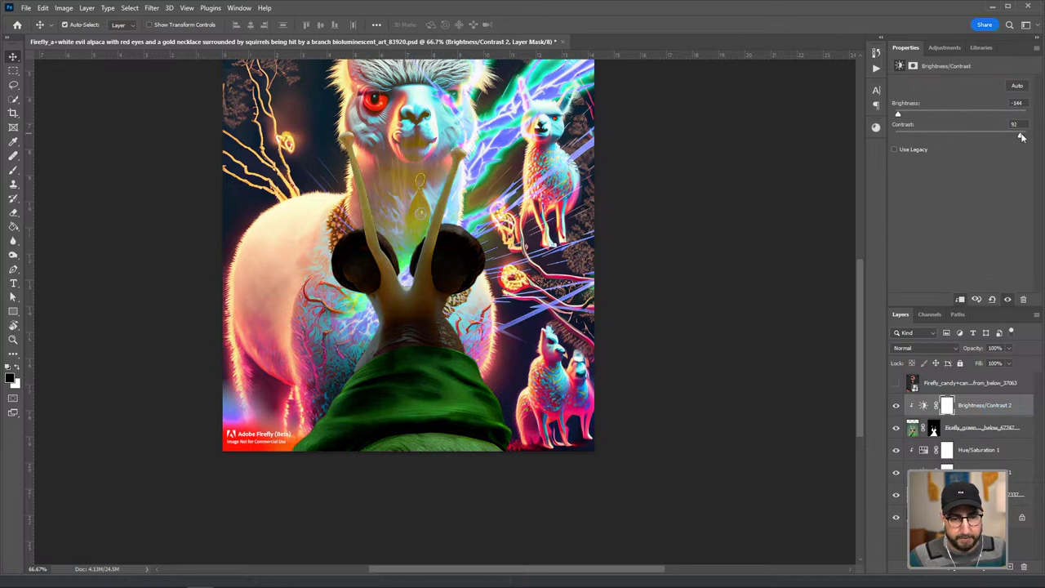
pyautogui.click(985, 566)
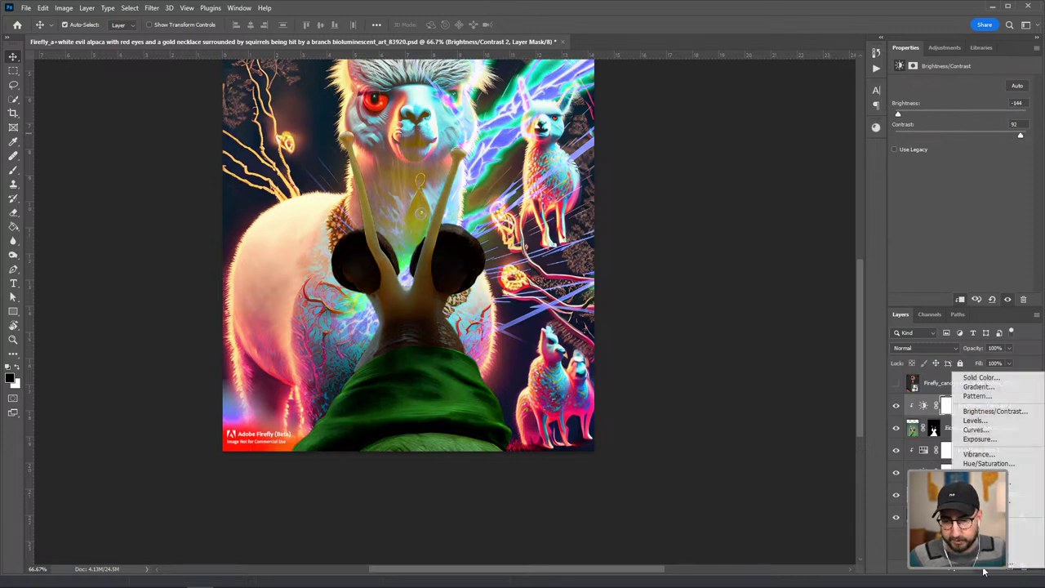
pyautogui.click(989, 463)
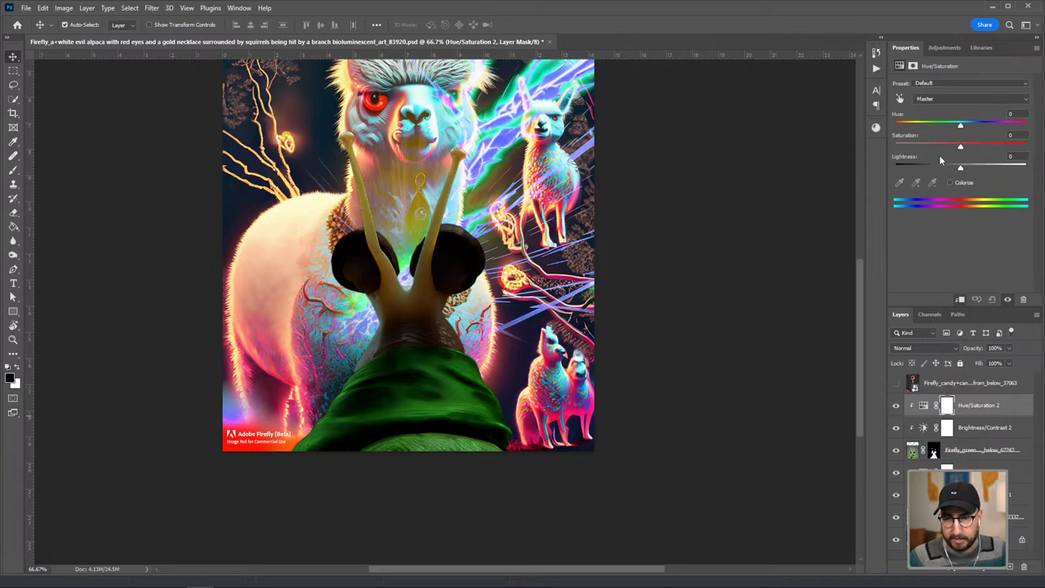
pyautogui.moveTo(940, 146); pyautogui.dragTo(936, 169)
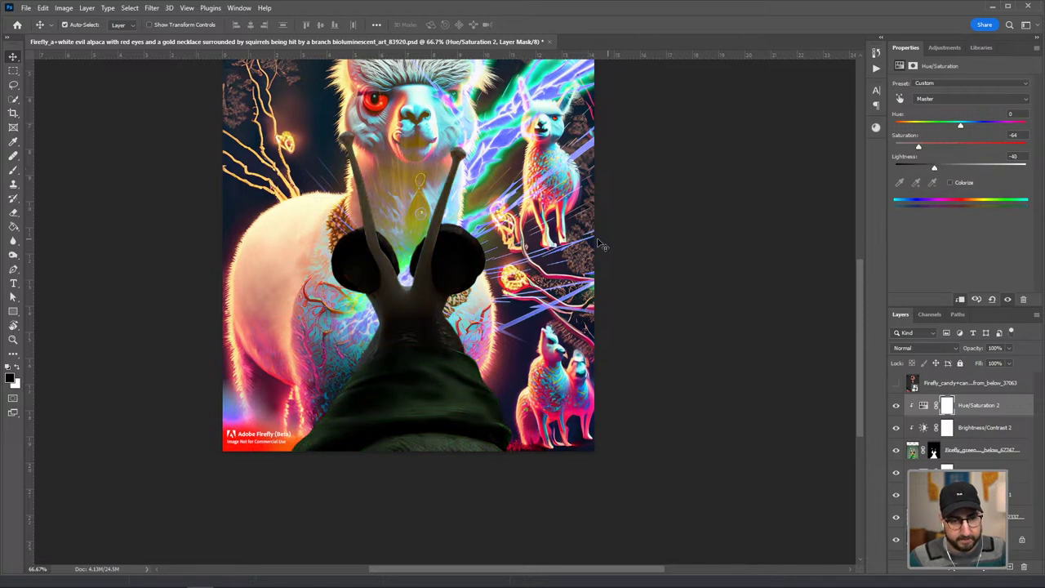
# - Zoom out to the whole image and make the hidden candy-cane layer visible
pyautogui.scroll(3, 408, 286)
pyautogui.press('z')
pyautogui.keyDown('alt'); pyautogui.click(493, 288); pyautogui.keyUp('alt')
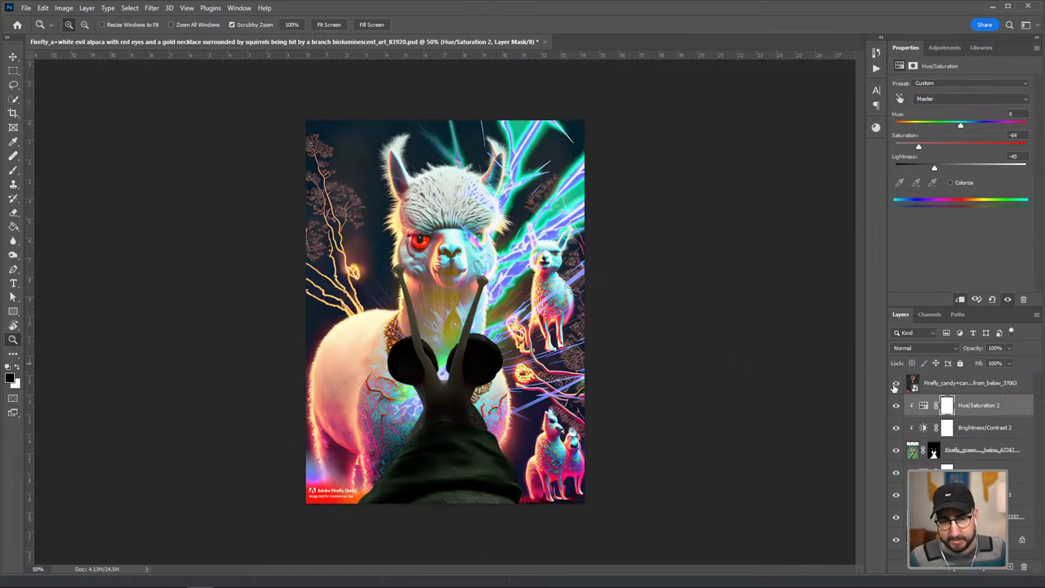
pyautogui.click(894, 385)
# - Rasterize the candy-cane layer and remove its black background
pyautogui.click(952, 380)
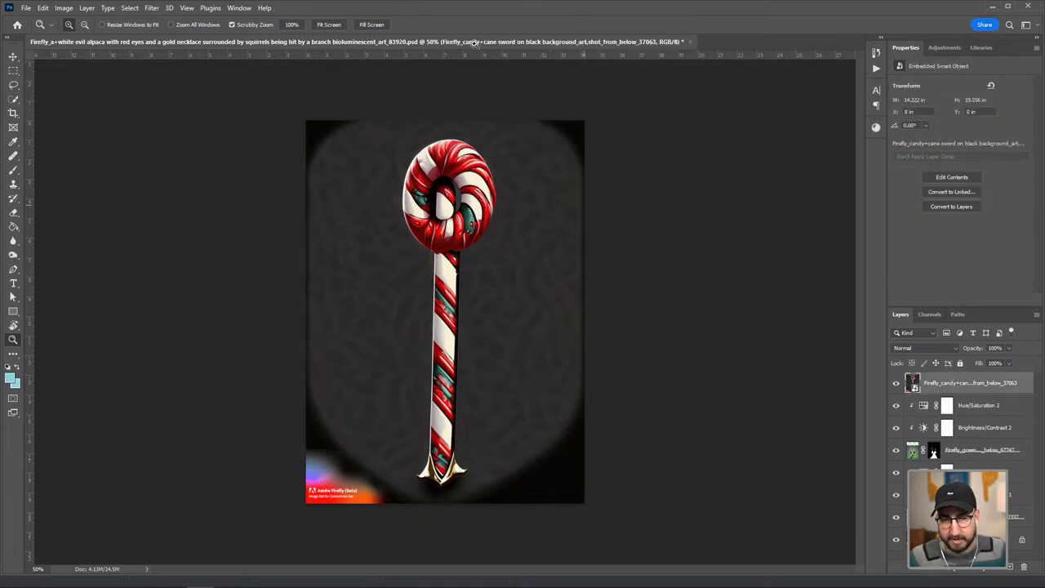
pyautogui.rightClick(986, 382)
pyautogui.click(948, 318)
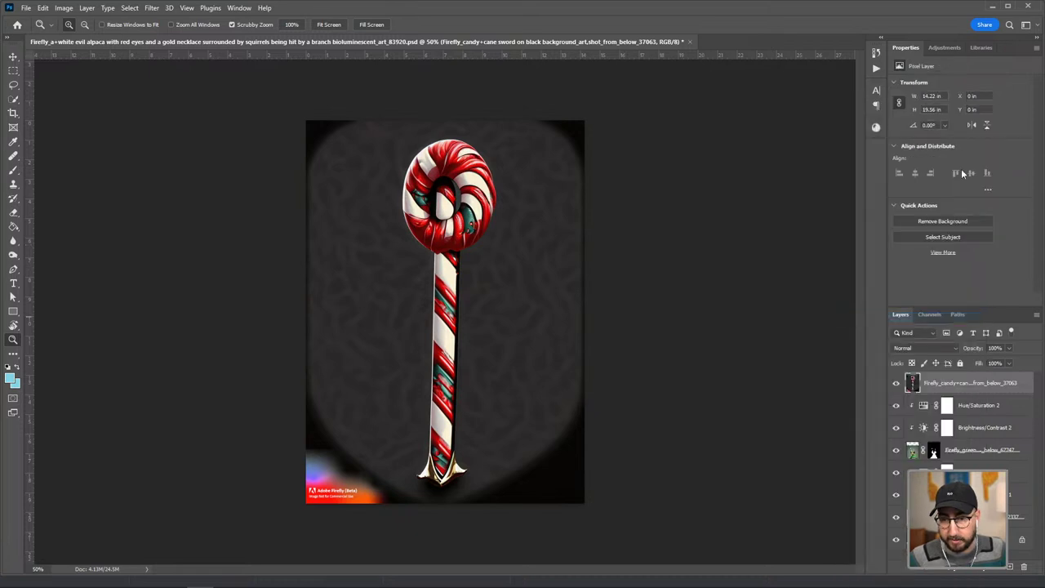
pyautogui.click(945, 220)
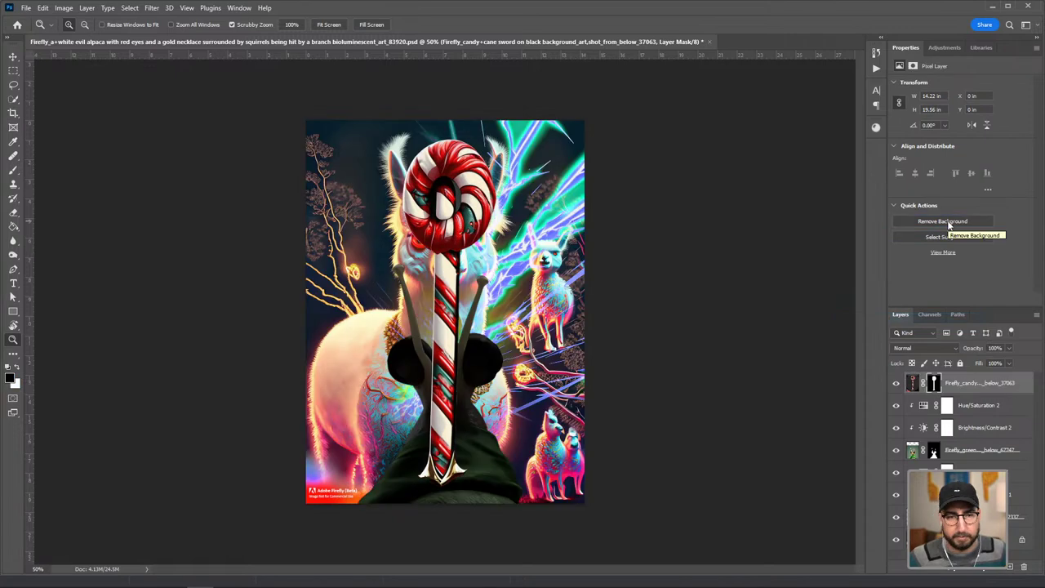
# - Rotate the candy cane so its curl sits lower-left, and move it down and left
pyautogui.hotkey('ctrl', 't')
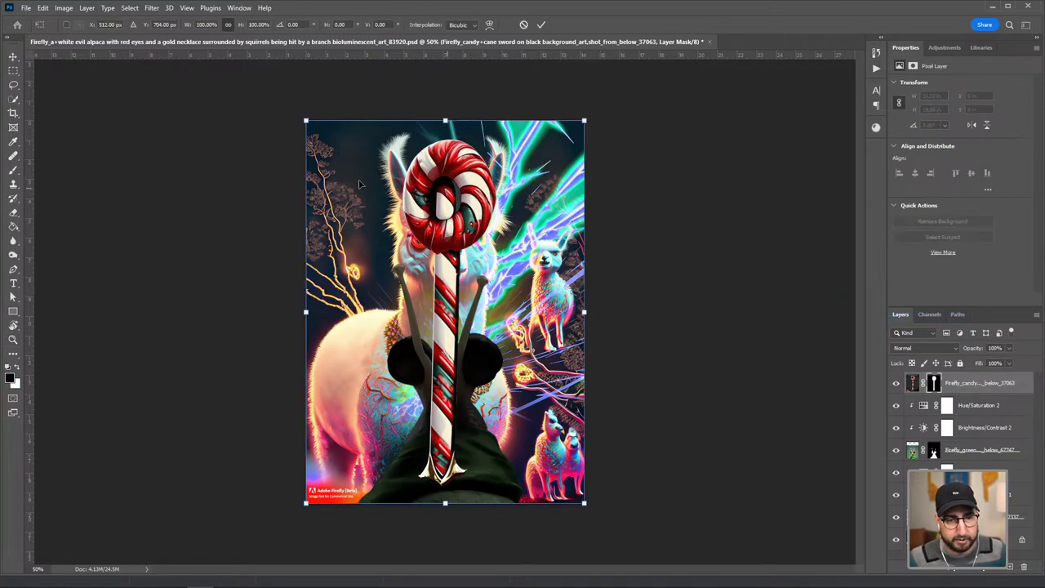
pyautogui.press('Return')
pyautogui.hotkey('ctrl', 't')
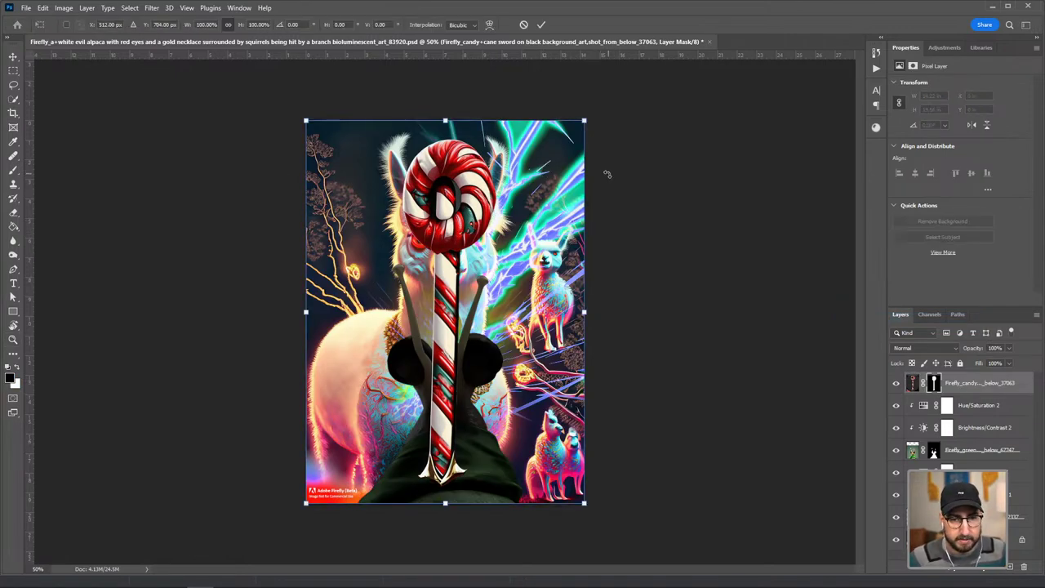
pyautogui.moveTo(598, 177); pyautogui.dragTo(276, 361)
pyautogui.moveTo(434, 386); pyautogui.dragTo(405, 431)
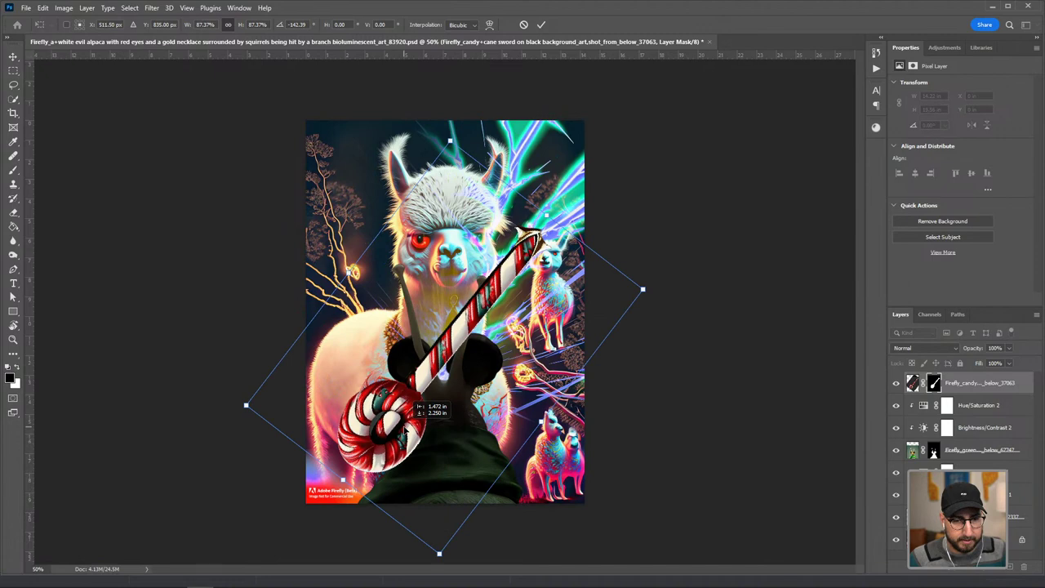
pyautogui.press('Return')
# - Move the candy-cane layer below the snail but above Hue/Saturation 1, and tilt it further
pyautogui.press('z')
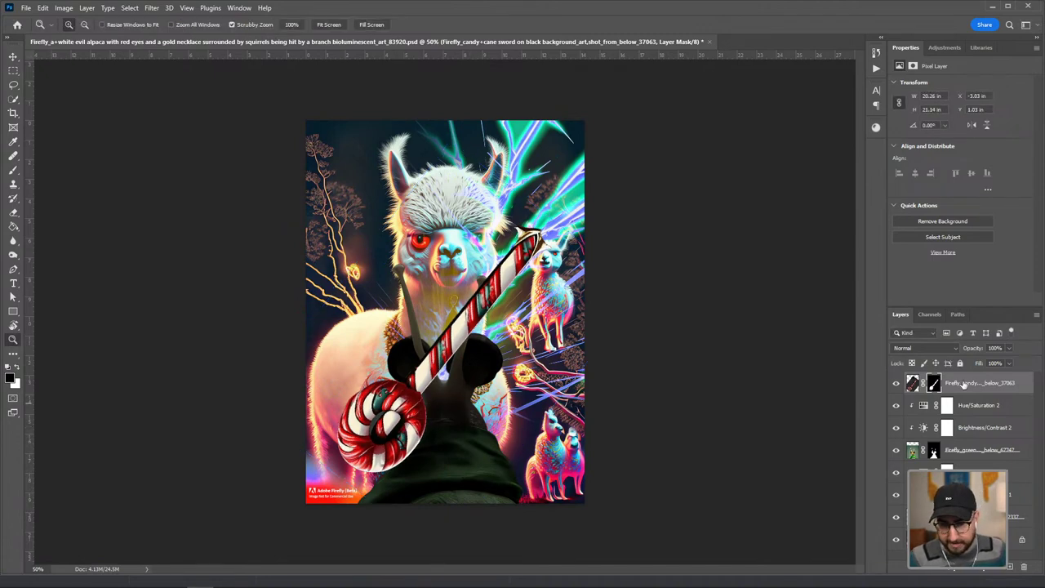
pyautogui.moveTo(1025, 490); pyautogui.dragTo(1024, 565)
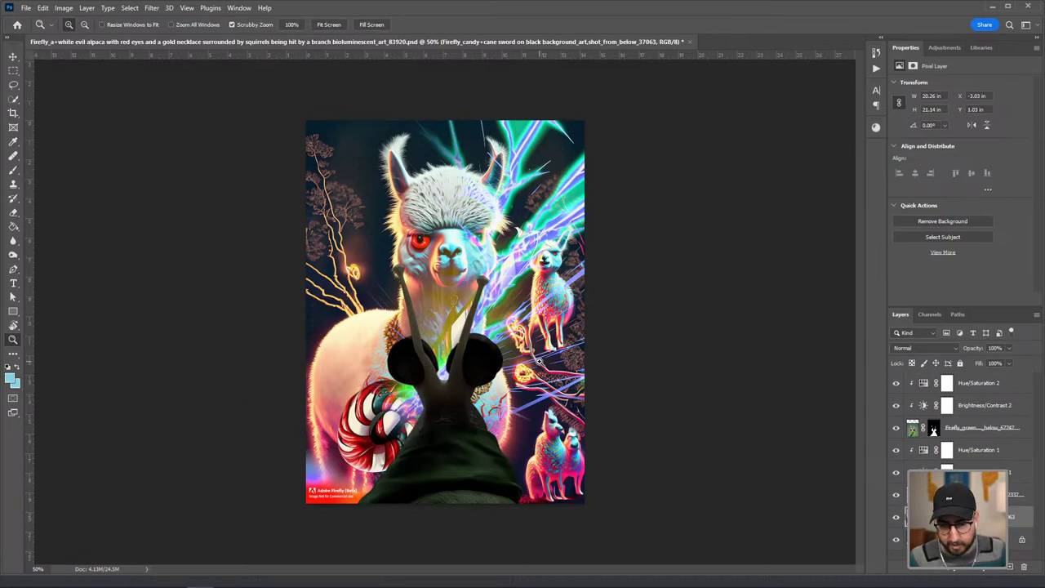
pyautogui.hotkey('ctrl', 't')
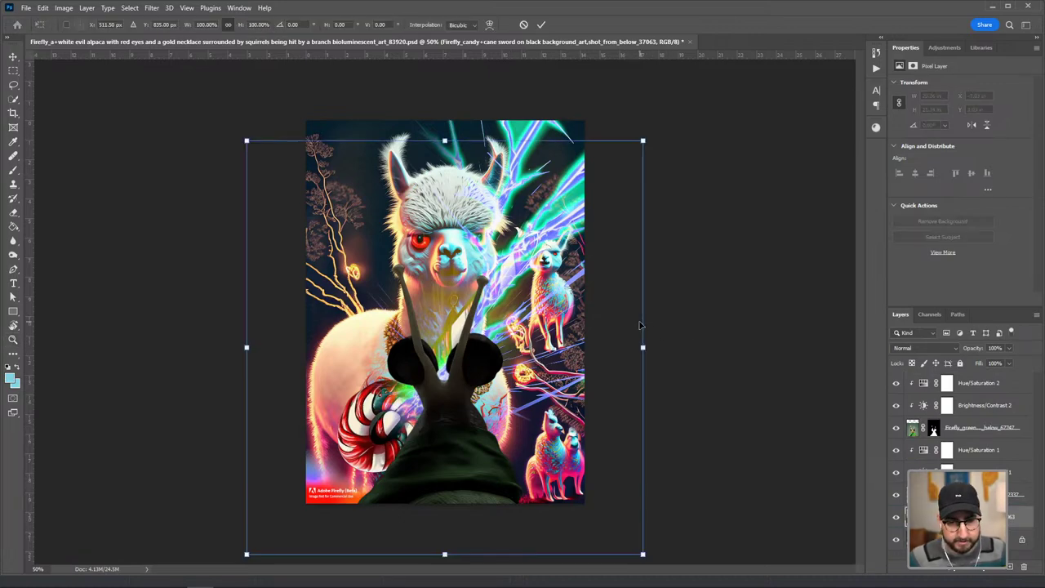
pyautogui.moveTo(652, 324); pyautogui.dragTo(632, 252)
pyautogui.moveTo(570, 370); pyautogui.dragTo(636, 325)
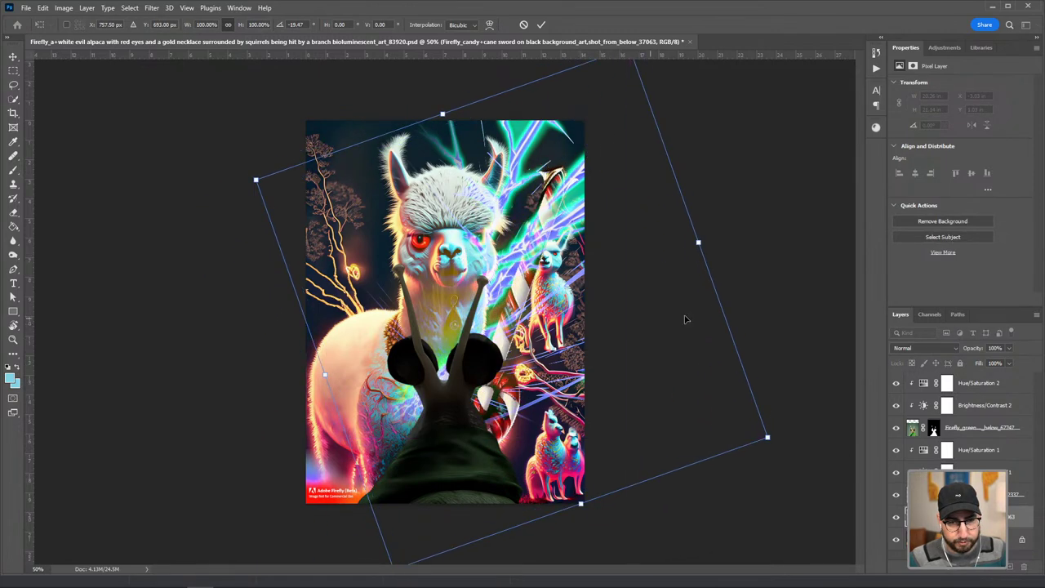
pyautogui.moveTo(728, 294); pyautogui.dragTo(731, 271)
pyautogui.moveTo(653, 354); pyautogui.dragTo(640, 346)
pyautogui.press('Return')
pyautogui.press('z')
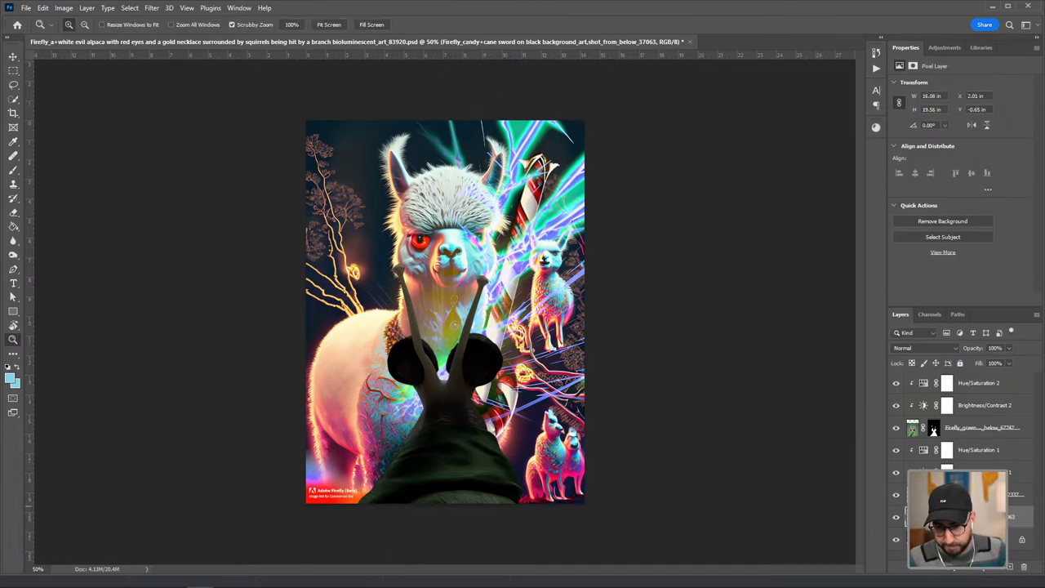
pyautogui.moveTo(952, 490); pyautogui.dragTo(949, 441)
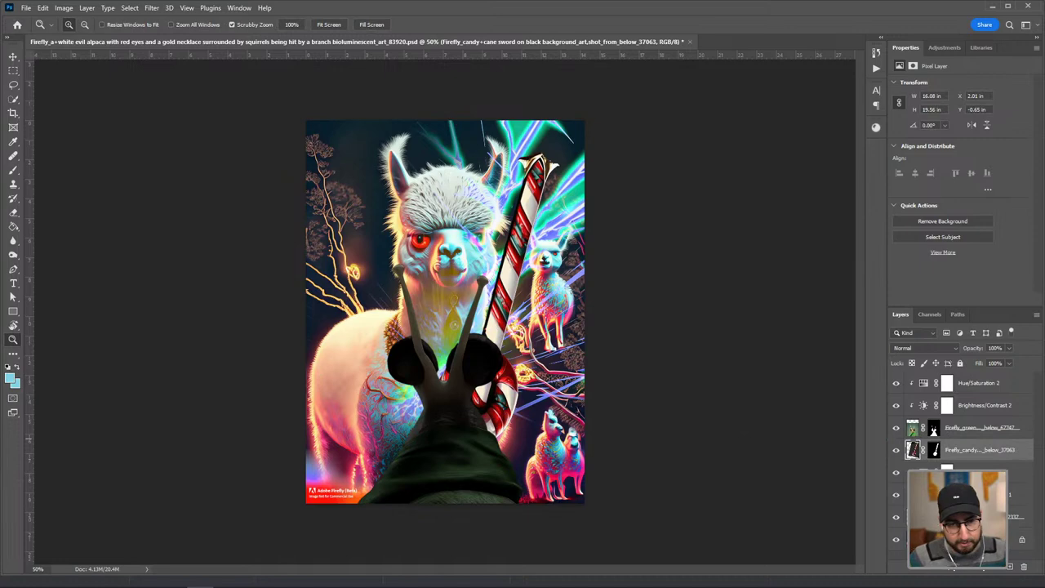
# - Group the lower artwork layers, and set a copy of the group above the candy cane to 50% opacity
pyautogui.hotkey('ctrl', 'g')
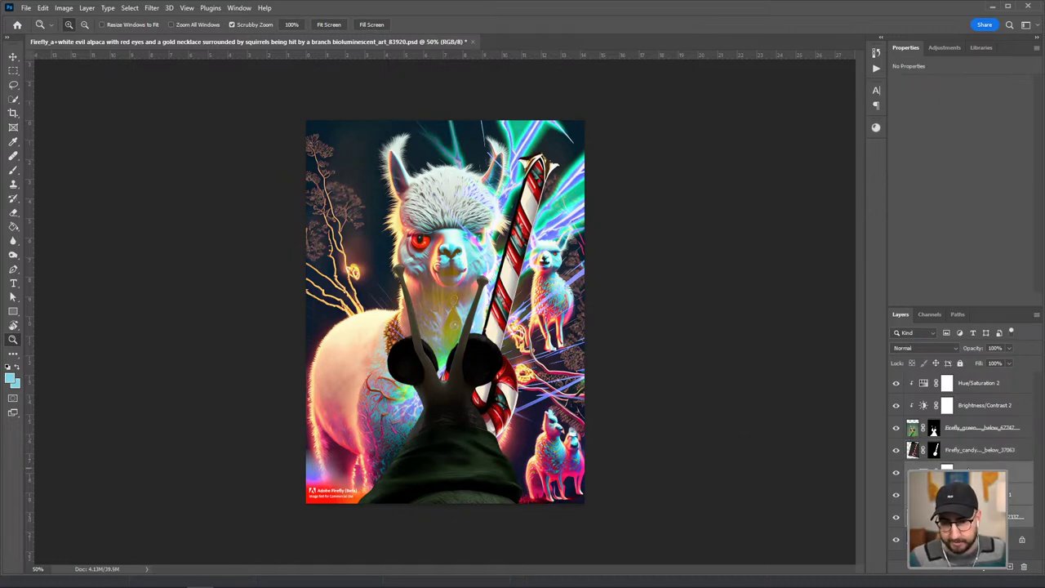
pyautogui.moveTo(939, 468); pyautogui.dragTo(948, 442)
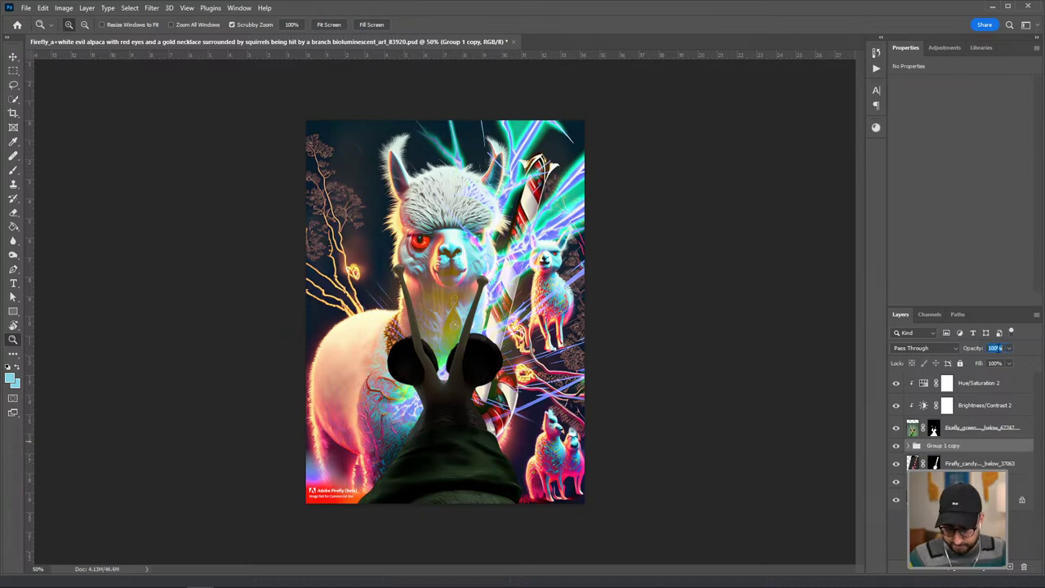
pyautogui.write('50')
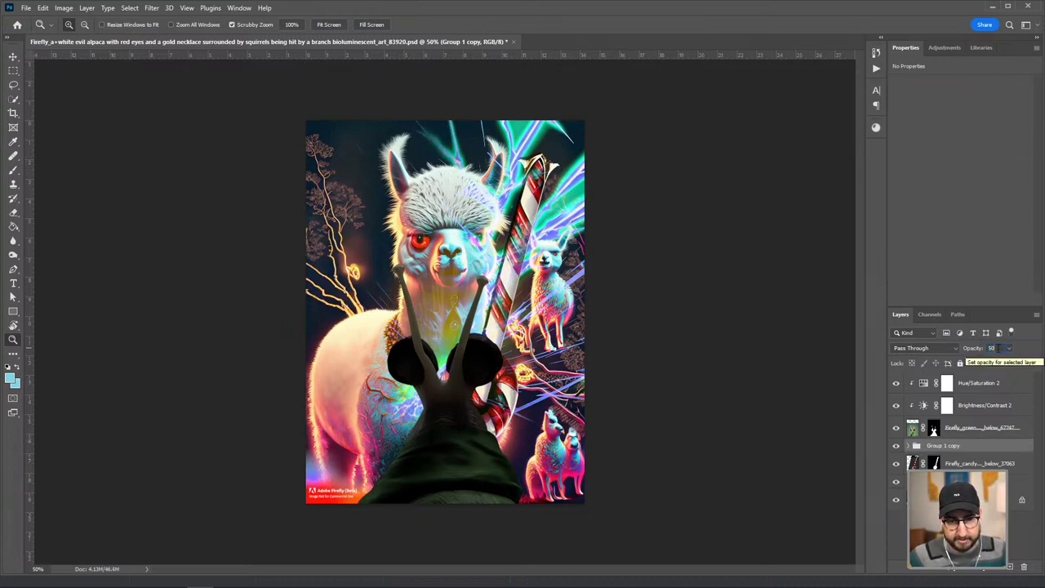
pyautogui.press('Return')
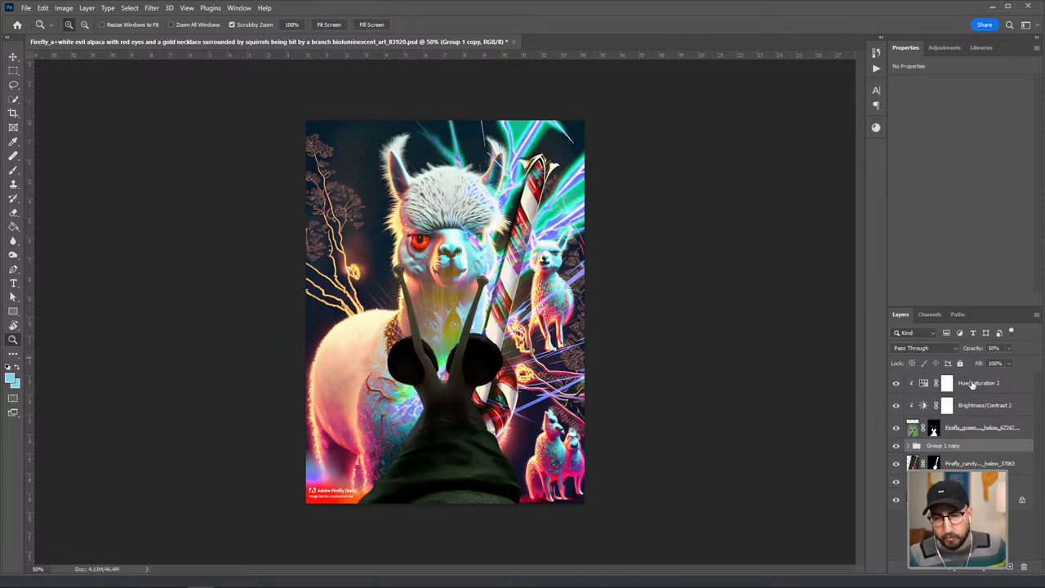
# - Apply a 5.4-pixel Gaussian Blur to the Firefly_green snail layer
pyautogui.click(960, 430)
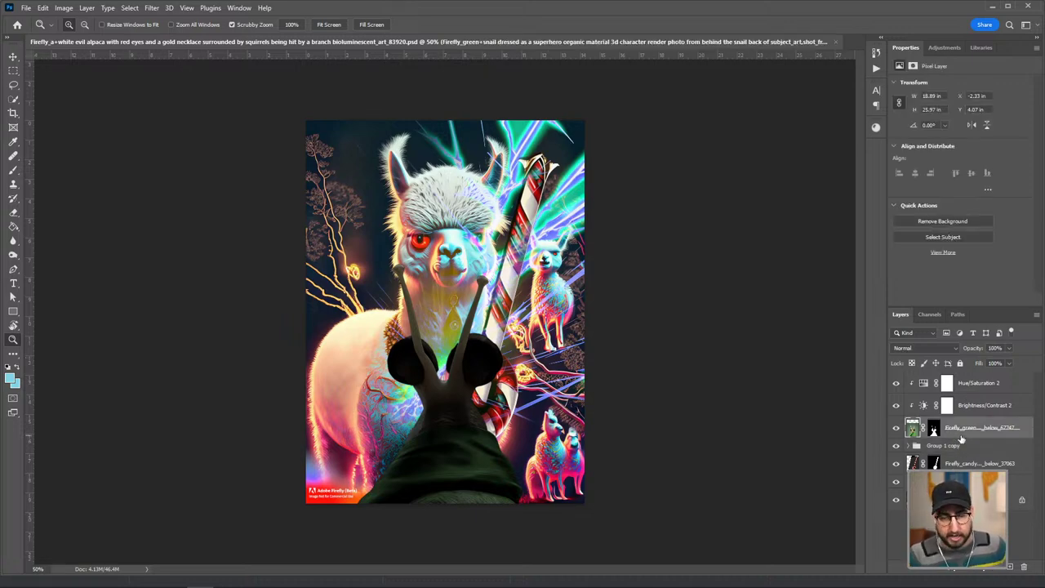
pyautogui.click(154, 8)
pyautogui.moveTo(199, 148)
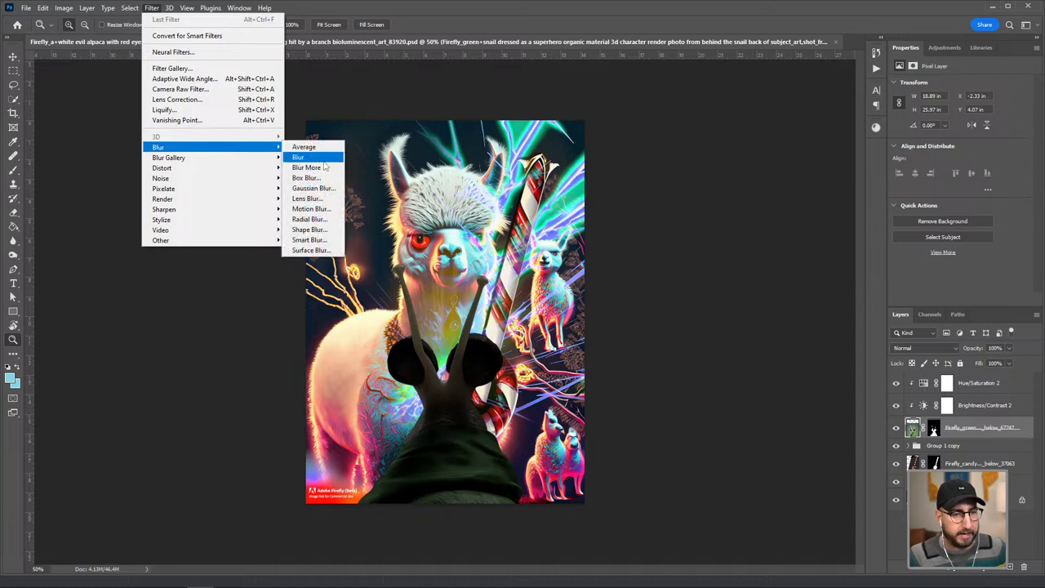
pyautogui.click(314, 189)
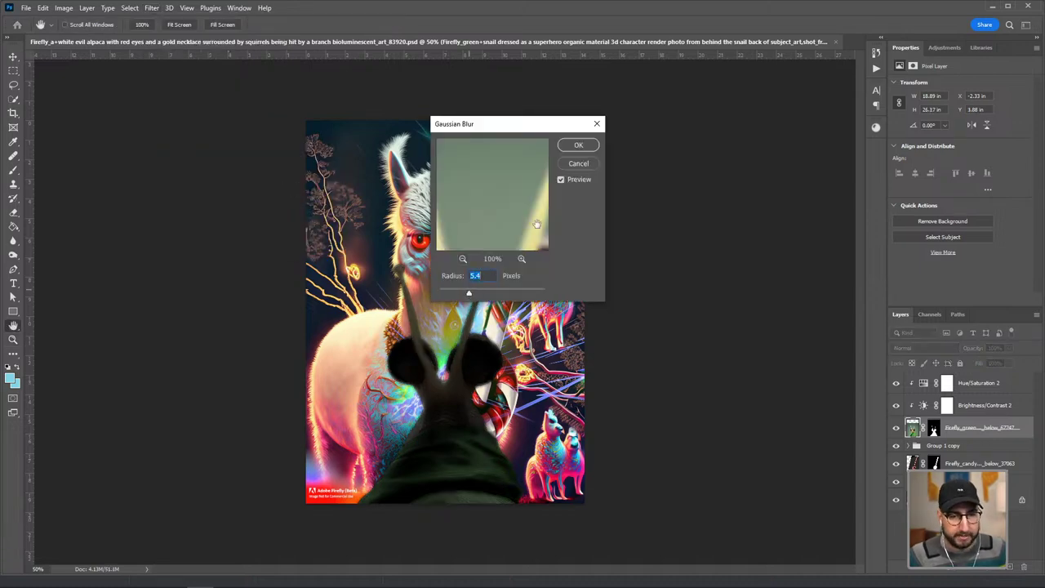
pyautogui.click(577, 149)
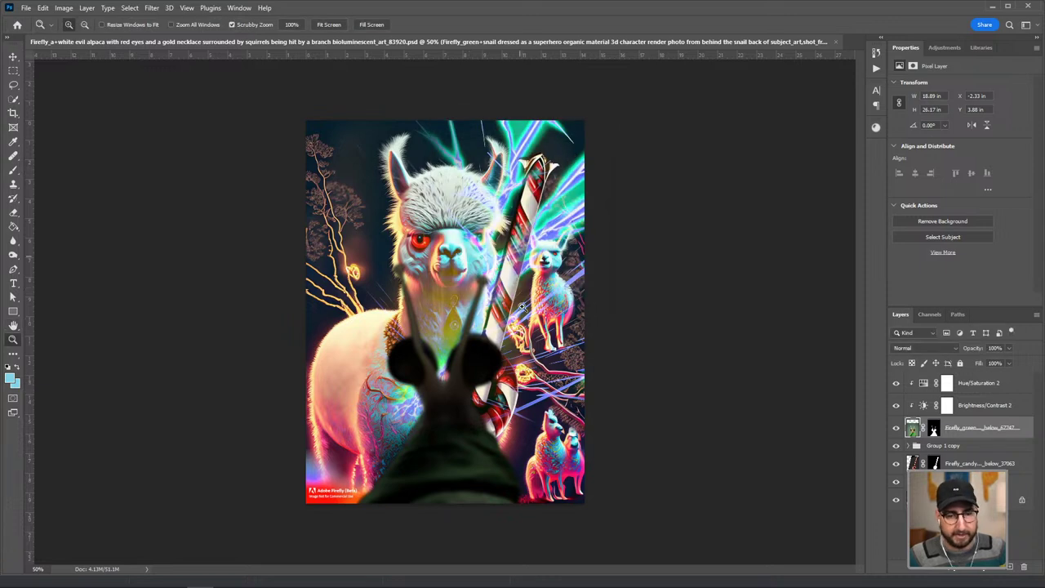
pyautogui.click(973, 386)
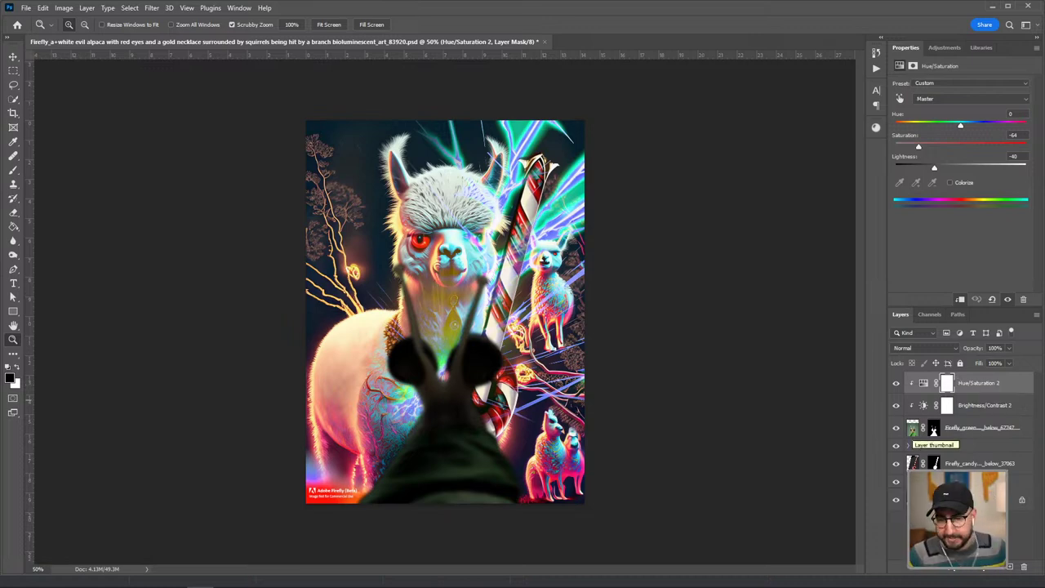
# - Add a Gradient Map adjustment and make its left stop light pink
pyautogui.click(983, 566)
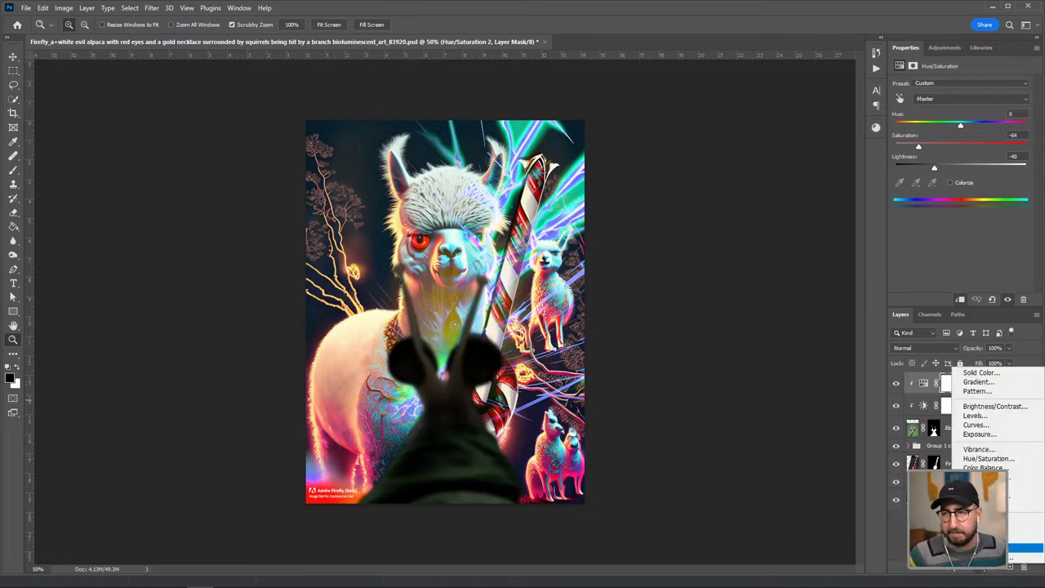
pyautogui.click(1025, 547)
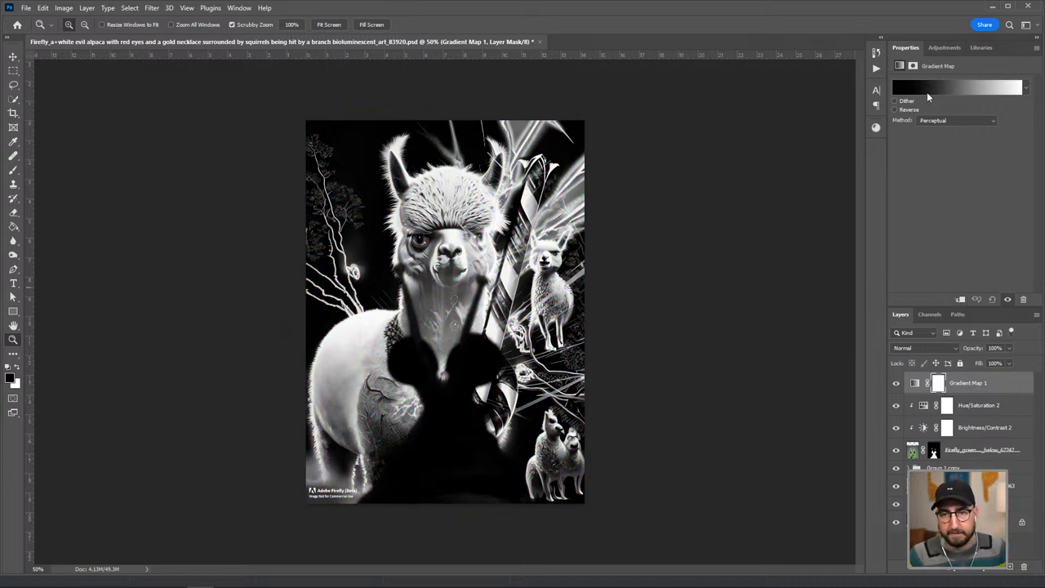
pyautogui.press('i')
pyautogui.click(957, 88)
pyautogui.moveTo(629, 193); pyautogui.dragTo(461, 143)
pyautogui.click(404, 345)
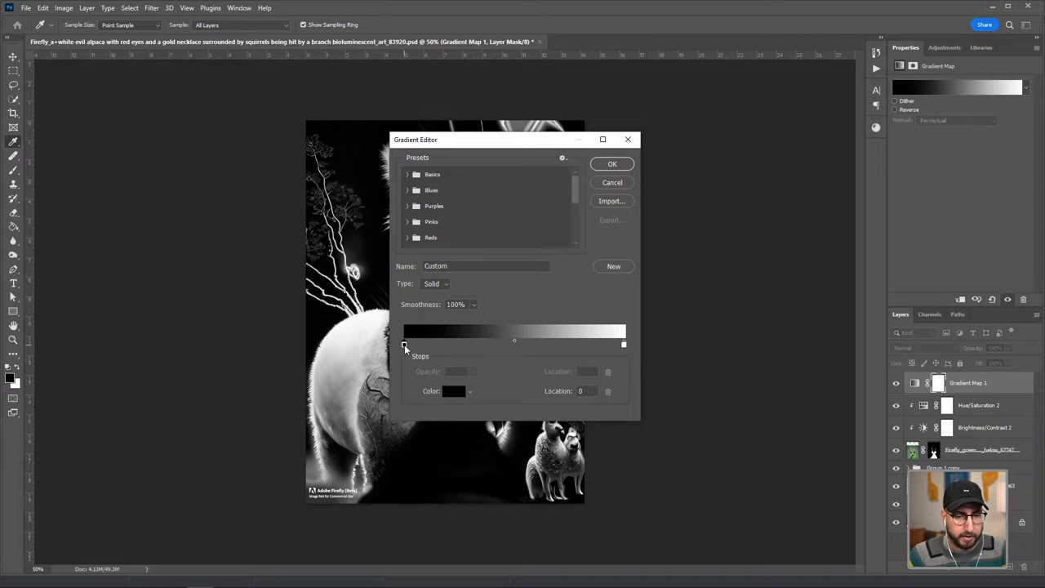
pyautogui.click(454, 391)
pyautogui.moveTo(448, 187); pyautogui.dragTo(337, 140)
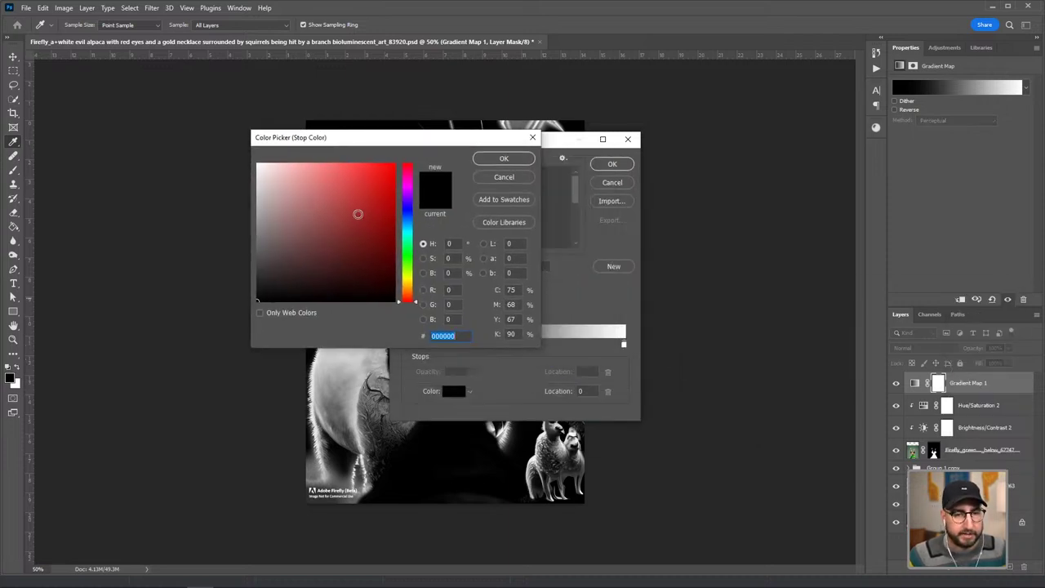
pyautogui.click(409, 191)
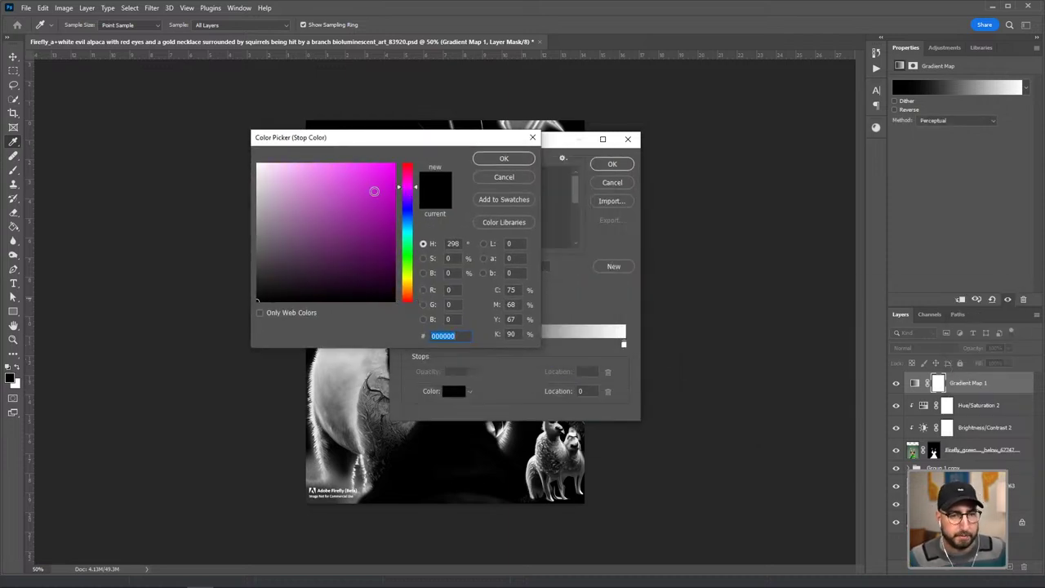
pyautogui.click(273, 162)
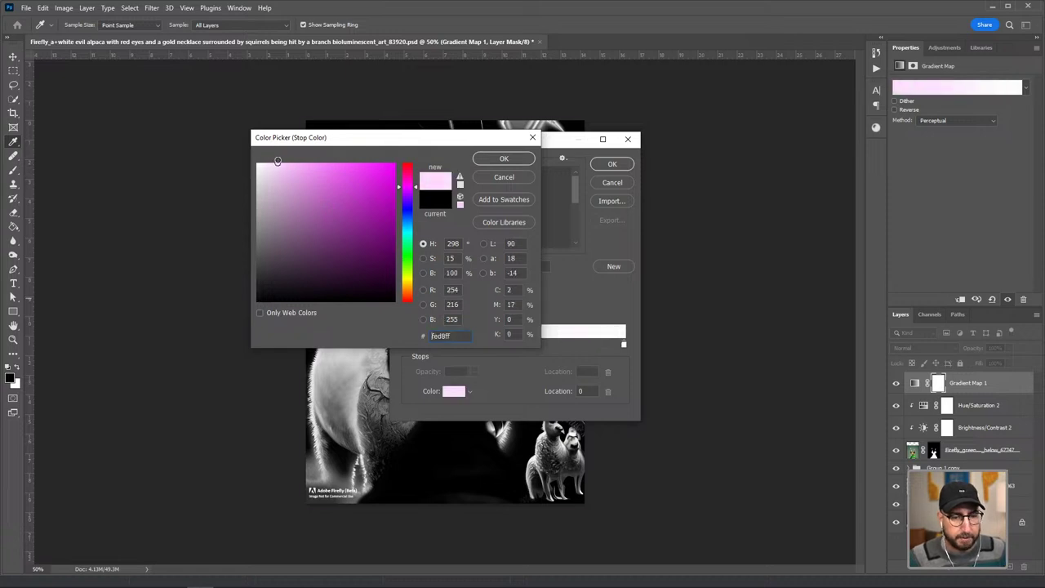
pyautogui.click(500, 158)
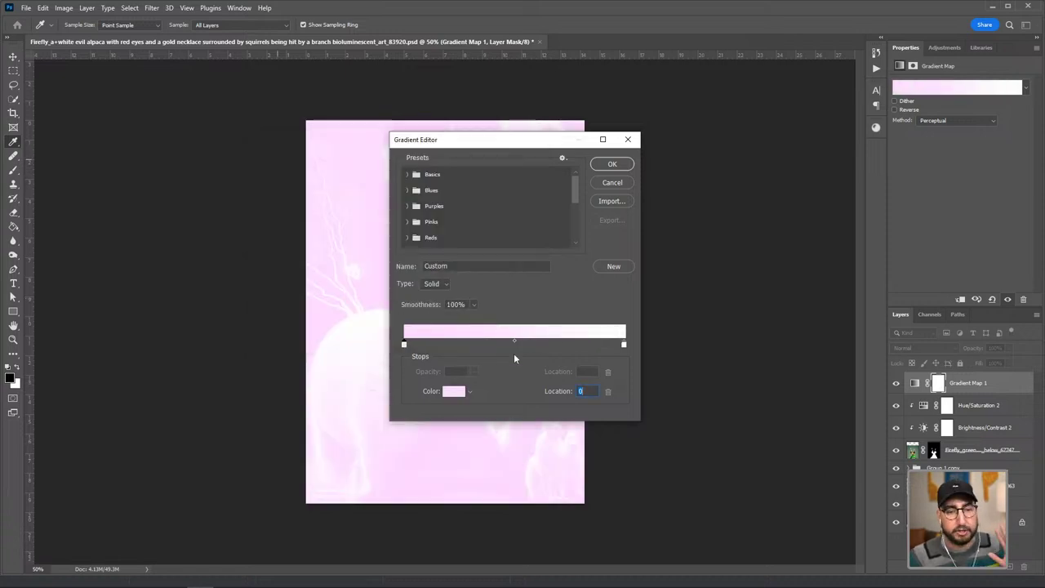
# - Make the gradient's right stop pale mint and apply the gradient map
pyautogui.doubleClick(625, 345)
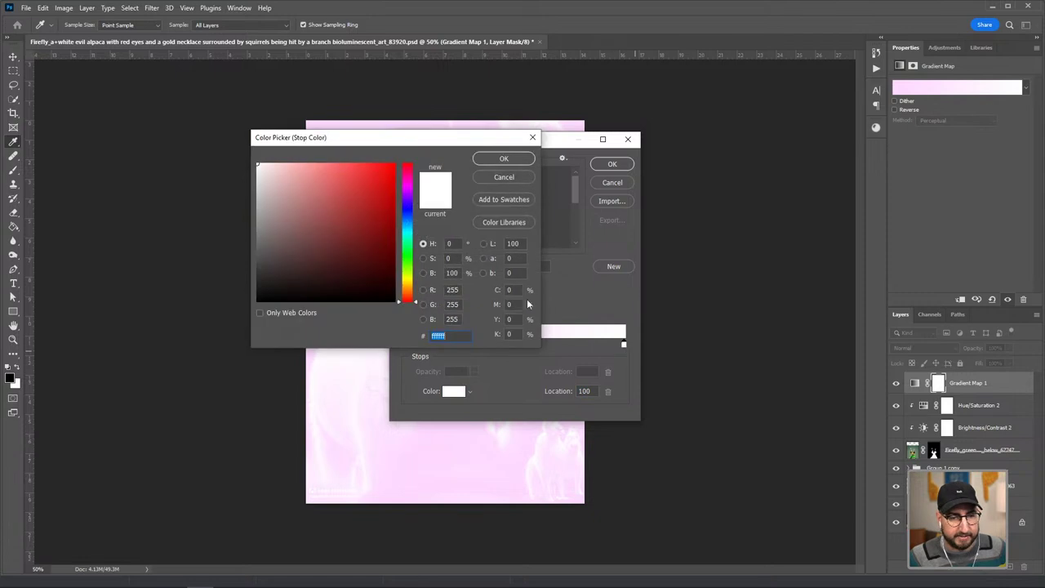
pyautogui.moveTo(408, 261); pyautogui.dragTo(400, 250)
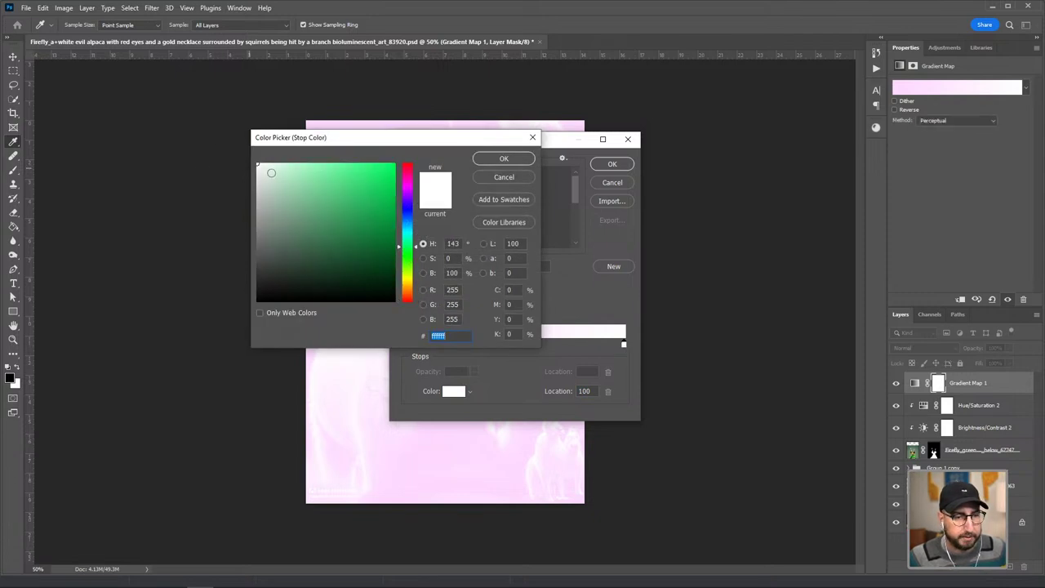
pyautogui.click(271, 160)
pyautogui.click(504, 159)
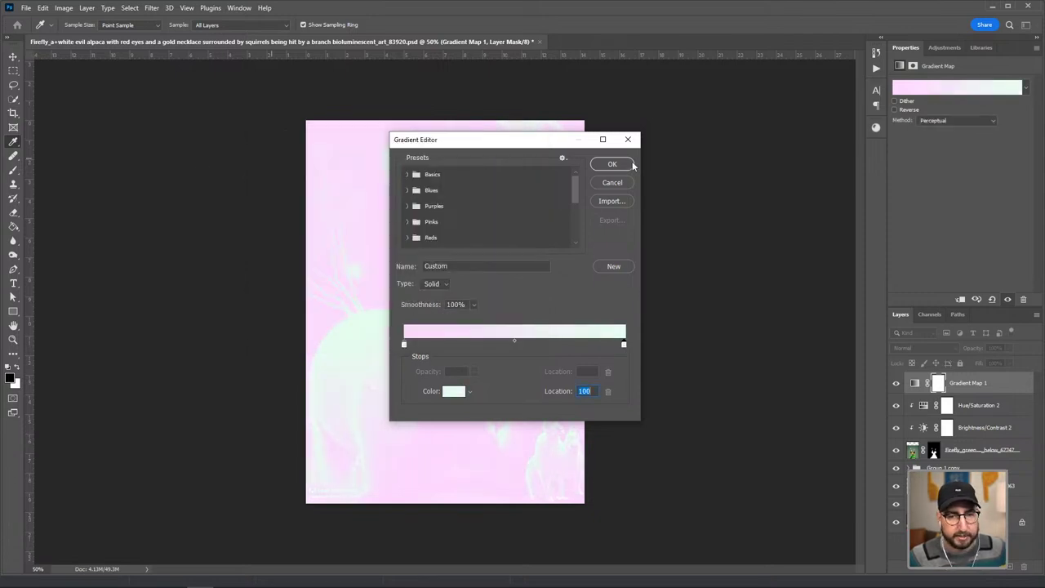
pyautogui.click(627, 165)
pyautogui.press('z')
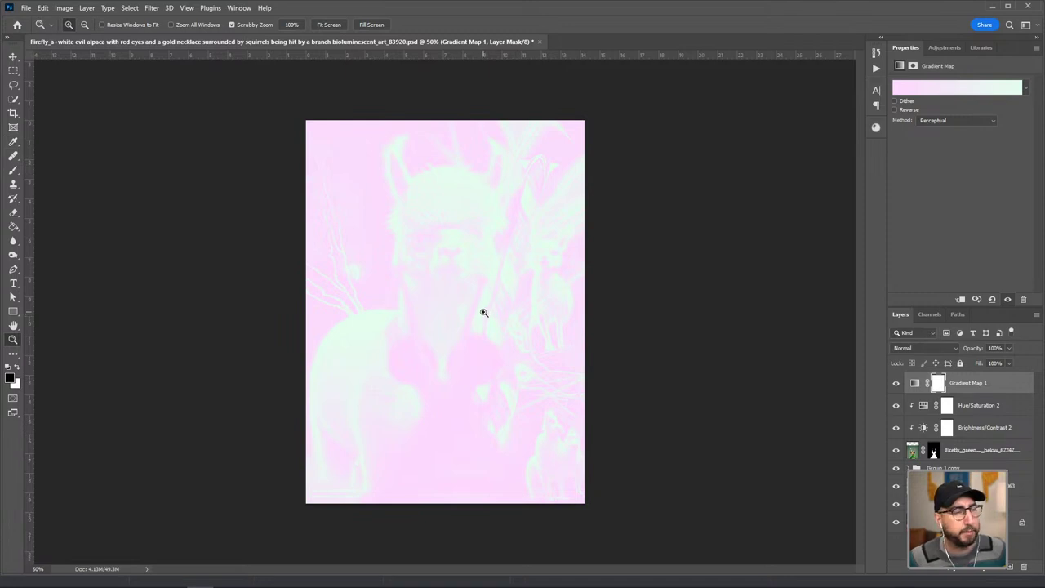
pyautogui.click(904, 349)
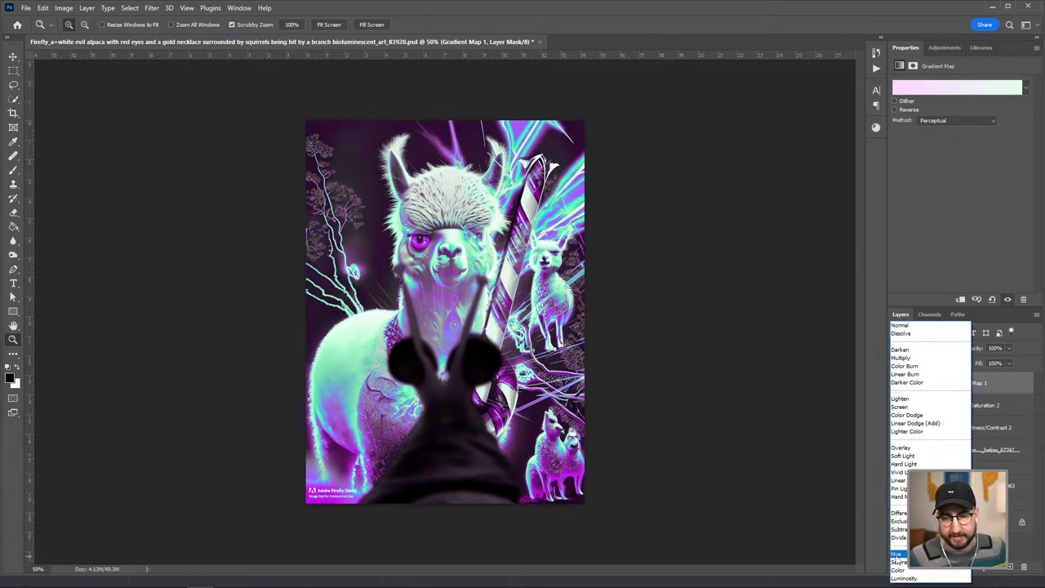
# - Switch Gradient Map 1 to Hue mode, set Hue/Saturation 2 saturation to −100, then duplicate Gradient Map 1
pyautogui.click(898, 557)
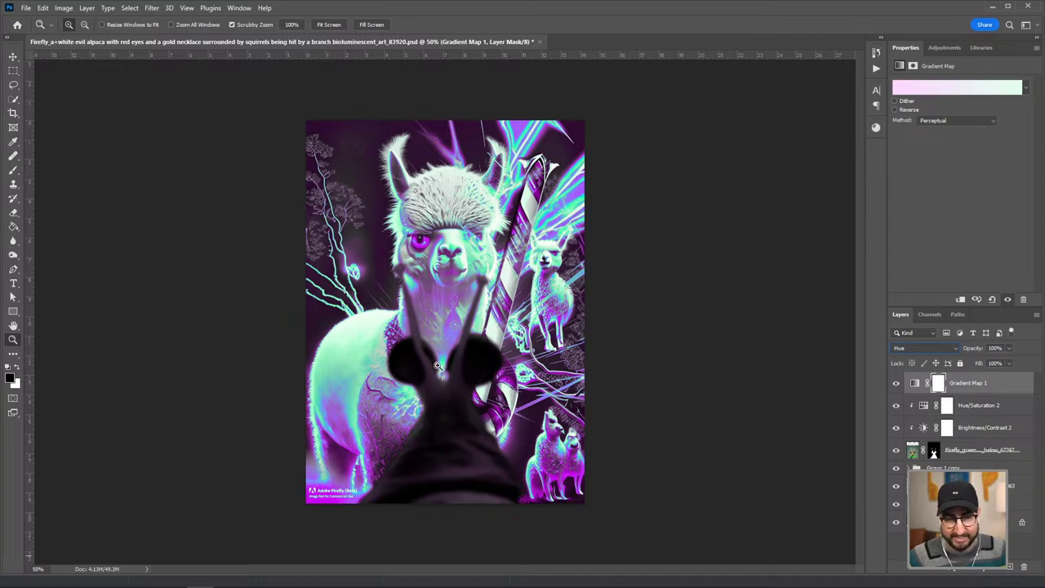
pyautogui.click(970, 454)
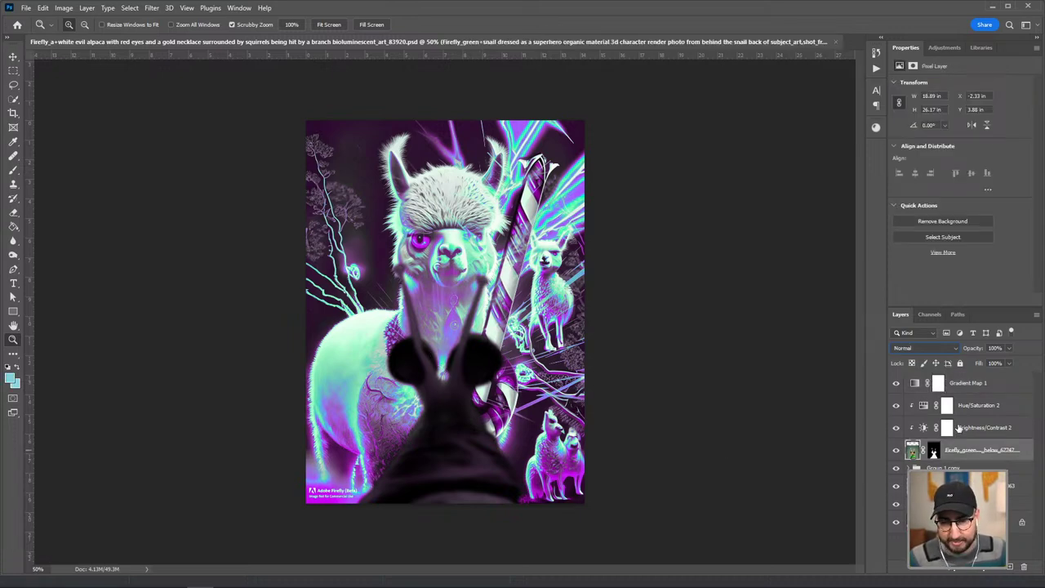
pyautogui.click(973, 413)
pyautogui.moveTo(923, 146); pyautogui.dragTo(921, 169)
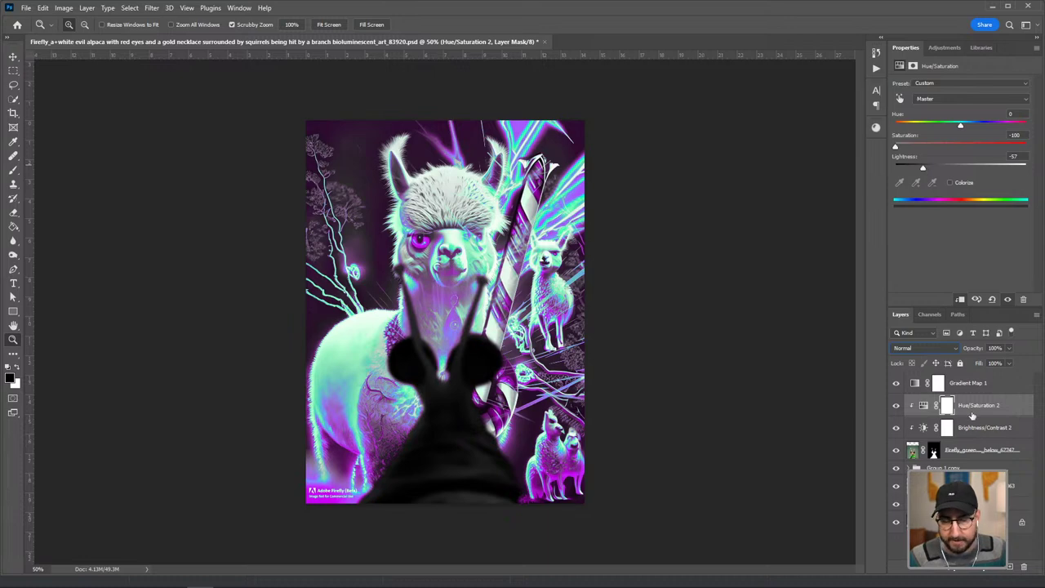
pyautogui.moveTo(960, 127); pyautogui.dragTo(987, 127)
pyautogui.click(953, 386)
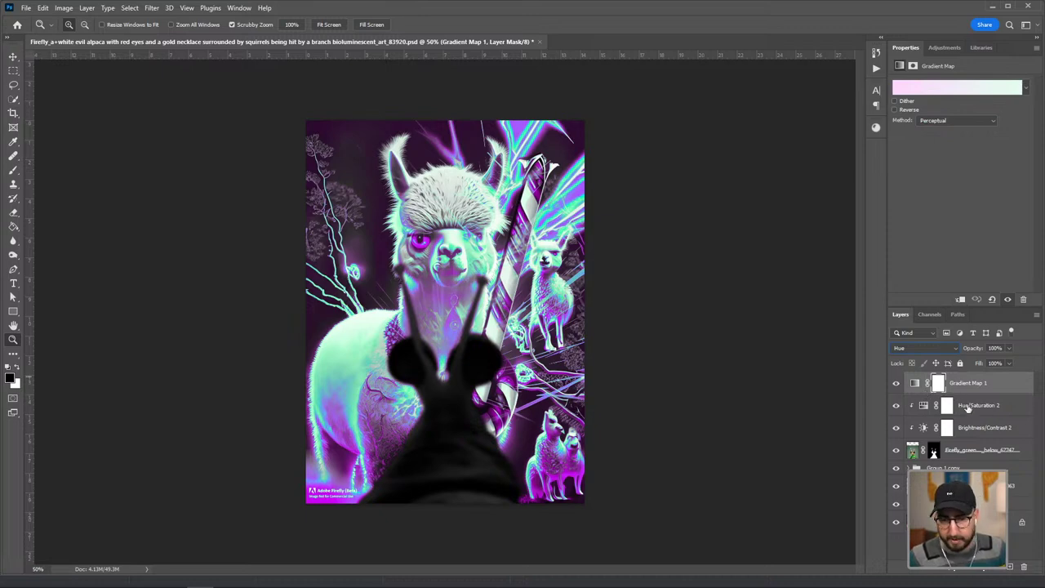
pyautogui.hotkey('ctrl', 'j')
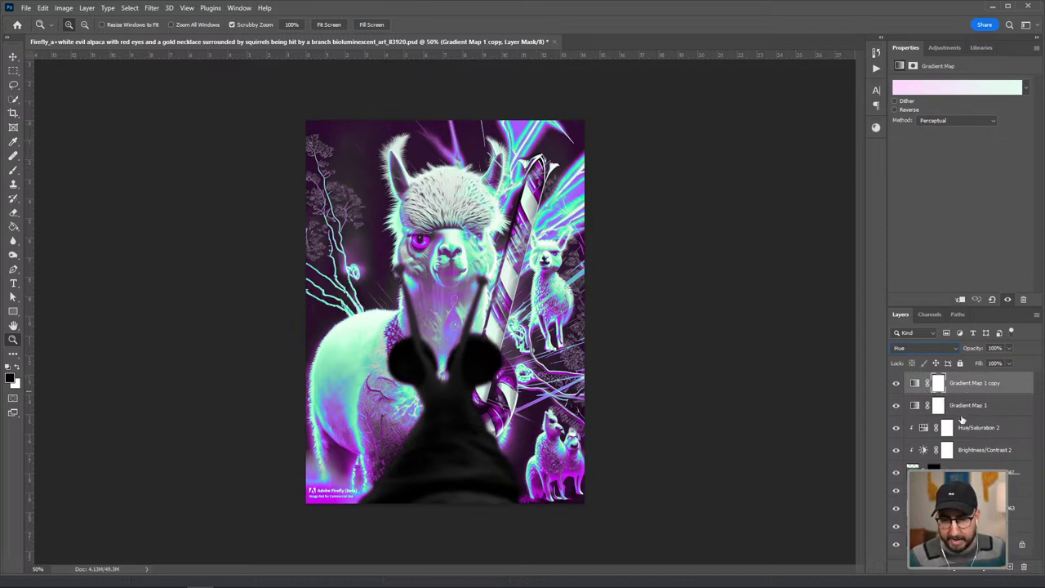
# - Clip Gradient Map 1 to the layer below, then try a purple left stop and cancel it
pyautogui.keyDown('alt'); pyautogui.click(963, 416); pyautogui.keyUp('alt')
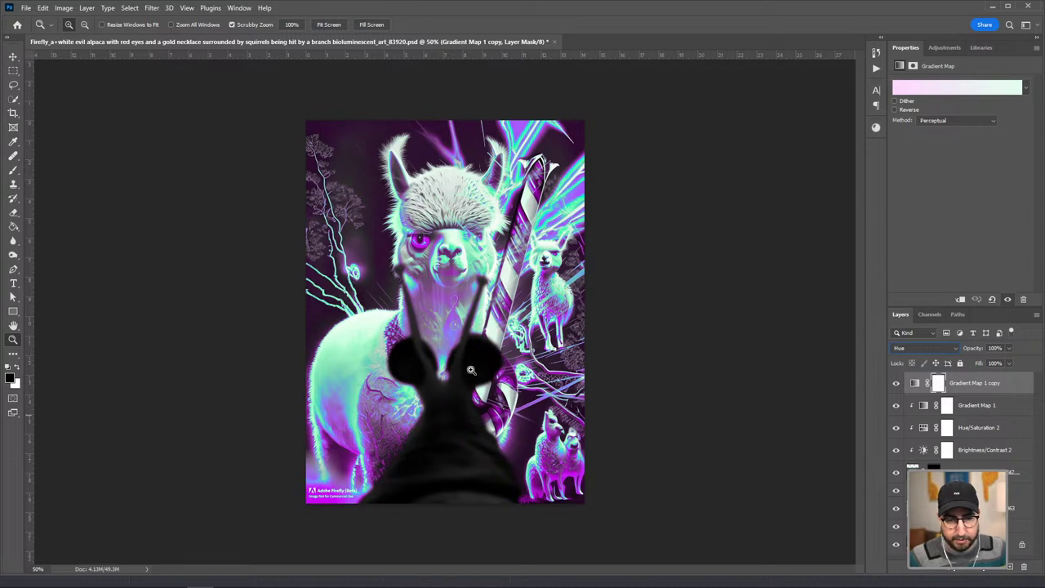
pyautogui.click(923, 91)
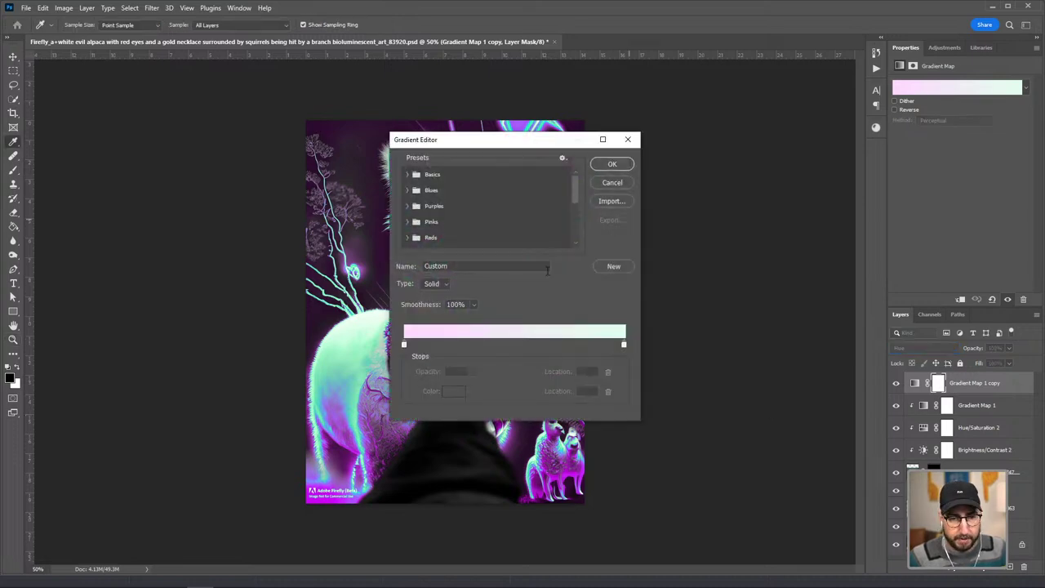
pyautogui.doubleClick(403, 347)
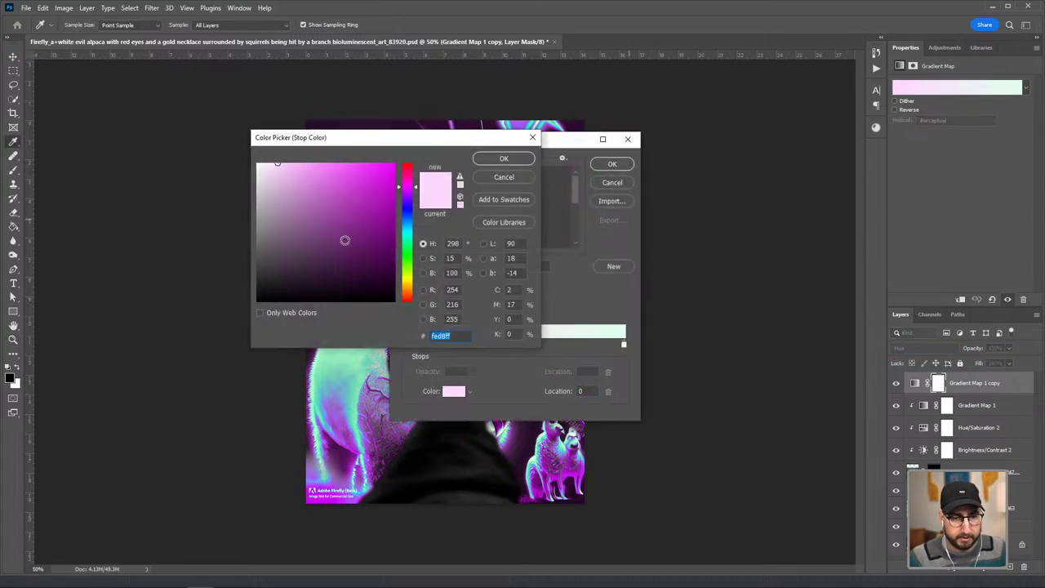
pyautogui.click(357, 234)
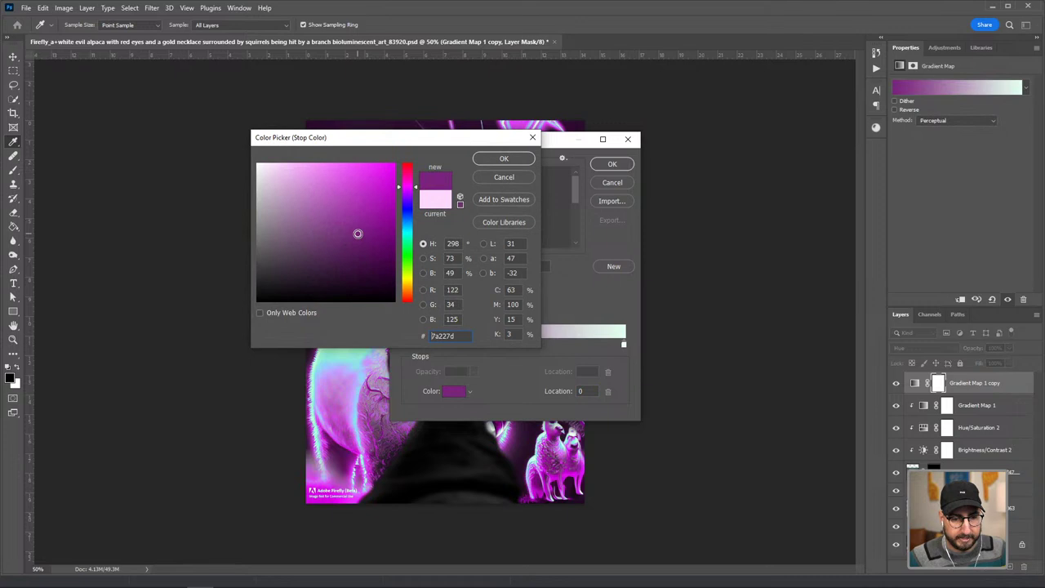
pyautogui.click(521, 178)
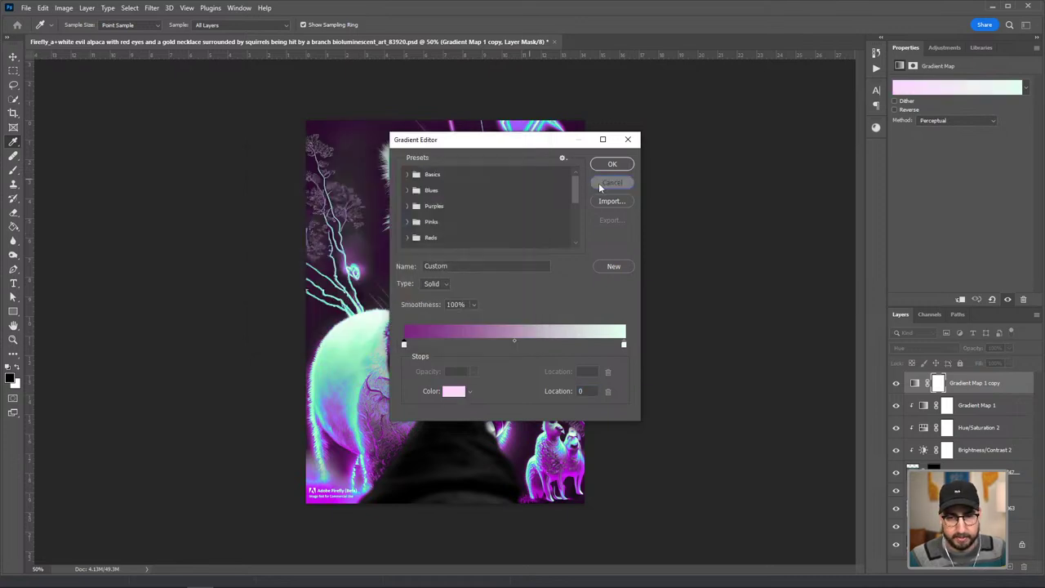
pyautogui.click(601, 184)
# - Give Gradient Map 1 a dark purple (#6d2e6f) left stop at location 46 and apply it
pyautogui.click(972, 404)
pyautogui.click(919, 94)
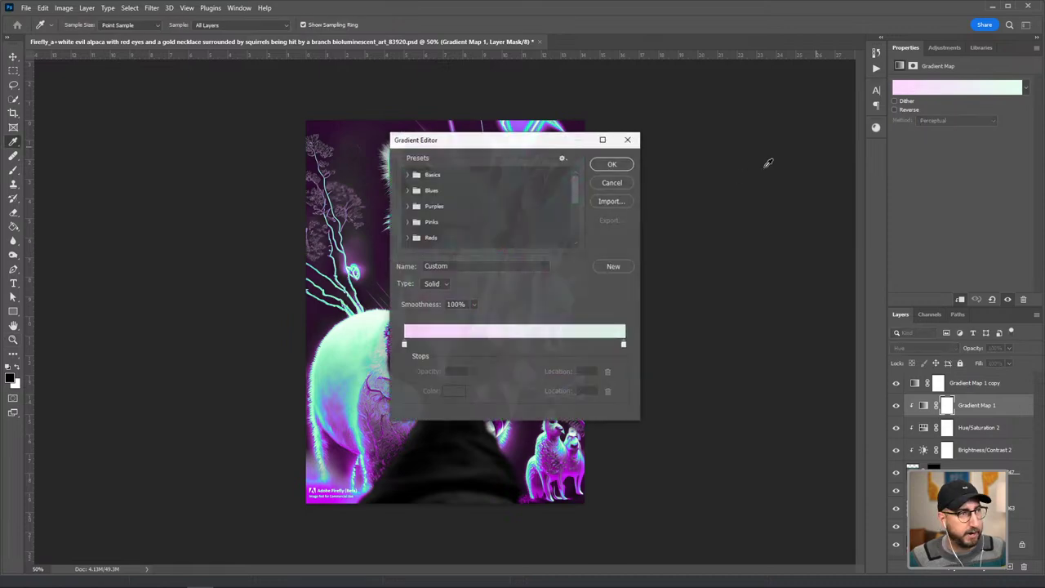
pyautogui.click(404, 347)
pyautogui.doubleClick(403, 346)
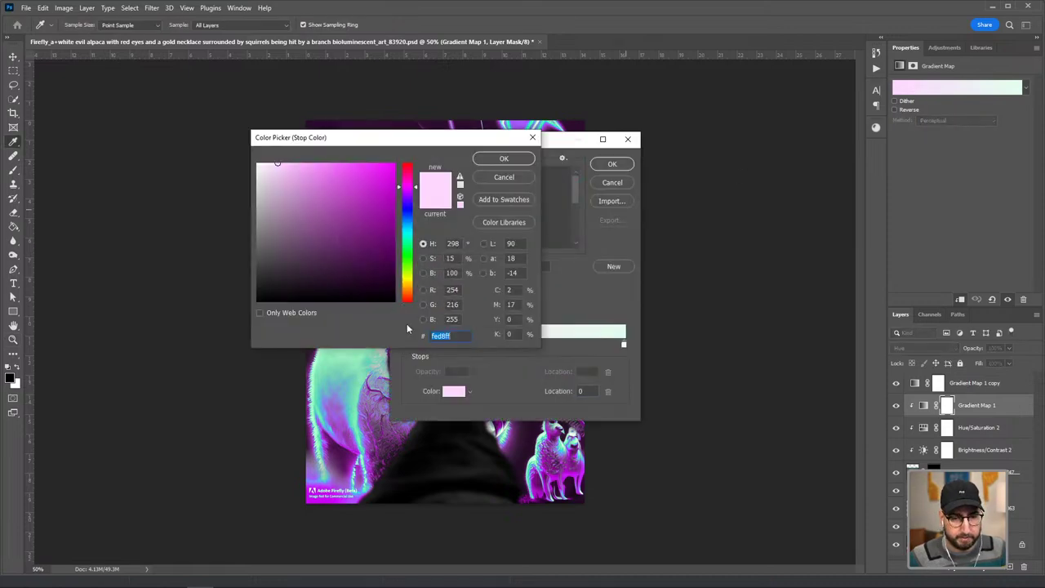
pyautogui.click(338, 241)
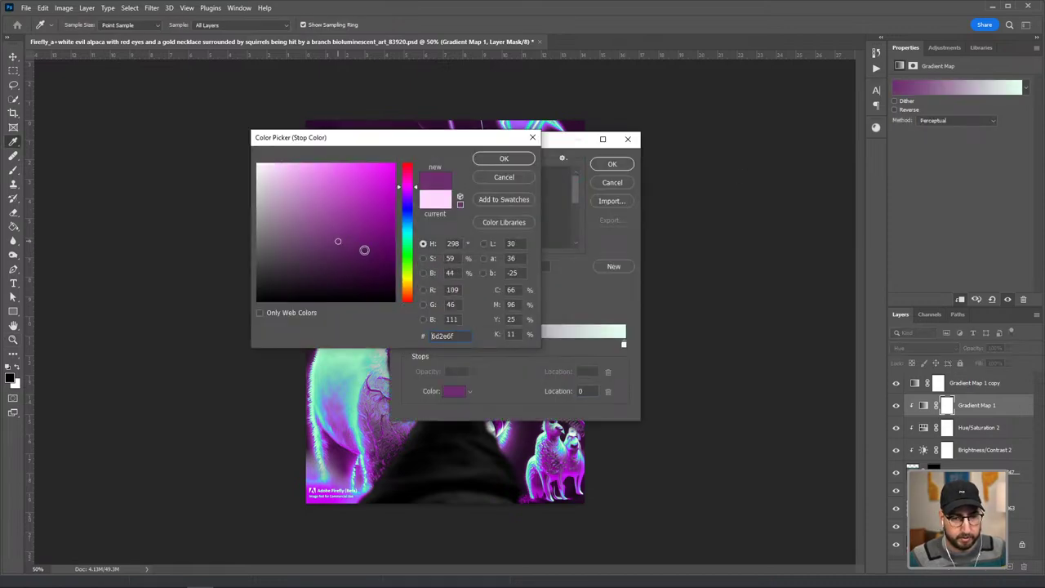
pyautogui.click(519, 160)
pyautogui.moveTo(404, 343); pyautogui.dragTo(504, 345)
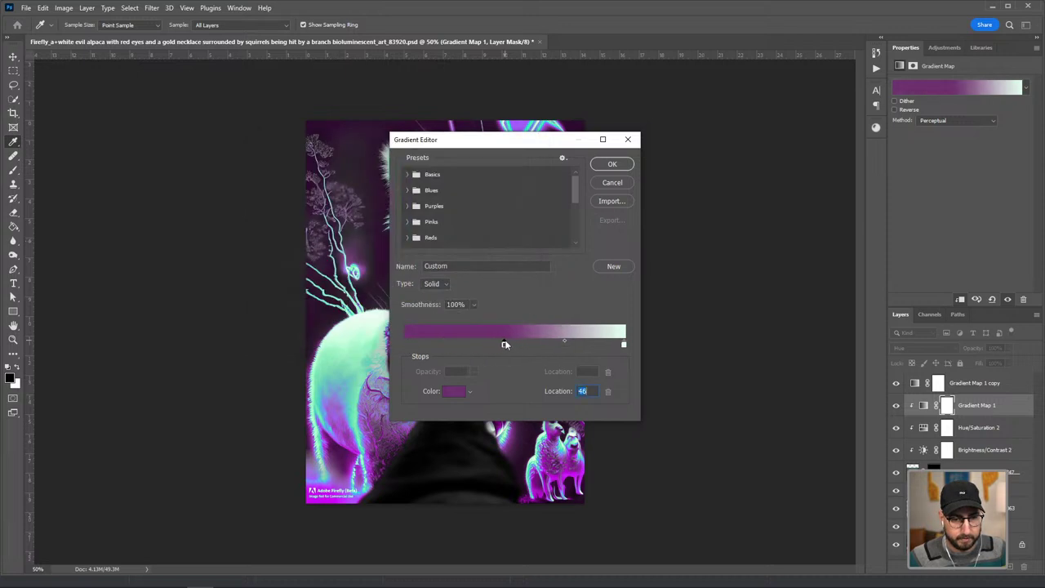
pyautogui.moveTo(530, 144); pyautogui.dragTo(251, 121)
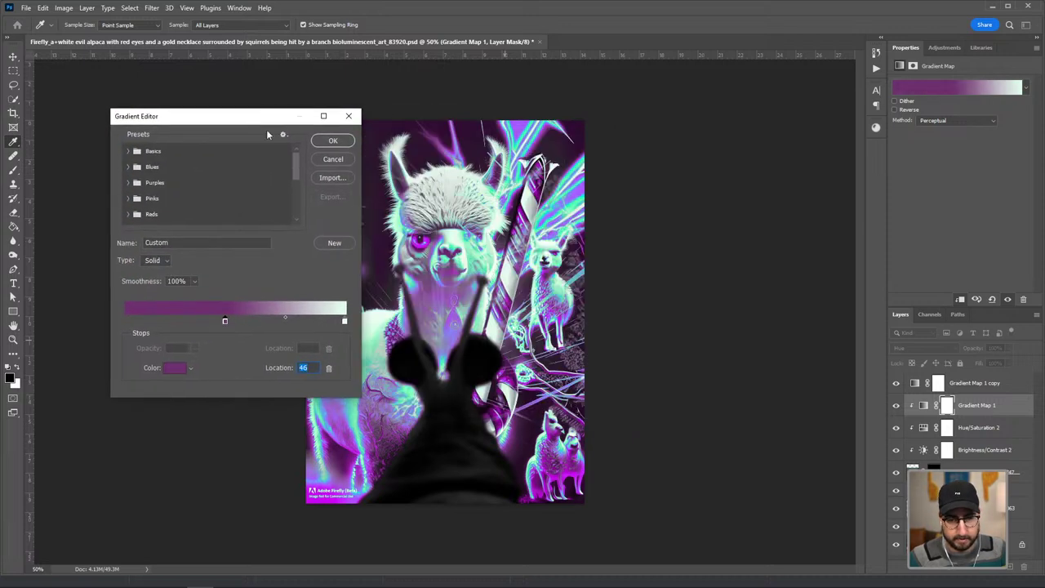
pyautogui.click(334, 141)
pyautogui.moveTo(983, 410)
pyautogui.mouseDown()
pyautogui.moveTo(974, 463)
pyautogui.moveTo(963, 407)
pyautogui.mouseUp()
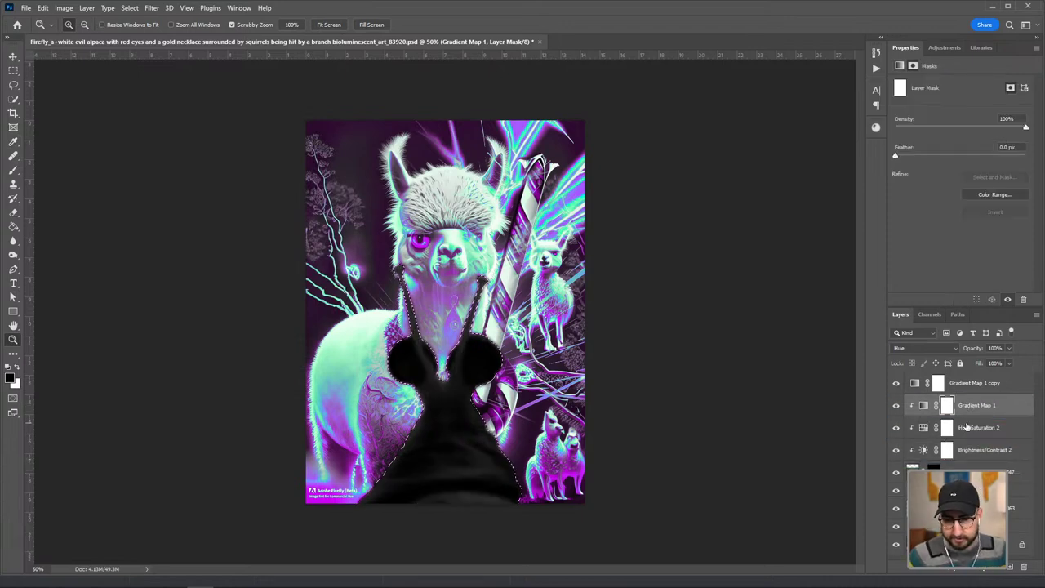
# - On a new layer, fill the snail silhouette with the magenta sampled from the eye
pyautogui.hotkey('ctrl', 'shift', 'alt', 'n')
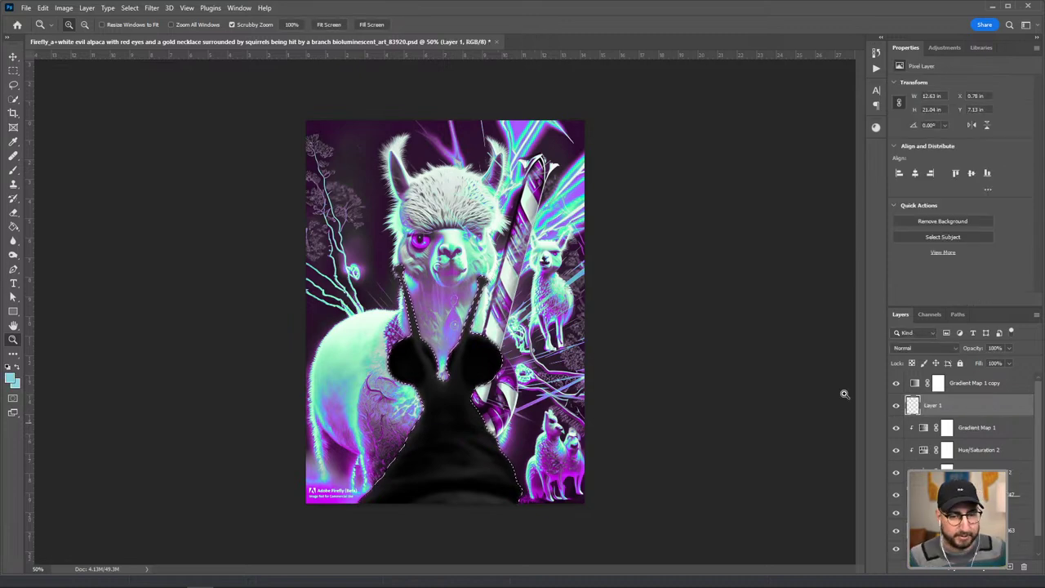
pyautogui.press('i')
pyautogui.click(420, 235)
pyautogui.press('g')
pyautogui.click(448, 394)
pyautogui.hotkey('ctrl', 'd')
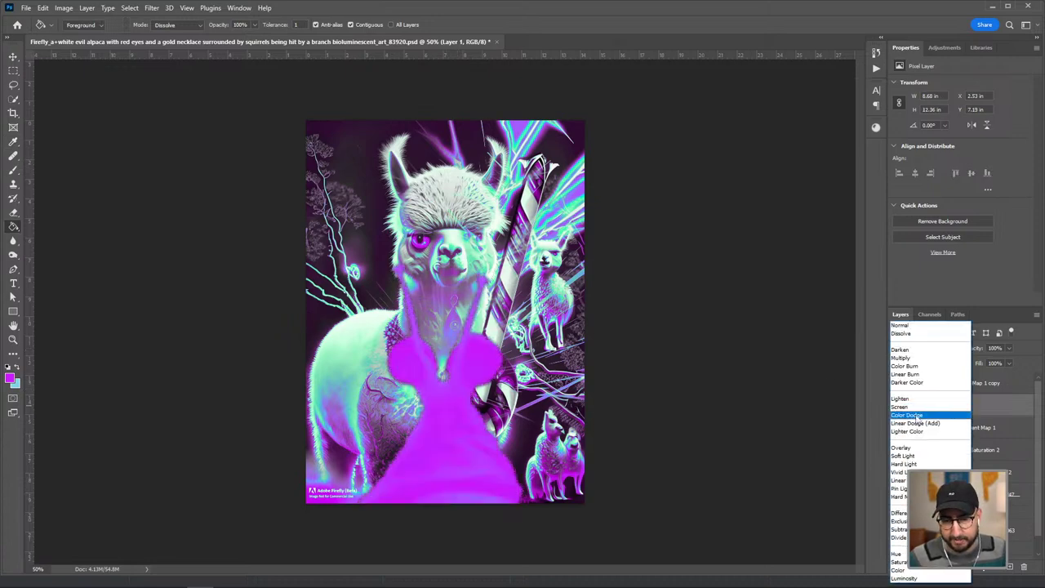
# - Blend the magenta layer in Soft Light at about 50% opacity and start saving a copy
pyautogui.click(914, 457)
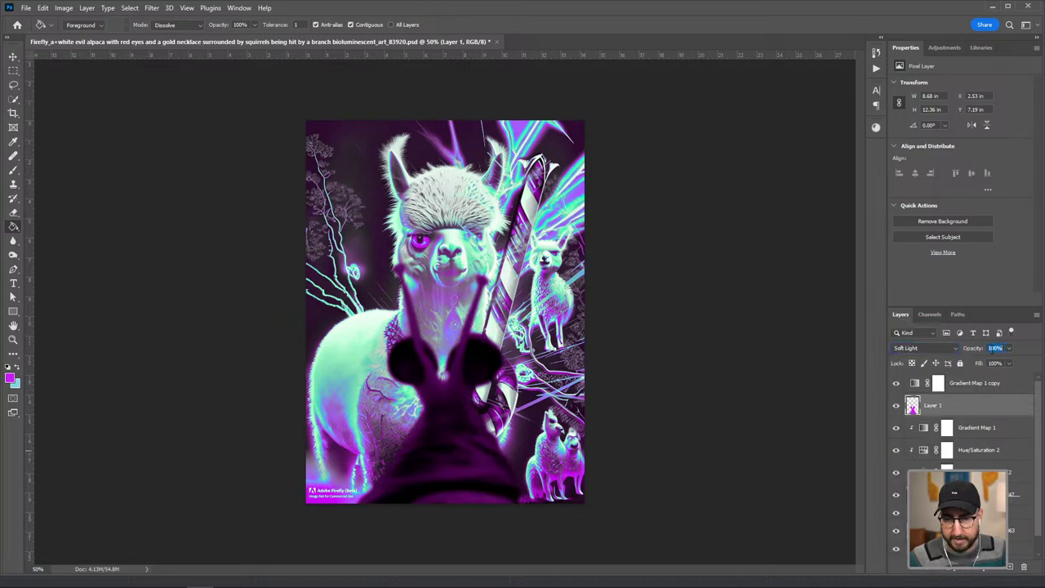
pyautogui.write('51')
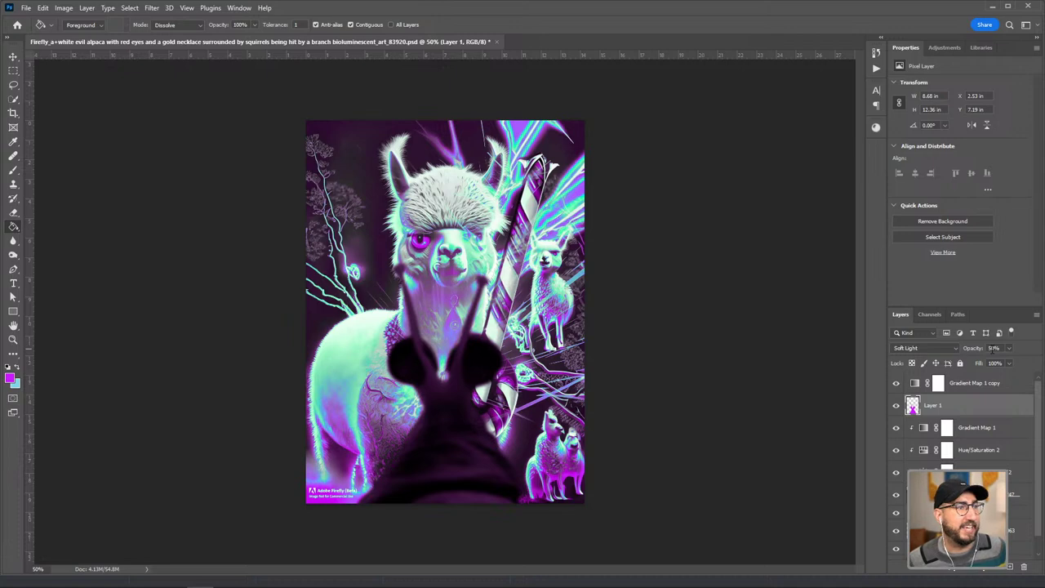
pyautogui.click(15, 59)
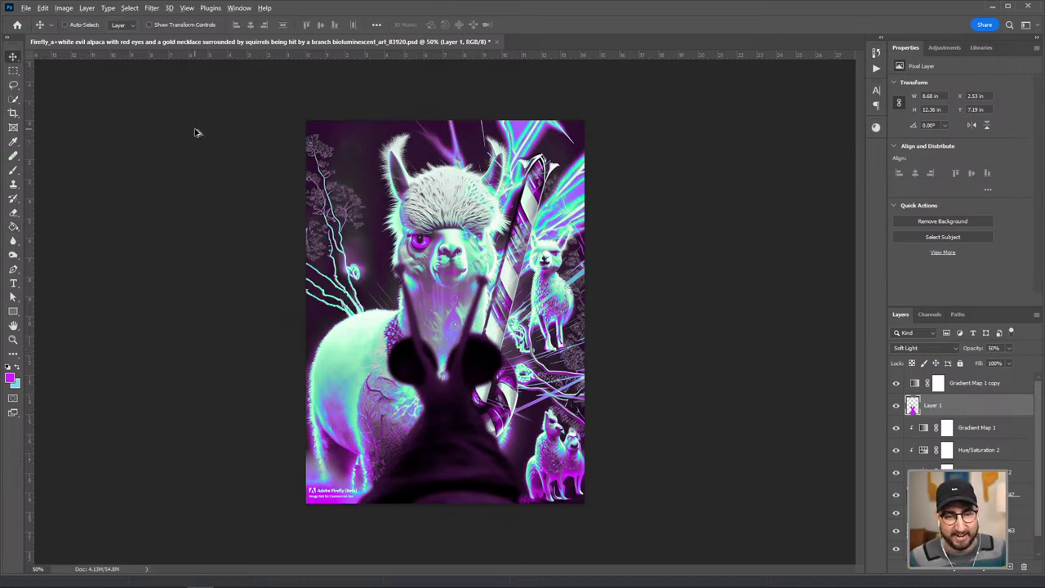
pyautogui.hotkey('ctrl', 'alt', 's')
# - Choose a file format for the saved copy, then undo an accidental enlargement of the Illustrator artwork
pyautogui.click(213, 456)
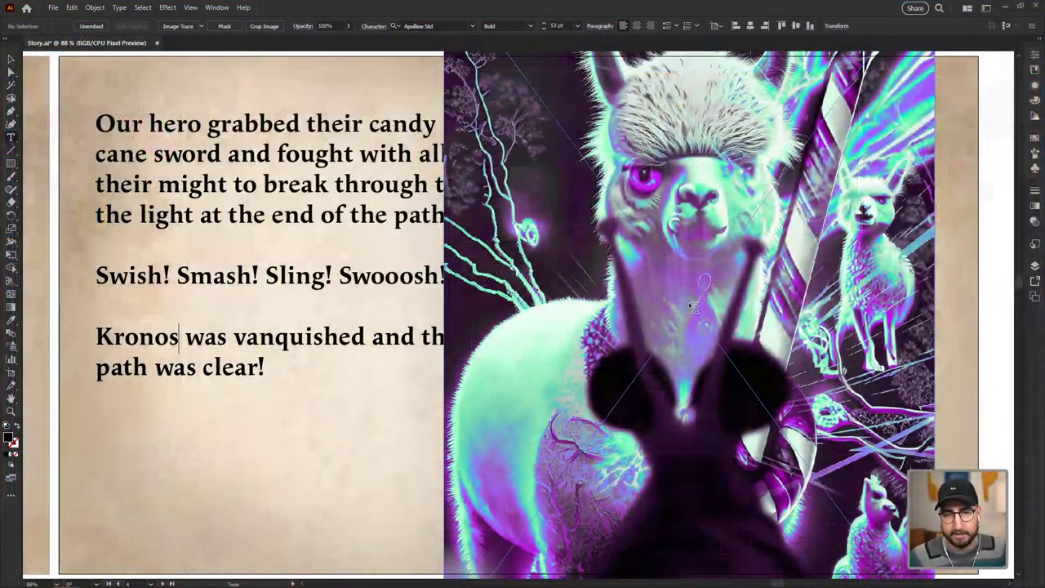
pyautogui.hotkey('ctrl', 'a')
pyautogui.press('s')
pyautogui.moveTo(539, 118); pyautogui.dragTo(593, 160)
pyautogui.hotkey('ctrl', 'z')
# - Shrink the alpaca image and fit it on the right page beside the story text
pyautogui.hotkey('ctrl', '-')
pyautogui.hotkey('ctrl', '-')
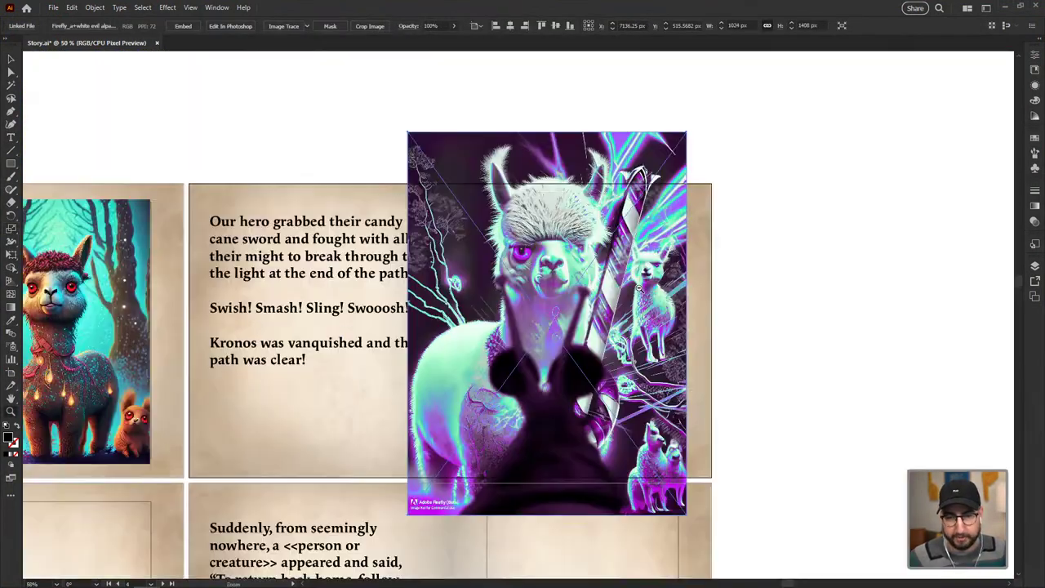
pyautogui.press('v')
pyautogui.moveTo(740, 142); pyautogui.dragTo(716, 156)
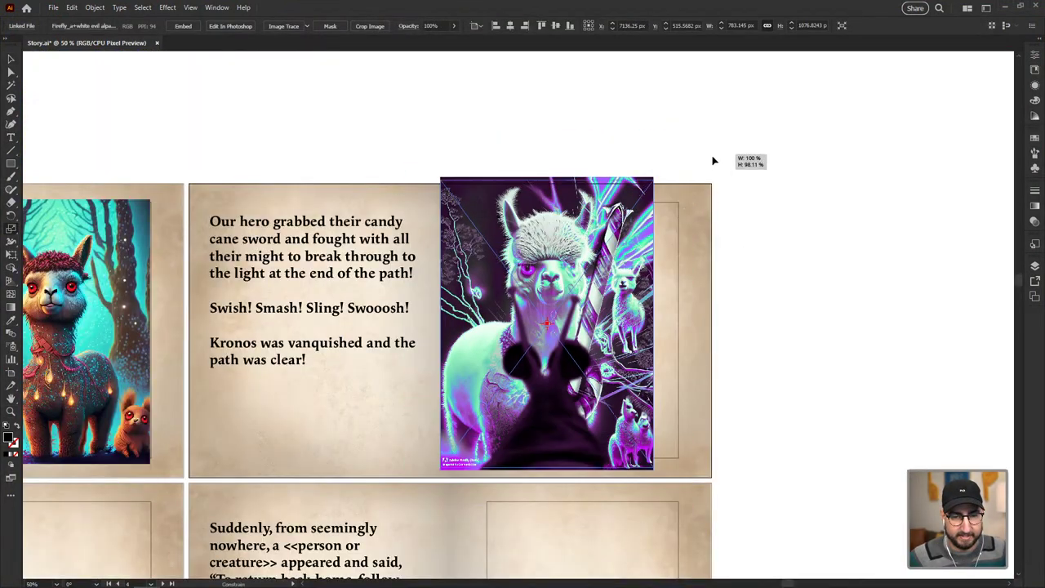
pyautogui.press('v')
pyautogui.moveTo(611, 272); pyautogui.dragTo(652, 291)
pyautogui.moveTo(687, 478)
pyautogui.mouseDown()
pyautogui.moveTo(673, 448)
pyautogui.moveTo(686, 459)
pyautogui.mouseUp()
pyautogui.moveTo(647, 369); pyautogui.dragTo(659, 366)
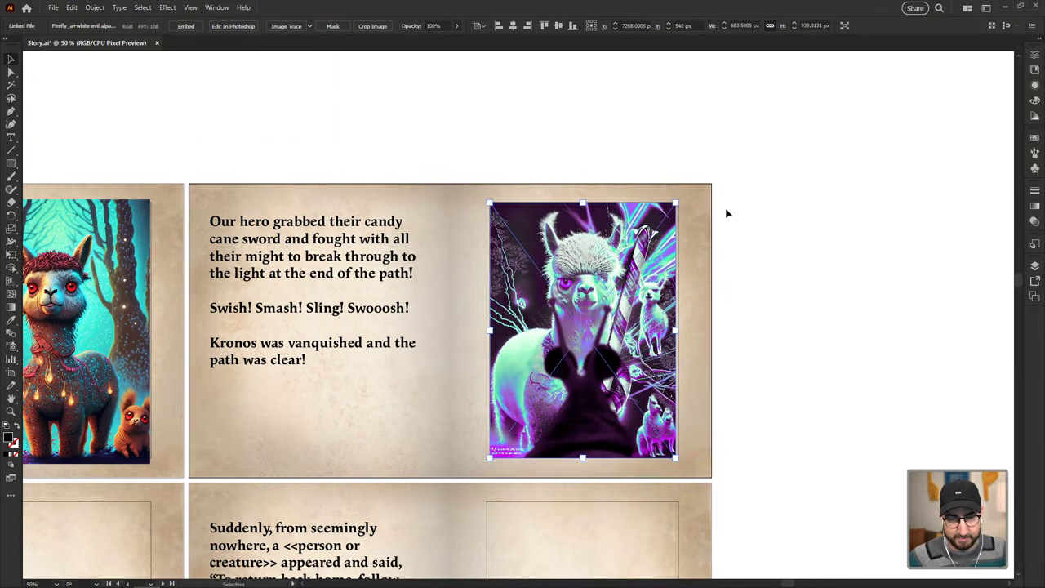
# - Inspect the alpaca battle spread at 100% zoom, panning across its right page
pyautogui.click(757, 199)
pyautogui.click(677, 228)
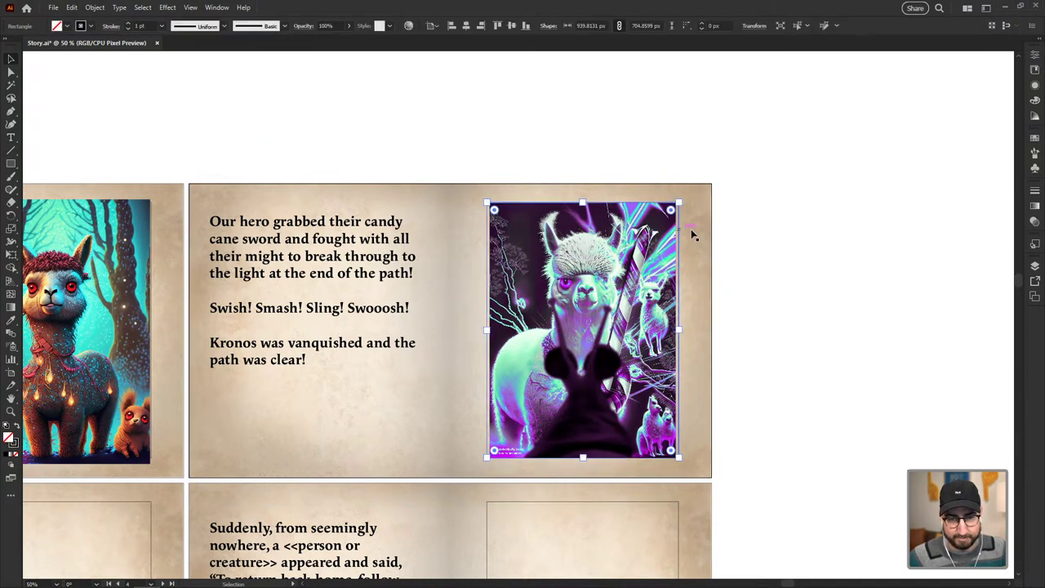
pyautogui.click(748, 243)
pyautogui.hotkey('ctrl', '1')
pyautogui.moveTo(643, 292); pyautogui.dragTo(783, 292)
pyautogui.hotkey('ctrl', 'space')
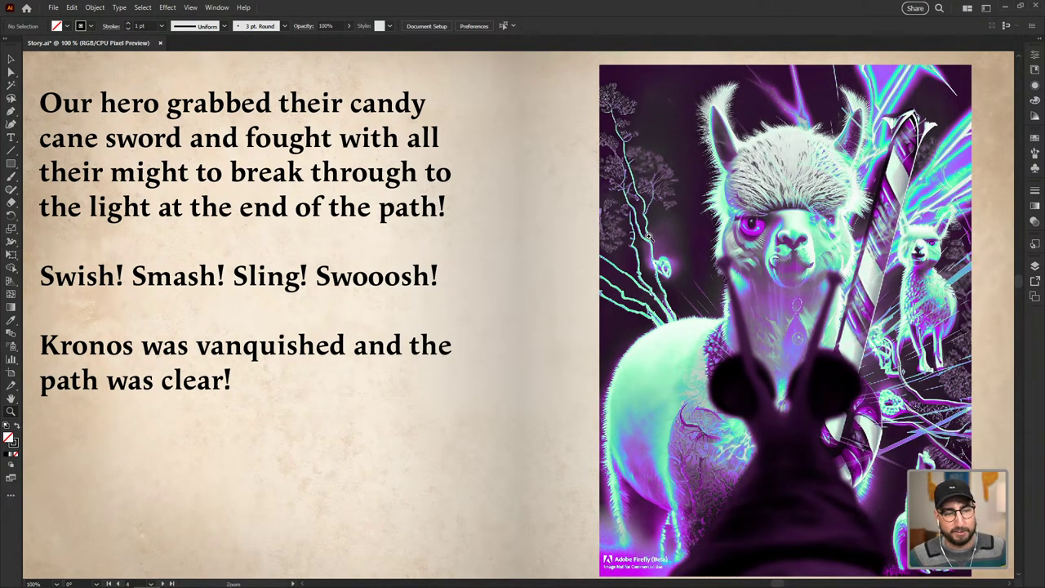
pyautogui.moveTo(629, 325); pyautogui.dragTo(468, 316)
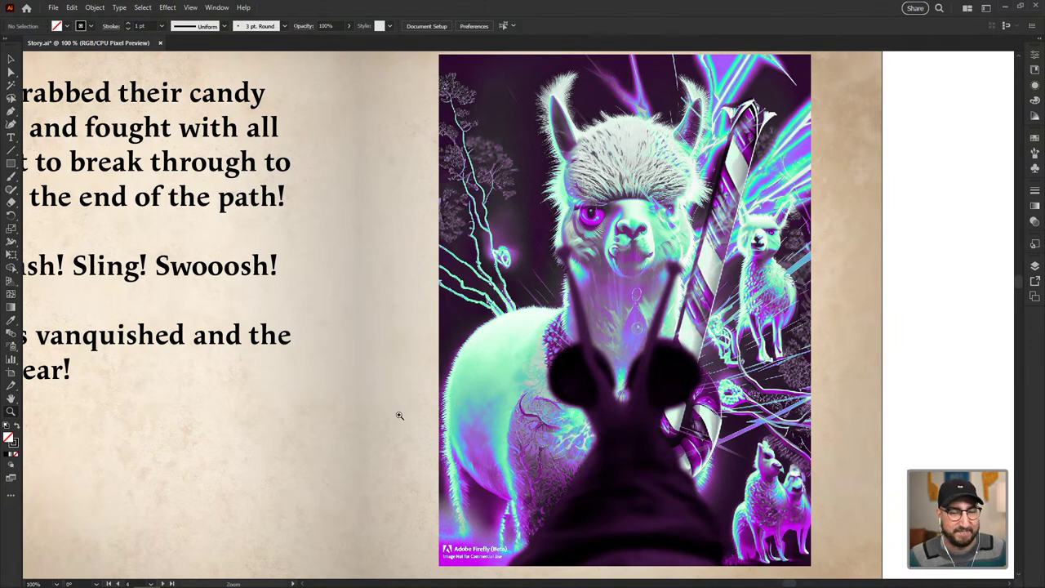
pyautogui.press('h')
pyautogui.moveTo(389, 378); pyautogui.dragTo(392, 413)
# - Go to artboard 5, the festival-snack spread
pyautogui.press('v')
pyautogui.click(243, 500)
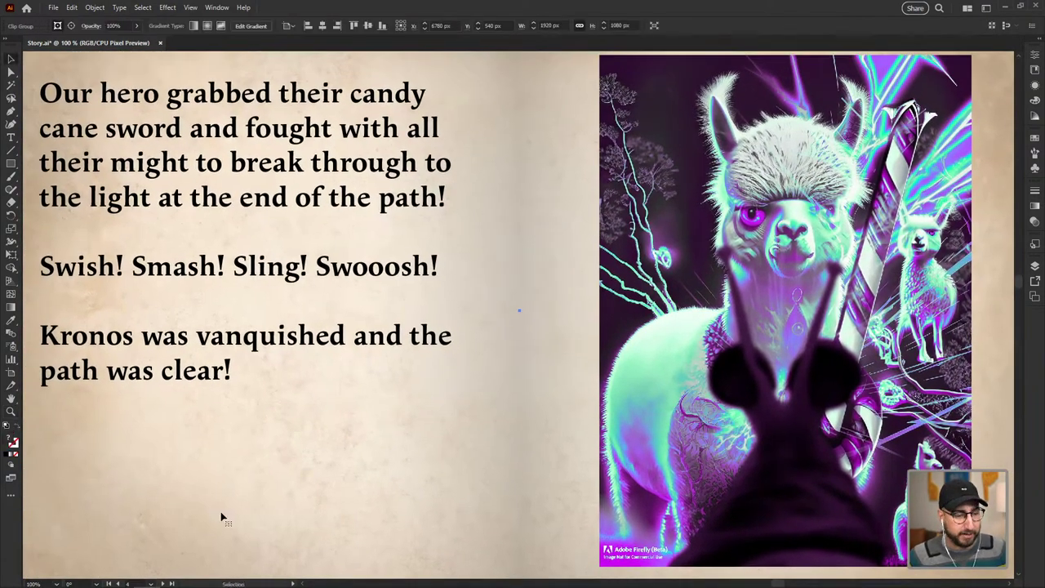
pyautogui.click(166, 584)
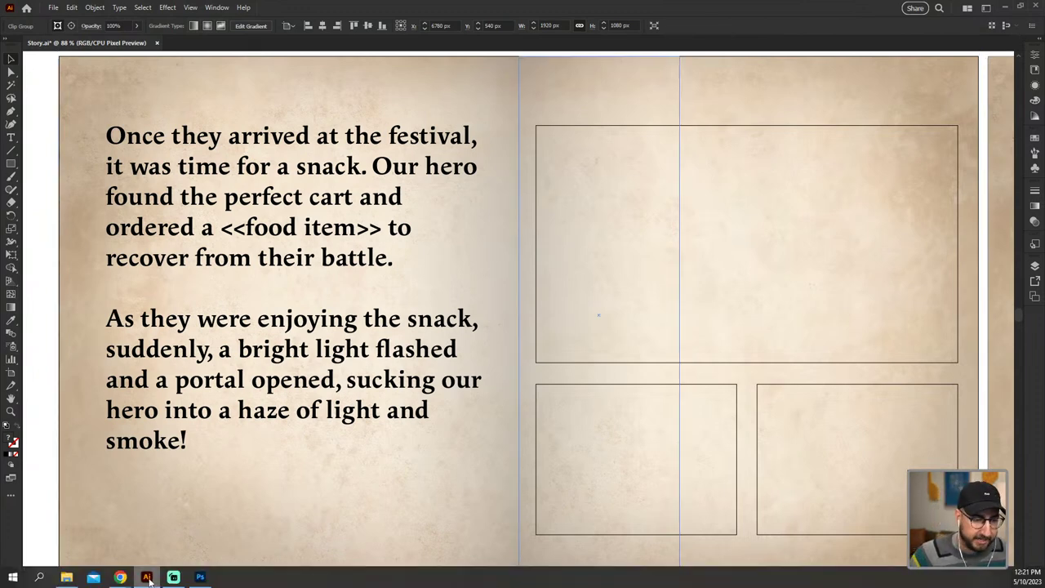
# - In Firefly, leave the candy cane results and start a new prompt 'on a stone table'
pyautogui.click(72, 531)
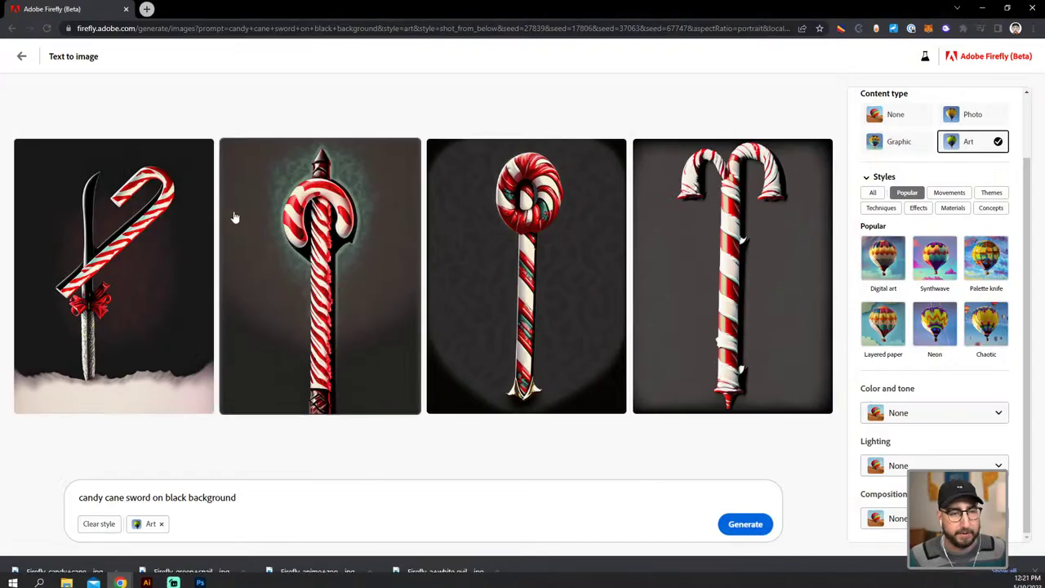
pyautogui.click(21, 56)
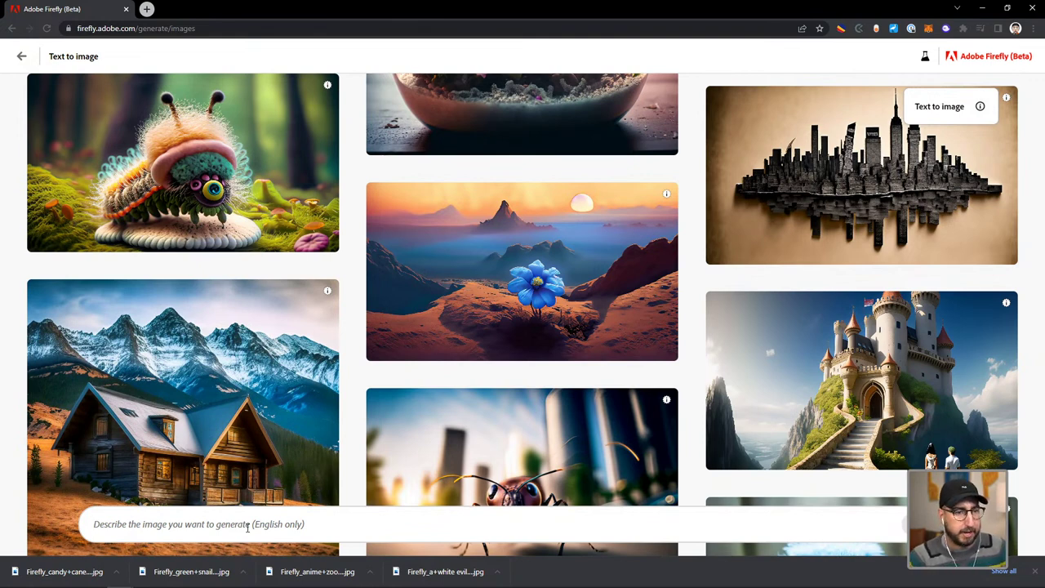
pyautogui.click(247, 527)
pyautogui.write('on a woo')
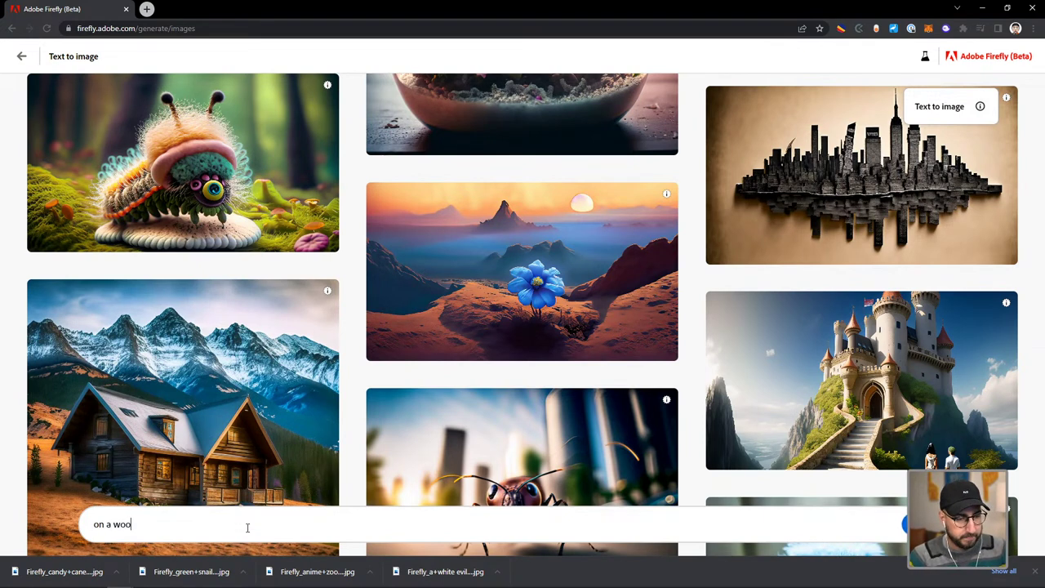
pyautogui.press('BackSpace')
pyautogui.press('BackSpace')
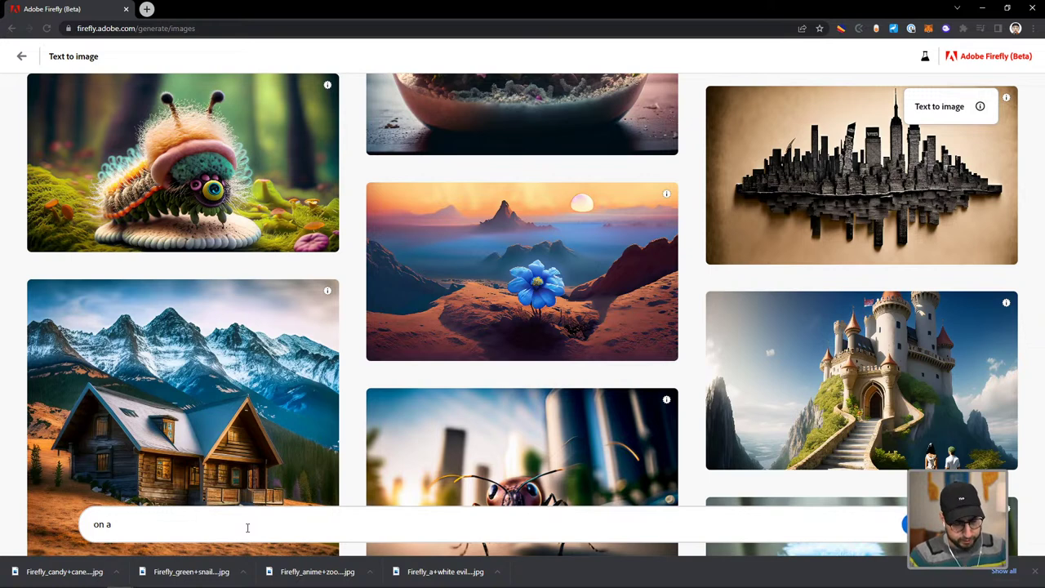
pyautogui.write('stone table')
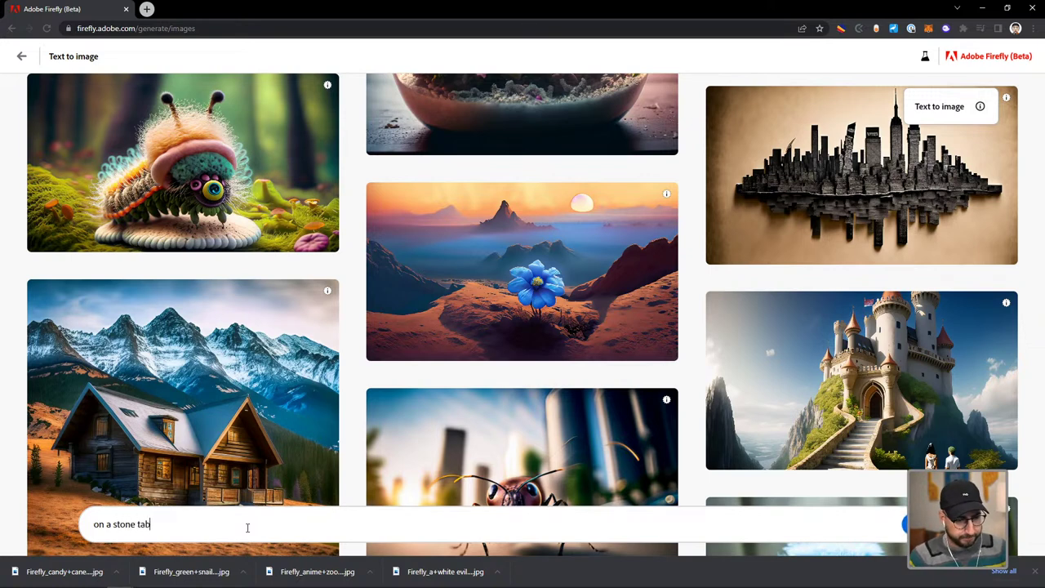
pyautogui.press('Left')
pyautogui.press('Left')
pyautogui.press('Left')
pyautogui.press('Left')
pyautogui.press('Left')
pyautogui.press('Left')
pyautogui.press('Left')
pyautogui.press('Left')
pyautogui.press('Left')
pyautogui.press('Left')
pyautogui.press('Left')
pyautogui.press('Left')
pyautogui.press('Left')
pyautogui.press('Left')
pyautogui.press('Left')
pyautogui.press('Left')
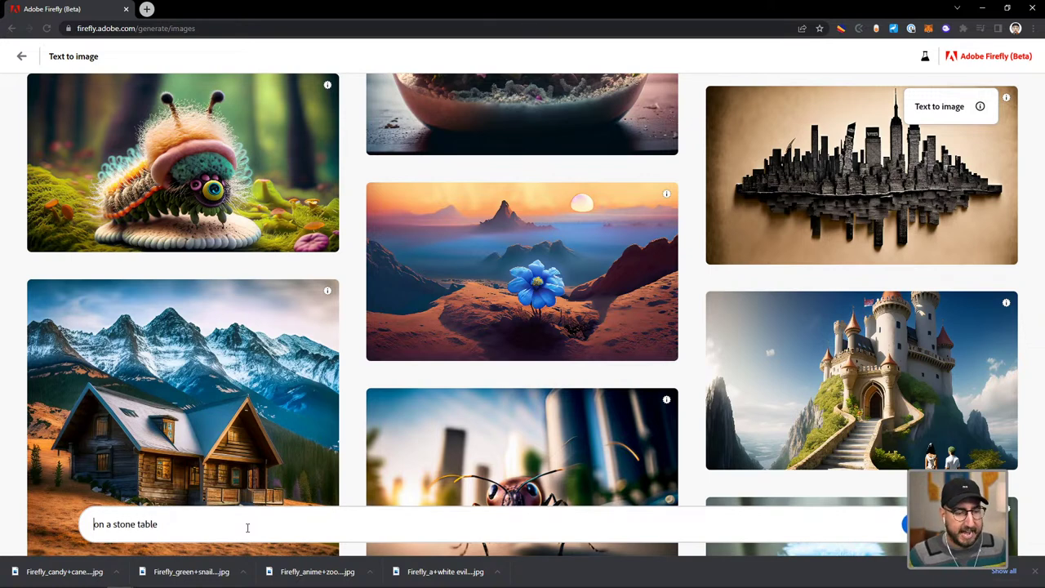
pyautogui.hotkey('alt', 'Tab')
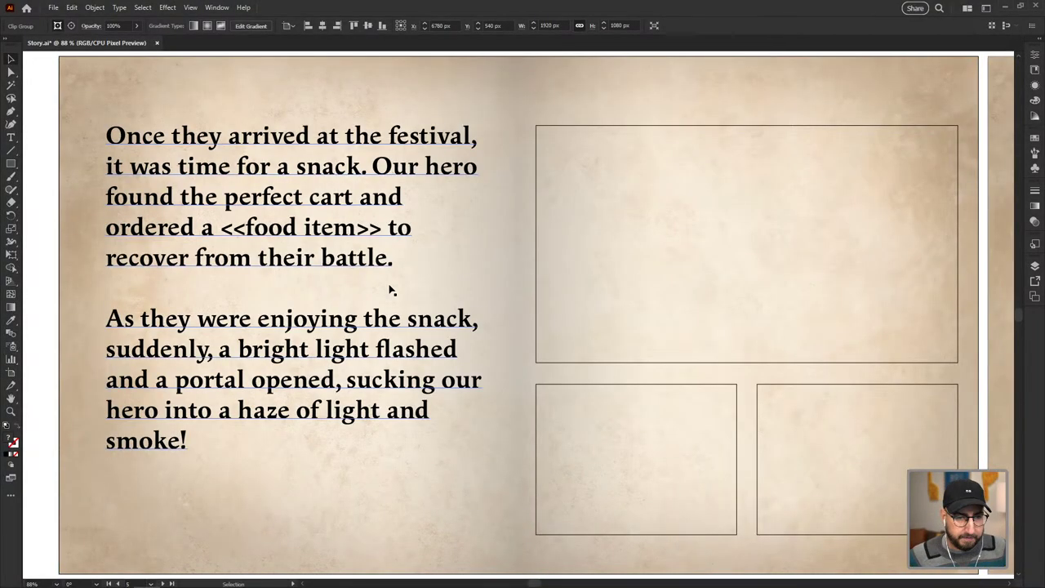
pyautogui.click(464, 294)
pyautogui.click(598, 292)
pyautogui.press('z')
pyautogui.keyDown('alt'); pyautogui.click(598, 292); pyautogui.keyUp('alt')
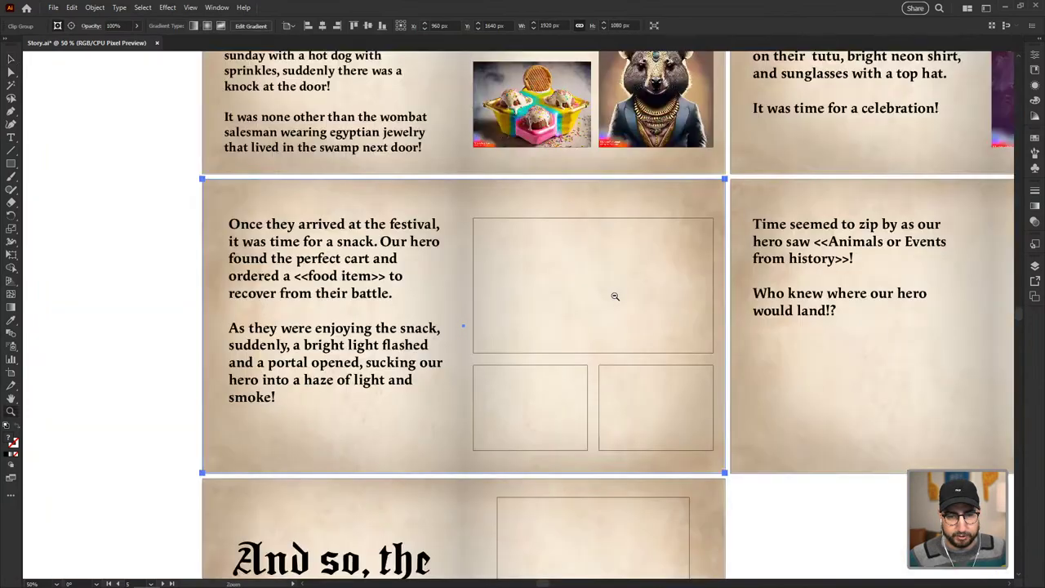
pyautogui.keyDown('alt'); pyautogui.click(605, 292); pyautogui.keyUp('alt')
pyautogui.keyDown('alt'); pyautogui.click(608, 294); pyautogui.keyUp('alt')
pyautogui.click(694, 212)
pyautogui.click(694, 212)
pyautogui.click(694, 212)
pyautogui.click(694, 213)
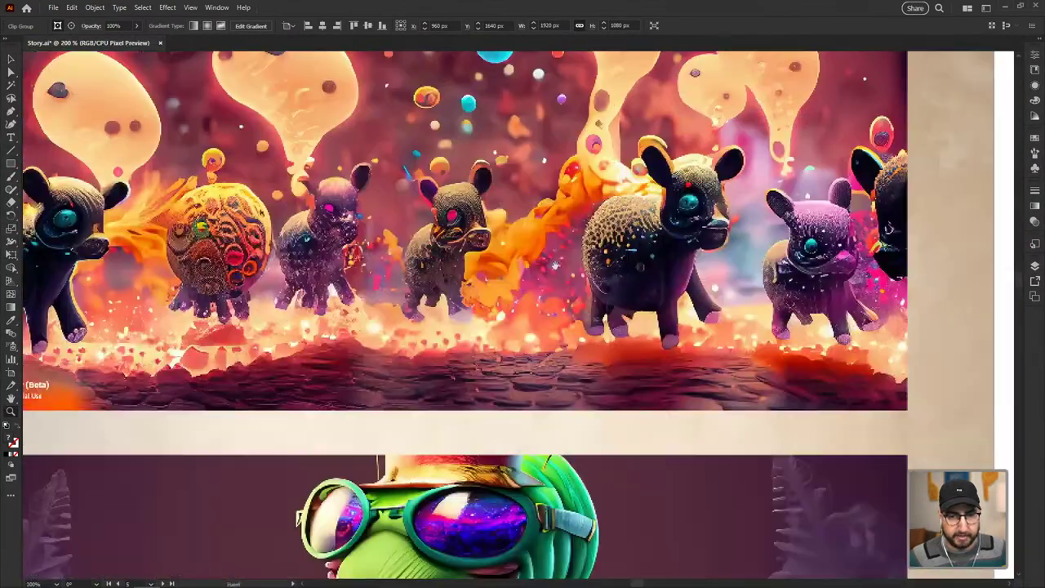
pyautogui.click(694, 212)
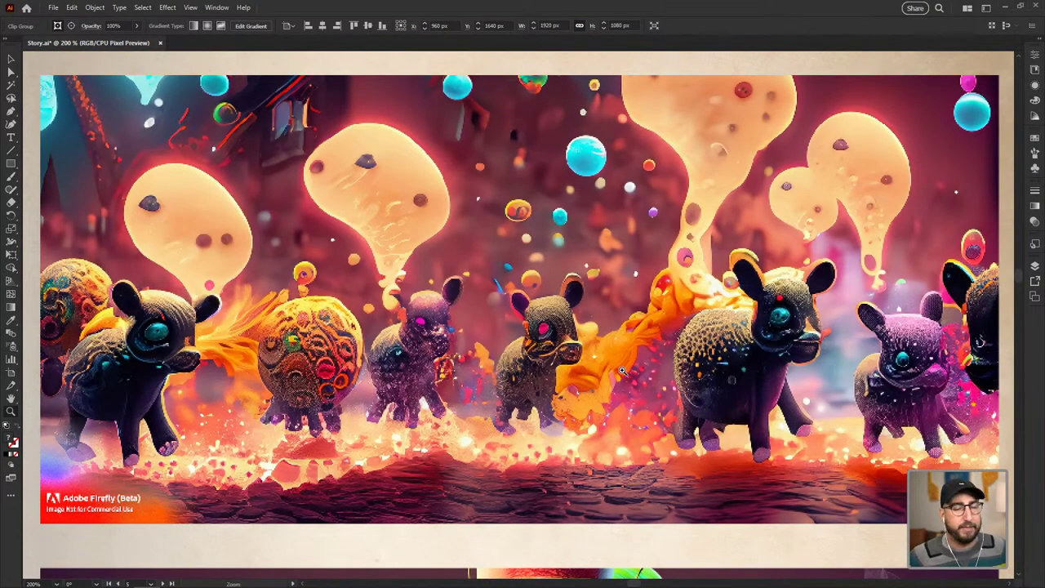
pyautogui.keyDown('alt'); pyautogui.click(566, 406); pyautogui.keyUp('alt')
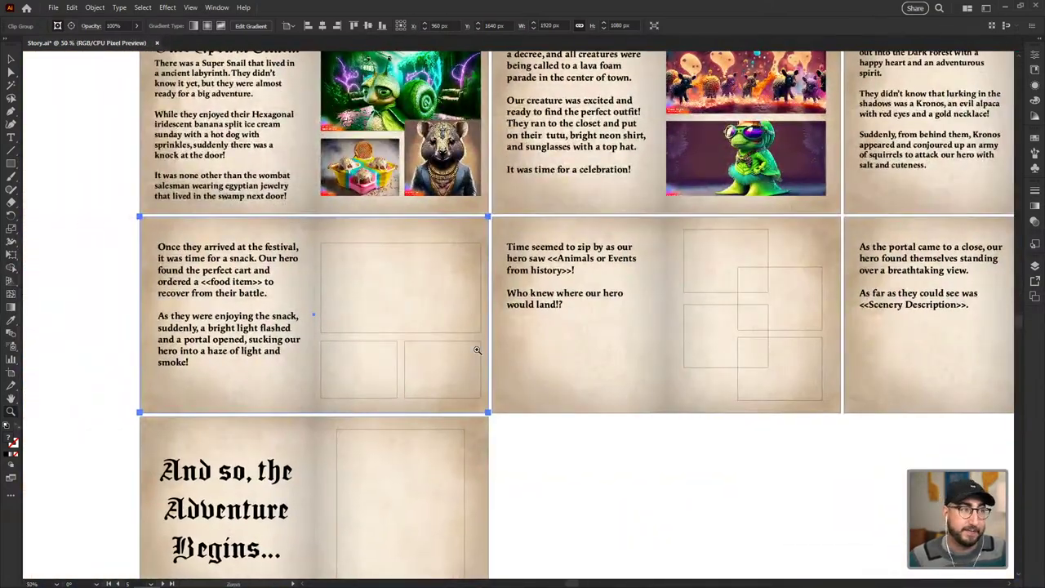
pyautogui.click(482, 347)
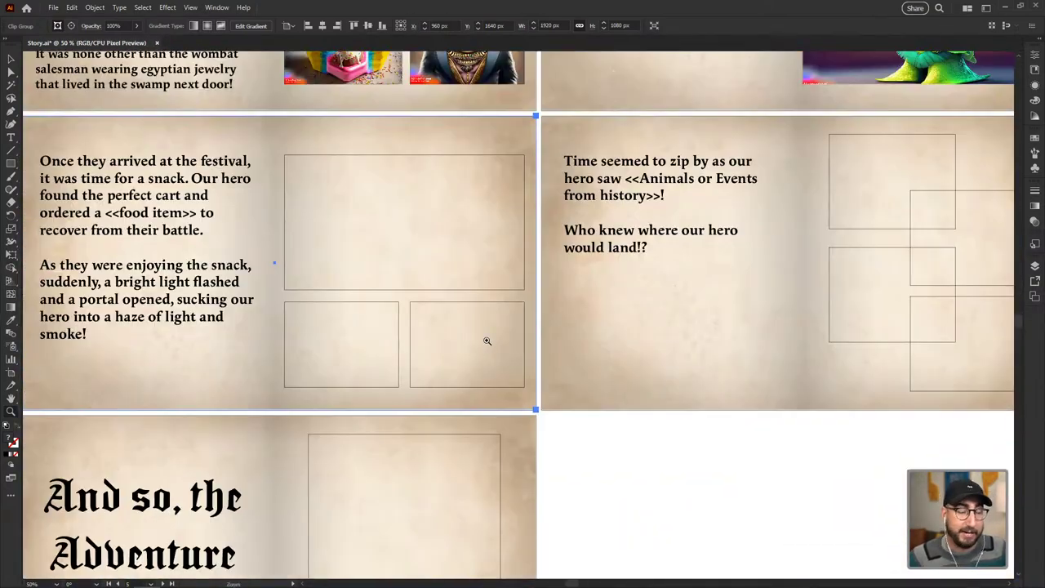
pyautogui.click(429, 310)
pyautogui.moveTo(429, 310); pyautogui.dragTo(816, 448)
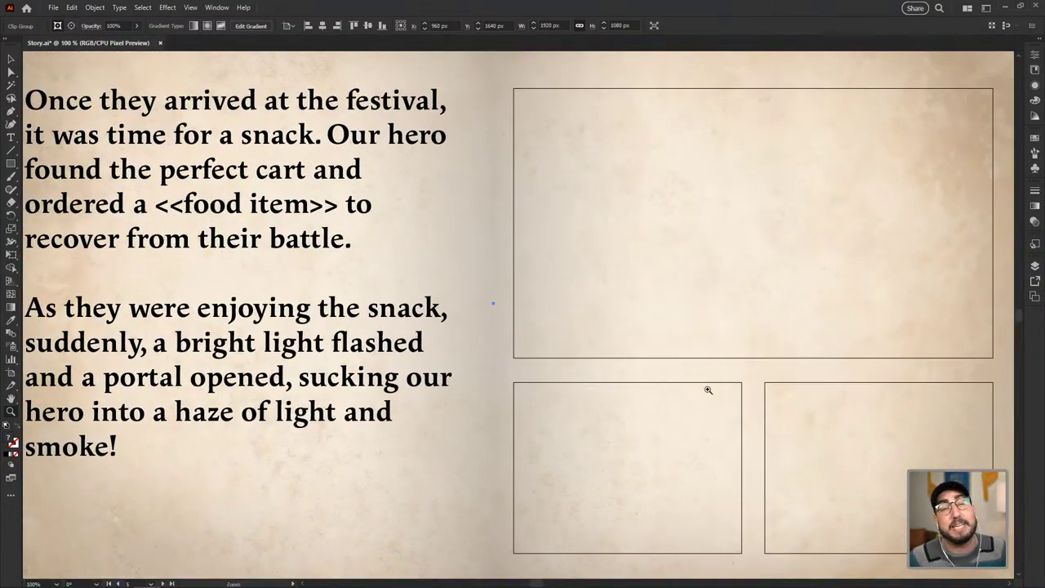
pyautogui.press('h')
pyautogui.moveTo(540, 341)
pyautogui.mouseDown()
pyautogui.moveTo(504, 354)
pyautogui.moveTo(490, 320)
pyautogui.moveTo(557, 341)
pyautogui.mouseUp()
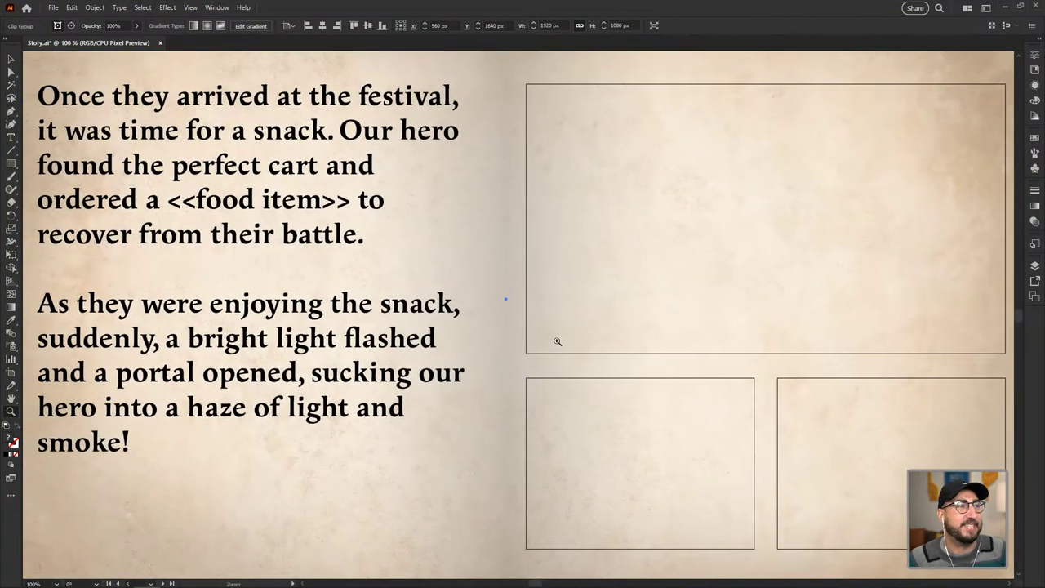
pyautogui.click(10, 59)
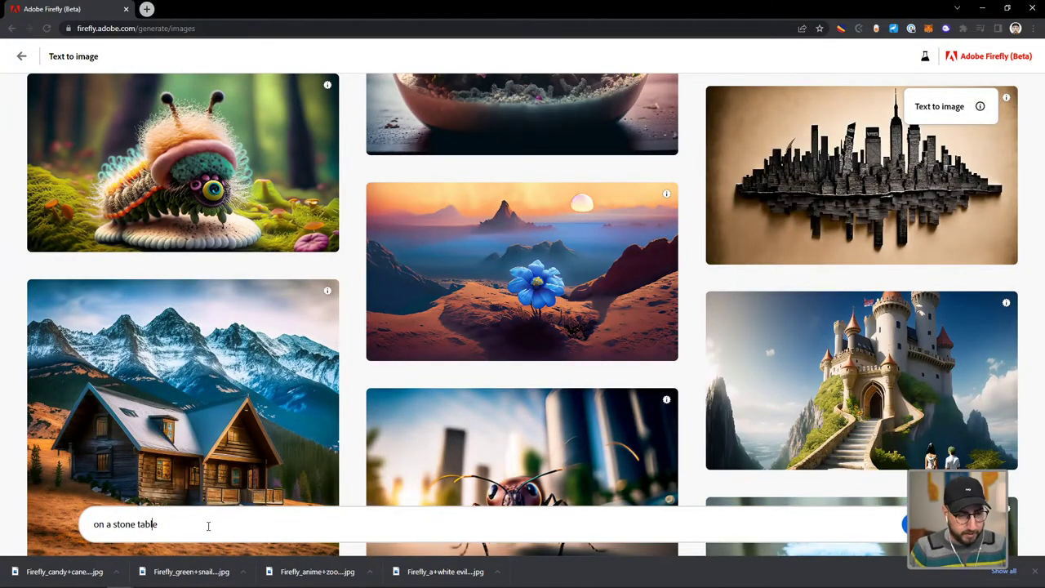
# - Expand the prompt with 'a hot dog with green slime on a plate with a side dish of purple mushrooms' and 'bioluminescent'
pyautogui.write('a hot ')
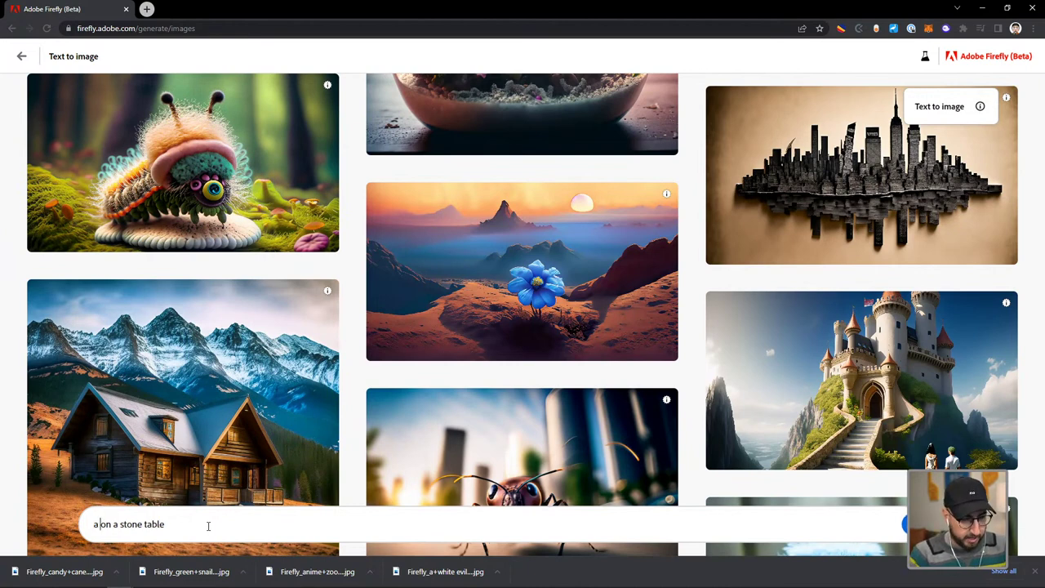
pyautogui.write('dog')
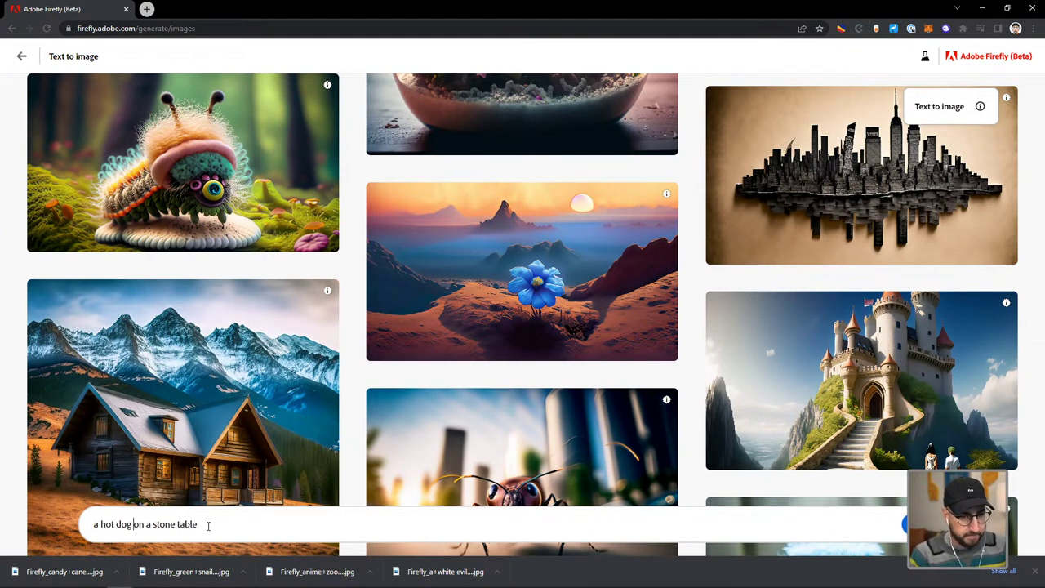
pyautogui.write(' with green')
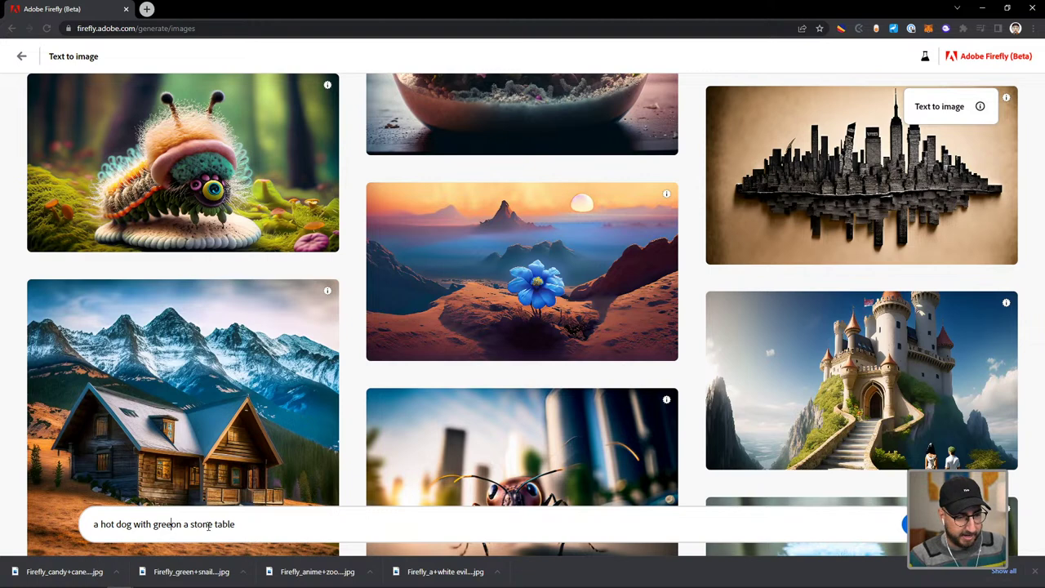
pyautogui.write(' slime')
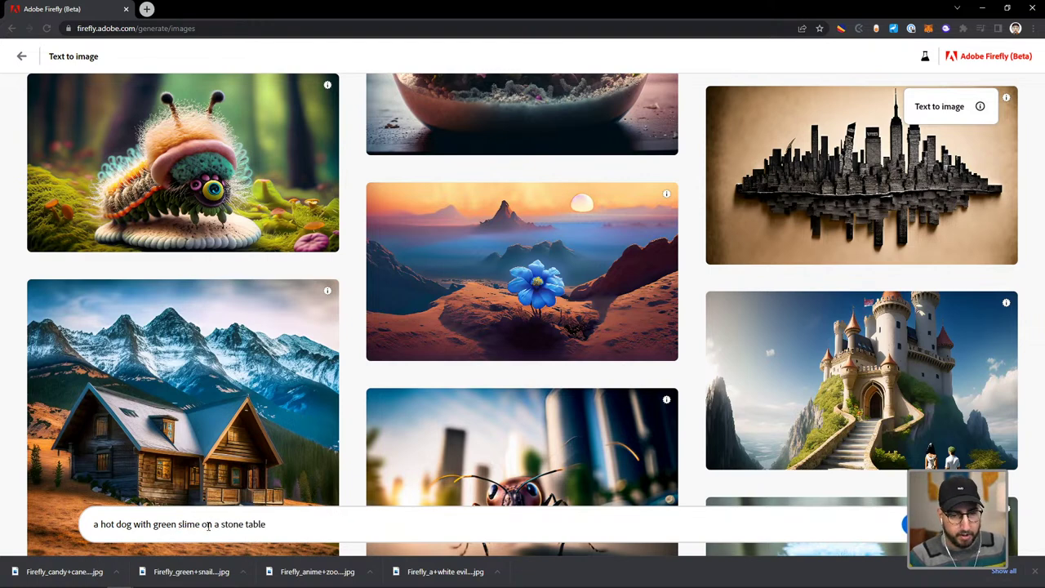
pyautogui.write(' on a place')
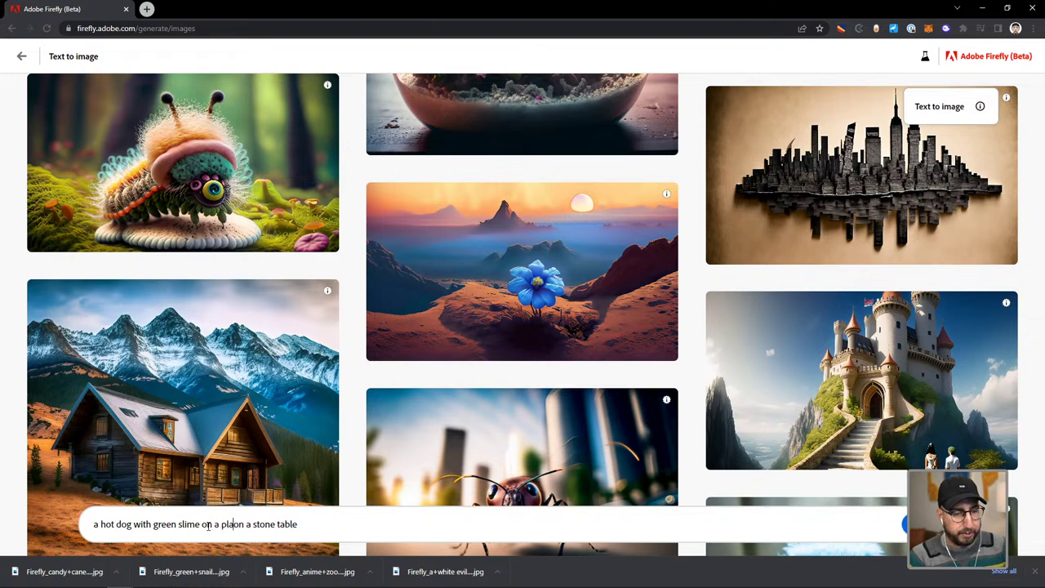
pyautogui.press('BackSpace')
pyautogui.press('BackSpace')
pyautogui.write('te with a s')
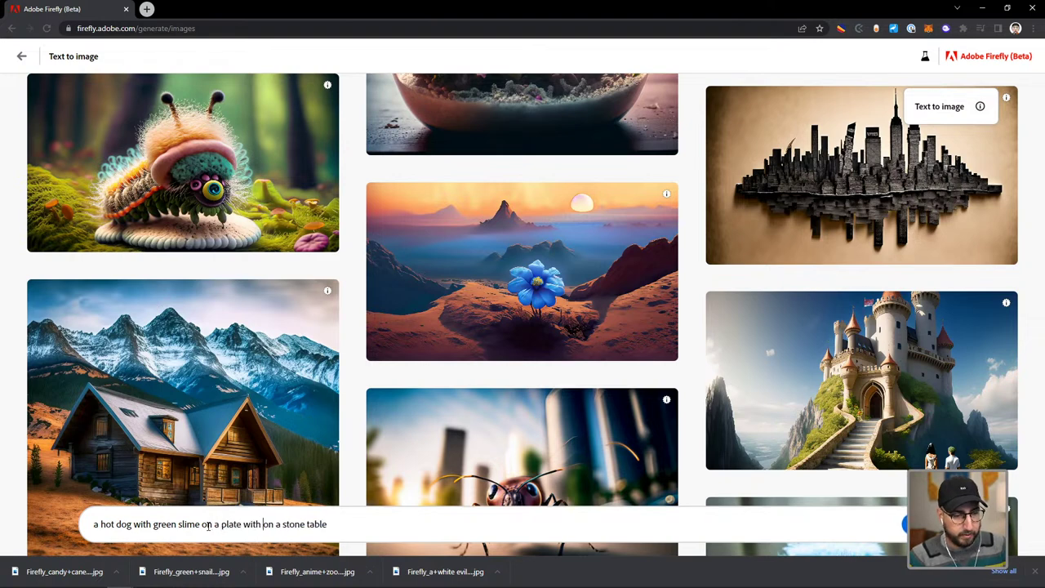
pyautogui.write('ide dish of')
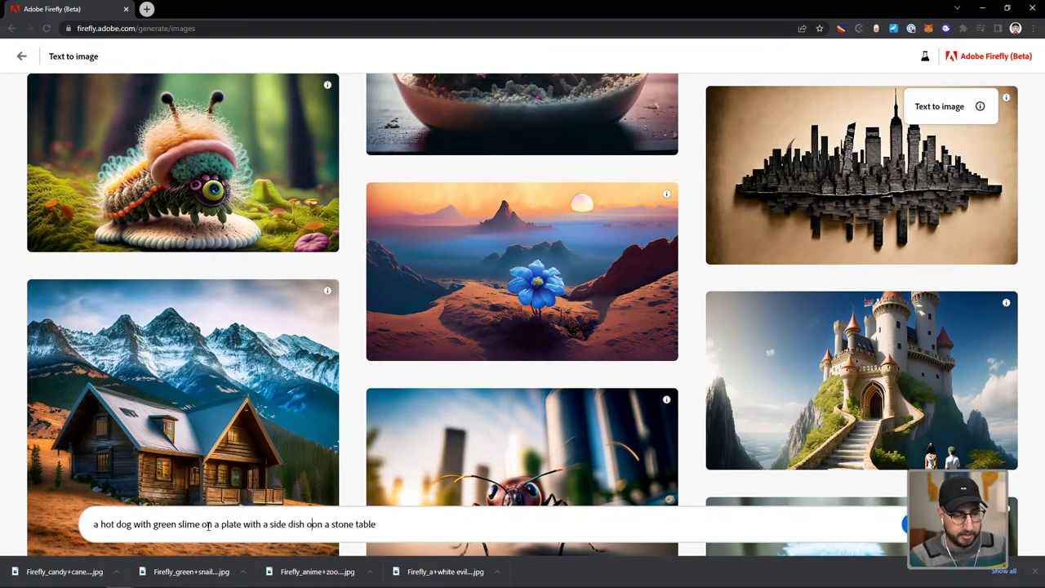
pyautogui.write(' purple ')
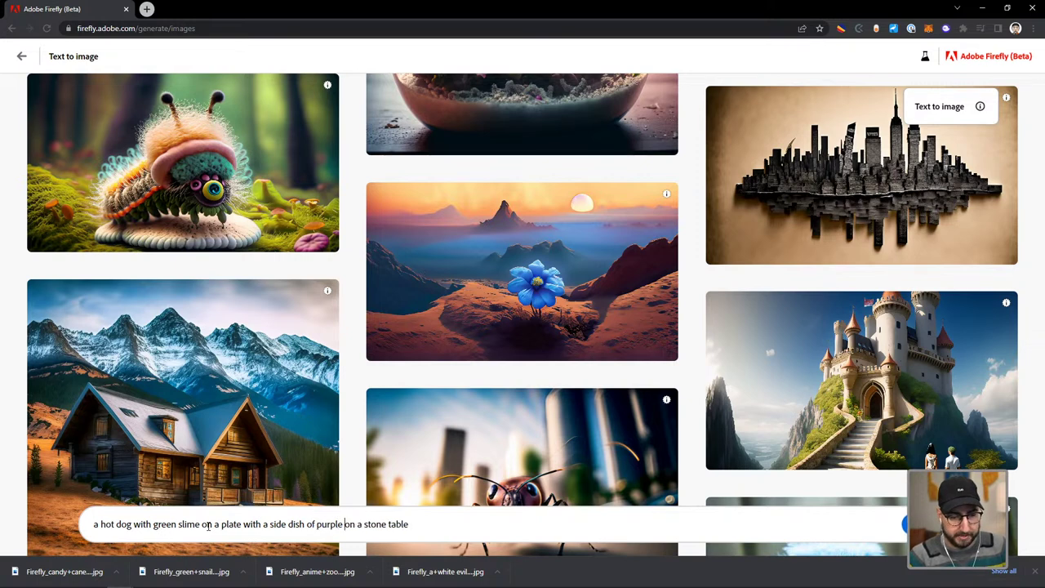
pyautogui.write('mus')
pyautogui.write('hroom')
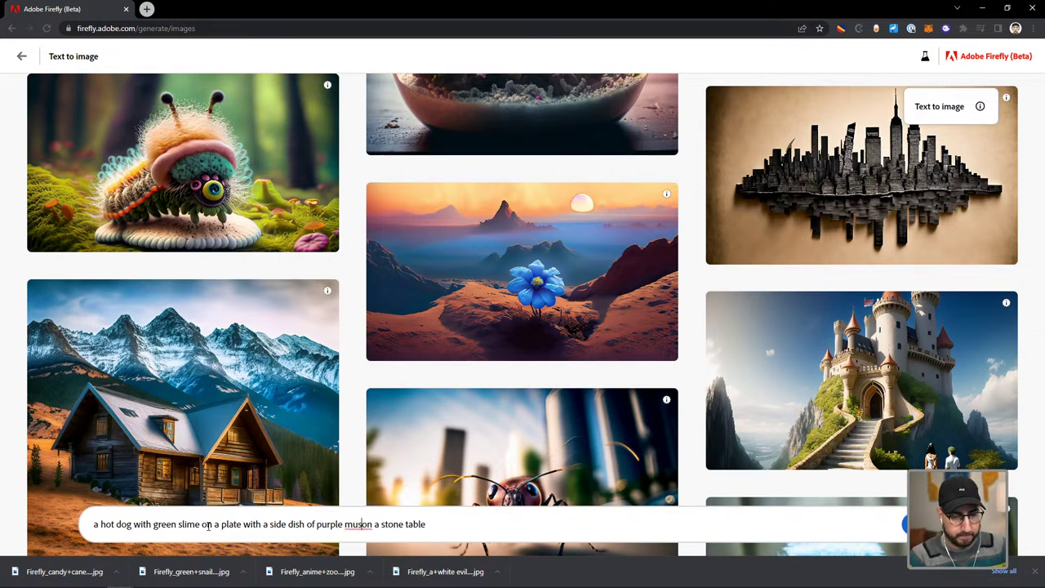
pyautogui.write('s')
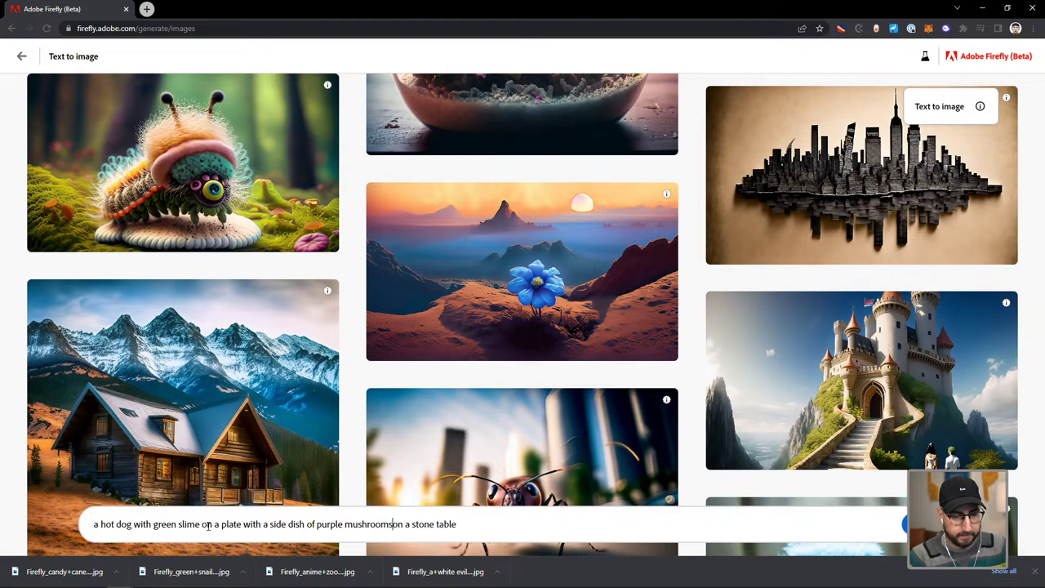
pyautogui.press('Right')
pyautogui.press('Right')
pyautogui.press('Right')
pyautogui.press('Right')
pyautogui.press('Right')
pyautogui.press('Right')
pyautogui.press('Right')
pyautogui.press('Right')
pyautogui.press('Right')
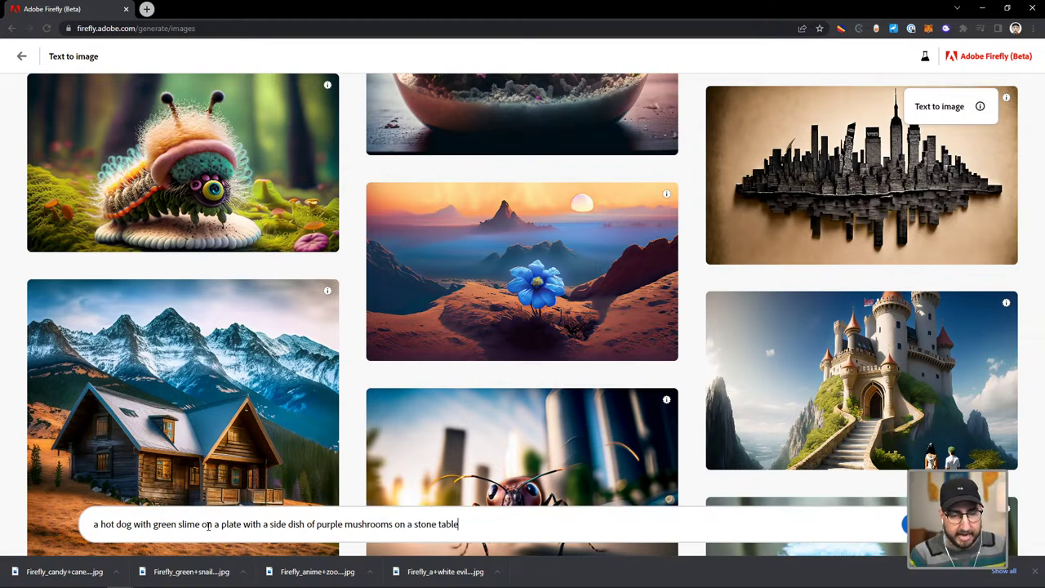
pyautogui.write('bio')
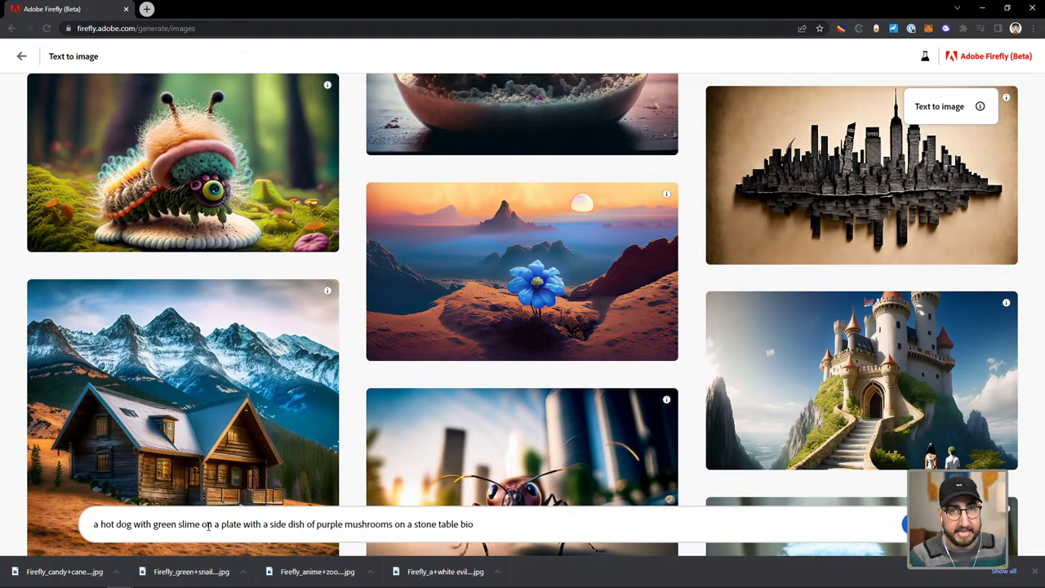
pyautogui.write('luminescent')
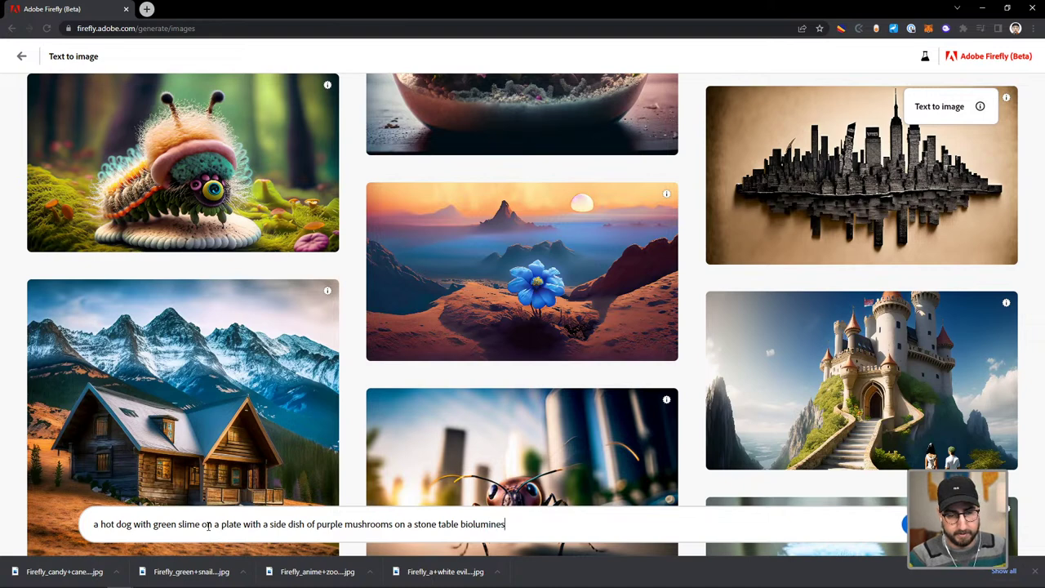
# - Insert 'lava' before 'stone table' and generate the images
pyautogui.hotkey('ctrl', 'Left')
pyautogui.hotkey('ctrl', 'Left')
pyautogui.press('Left')
pyautogui.write('lova')
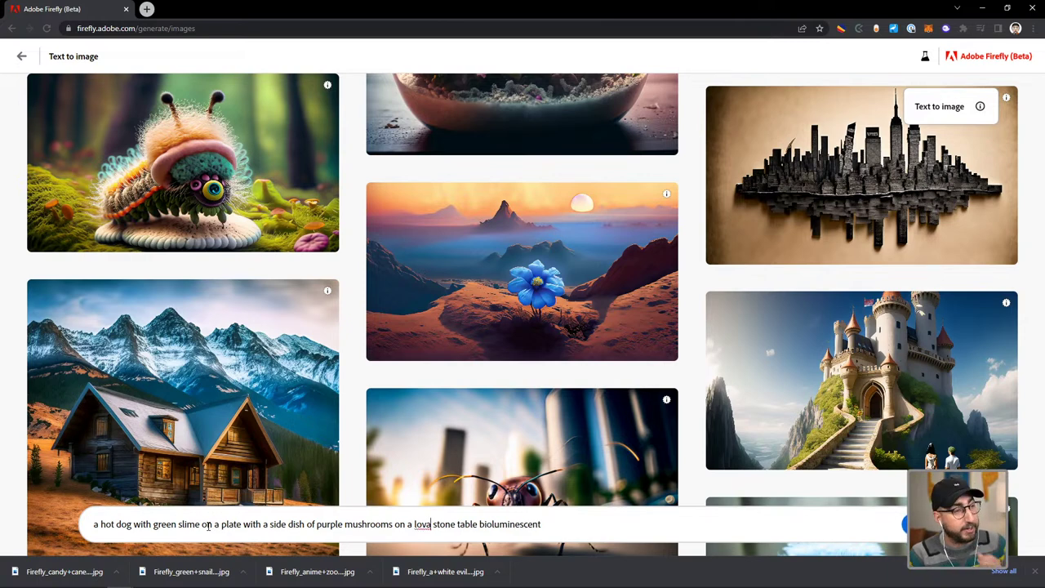
pyautogui.press('BackSpace')
pyautogui.press('BackSpace')
pyautogui.press('BackSpace')
pyautogui.write('ava')
pyautogui.press('Return')
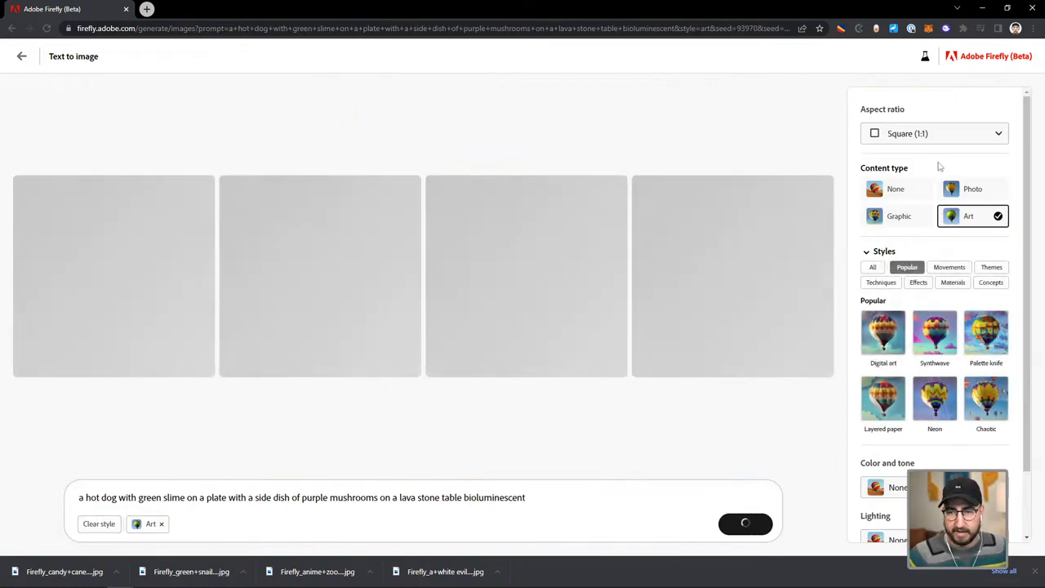
# - Regenerate at Widescreen (16:9) and download the top-left slime hot dog image
pyautogui.click(931, 137)
pyautogui.click(912, 227)
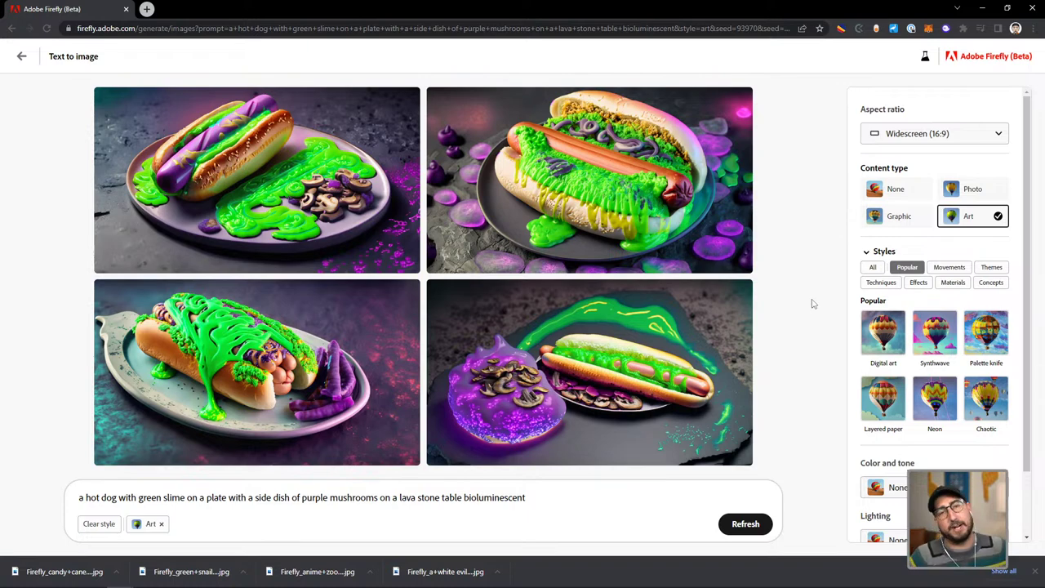
pyautogui.moveTo(357, 114)
pyautogui.click(408, 99)
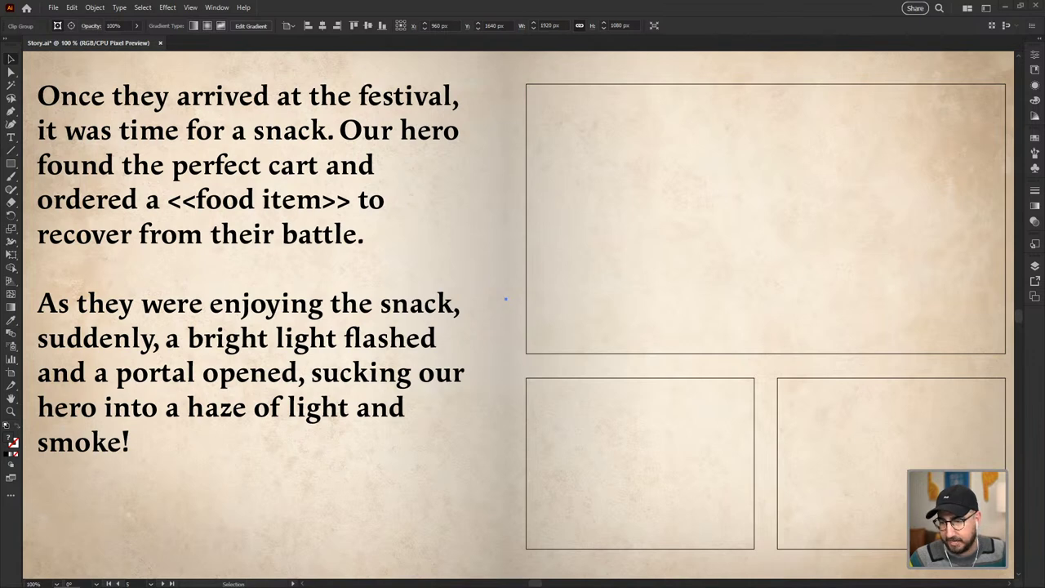
# - Paste the hot dog image and scale it to fill the top image frame
pyautogui.hotkey('ctrl', 'v')
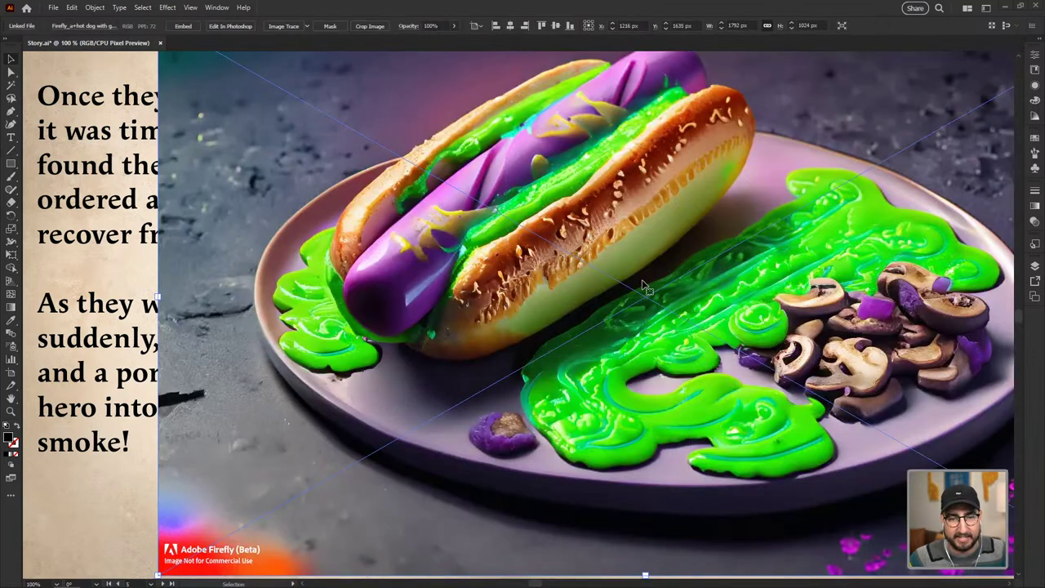
pyautogui.press('s')
pyautogui.moveTo(857, 123); pyautogui.dragTo(727, 173)
pyautogui.moveTo(399, 141); pyautogui.dragTo(263, 188)
pyautogui.moveTo(307, 236); pyautogui.dragTo(411, 153)
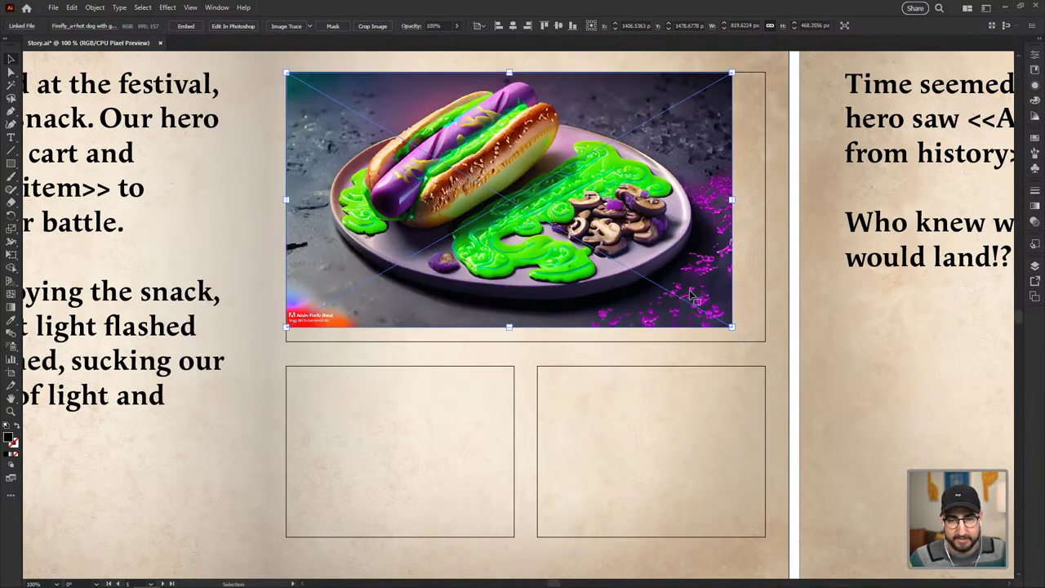
pyautogui.moveTo(727, 326); pyautogui.dragTo(759, 341)
pyautogui.click(768, 286)
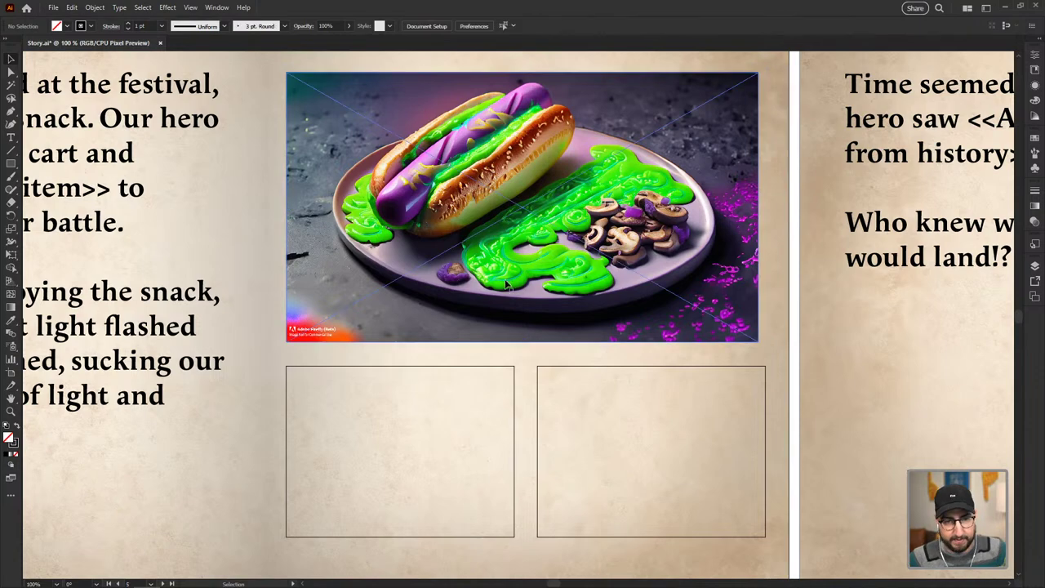
# - Bring the festival story text into view and select the <<food item>> placeholder
pyautogui.moveTo(427, 282); pyautogui.dragTo(602, 295)
pyautogui.scroll(-1, 602, 295)
pyautogui.scroll(1, 547, 309)
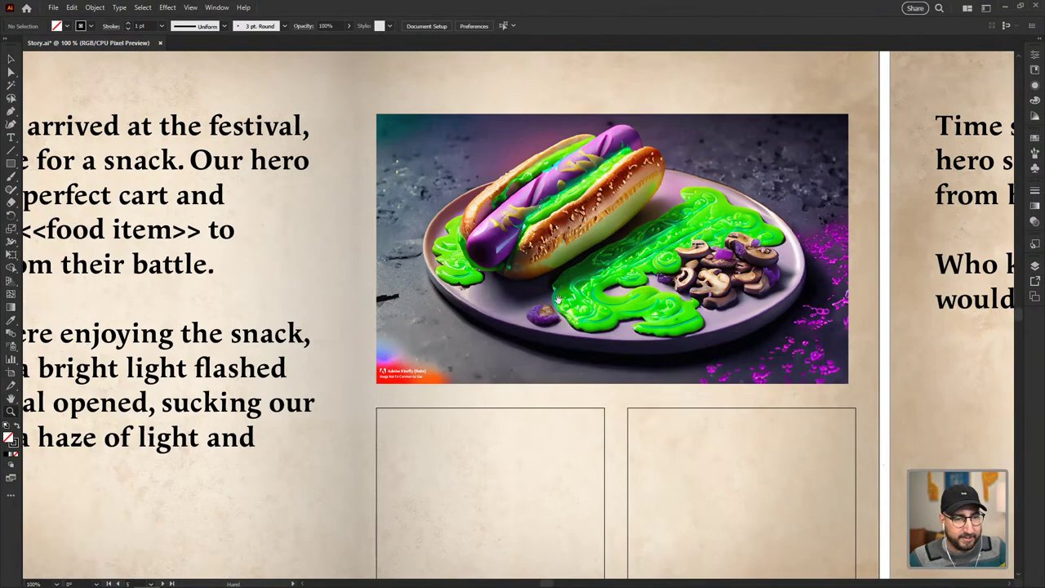
pyautogui.moveTo(679, 293); pyautogui.dragTo(750, 280)
pyautogui.press('t')
pyautogui.moveTo(394, 209); pyautogui.dragTo(212, 213)
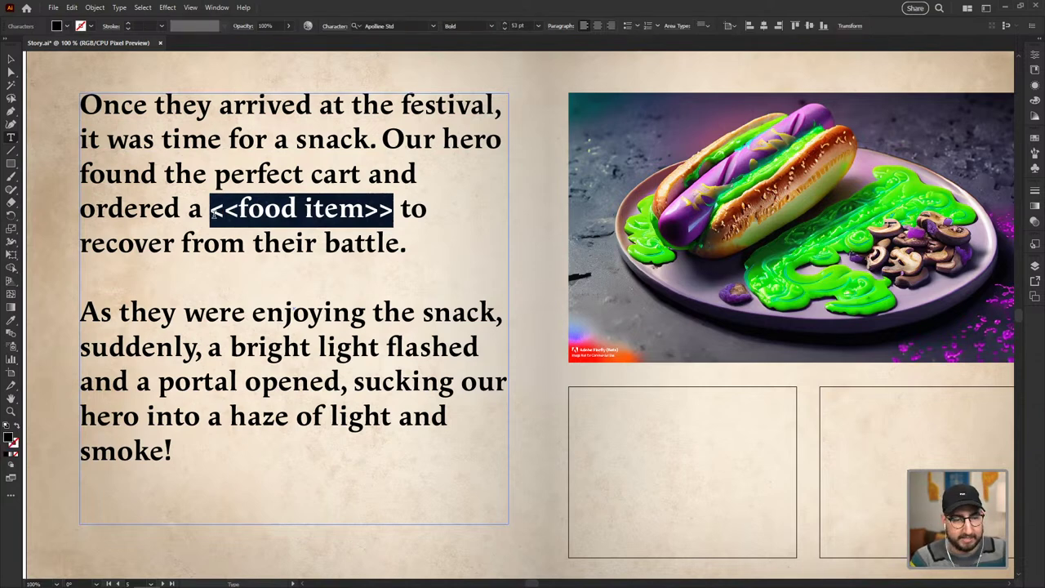
# - Replace the placeholder with 'slime hot dog with a side of mushrooms'
pyautogui.write('S')
pyautogui.press('BackSpace')
pyautogui.write('slime hot dog with a si')
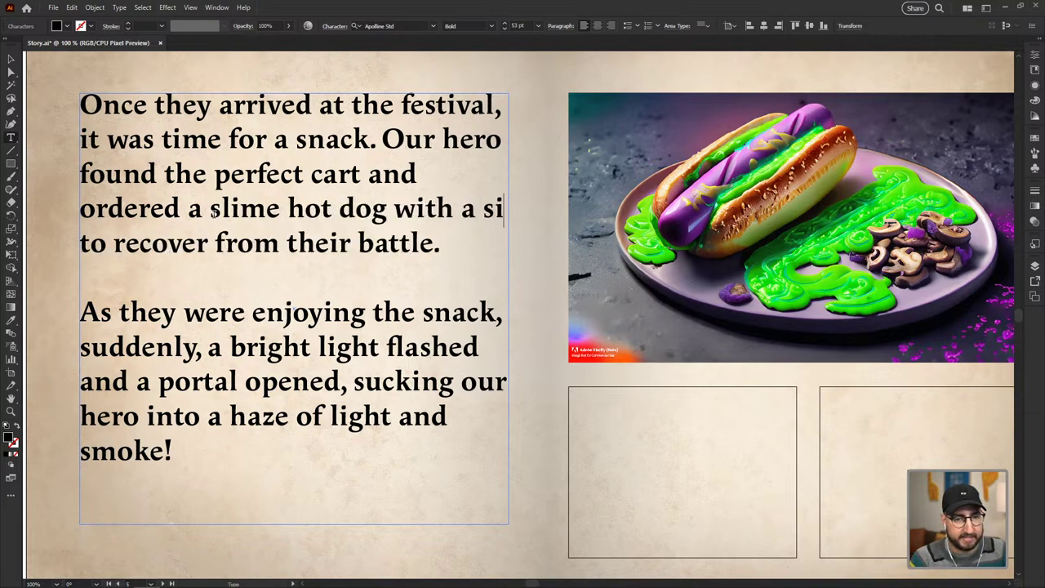
pyautogui.write('de of mus')
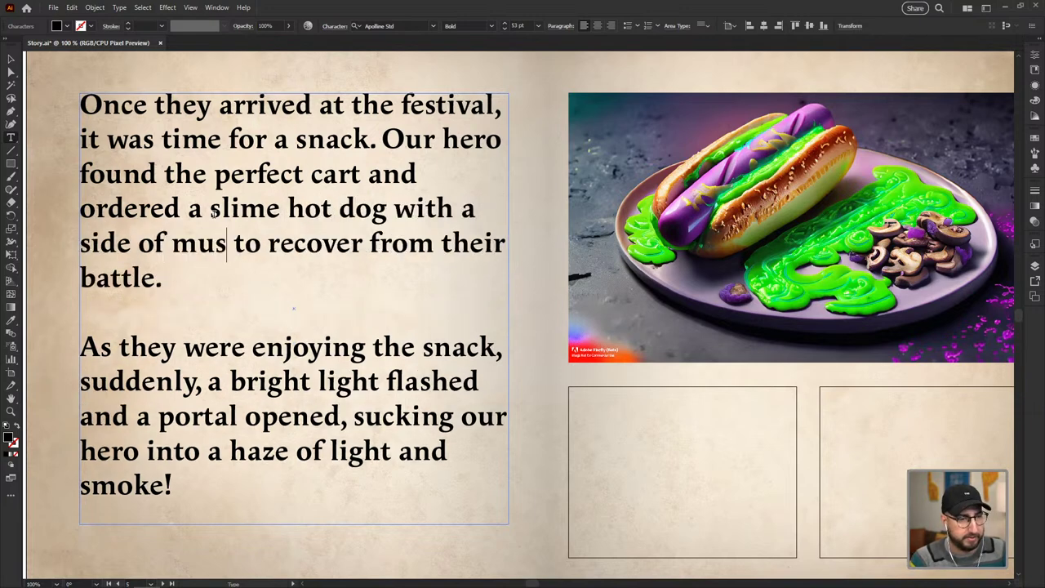
pyautogui.write('hrooms')
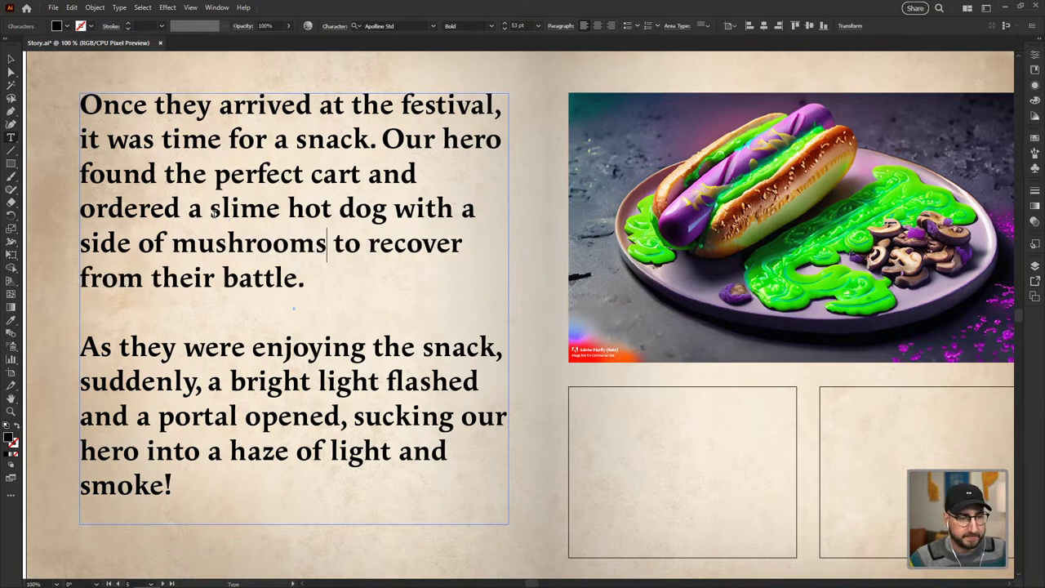
pyautogui.press('Escape')
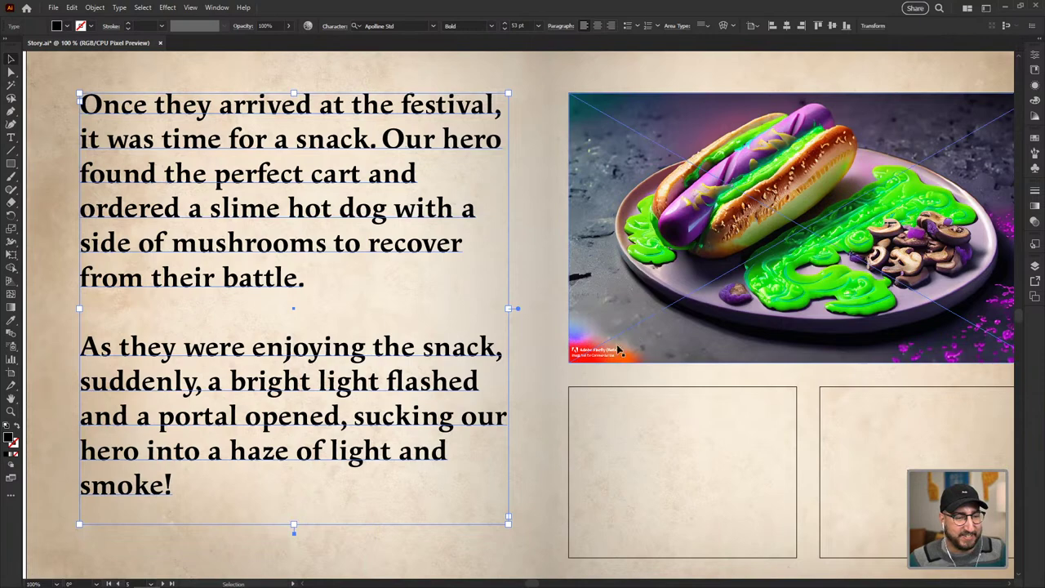
# - Zoom in on the two empty image frames below the hot dog picture
pyautogui.click(552, 371)
pyautogui.moveTo(548, 373); pyautogui.dragTo(423, 319)
pyautogui.press('z')
pyautogui.click(557, 399)
pyautogui.moveTo(509, 370); pyautogui.dragTo(497, 369)
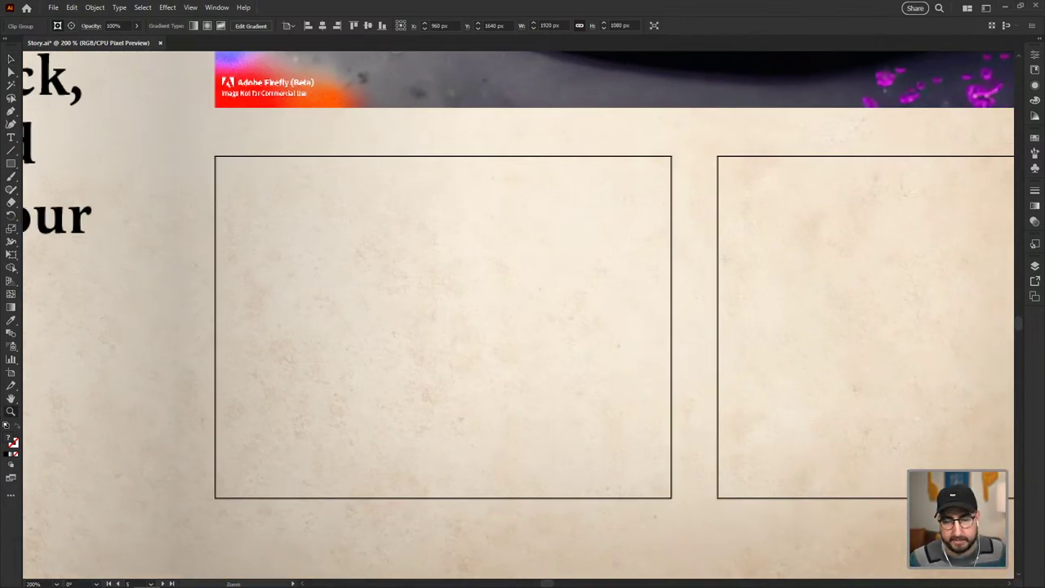
# - Call up the Firefly window preview from the Chrome taskbar icon
pyautogui.moveTo(121, 580)
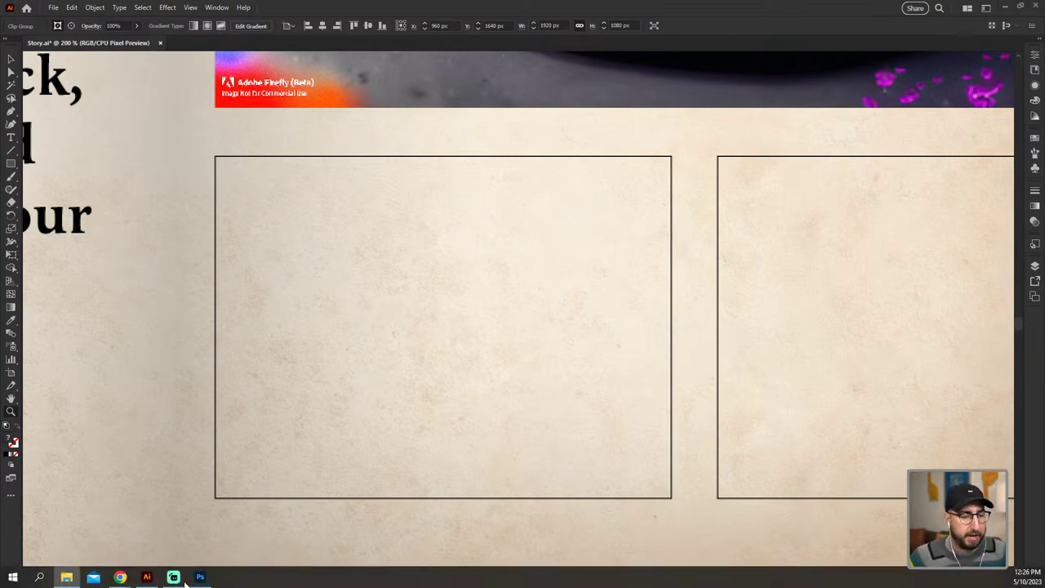
# - Bring Firefly forward and return from the hot dog results to the Text to image gallery
pyautogui.click(96, 526)
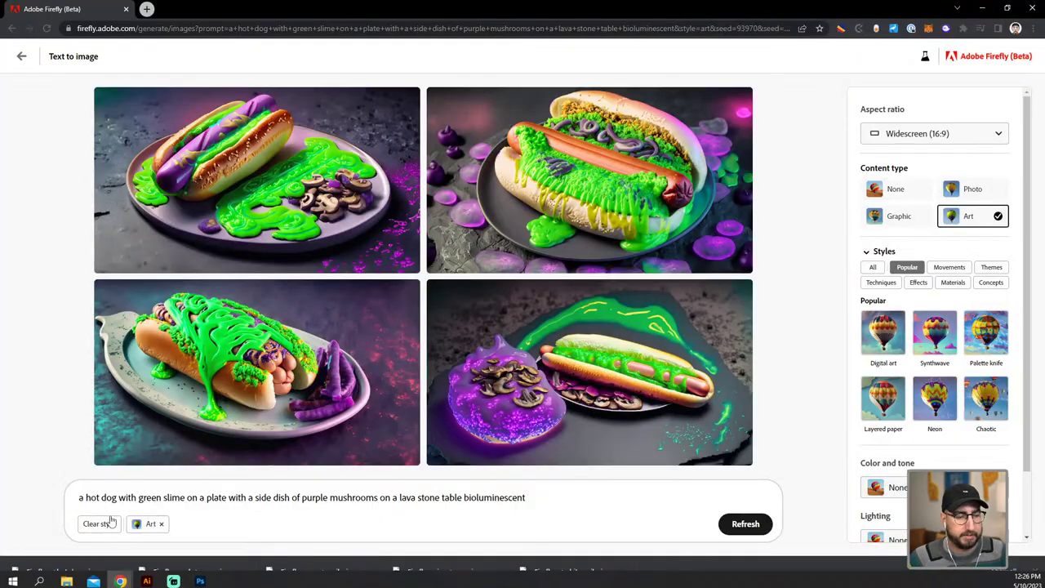
pyautogui.click(29, 62)
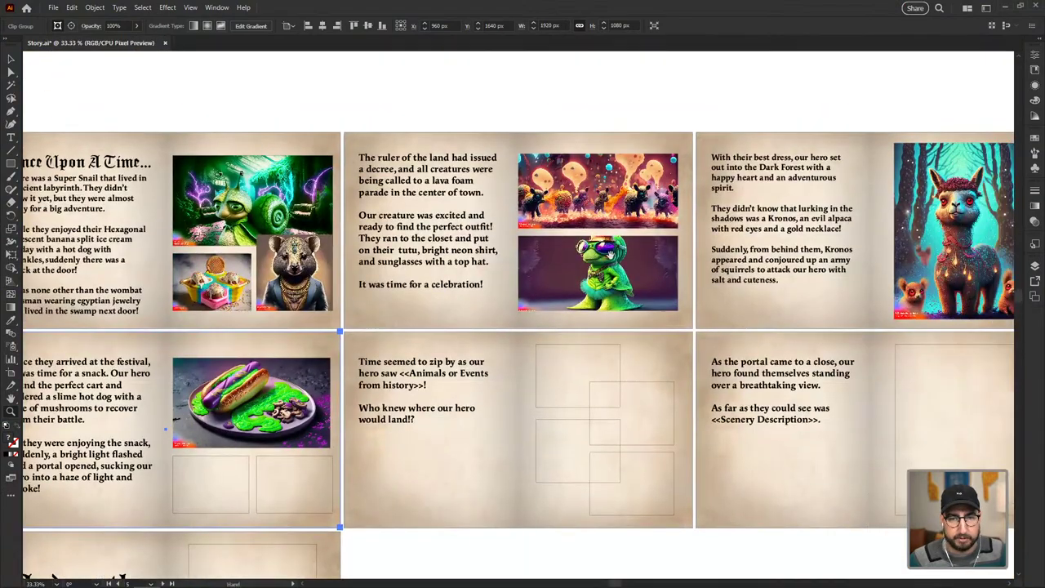
# - Zoom in and enter the lava parade image's clip group in isolation mode
pyautogui.scroll(5, 598, 191)
pyautogui.click(195, 229)
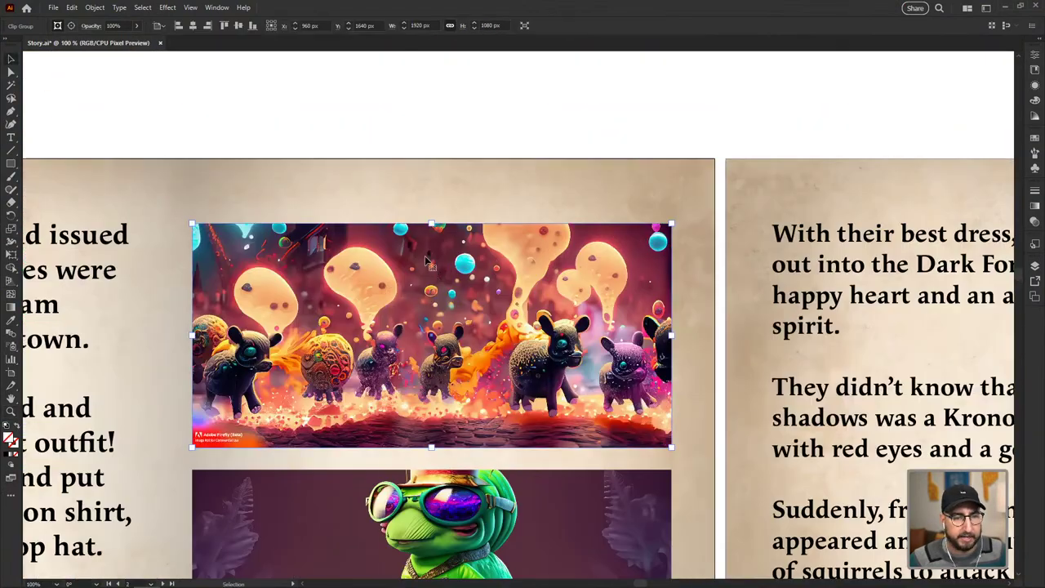
pyautogui.doubleClick(260, 252)
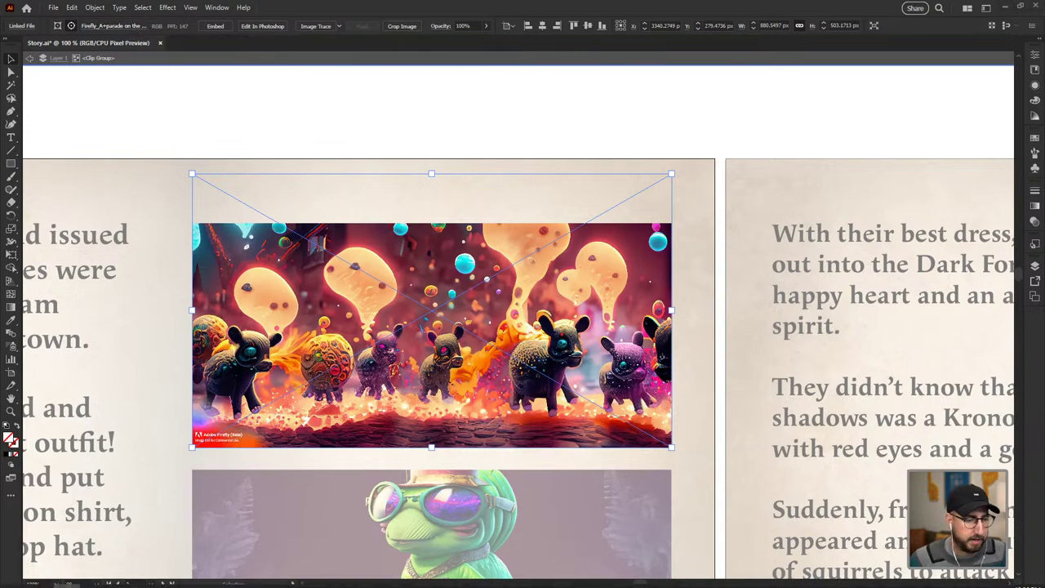
# - In Firefly, write 'a street covered in foam and sparkles covered in lava with an ancient stone archway portal glowing biolumiscent'
pyautogui.moveTo(121, 578)
pyautogui.click(82, 535)
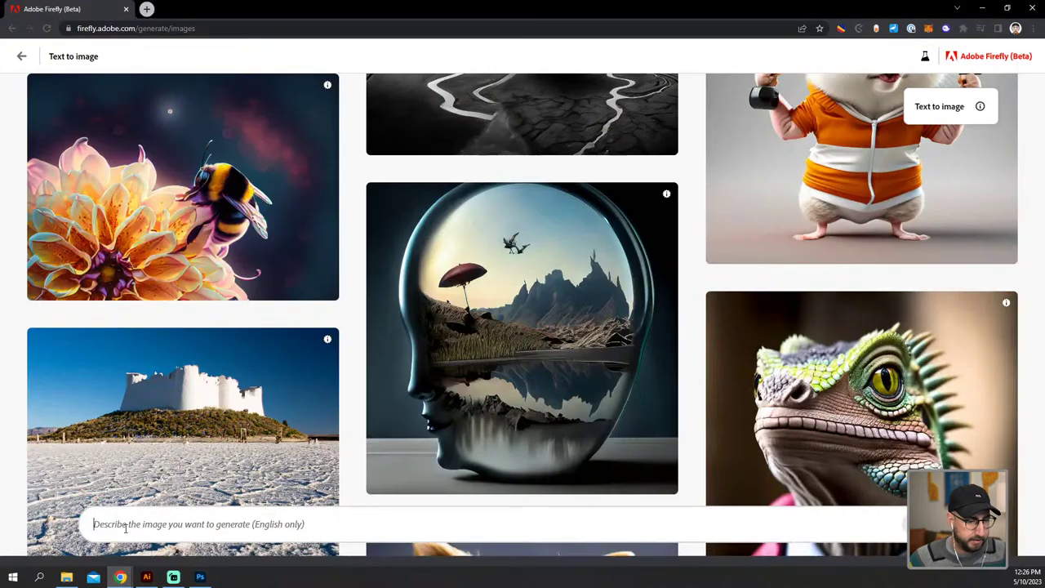
pyautogui.click(125, 527)
pyautogui.write('a street covered in foam and ')
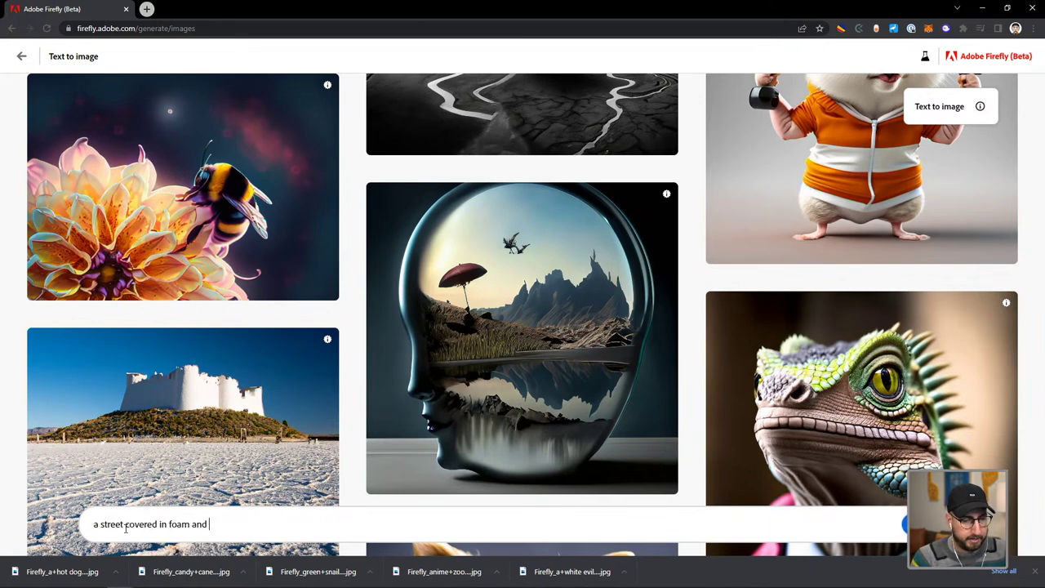
pyautogui.write('sparkl')
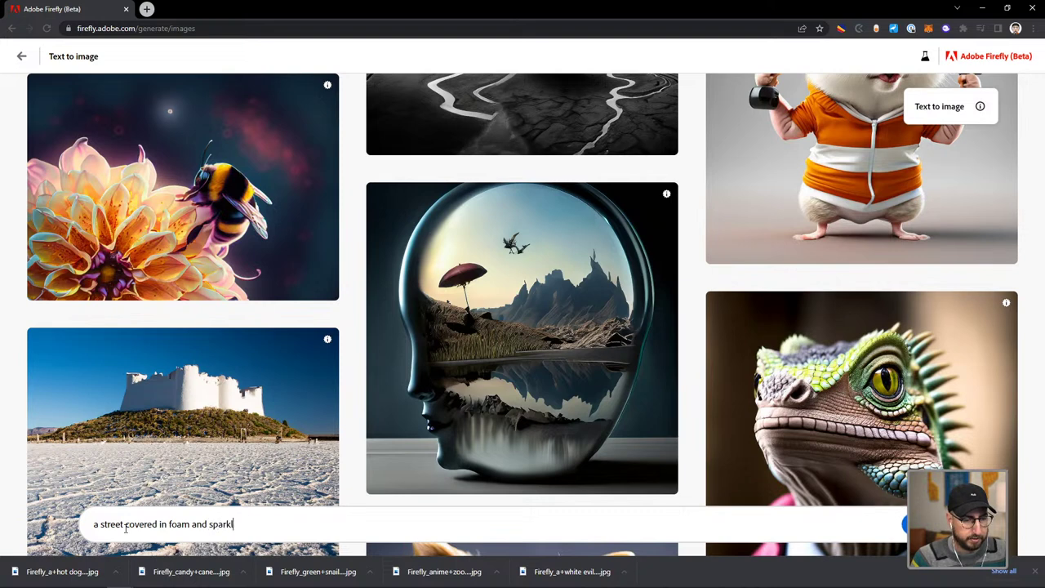
pyautogui.write('es covered in lava')
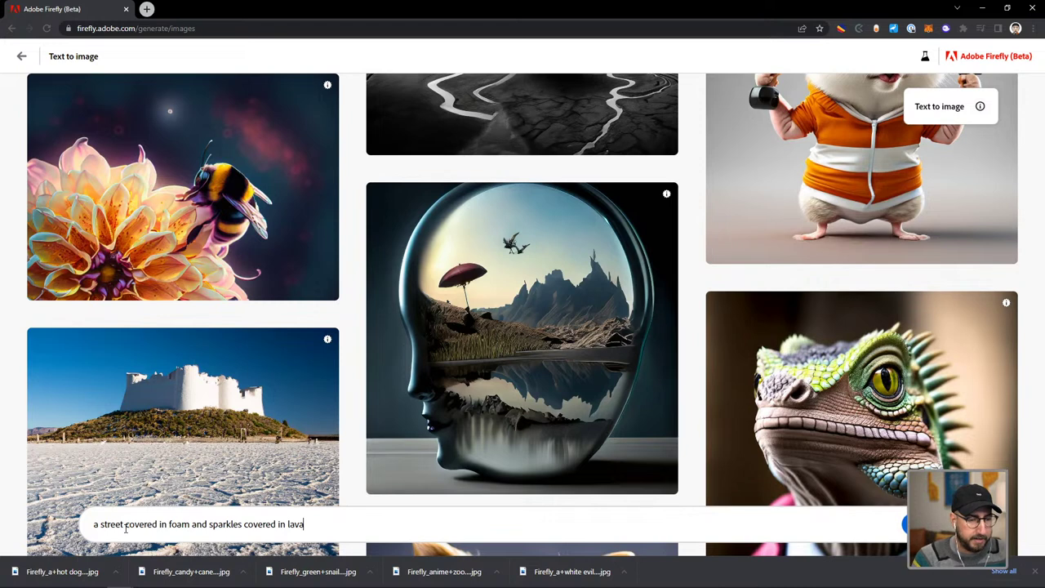
pyautogui.write(' with a po')
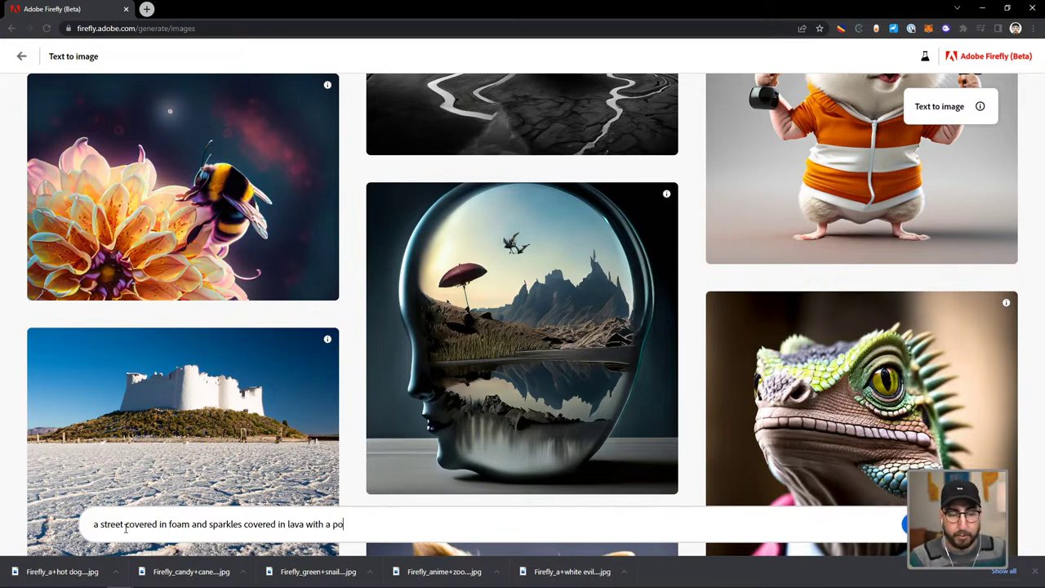
pyautogui.write('rtal')
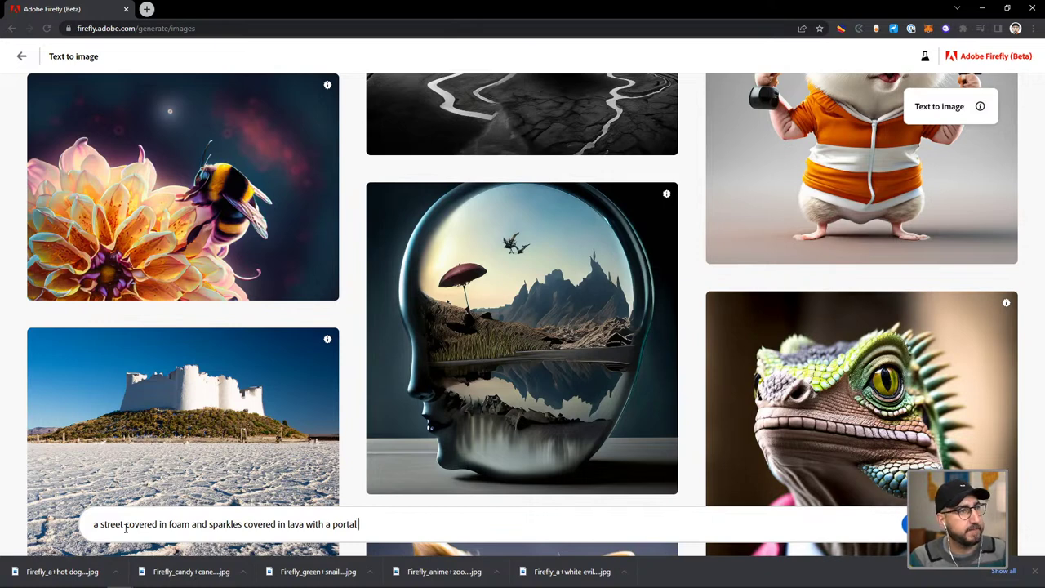
pyautogui.press('BackSpace')
pyautogui.press('BackSpace')
pyautogui.press('BackSpace')
pyautogui.press('BackSpace')
pyautogui.press('BackSpace')
pyautogui.press('BackSpace')
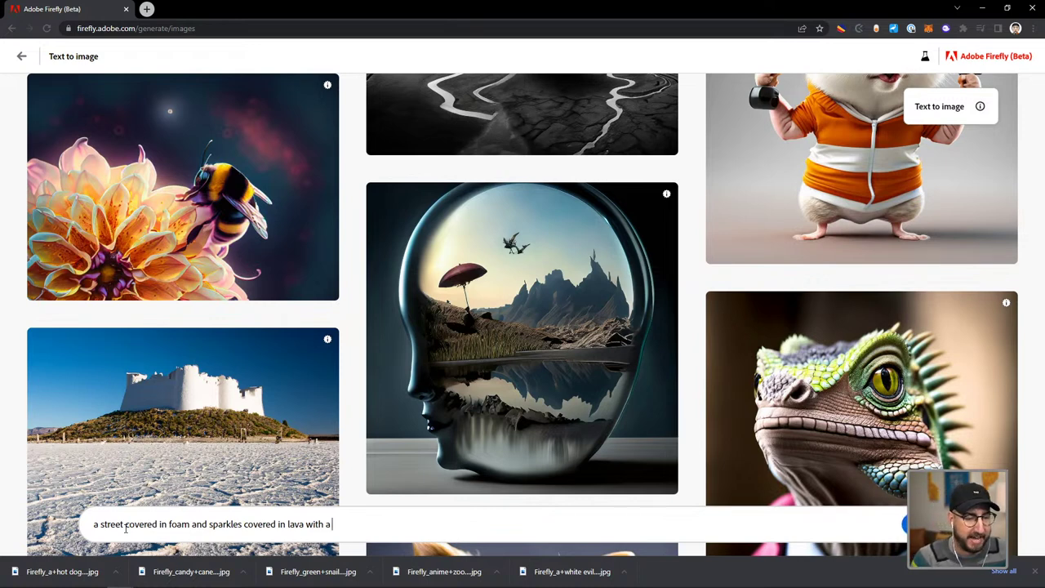
pyautogui.write('n ancient stone arc')
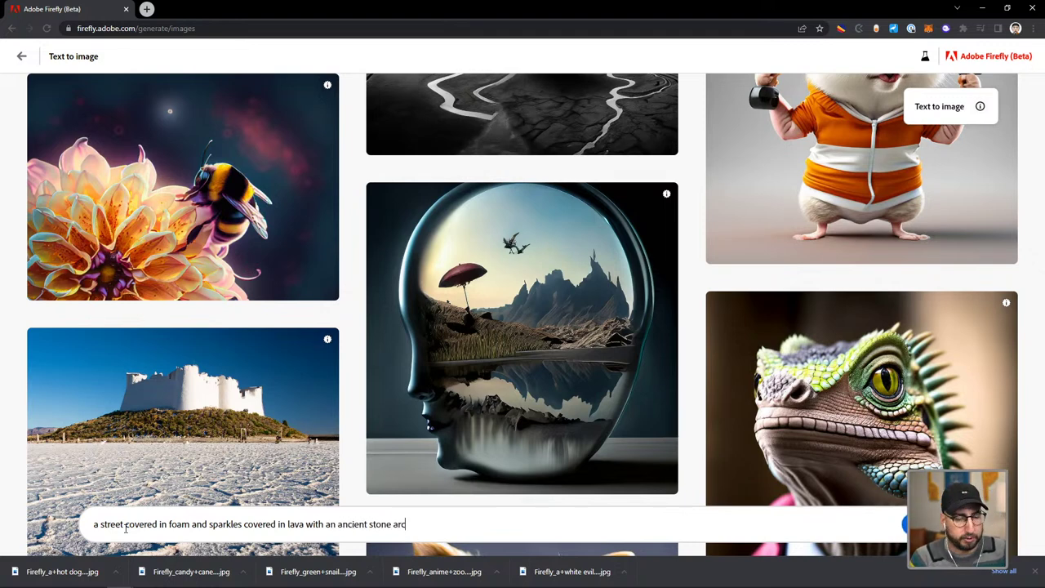
pyautogui.write('hway portal')
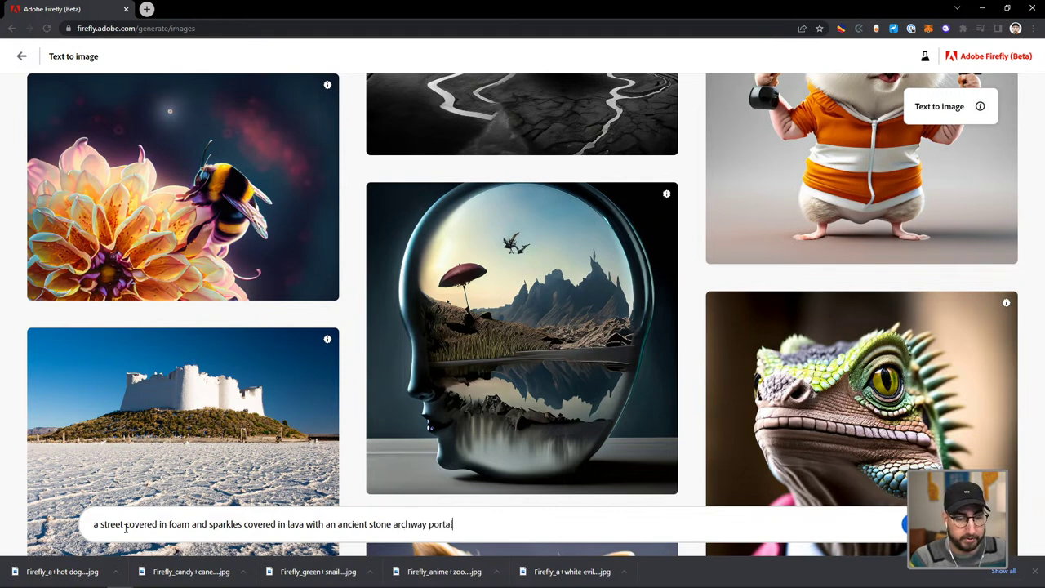
pyautogui.write(' glowing')
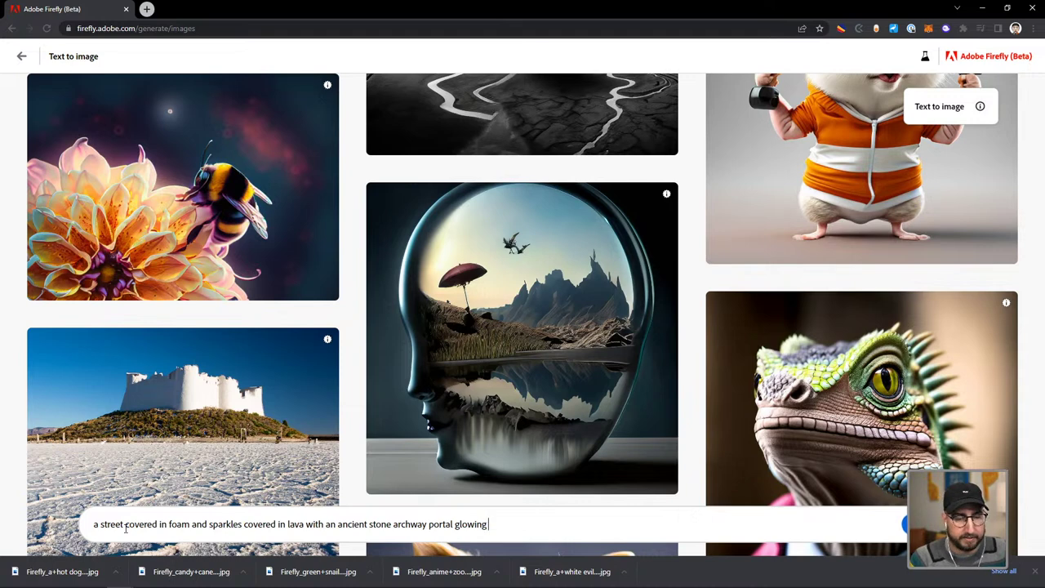
pyautogui.write(' biolumi')
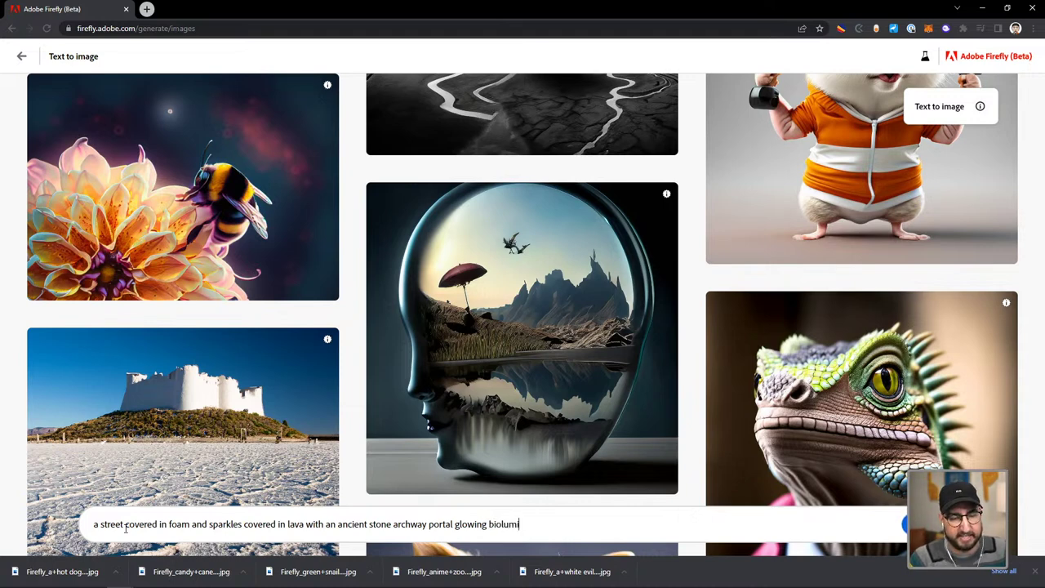
pyautogui.write('scent')
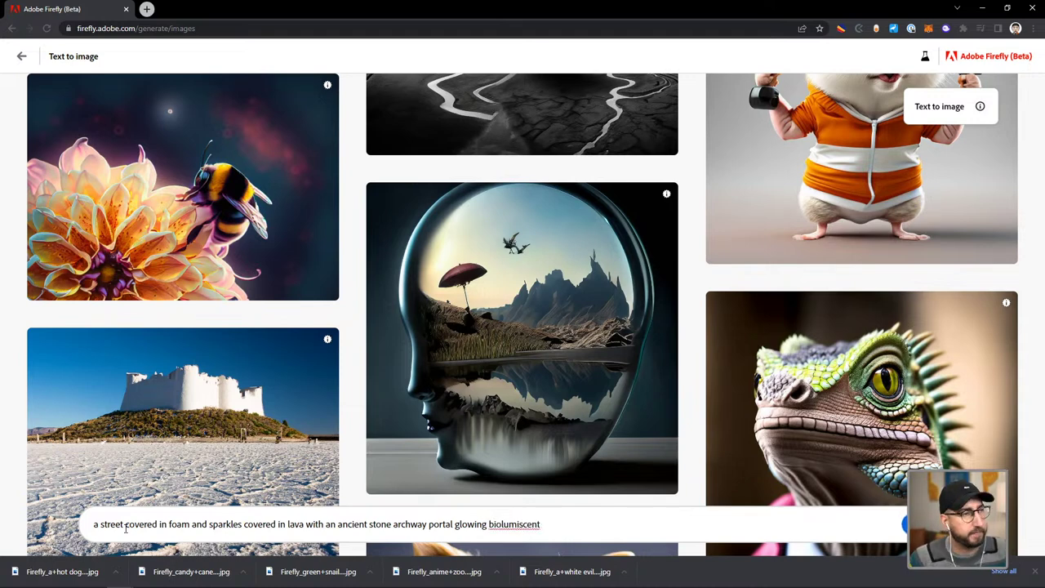
# - Correct the typo to 'bioluminescent' and generate the images
pyautogui.rightClick(531, 527)
pyautogui.click(512, 526)
pyautogui.rightClick(513, 527)
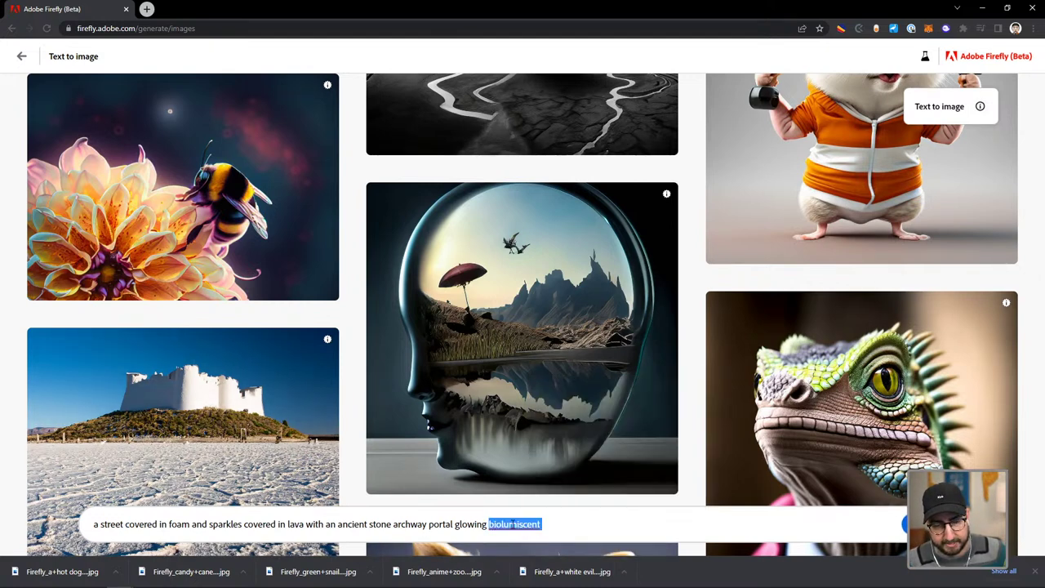
pyautogui.click(503, 525)
pyautogui.doubleClick(508, 525)
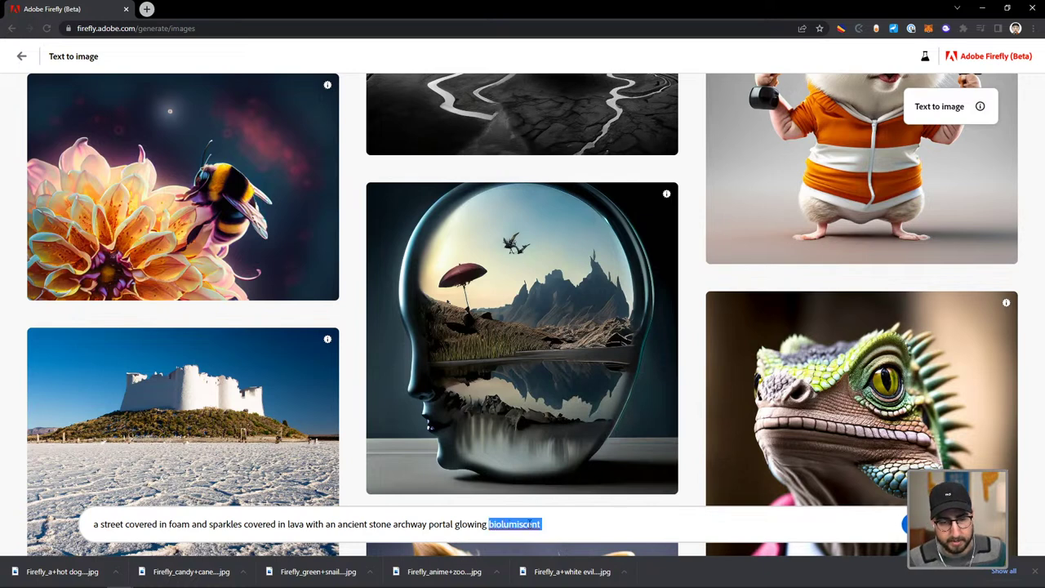
pyautogui.click(517, 524)
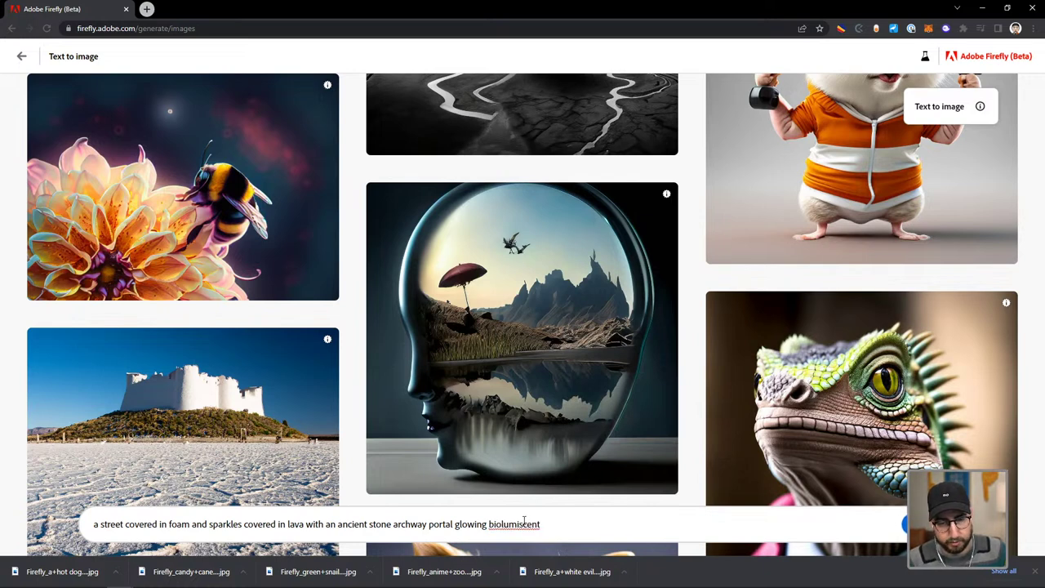
pyautogui.write('ne')
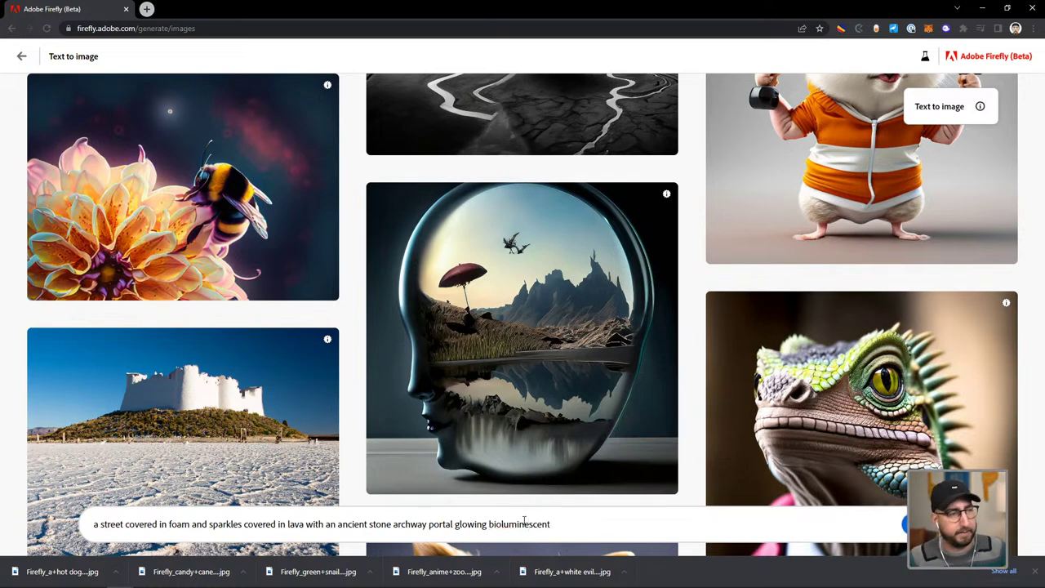
pyautogui.press('Return')
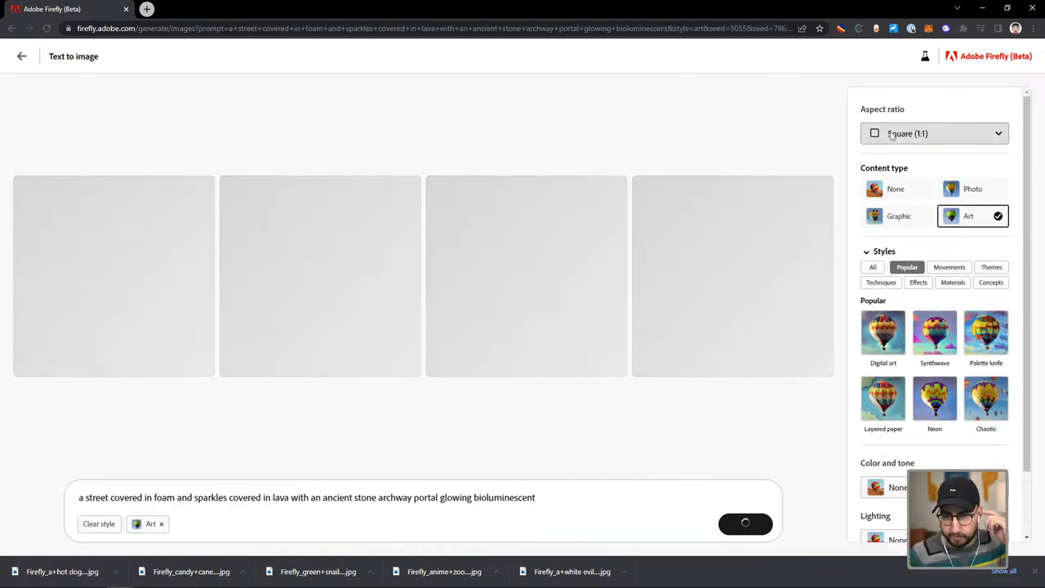
# - Leave the aspect ratio at Square (1:1) and regenerate with 'bioluminescent' replaced by 'pearlescent'
pyautogui.click(972, 133)
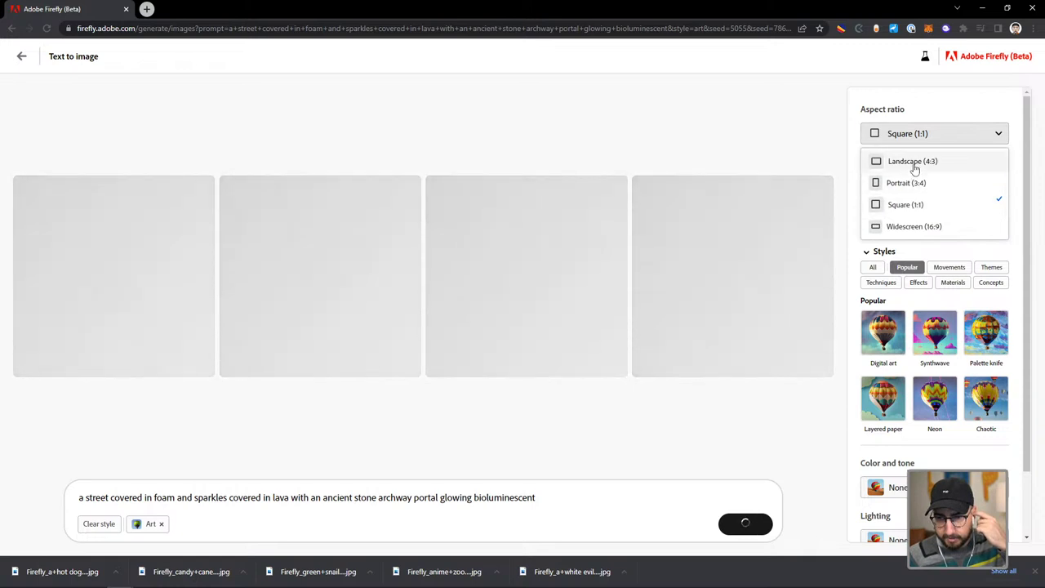
pyautogui.click(585, 65)
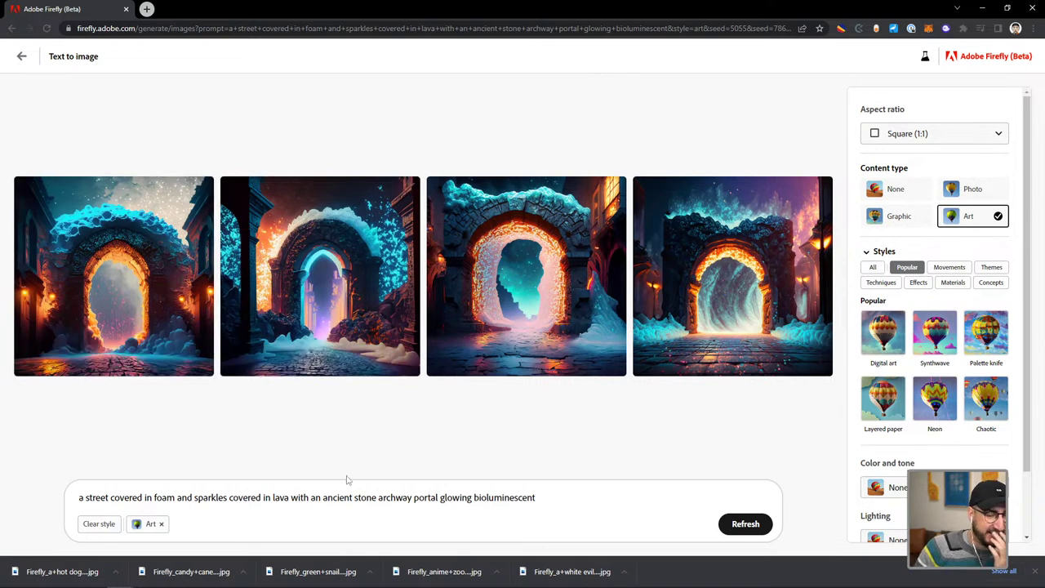
pyautogui.click(541, 497)
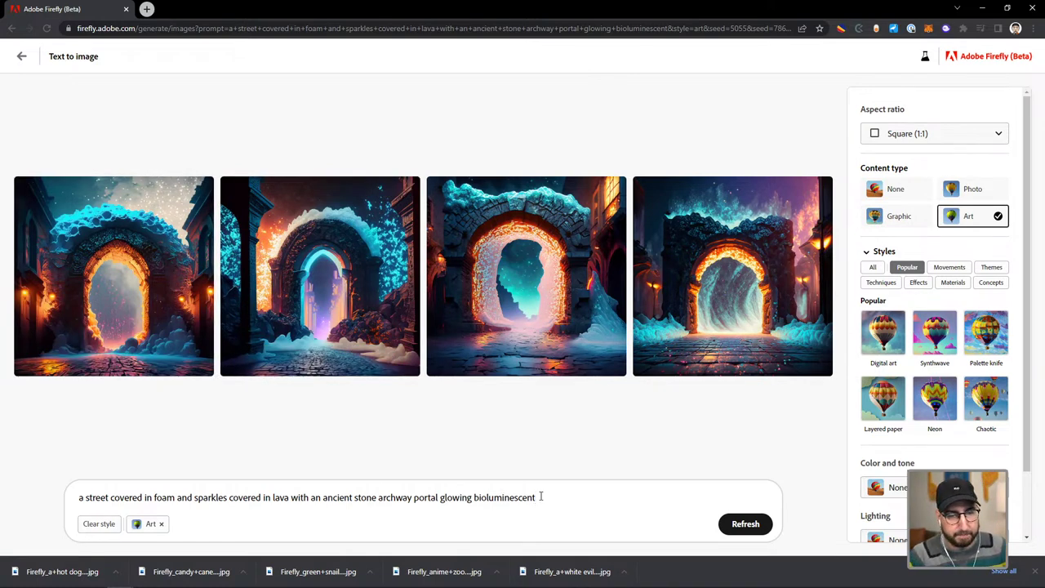
pyautogui.doubleClick(523, 497)
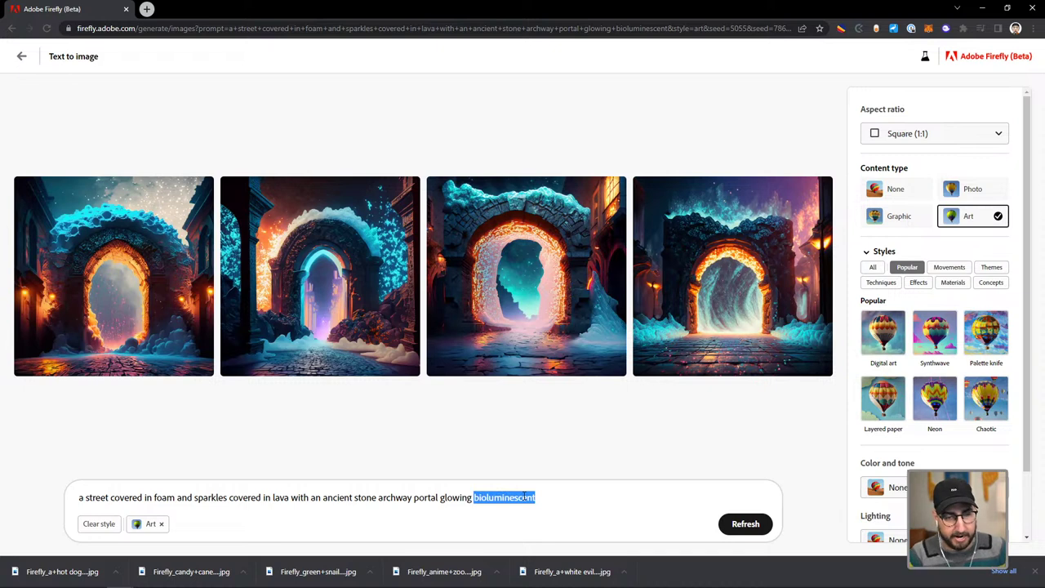
pyautogui.write('pearlescent')
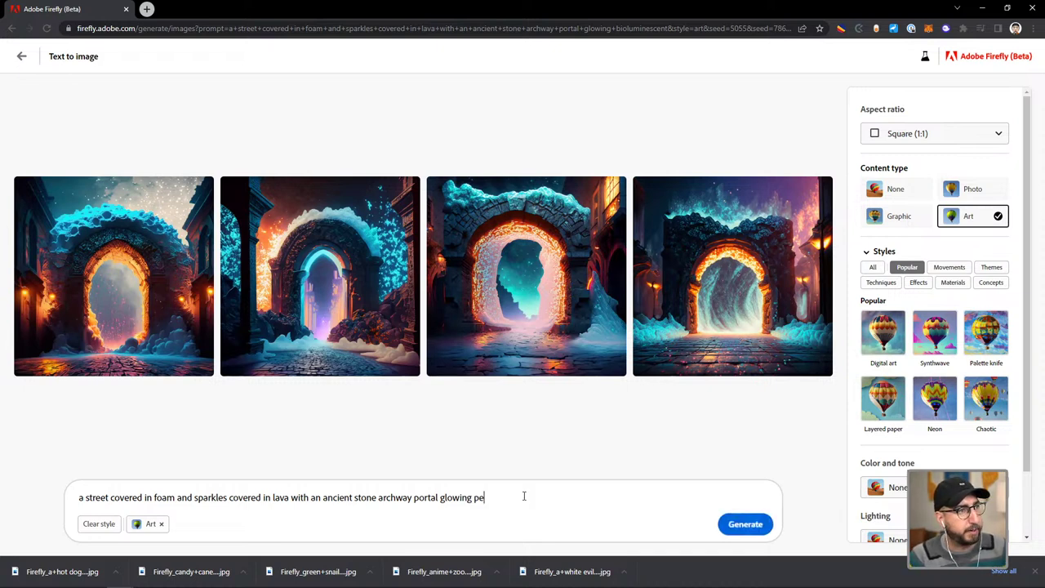
pyautogui.press('Return')
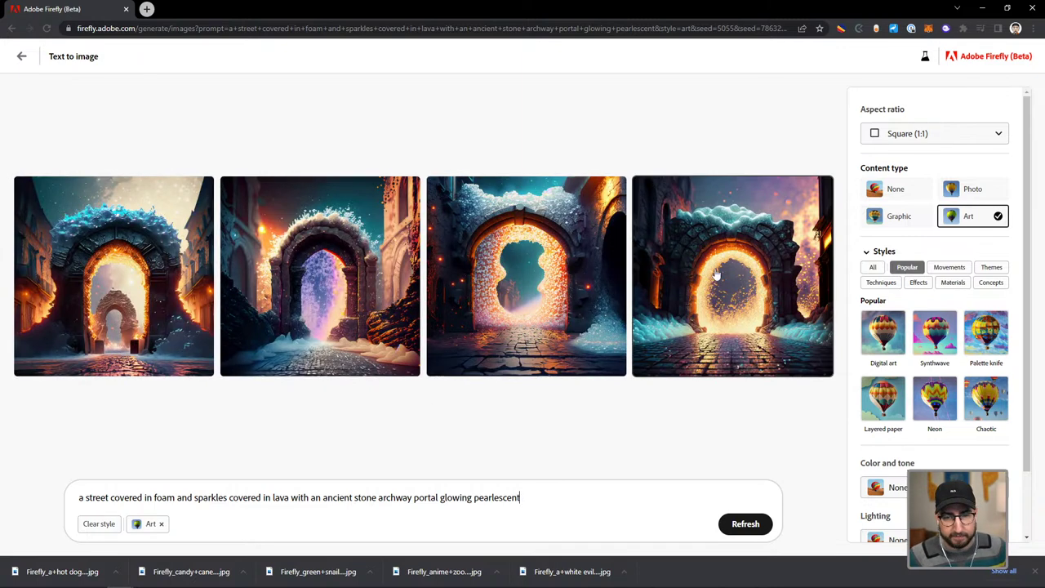
# - Append 'with floating runes hovering around' to the prompt and regenerate the archway images
pyautogui.moveTo(732, 316)
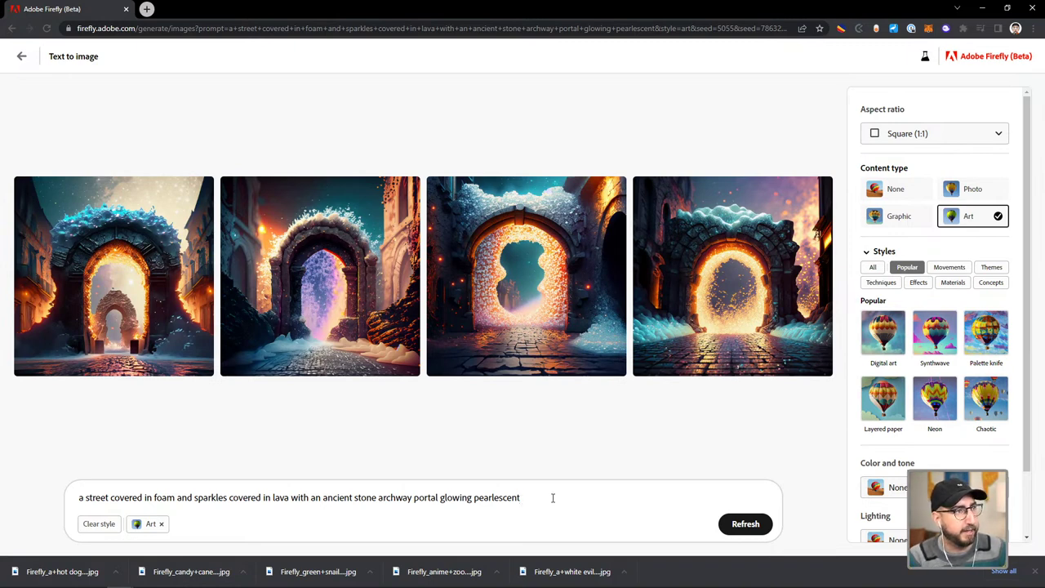
pyautogui.write('with ')
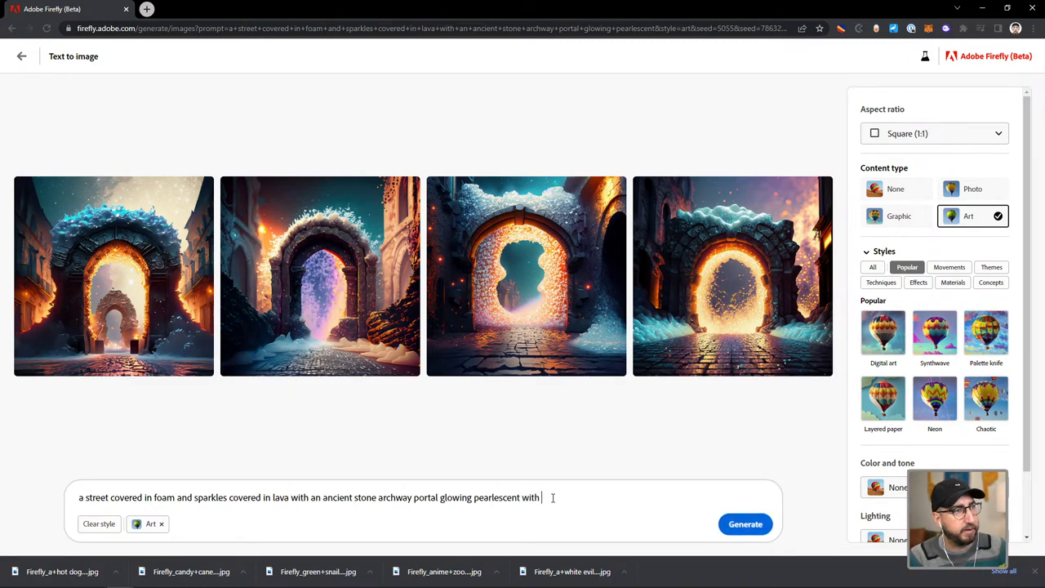
pyautogui.write('floating ')
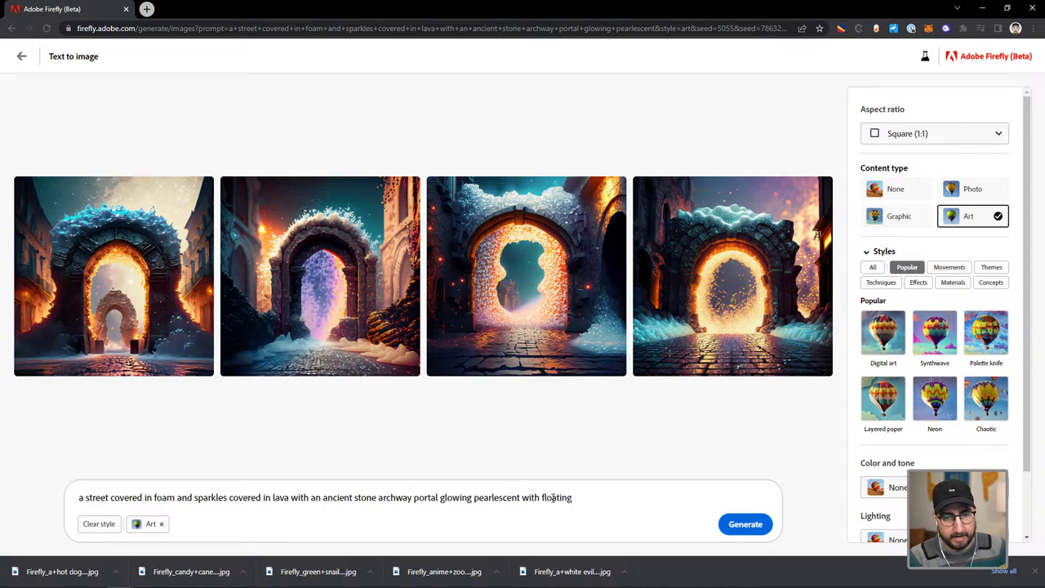
pyautogui.write('runes')
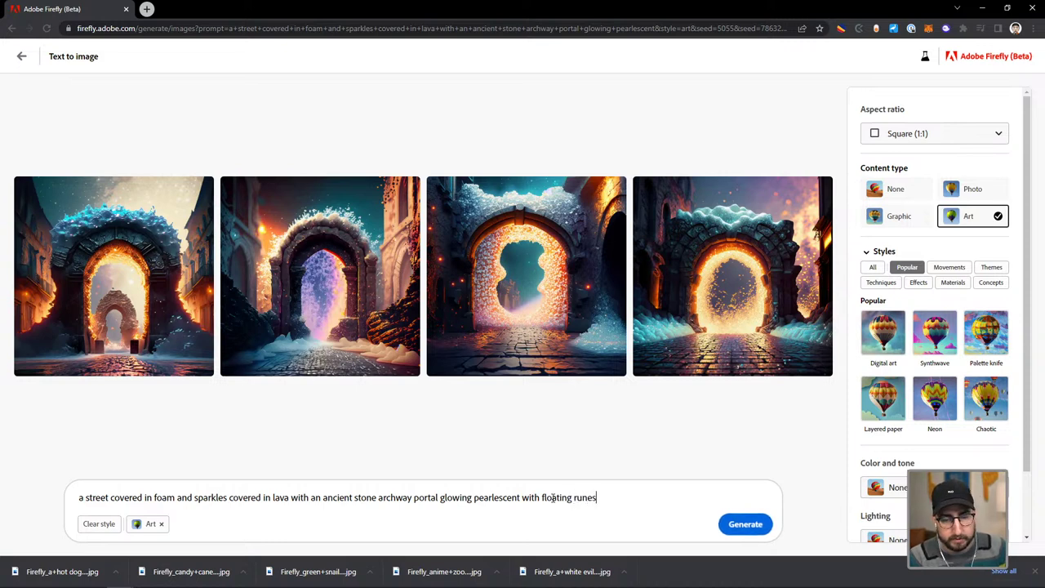
pyautogui.write(' hovering around')
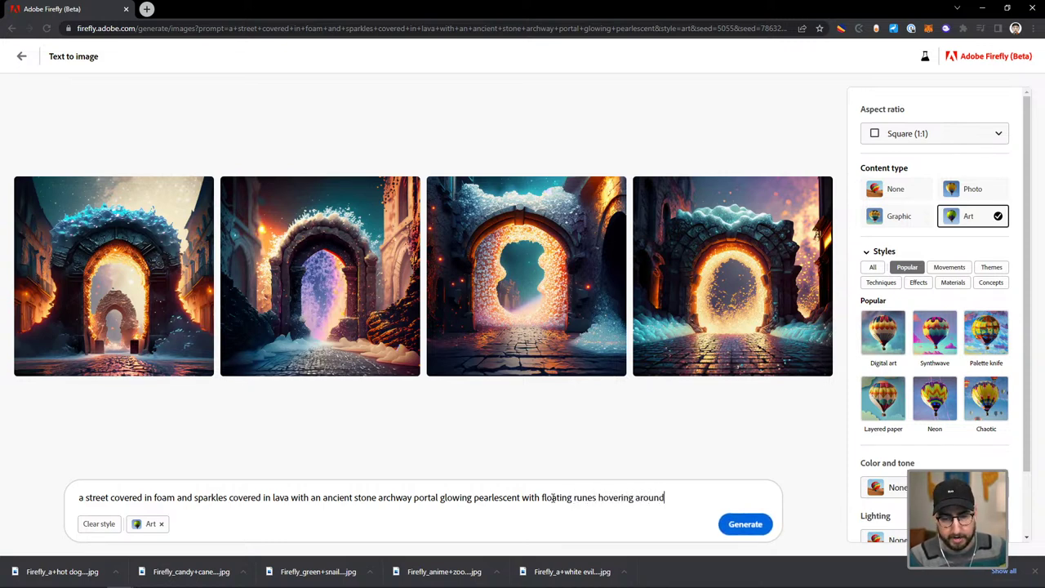
pyautogui.press('Return')
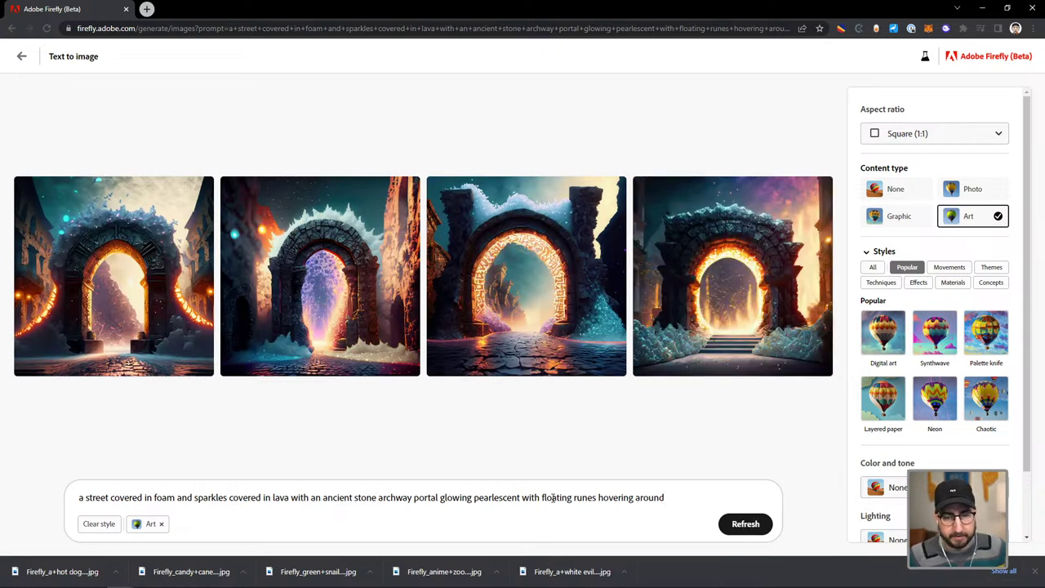
# - Replace 'runes' with 'glowing stones' in the prompt and regenerate the images
pyautogui.doubleClick(585, 500)
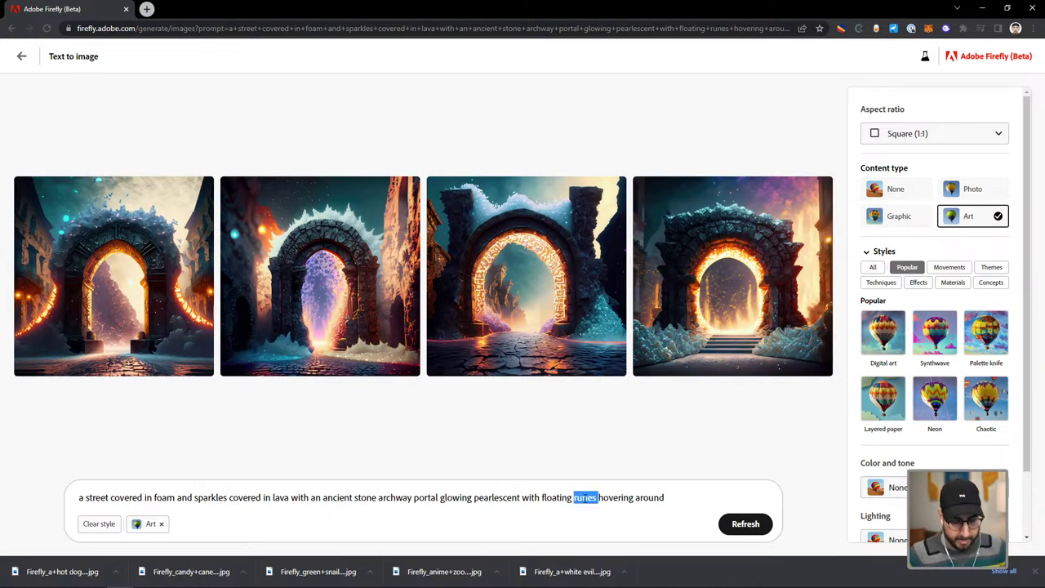
pyautogui.write('glowing ston')
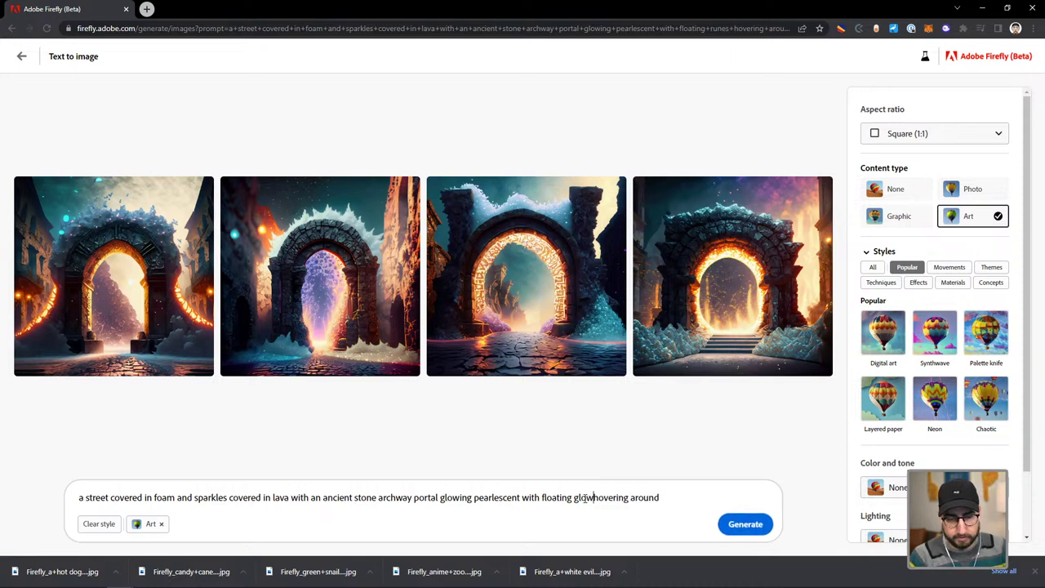
pyautogui.write('es')
pyautogui.press('Return')
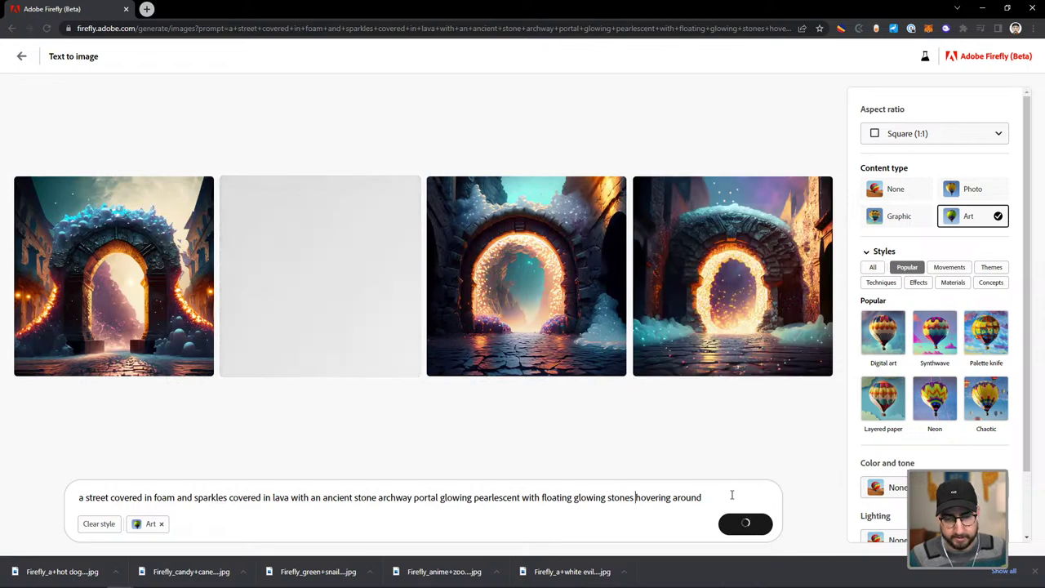
# - Add 'swirling smoke' to the end of the prompt and generate fresh archway images
pyautogui.click(732, 494)
pyautogui.write('s')
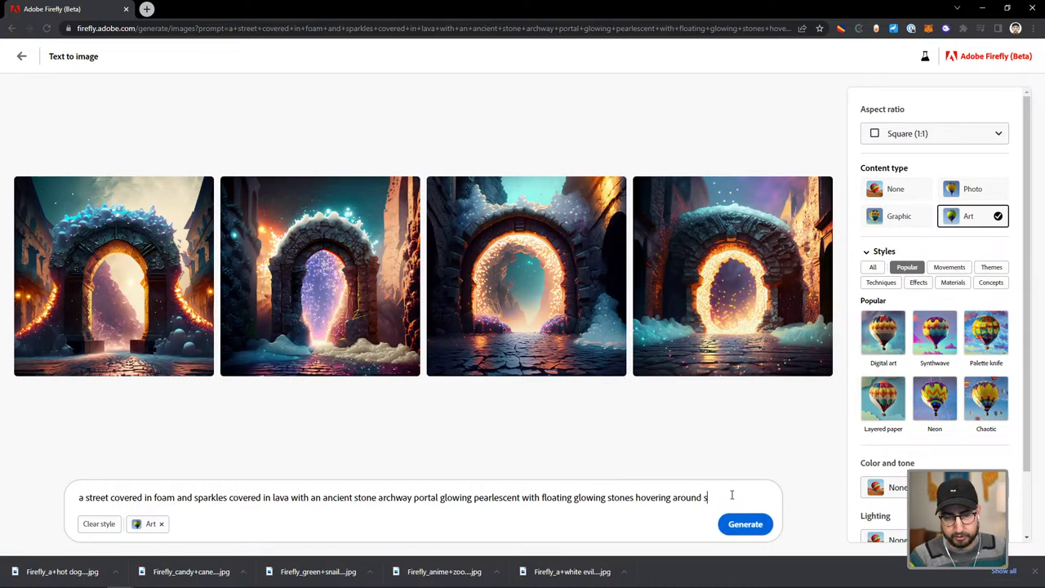
pyautogui.write('wirling smoke')
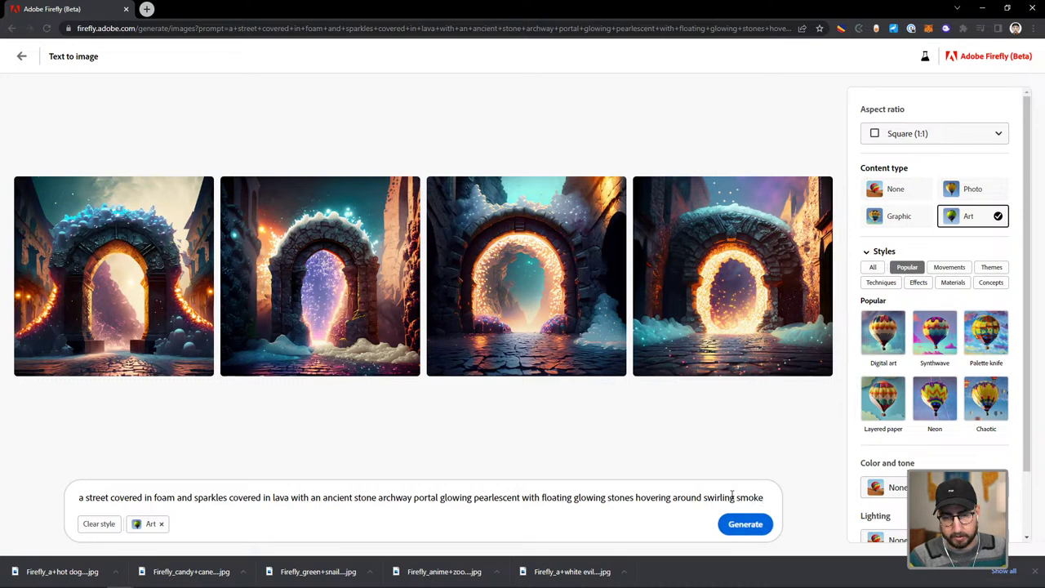
pyautogui.press('Return')
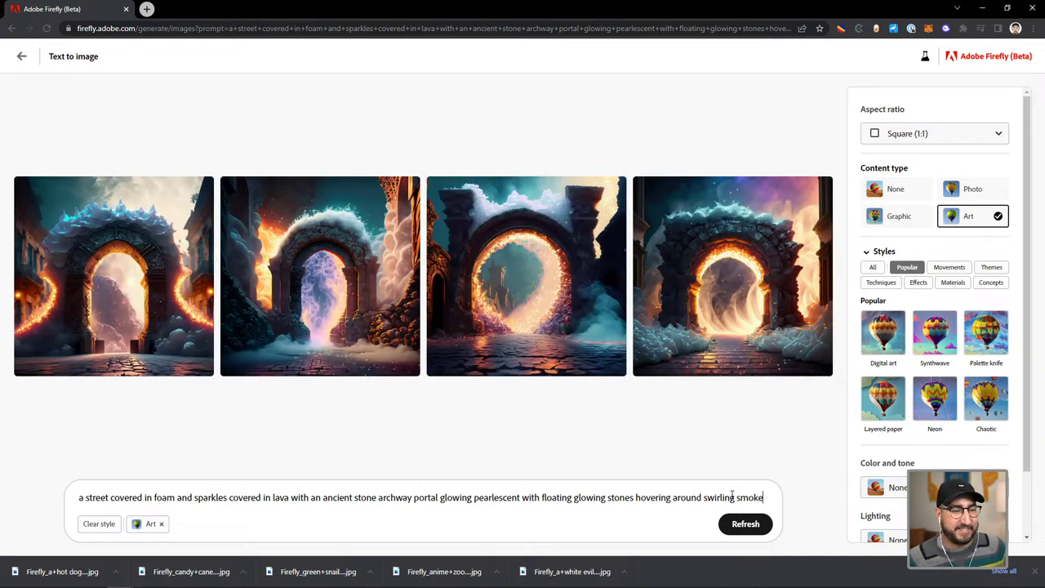
pyautogui.click(139, 288)
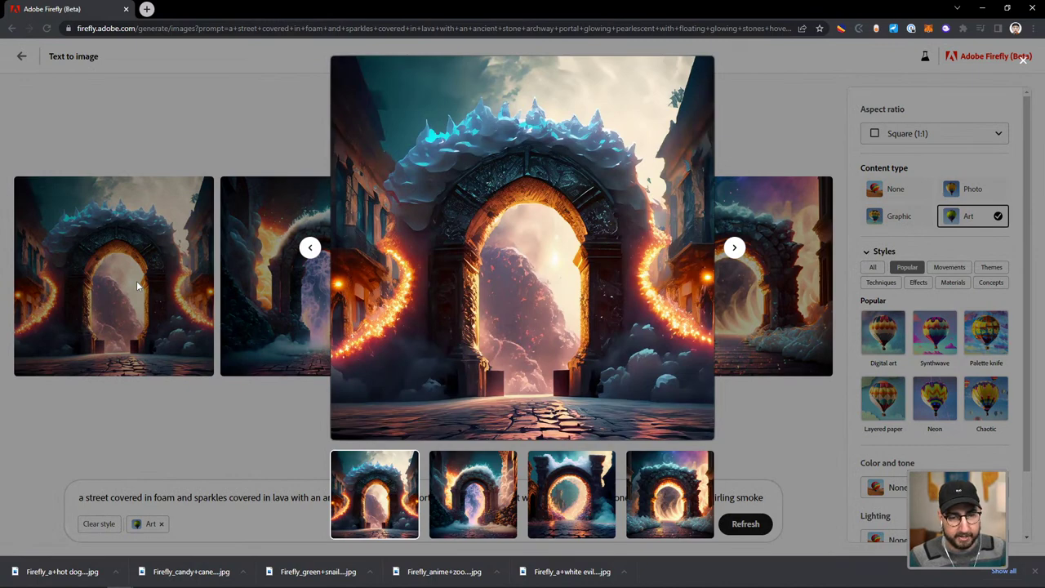
pyautogui.click(136, 281)
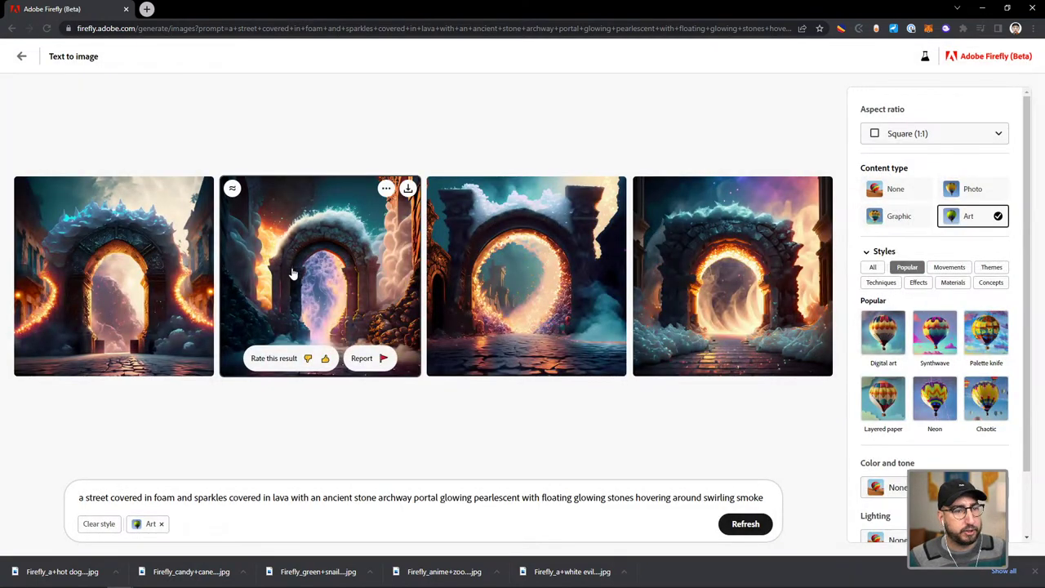
pyautogui.click(292, 272)
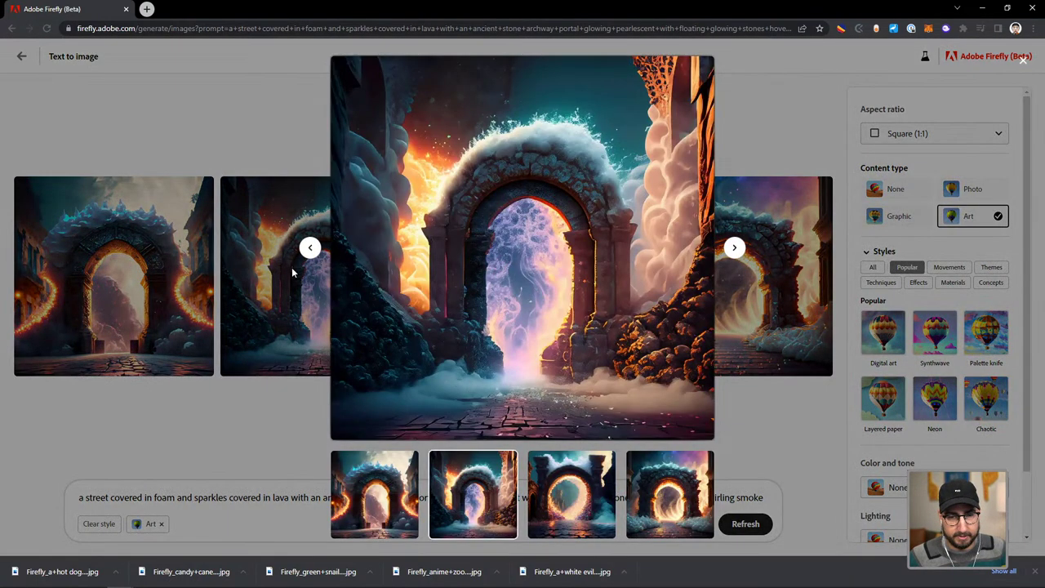
pyautogui.click(291, 267)
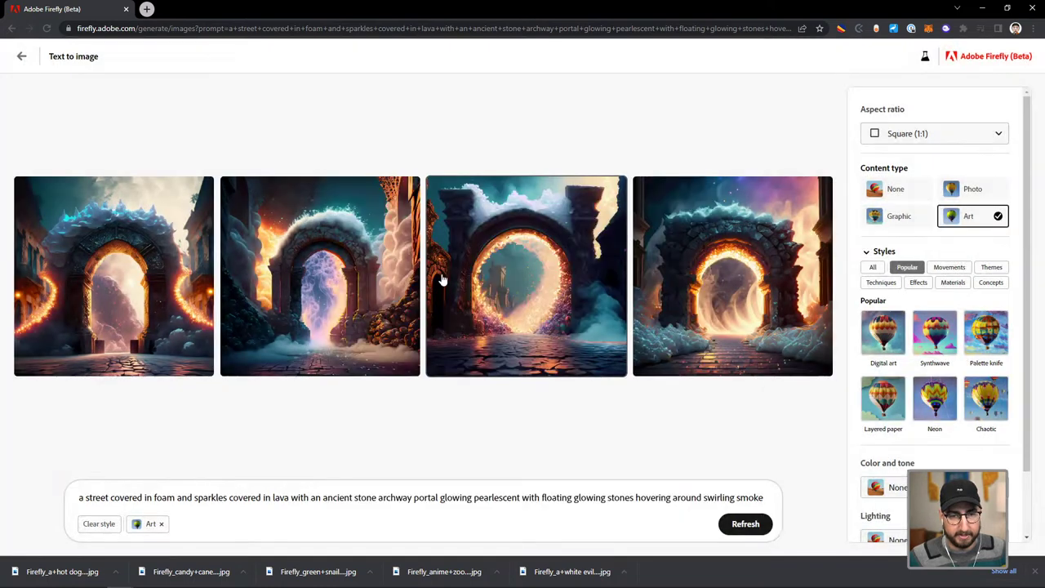
pyautogui.click(487, 273)
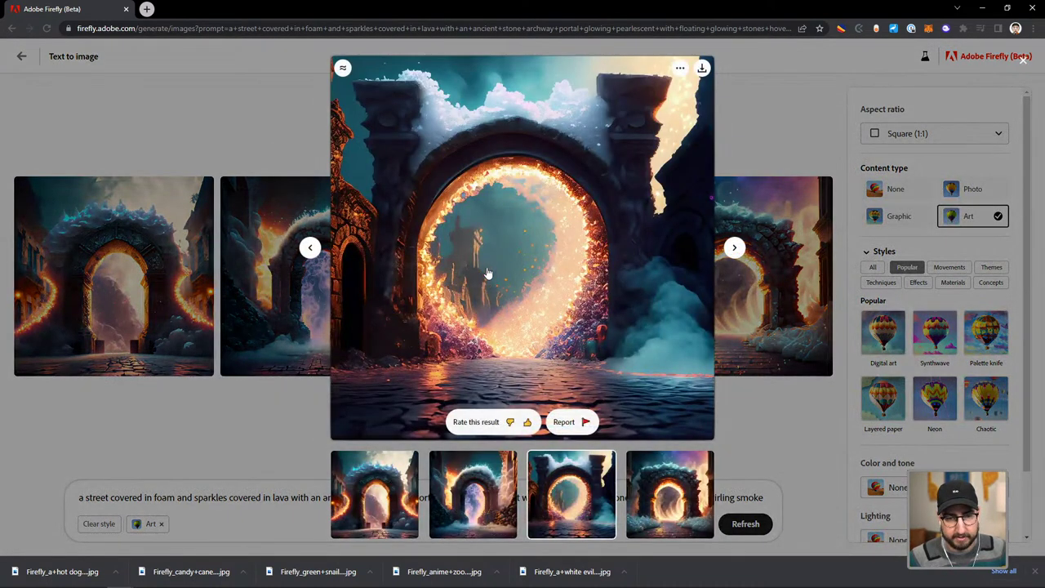
pyautogui.click(741, 294)
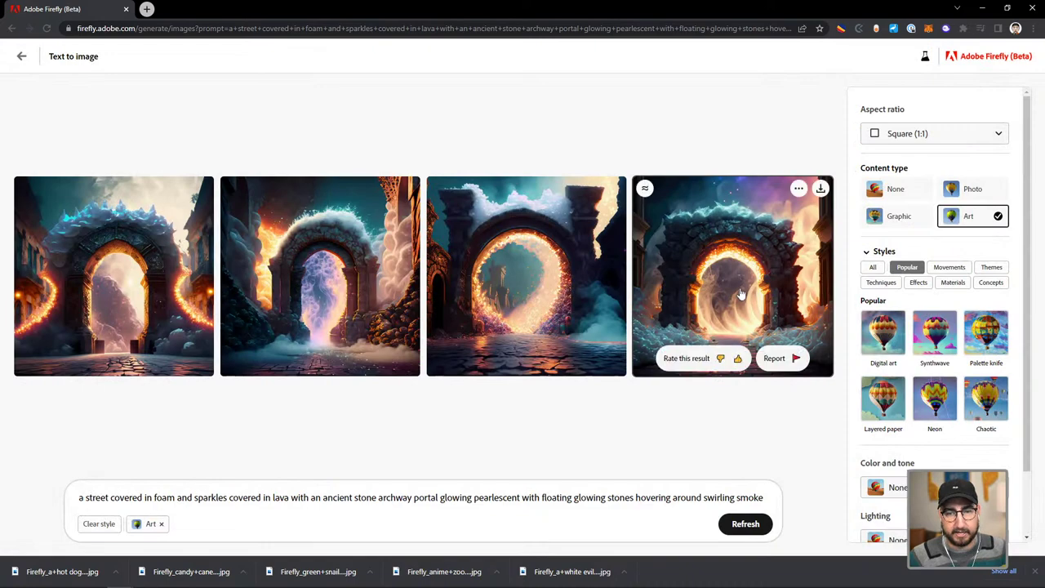
pyautogui.click(742, 294)
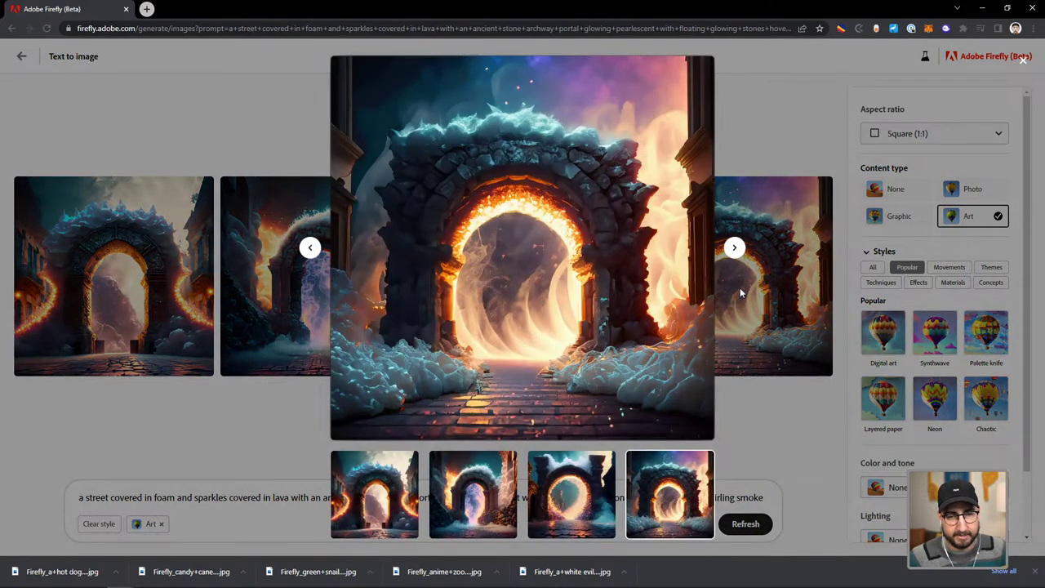
pyautogui.click(742, 294)
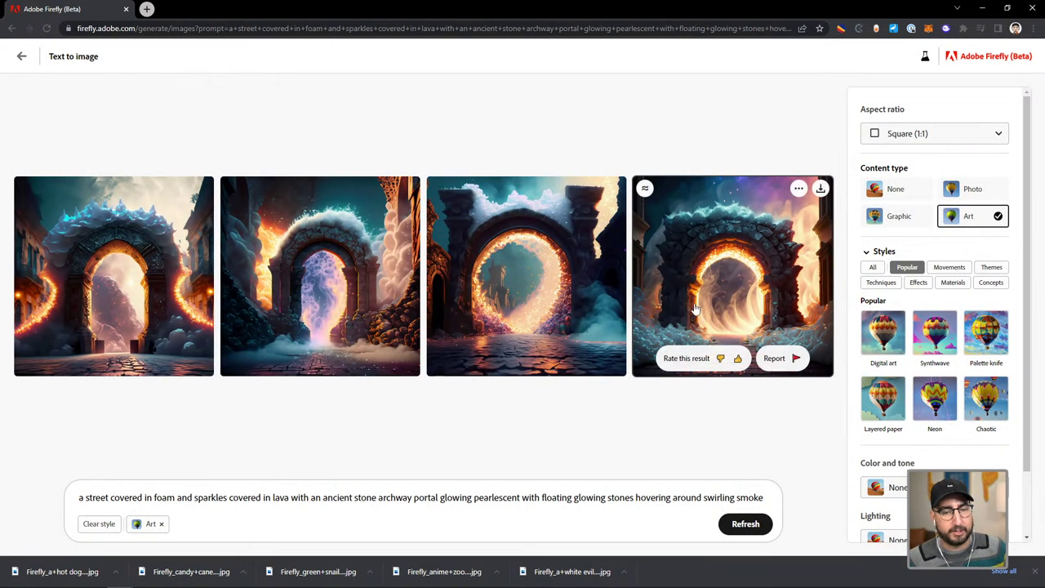
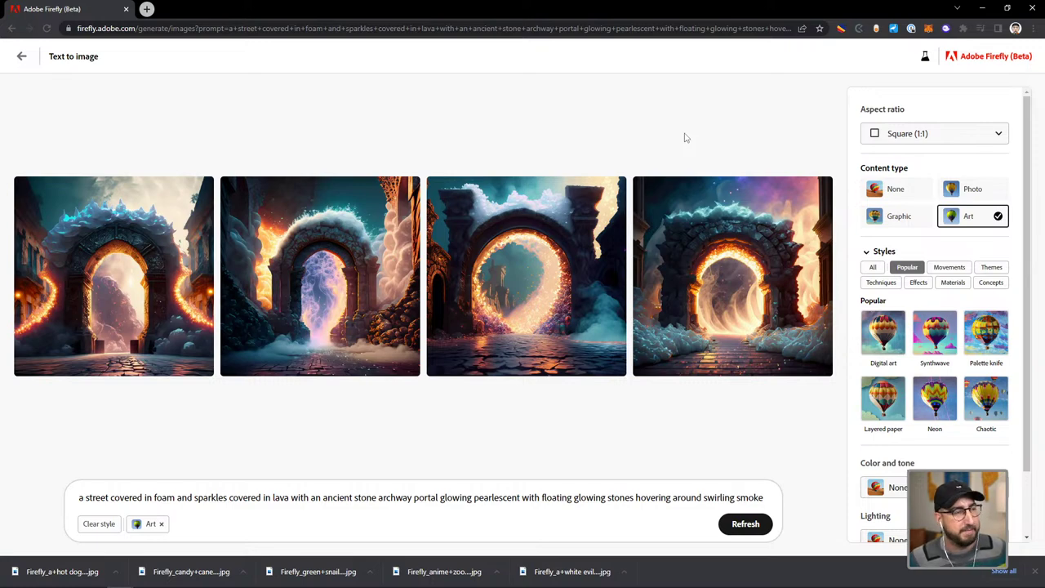
# - Download the second stone archway portal image from Firefly and go back to the Illustrator story layout
pyautogui.click(370, 263)
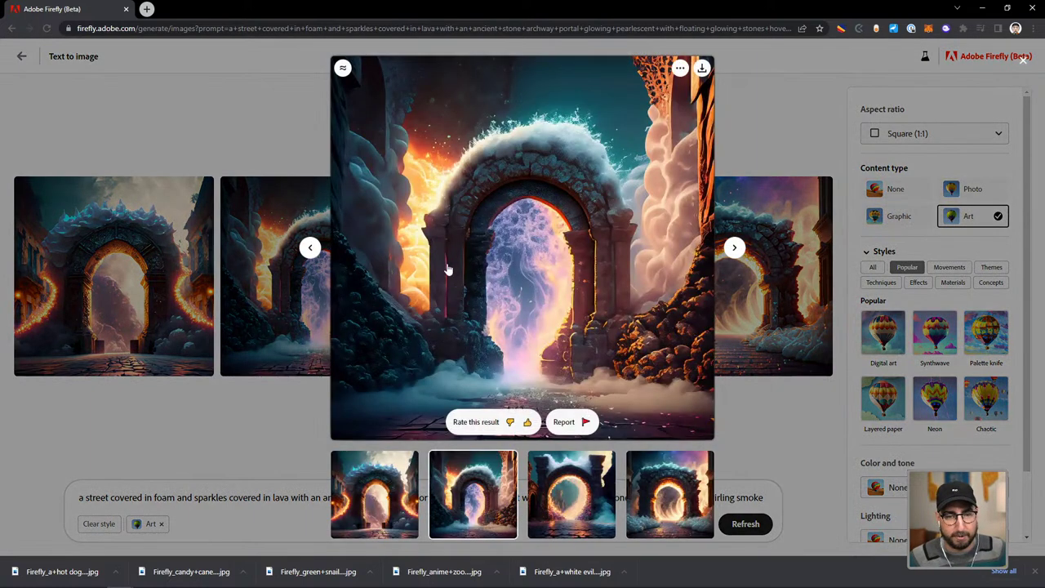
pyautogui.click(703, 69)
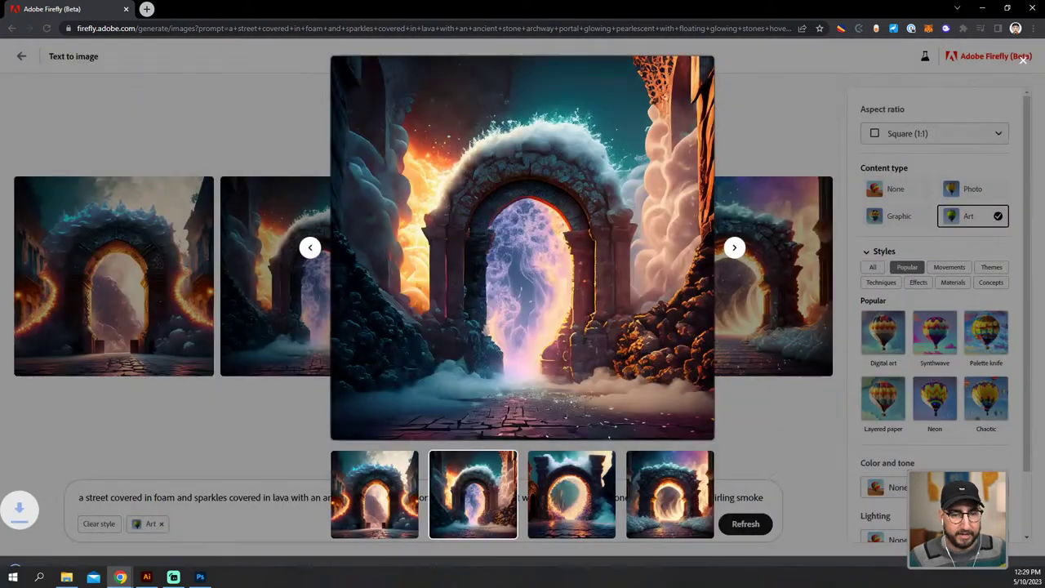
pyautogui.moveTo(242, 568)
pyautogui.click(146, 576)
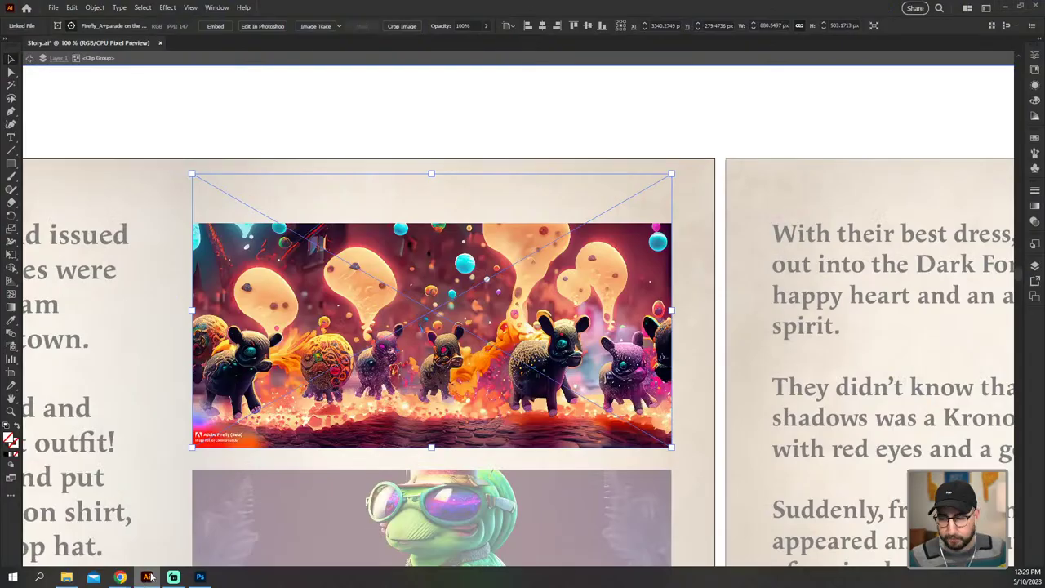
# - Zoom to the hot-dog spread's empty boxes and place the downloaded archway image on the page
pyautogui.click(373, 140)
pyautogui.hotkey('ctrl', '-')
pyautogui.hotkey('ctrl', '-')
pyautogui.scroll(-5, 405, 424)
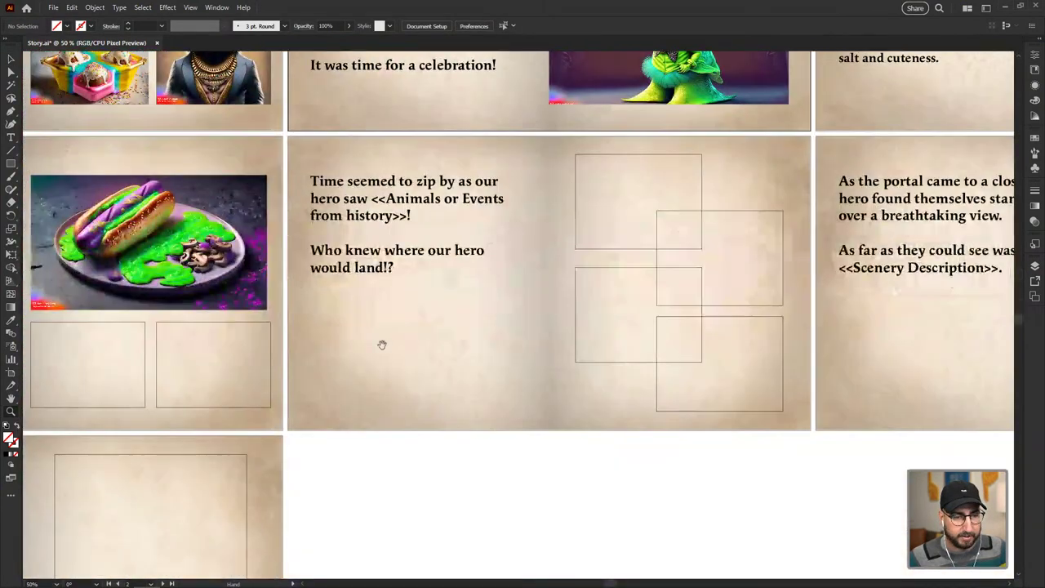
pyautogui.hscroll(-3, 415, 338)
pyautogui.keyDown('ctrl'); pyautogui.click(379, 346); pyautogui.keyUp('ctrl')
pyautogui.click(379, 346)
pyautogui.scroll(2, 371, 359)
pyautogui.hscroll(-5, 372, 359)
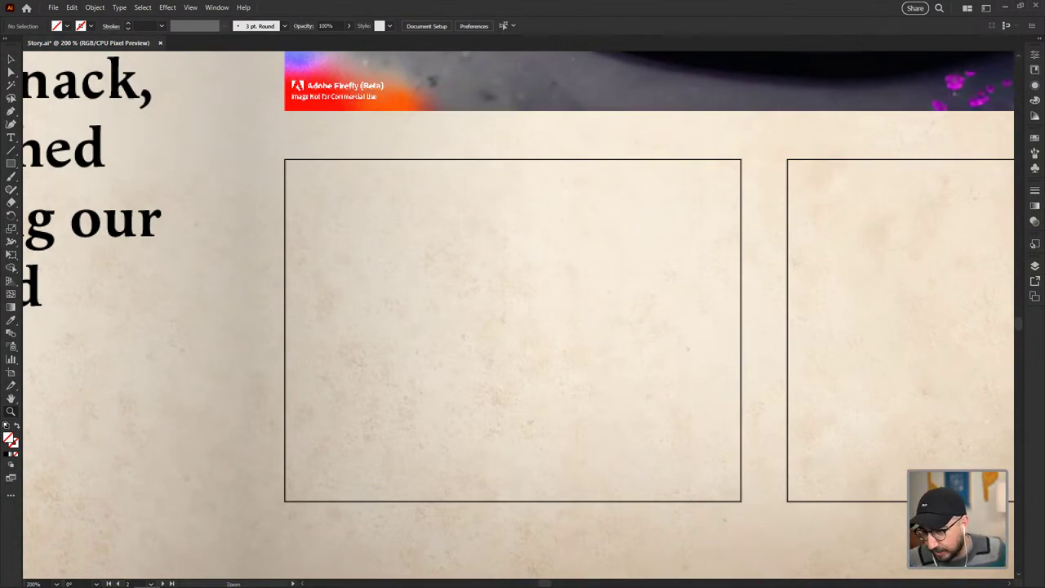
pyautogui.moveTo(1037, 360); pyautogui.dragTo(594, 372)
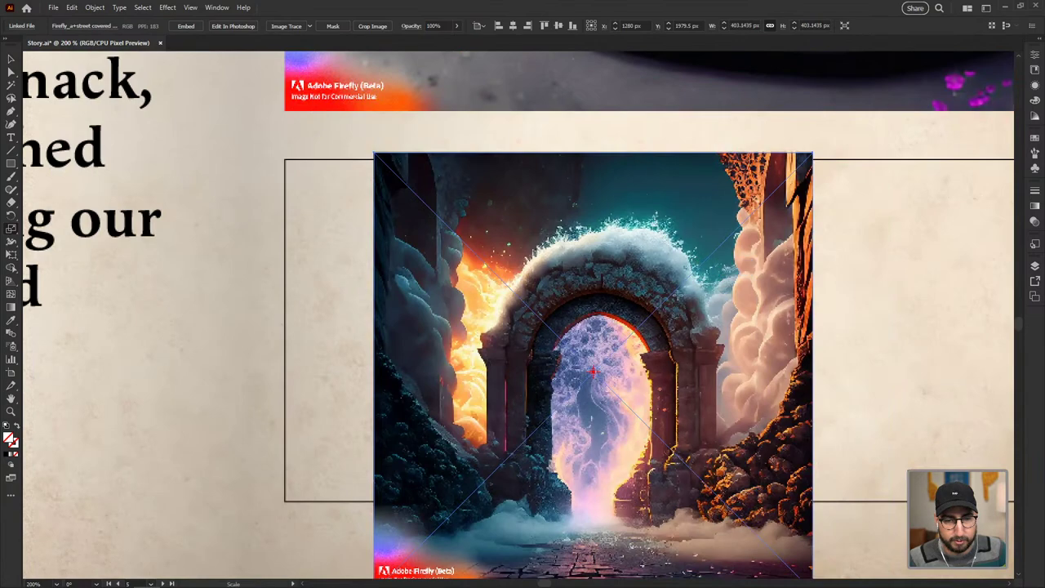
pyautogui.hotkey('ctrl', '1')
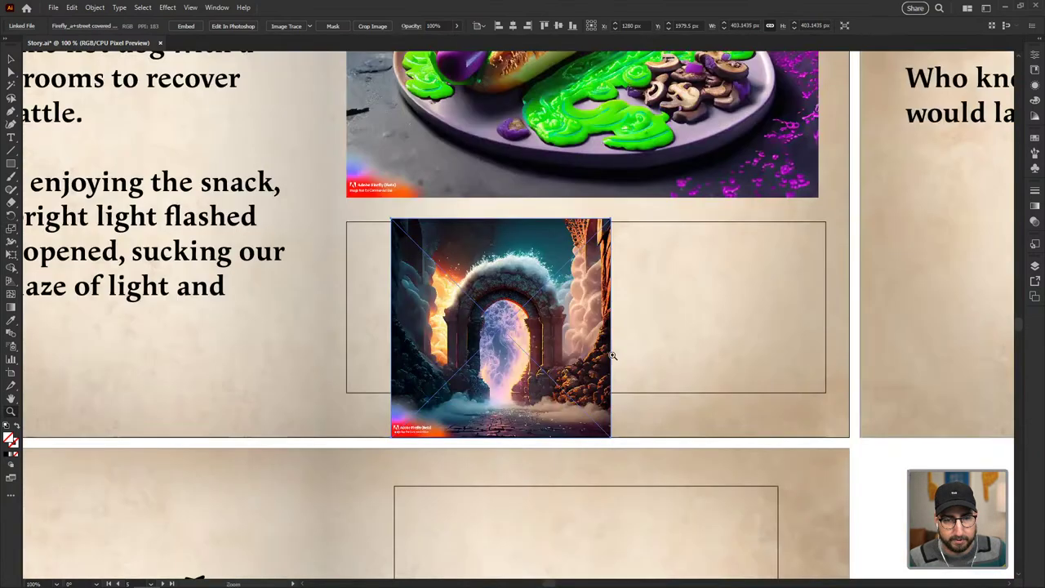
# - Clip the archway image to the empty frame, then shift and enlarge it inside the frame
pyautogui.press('v')
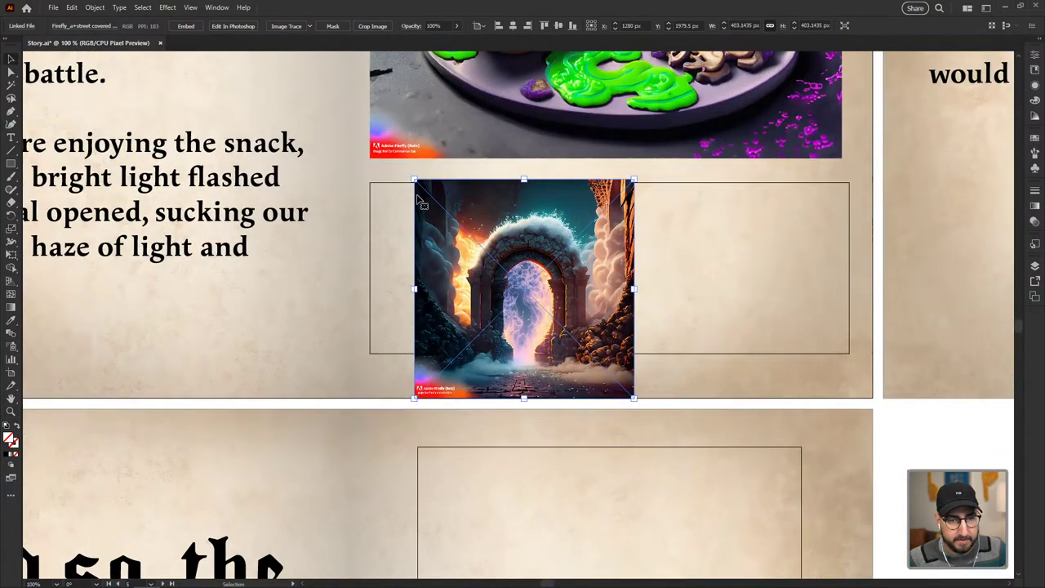
pyautogui.keyDown('shift'); pyautogui.click(402, 188); pyautogui.keyUp('shift')
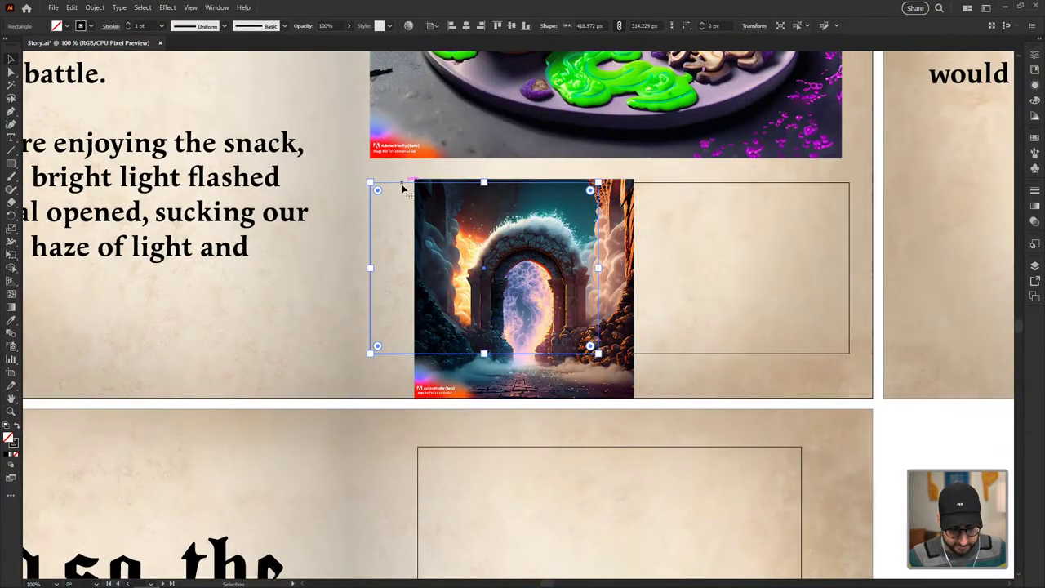
pyautogui.rightClick(479, 219)
pyautogui.click(523, 362)
pyautogui.doubleClick(512, 274)
pyautogui.moveTo(512, 274); pyautogui.dragTo(465, 273)
pyautogui.moveTo(583, 168); pyautogui.dragTo(691, 234)
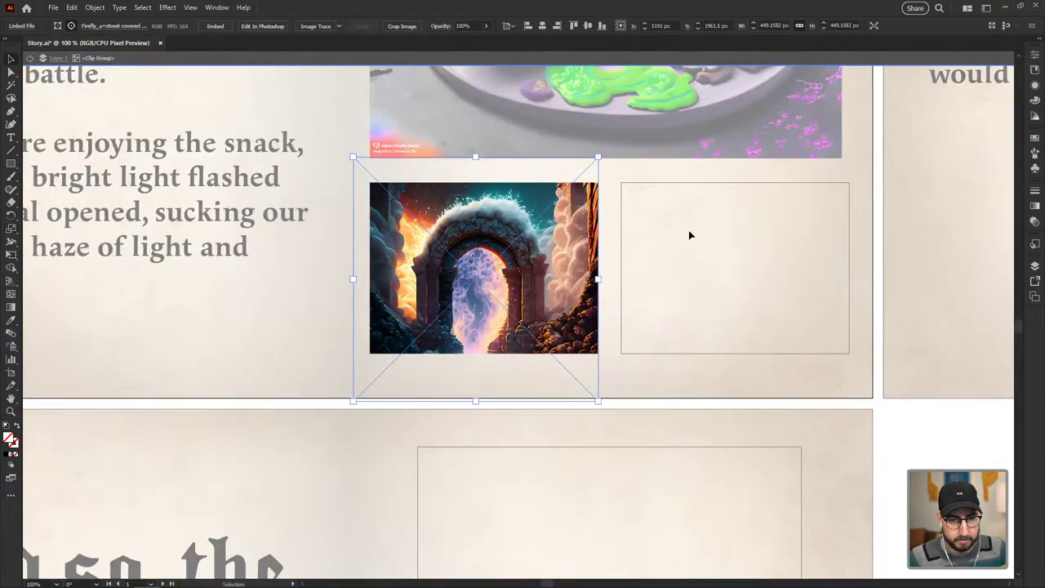
pyautogui.press('Escape')
# - Release the clipping mask and size the archway image to about 359 px, just under the hot dog picture
pyautogui.press('a')
pyautogui.moveTo(517, 297); pyautogui.dragTo(525, 285)
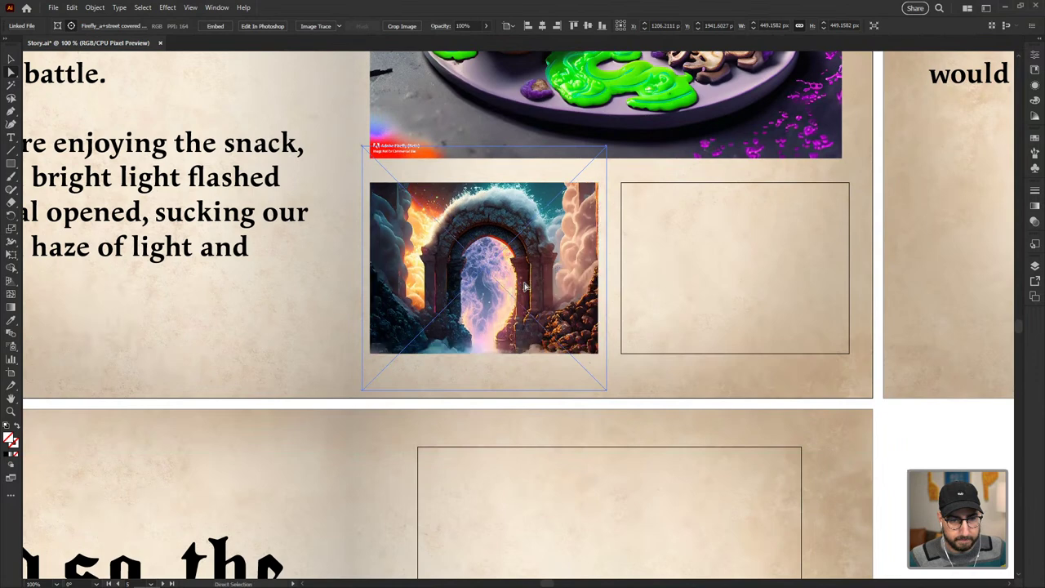
pyautogui.press('v')
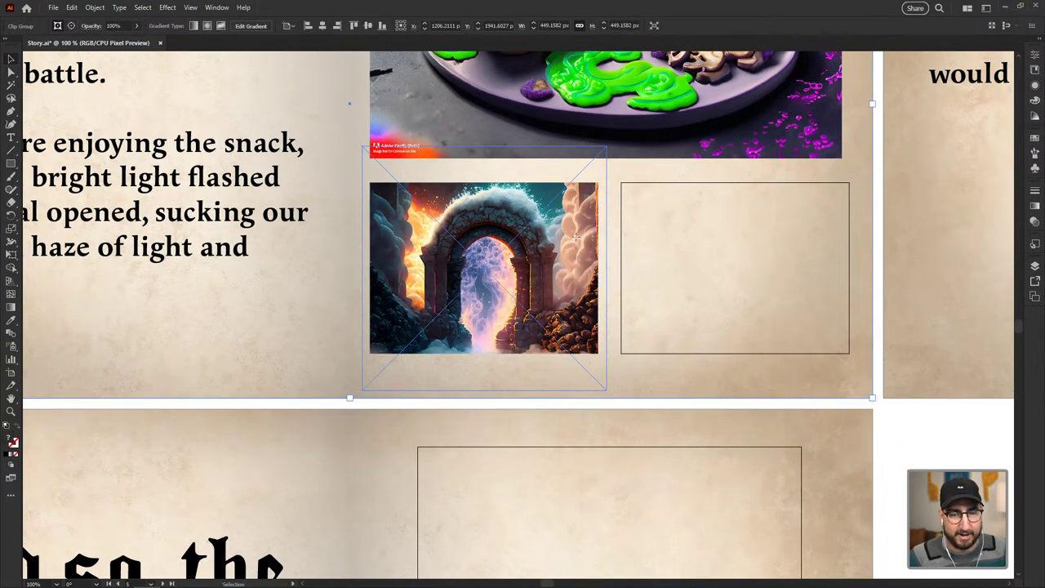
pyautogui.rightClick(577, 239)
pyautogui.click(626, 380)
pyautogui.click(586, 221)
pyautogui.moveTo(587, 221); pyautogui.dragTo(617, 255)
pyautogui.moveTo(637, 179); pyautogui.dragTo(614, 204)
pyautogui.moveTo(584, 293); pyautogui.dragTo(518, 233)
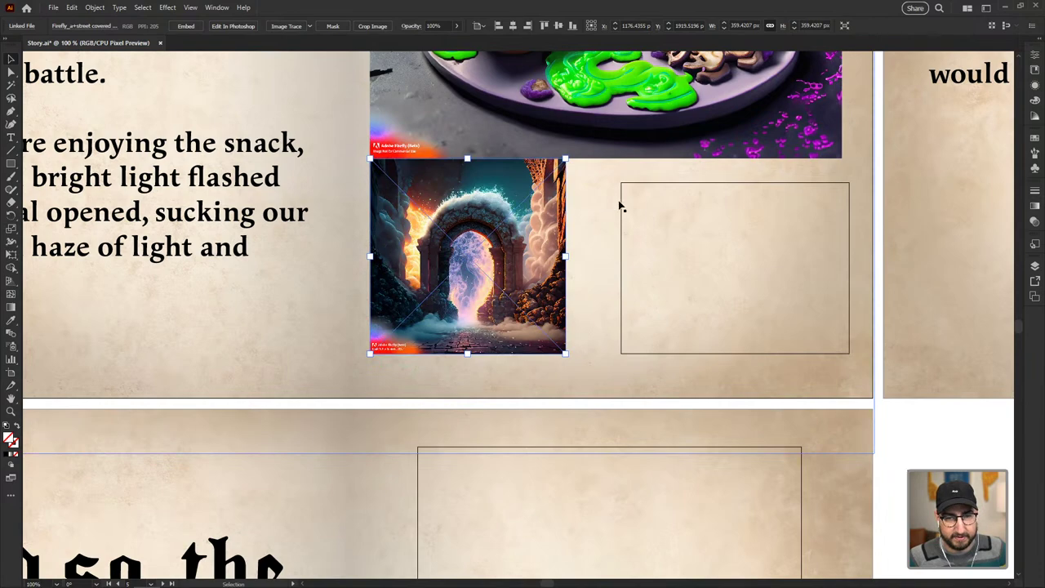
pyautogui.click(623, 204)
# - Delete the leftover empty frame and bring the hot-dog spread's text and images into view
pyautogui.press('Delete')
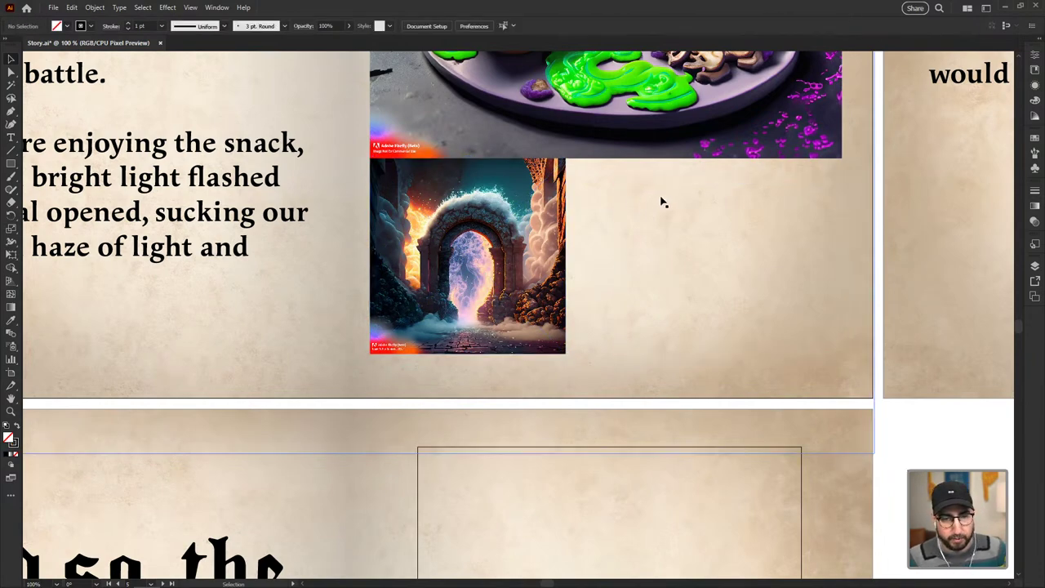
pyautogui.press('z')
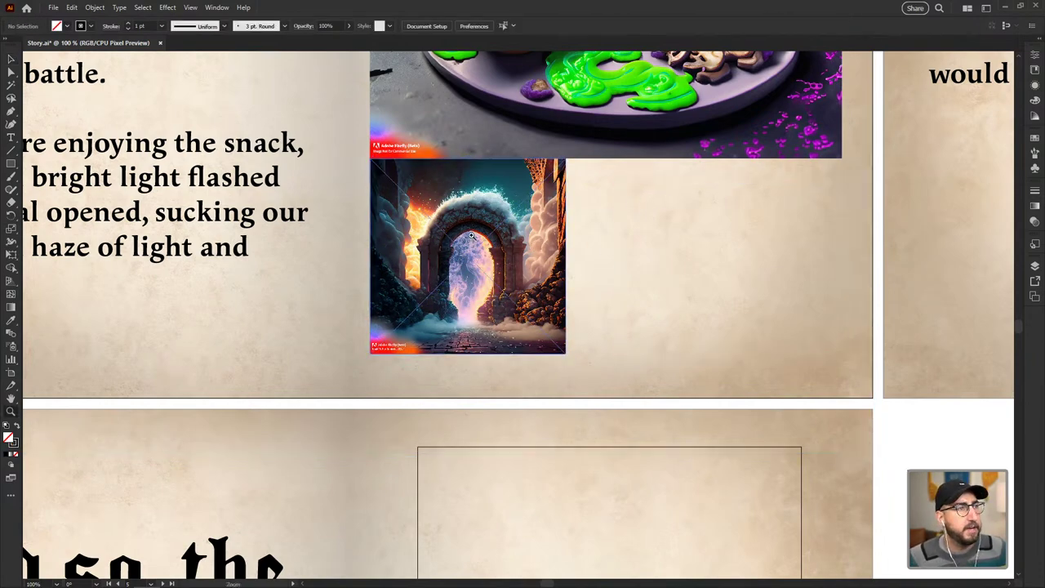
pyautogui.keyDown('alt'); pyautogui.click(527, 245); pyautogui.keyUp('alt')
pyautogui.moveTo(469, 308); pyautogui.dragTo(442, 367)
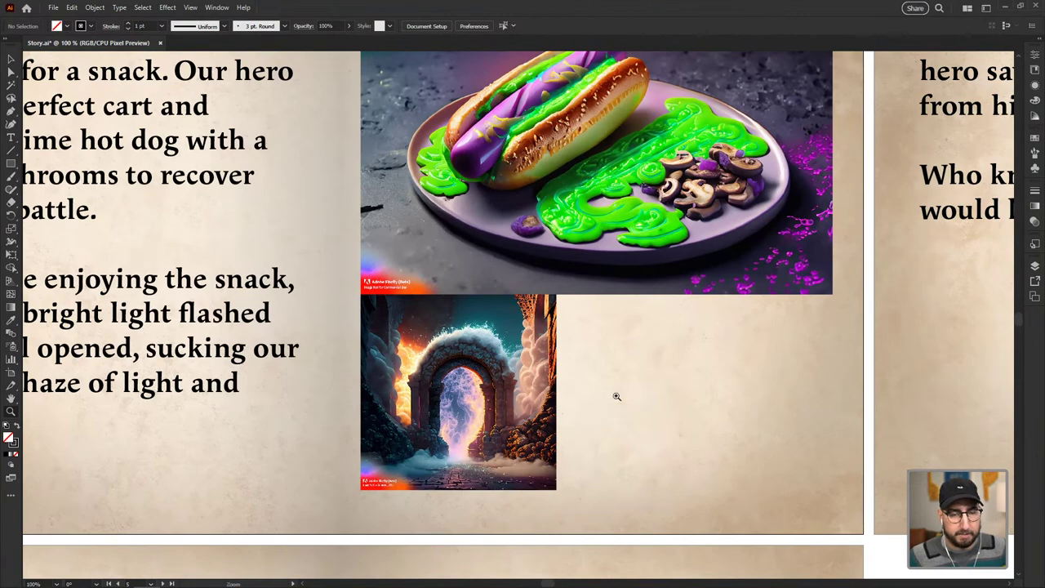
pyautogui.press('space')
pyautogui.moveTo(383, 323); pyautogui.dragTo(507, 345)
pyautogui.hotkey('ctrl', '-')
pyautogui.hotkey('ctrl', '-')
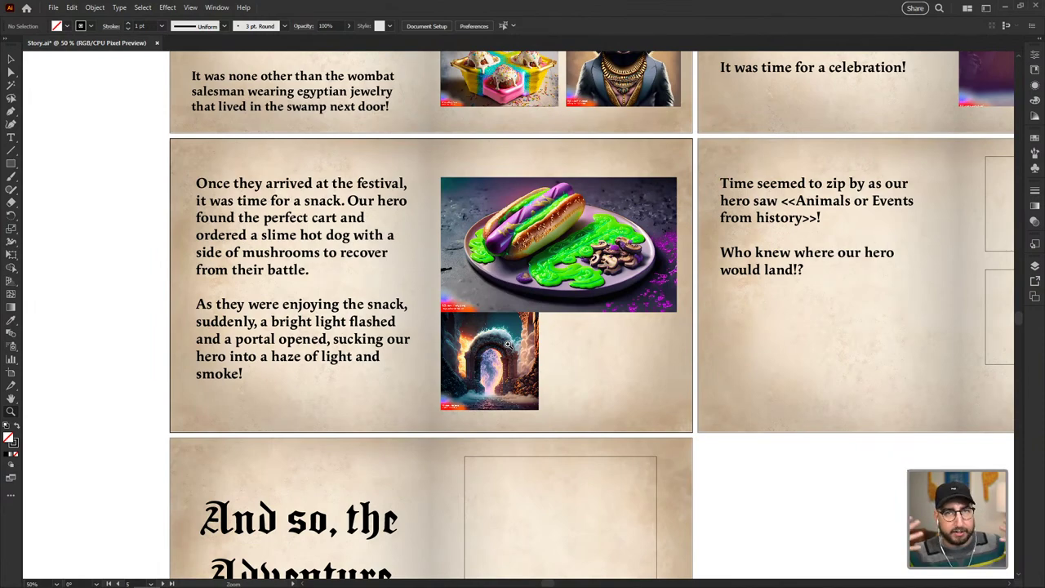
pyautogui.hotkey('ctrl', '+')
pyautogui.hotkey('ctrl', '+')
pyautogui.moveTo(509, 346); pyautogui.dragTo(623, 435)
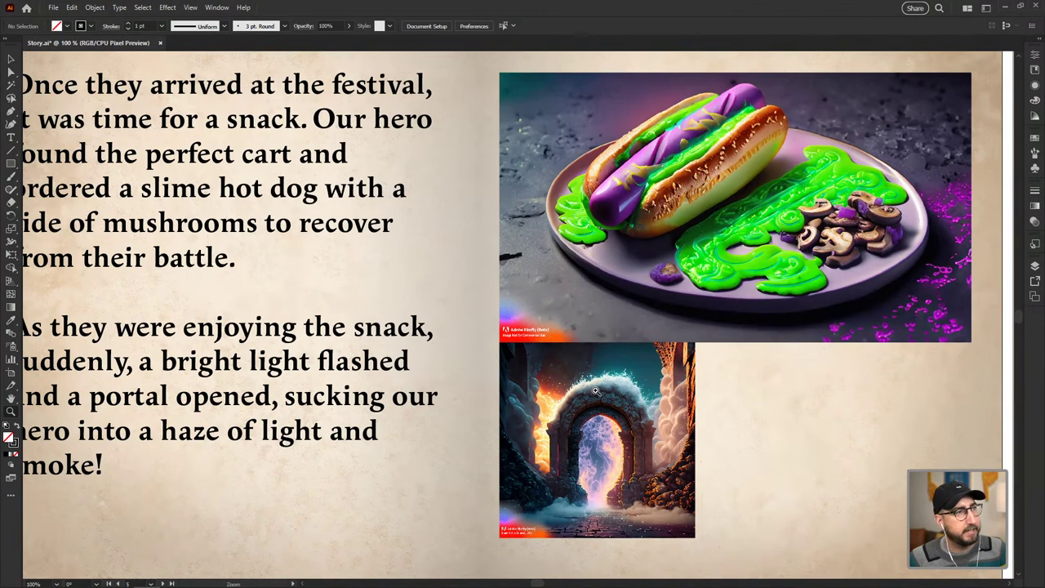
pyautogui.press('z')
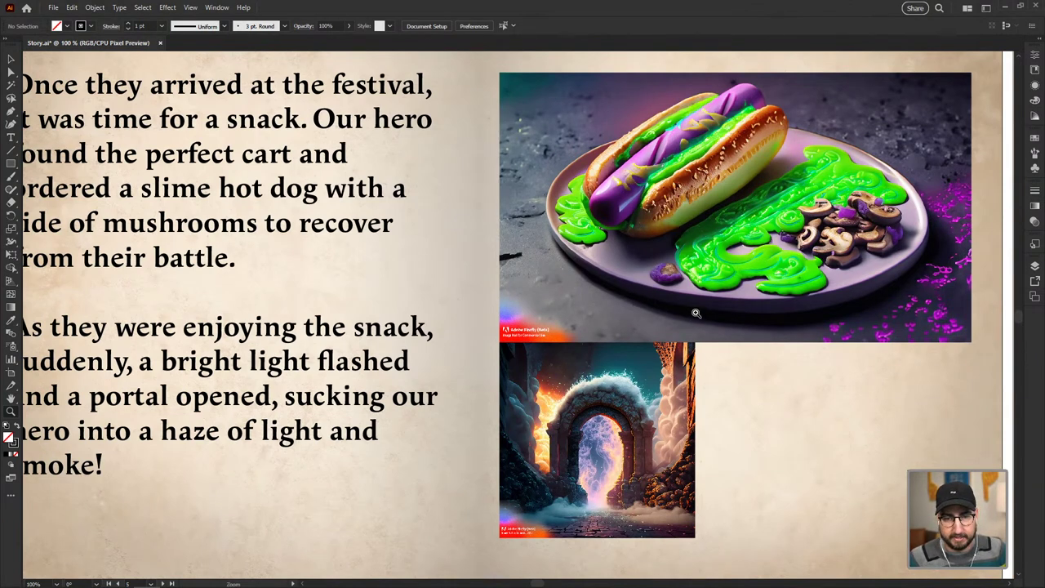
# - Move the portal image to the page's right edge and enlarge it to about 446 px, overlapping the hot dog picture
pyautogui.press('v')
pyautogui.click(660, 378)
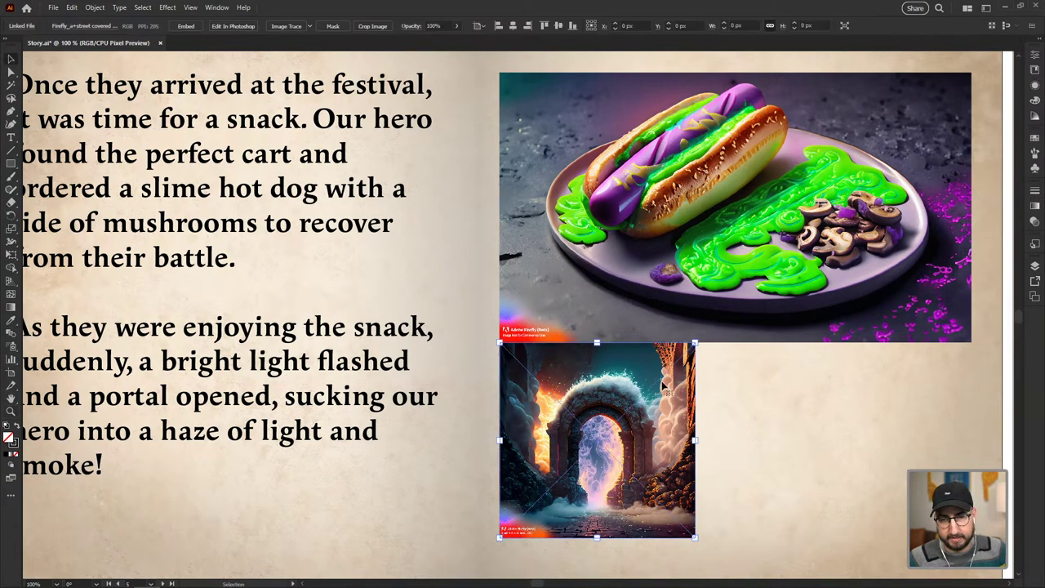
pyautogui.moveTo(643, 401); pyautogui.dragTo(920, 397)
pyautogui.moveTo(776, 343); pyautogui.dragTo(722, 288)
pyautogui.click(677, 373)
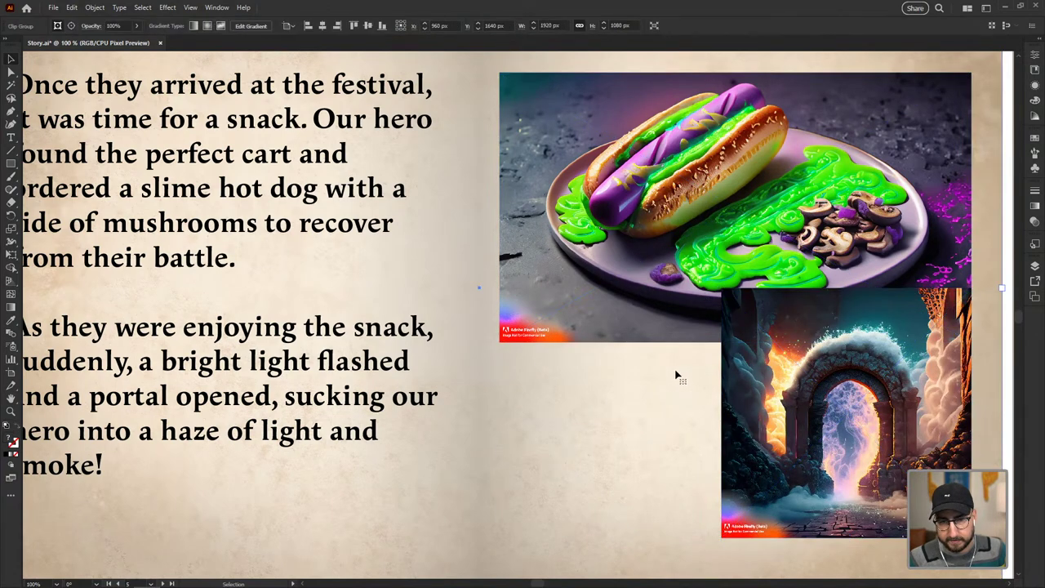
pyautogui.hotkey('ctrl', '-')
pyautogui.hotkey('ctrl', '-')
pyautogui.moveTo(685, 364); pyautogui.dragTo(693, 333)
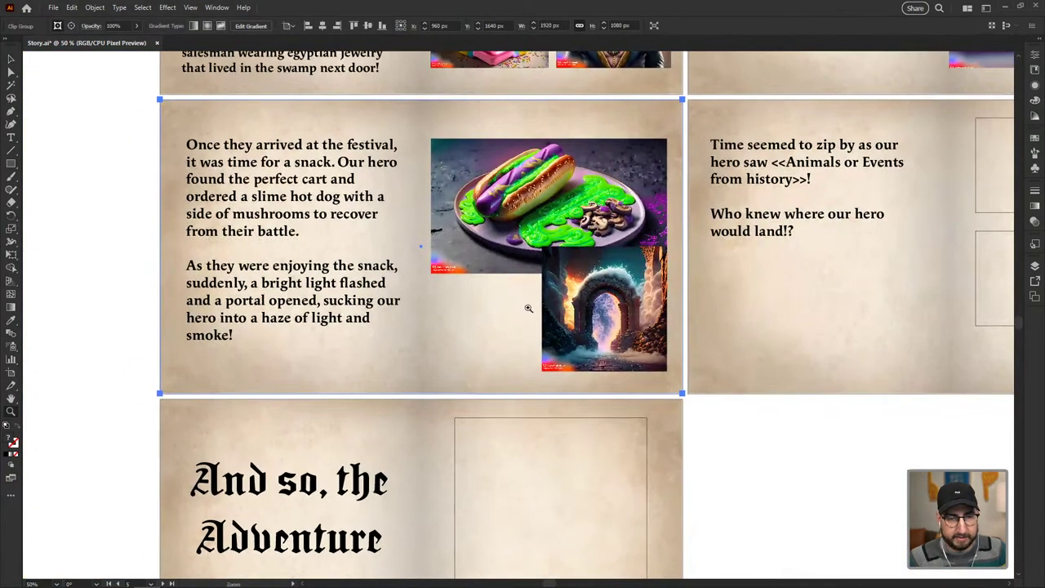
pyautogui.hotkey('ctrl', '+')
pyautogui.hotkey('ctrl', '+')
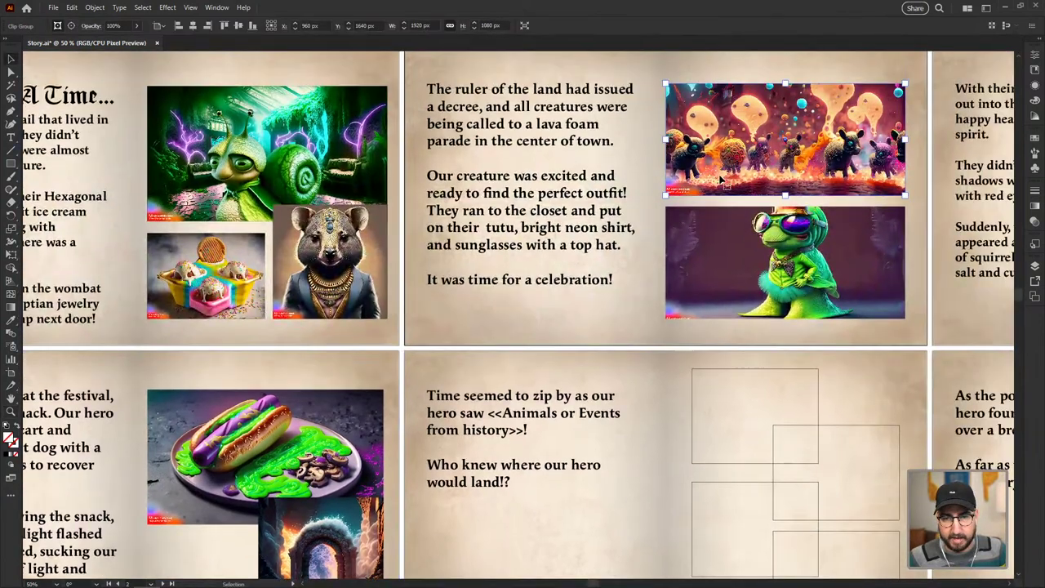
# - Paste the copied parade creatures image and move it under the hot dog picture
pyautogui.moveTo(588, 288); pyautogui.dragTo(847, 91)
pyautogui.hotkey('ctrl', '+')
pyautogui.hotkey('ctrl', '+')
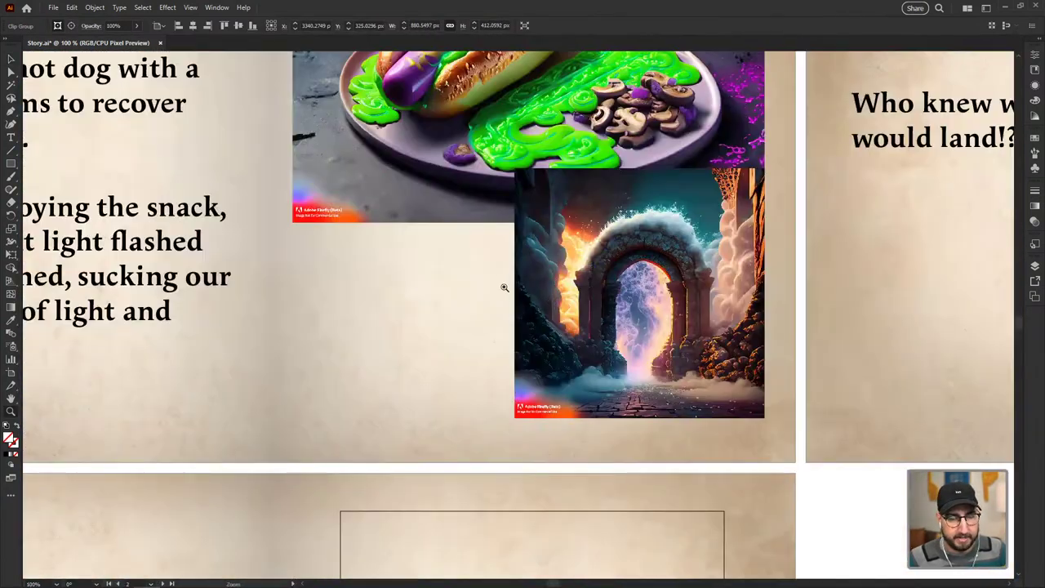
pyautogui.hotkey('ctrl', 'v')
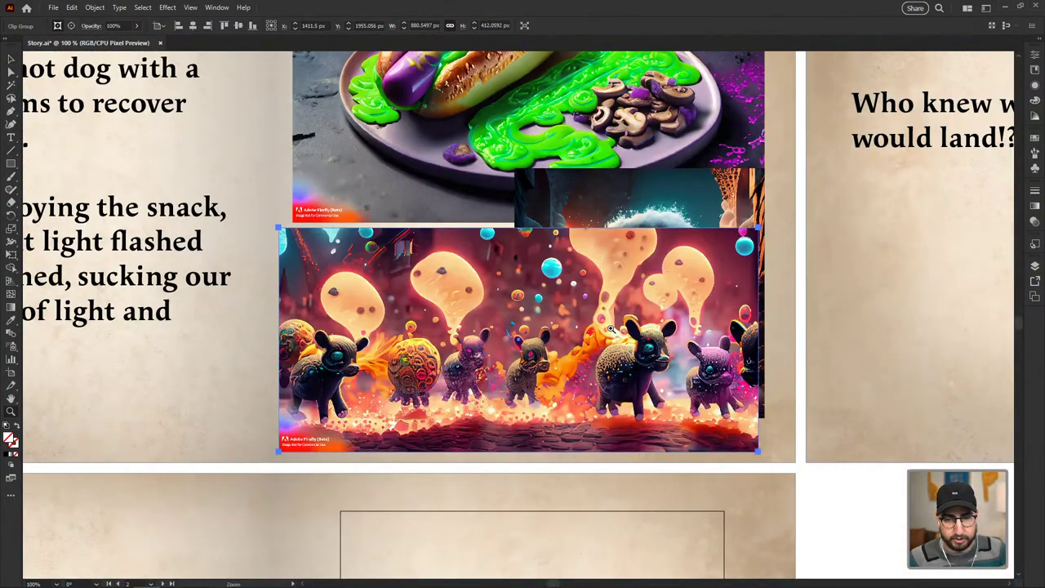
pyautogui.click(286, 265)
pyautogui.moveTo(286, 266); pyautogui.dragTo(349, 292)
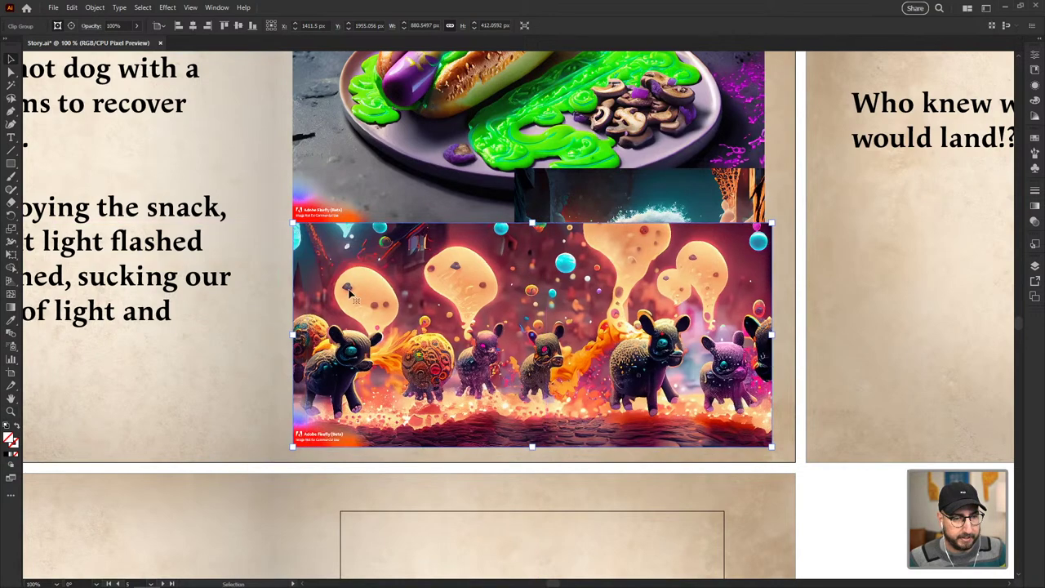
# - Narrow the creatures image's crop from the right and raise its bottom edge
pyautogui.doubleClick(296, 286)
pyautogui.click(294, 286)
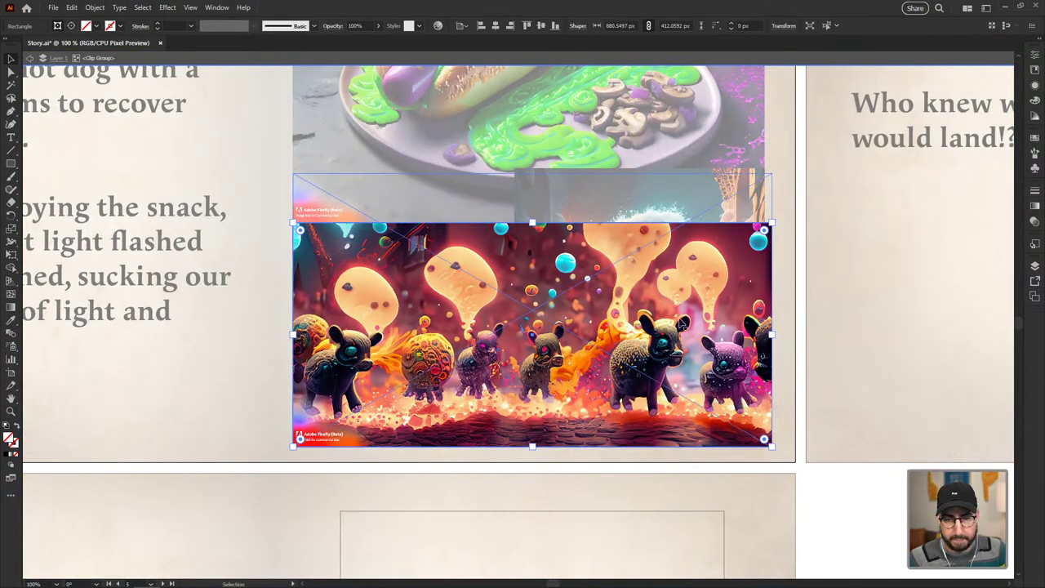
pyautogui.moveTo(771, 335); pyautogui.dragTo(515, 333)
pyautogui.moveTo(404, 447); pyautogui.dragTo(425, 417)
pyautogui.click(424, 459)
# - Shift the creatures image left and shrink it inside its crop, then exit the clip group
pyautogui.click(453, 320)
pyautogui.moveTo(453, 320); pyautogui.dragTo(362, 311)
pyautogui.press('s')
pyautogui.moveTo(741, 156); pyautogui.dragTo(466, 311)
pyautogui.press('v')
pyautogui.click(854, 257)
pyautogui.press('z')
pyautogui.keyDown('alt'); pyautogui.click(608, 316); pyautogui.keyUp('alt')
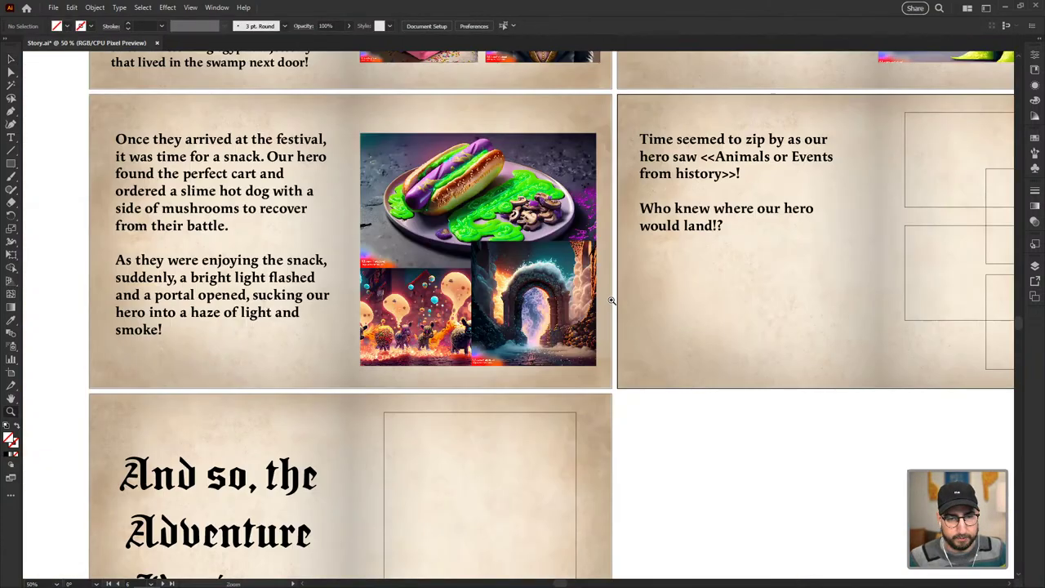
pyautogui.moveTo(612, 289); pyautogui.dragTo(690, 299)
pyautogui.click(408, 270)
pyautogui.moveTo(466, 328); pyautogui.dragTo(419, 325)
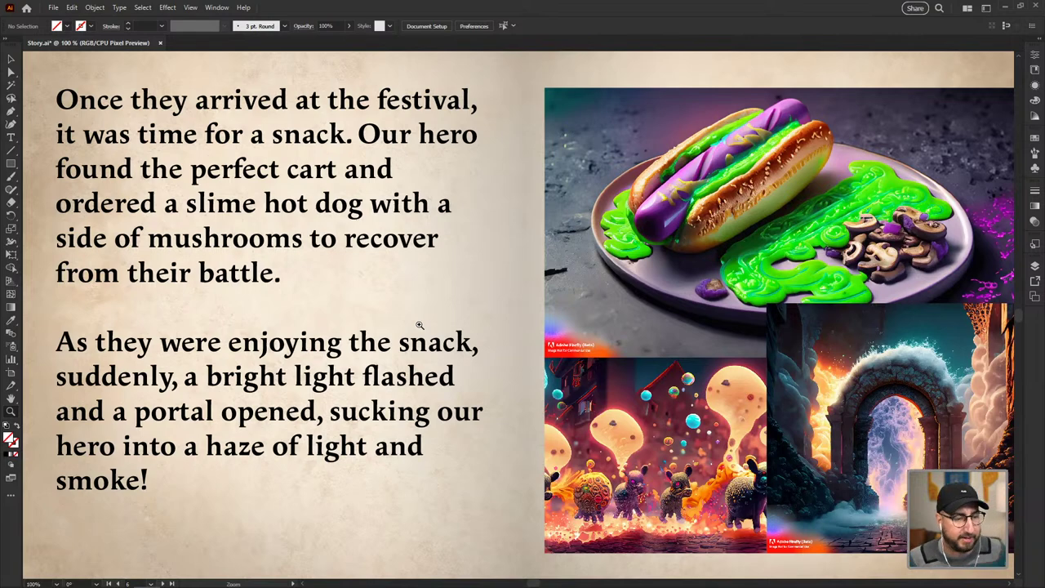
pyautogui.click(165, 583)
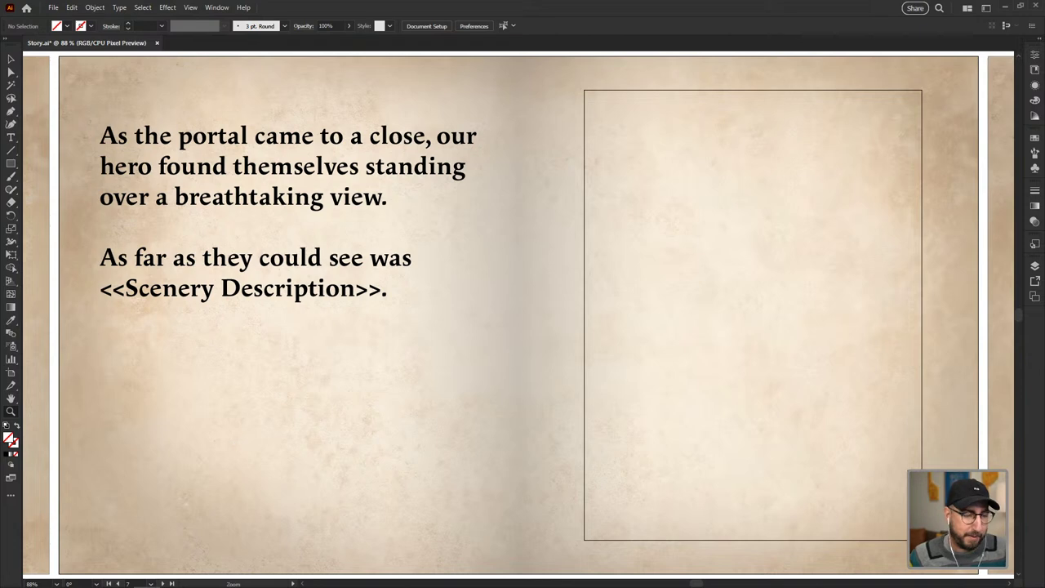
pyautogui.moveTo(262, 582)
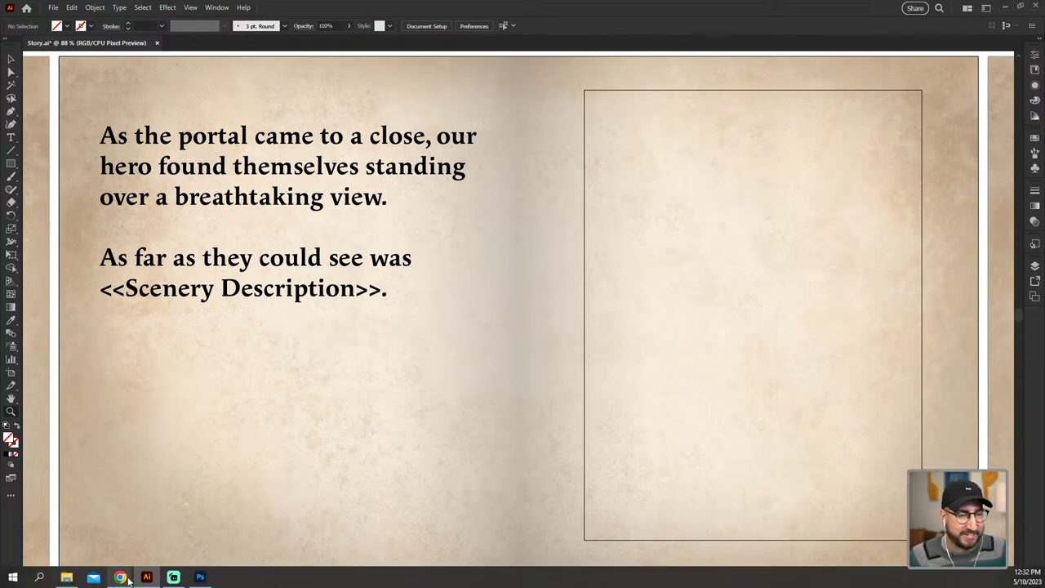
# - Generate Firefly images from the prompt 'bioluminescent ocean landscape with islands organic vines and forest'
pyautogui.moveTo(122, 578)
pyautogui.click(61, 527)
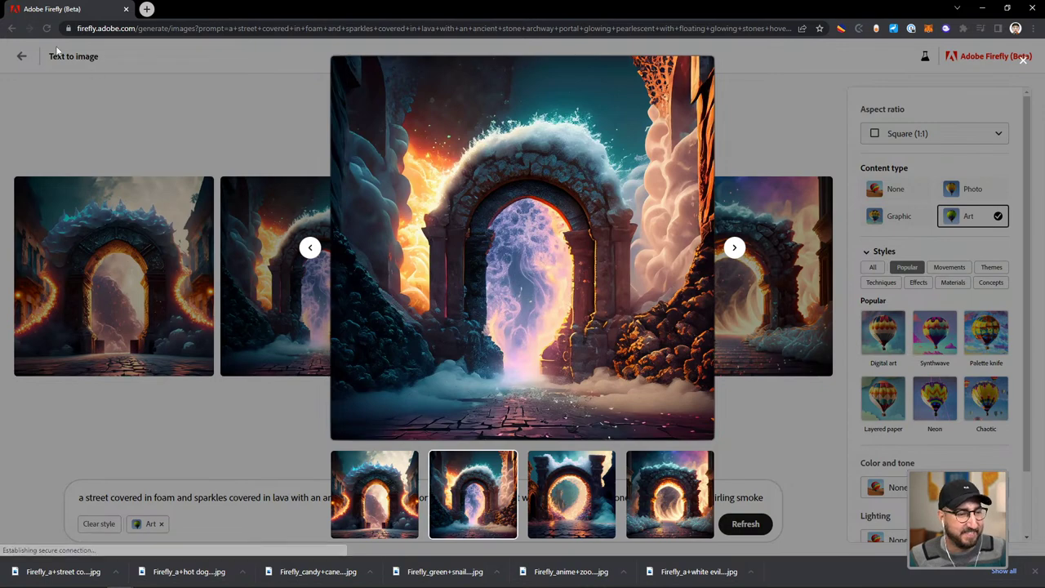
pyautogui.click(21, 57)
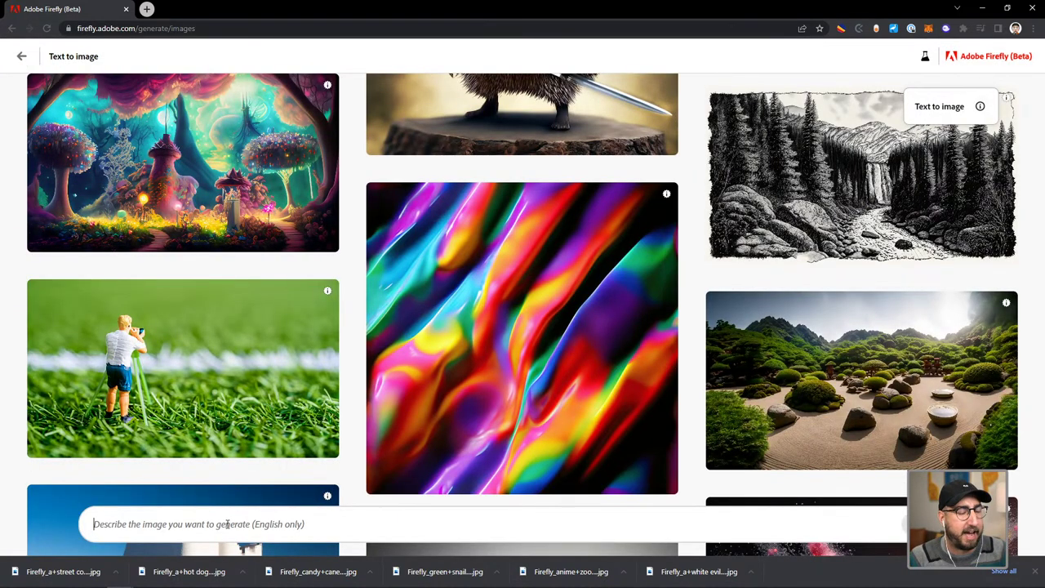
pyautogui.write('an oce')
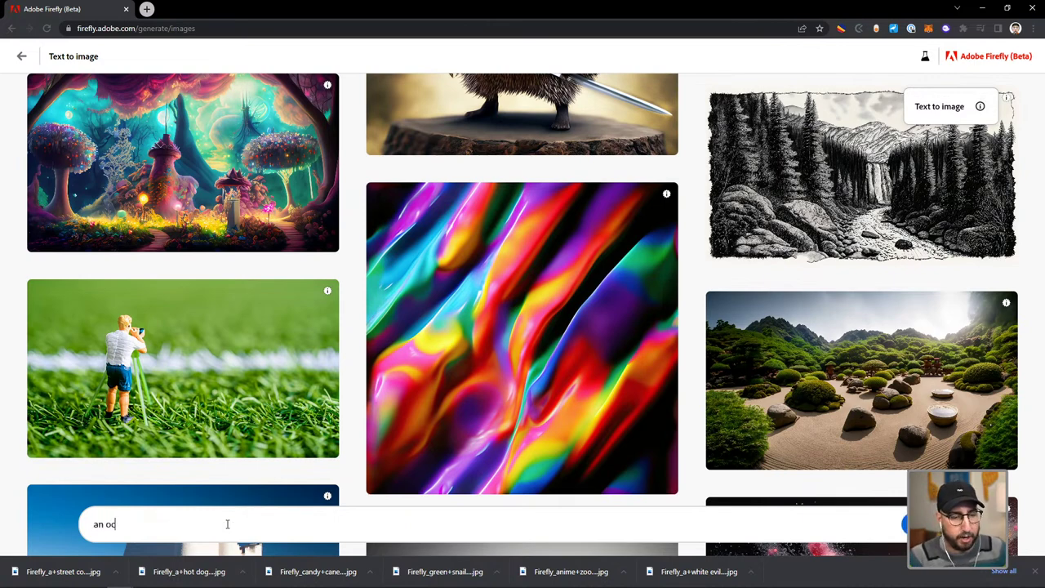
pyautogui.press('BackSpace')
pyautogui.press('BackSpace')
pyautogui.write('biolumi')
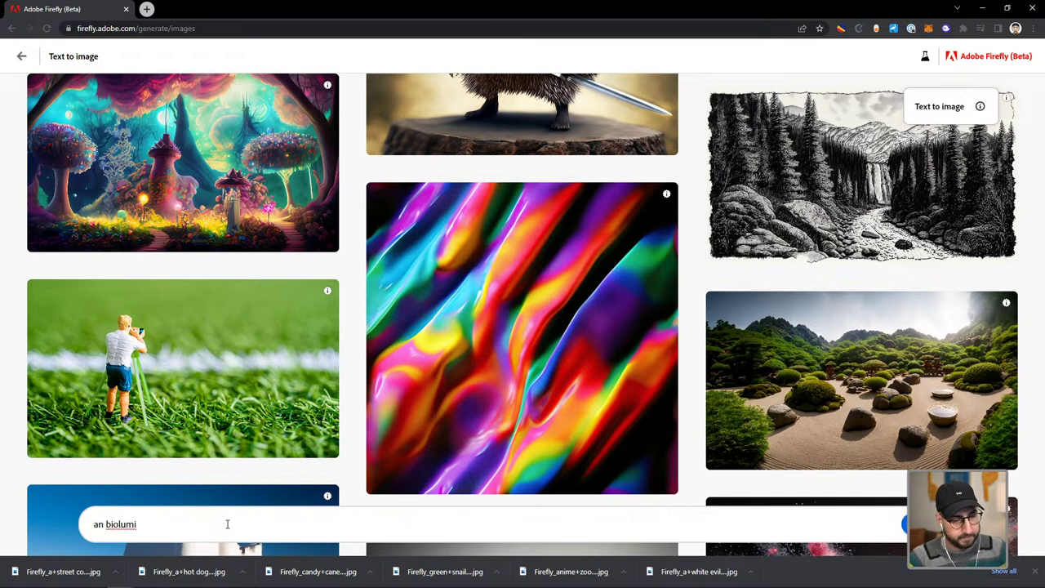
pyautogui.write('nescent')
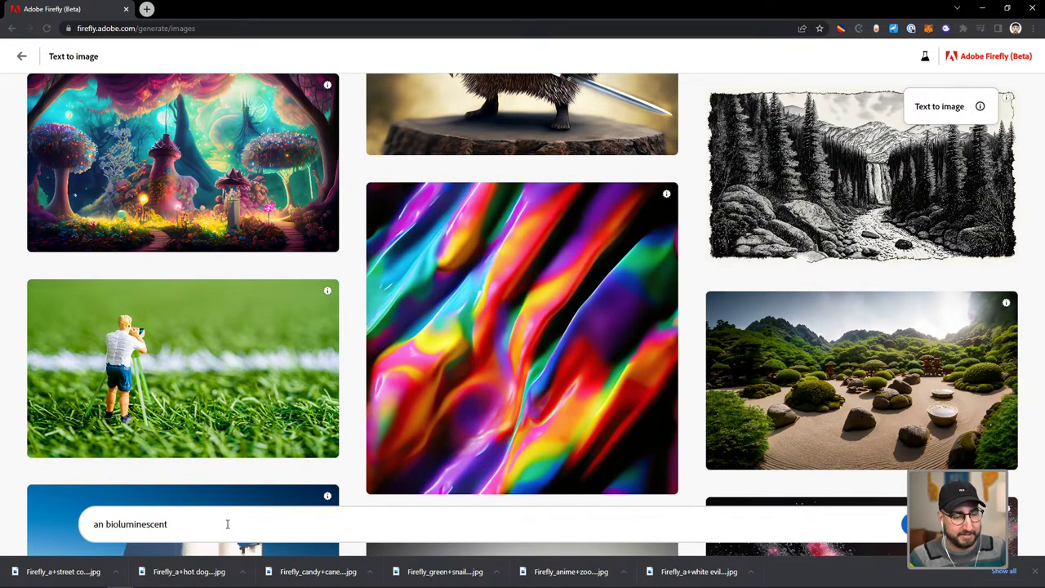
pyautogui.write(' oa')
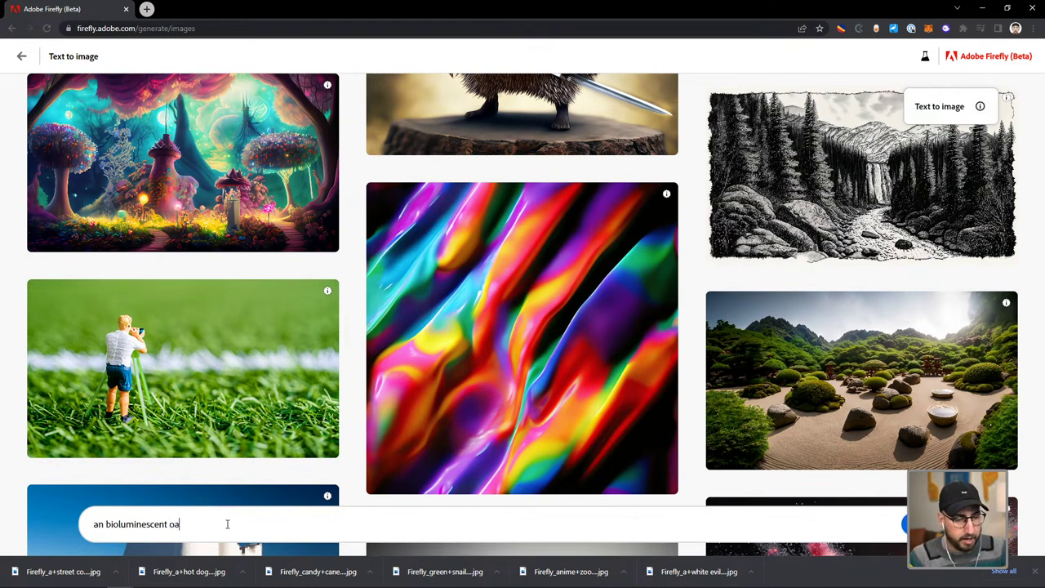
pyautogui.press('BackSpace')
pyautogui.write('cean land')
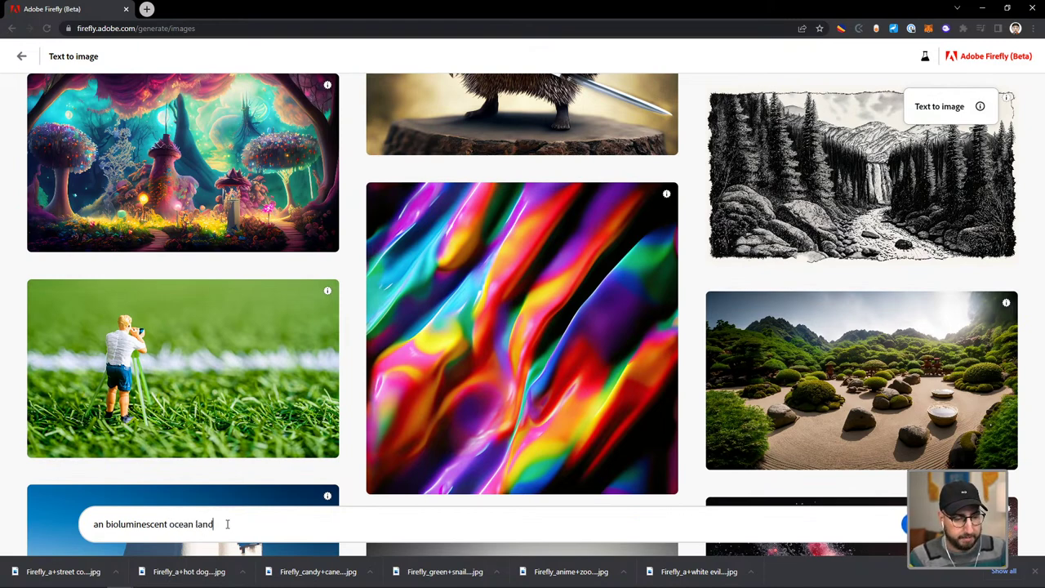
pyautogui.write('scape with ')
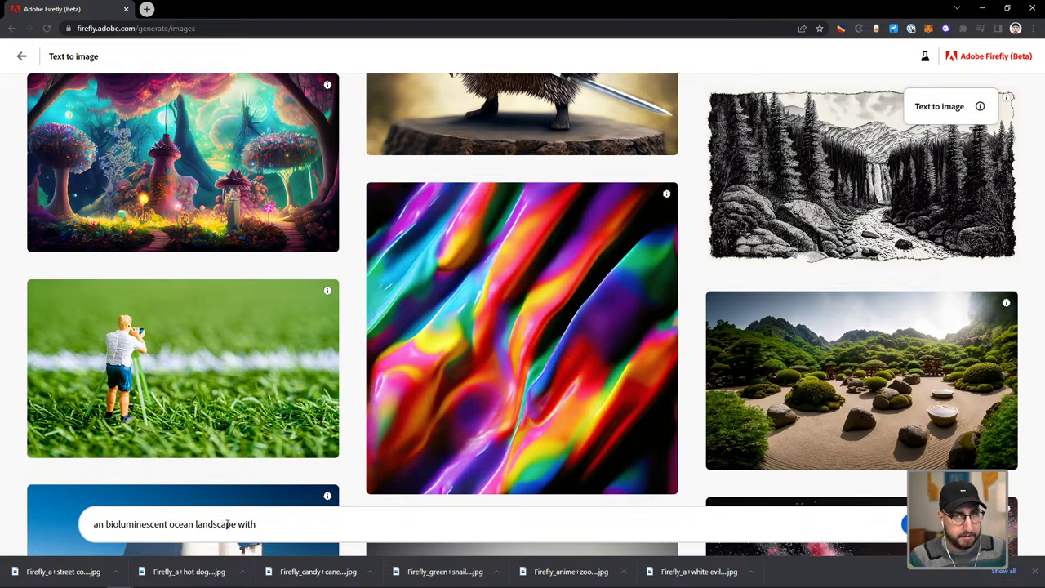
pyautogui.write('islands')
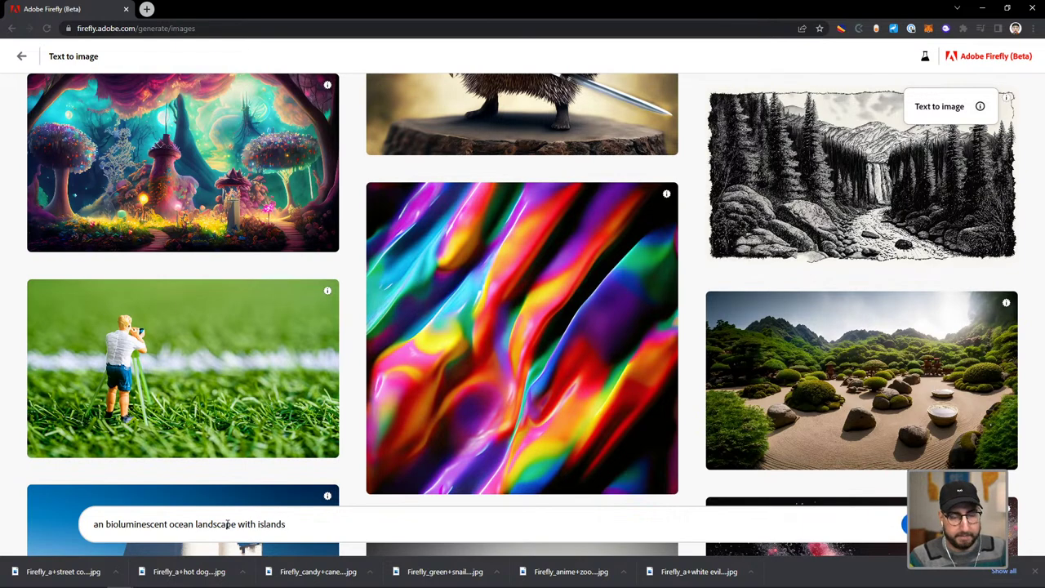
pyautogui.write(' or')
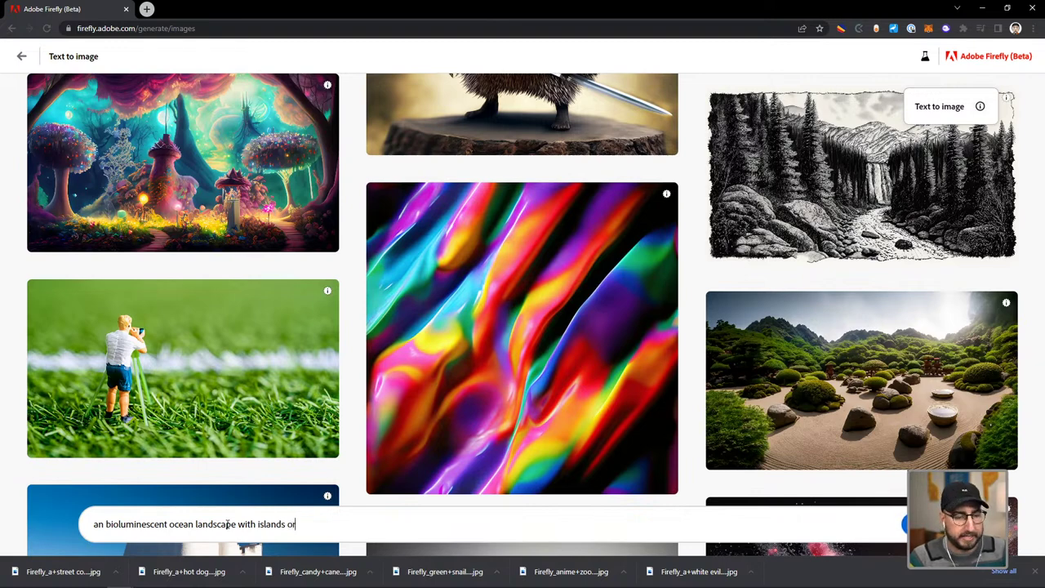
pyautogui.write('ganic v')
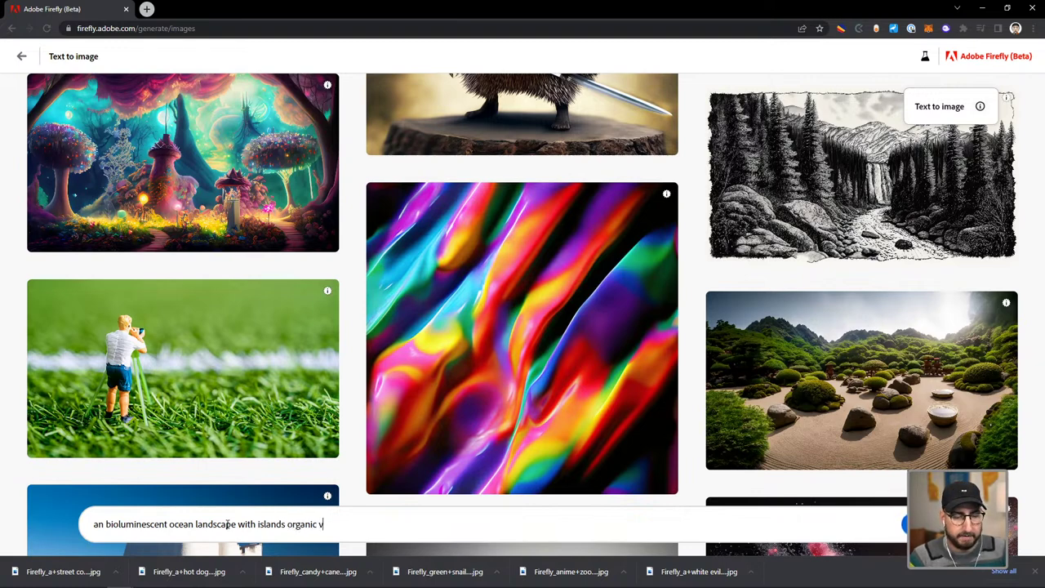
pyautogui.write('ines and forest')
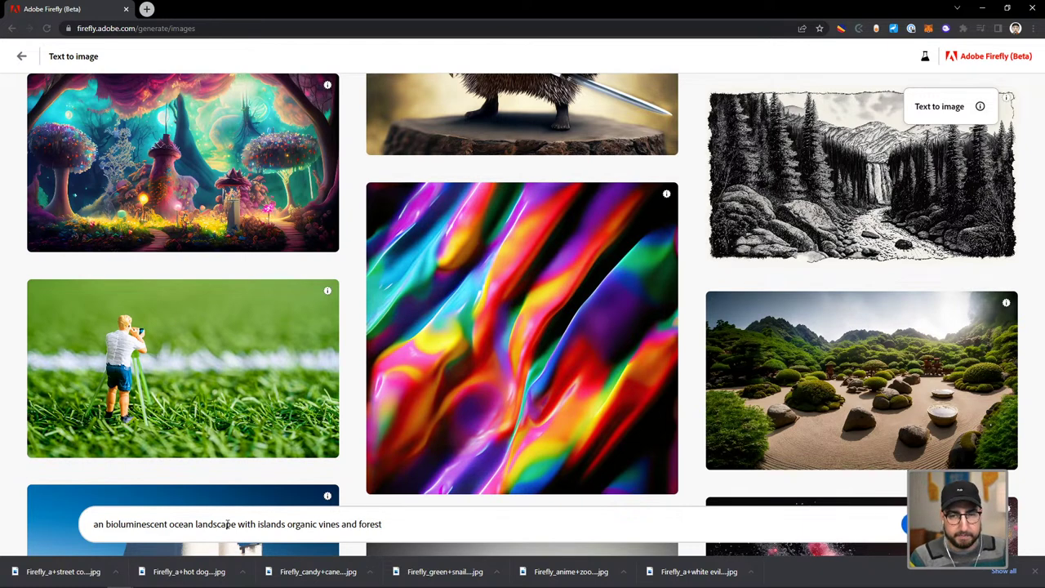
pyautogui.press('Return')
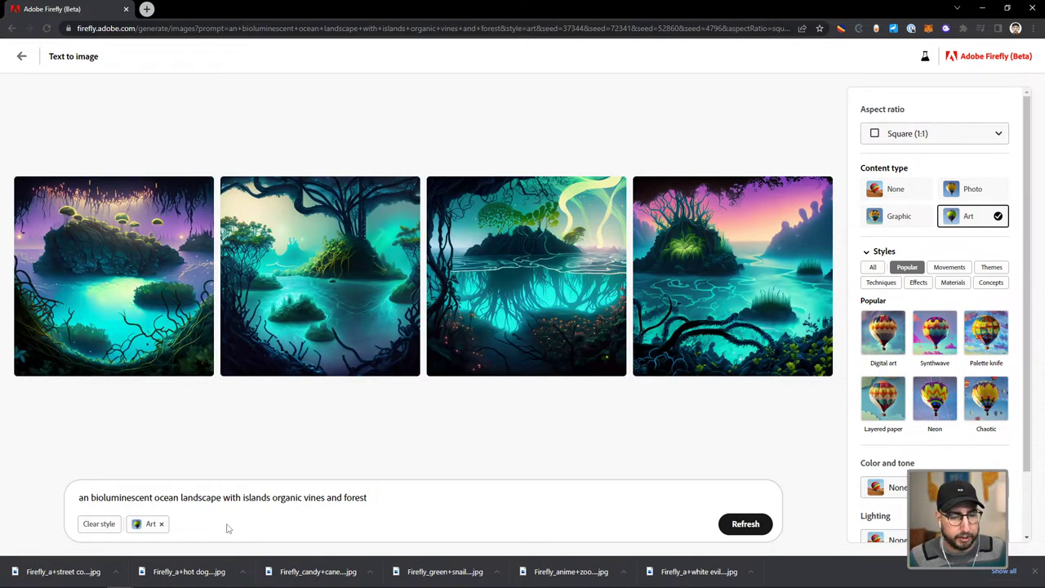
# - Add 'view from a cliff' to the prompt and set the aspect ratio to Portrait (3:4)
pyautogui.click(383, 494)
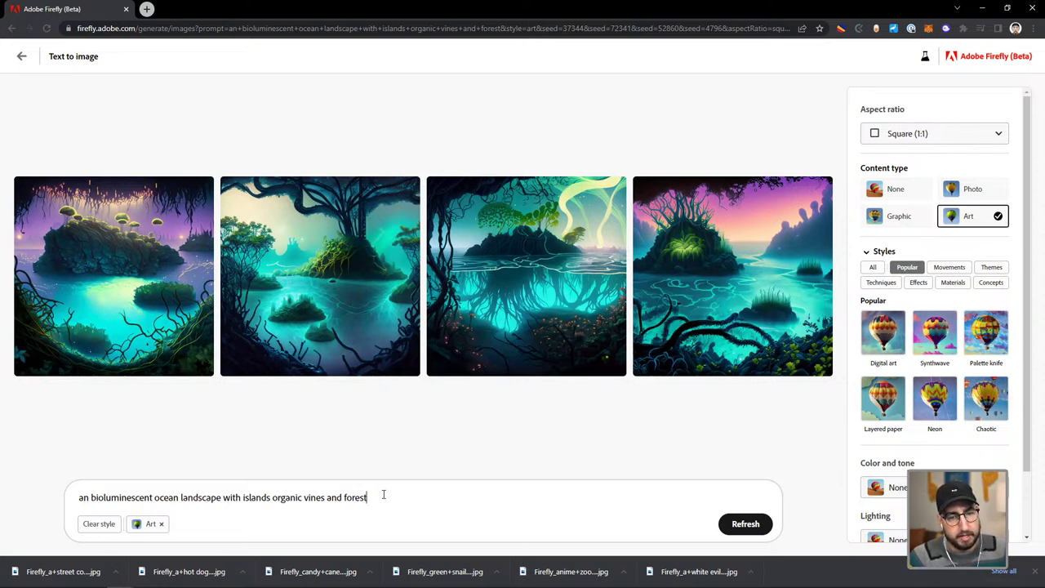
pyautogui.write('view from a cliff')
pyautogui.press('Return')
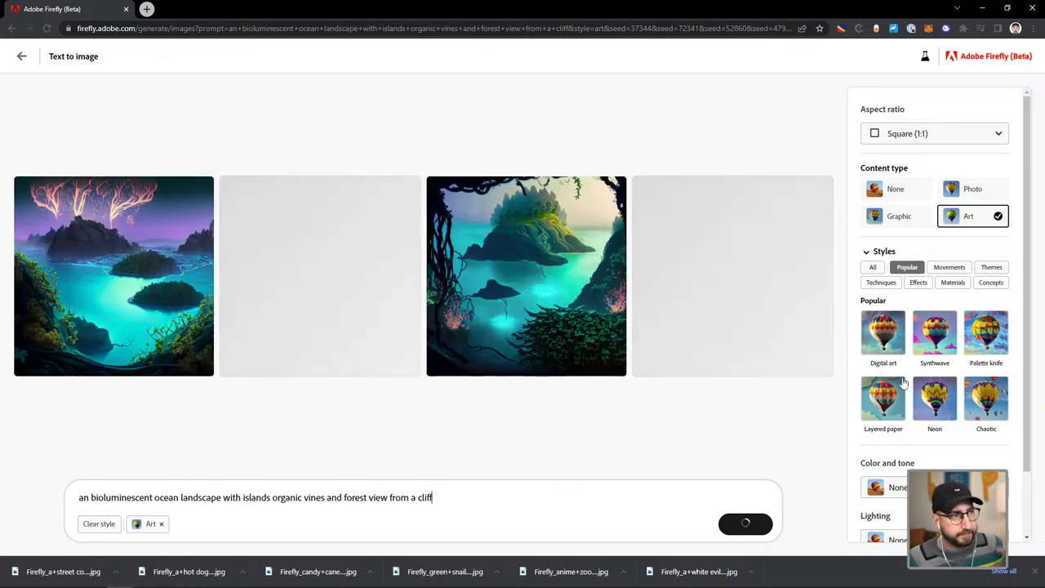
pyautogui.moveTo(335, 249)
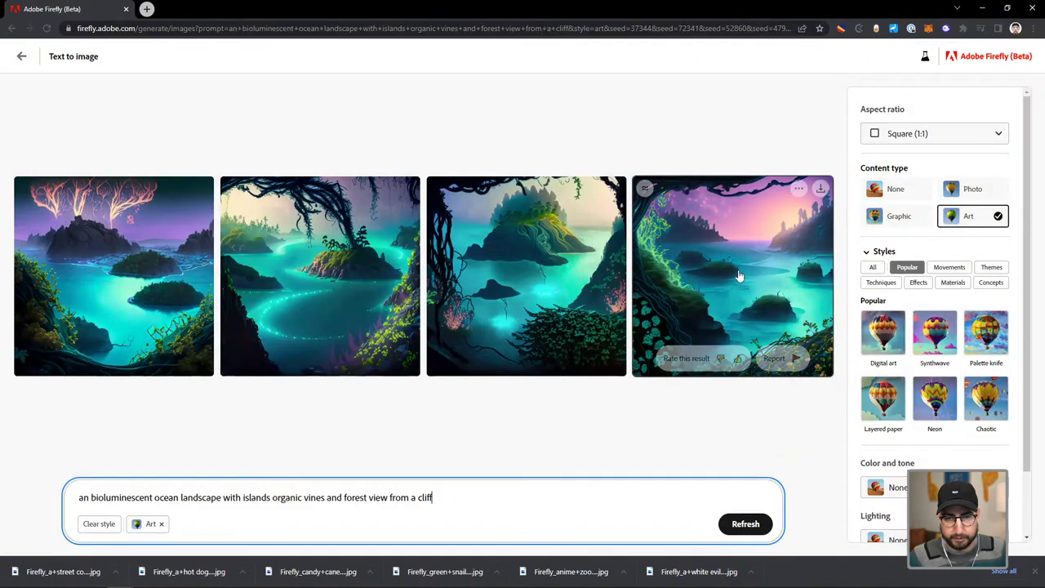
pyautogui.click(923, 133)
pyautogui.click(906, 183)
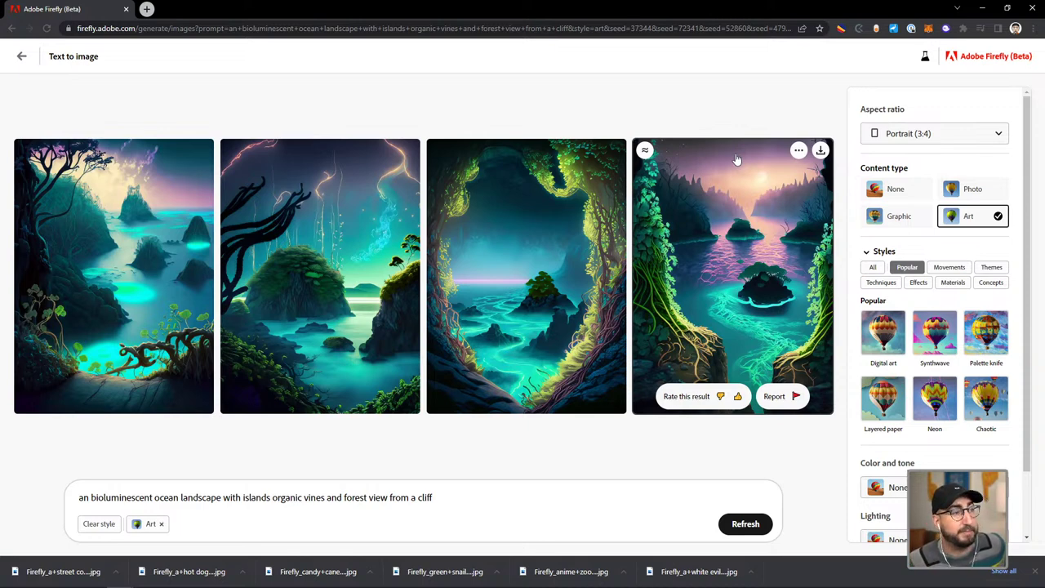
# - Regenerate with 'small rabbits' and then 'amazing shot' appended to the prompt
pyautogui.click(455, 489)
pyautogui.write('small rabbits')
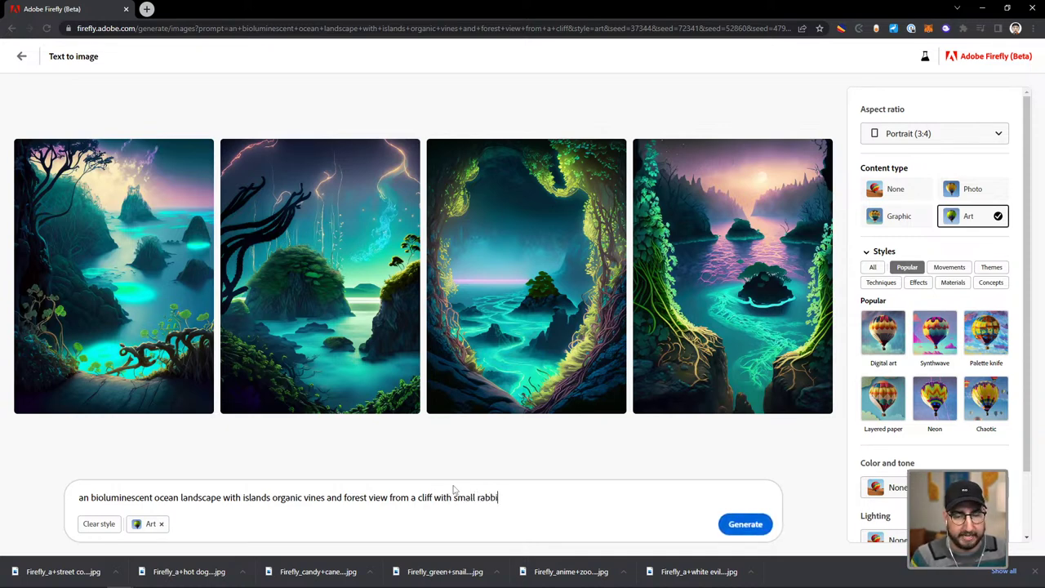
pyautogui.press('Return')
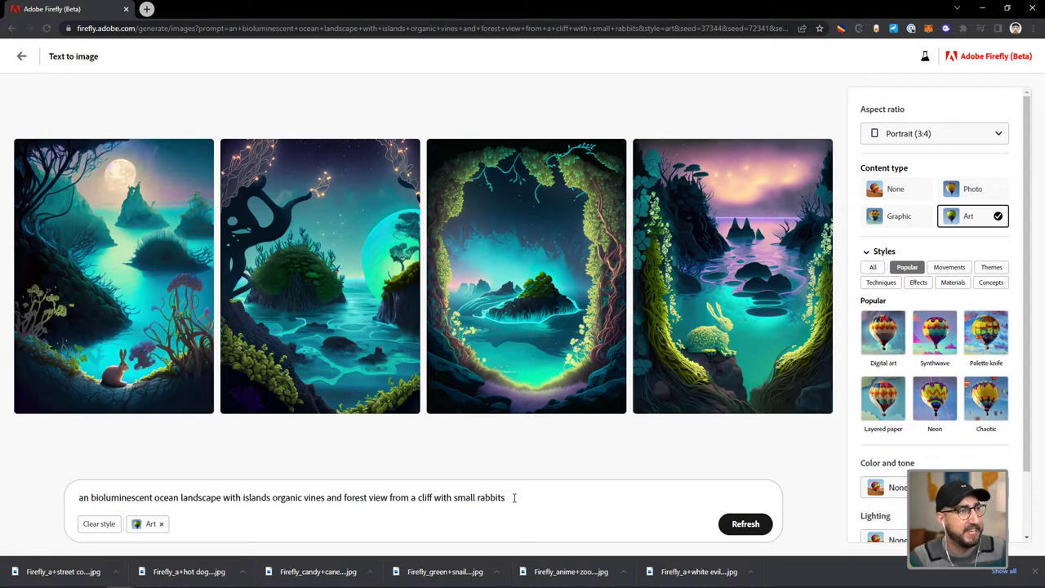
pyautogui.write('amazing sh')
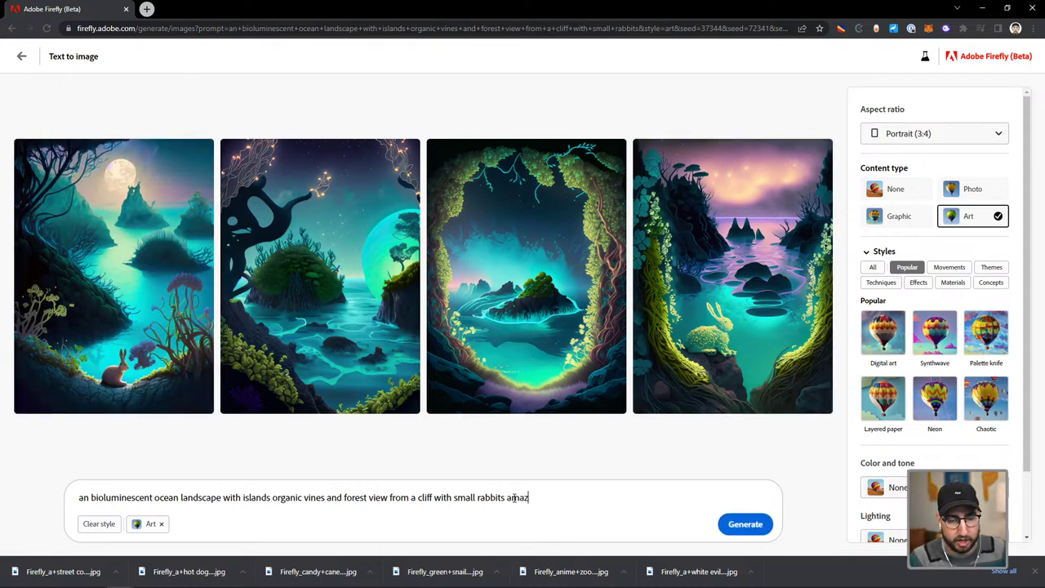
pyautogui.write('ot')
pyautogui.press('Return')
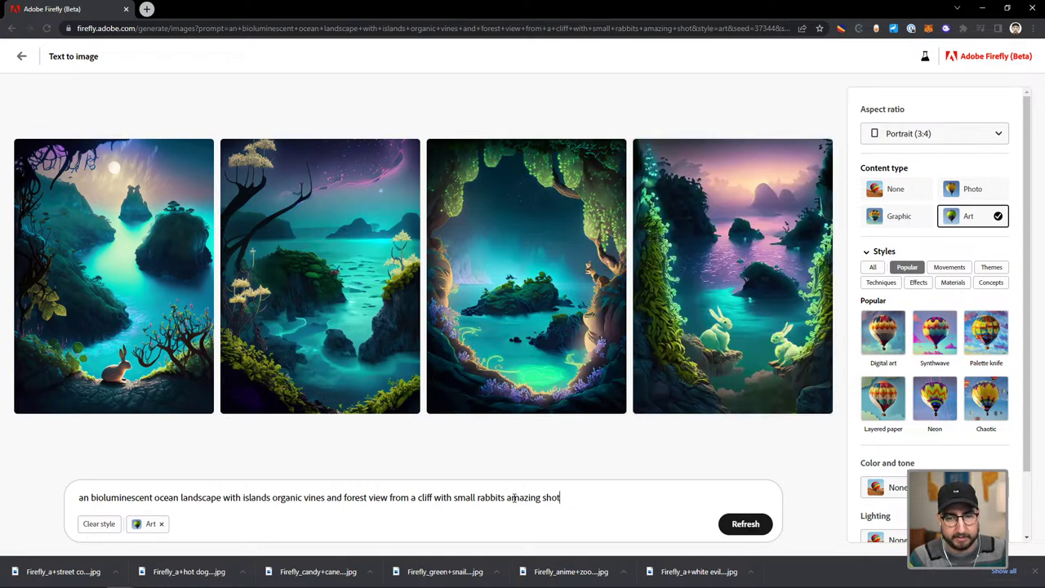
# - Add 'foggy' to the prompt, then replace it with 'magical fog and glittering fireflies' and regenerate
pyautogui.write('foggy')
pyautogui.press('Return')
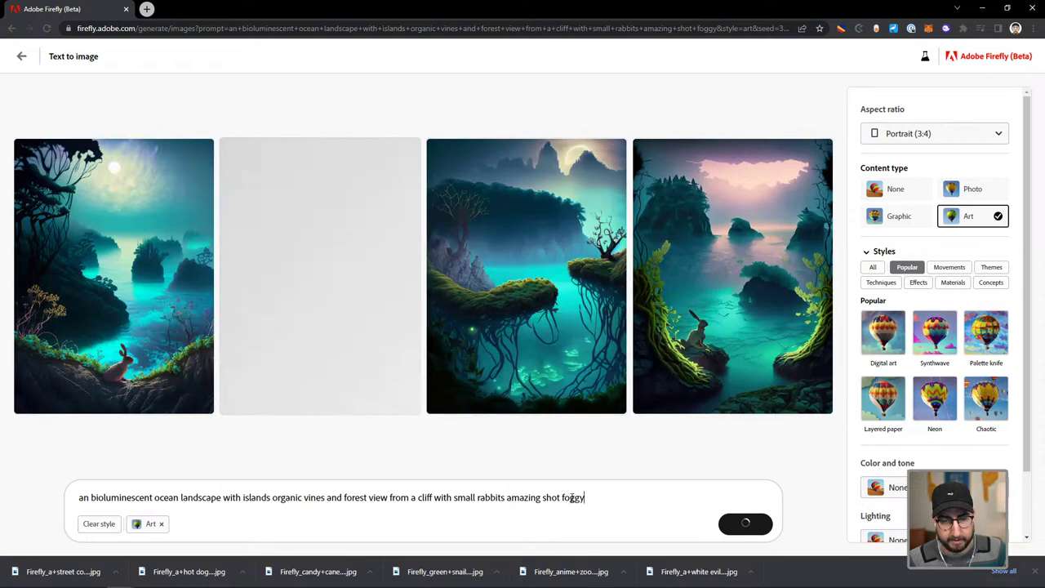
pyautogui.doubleClick(572, 497)
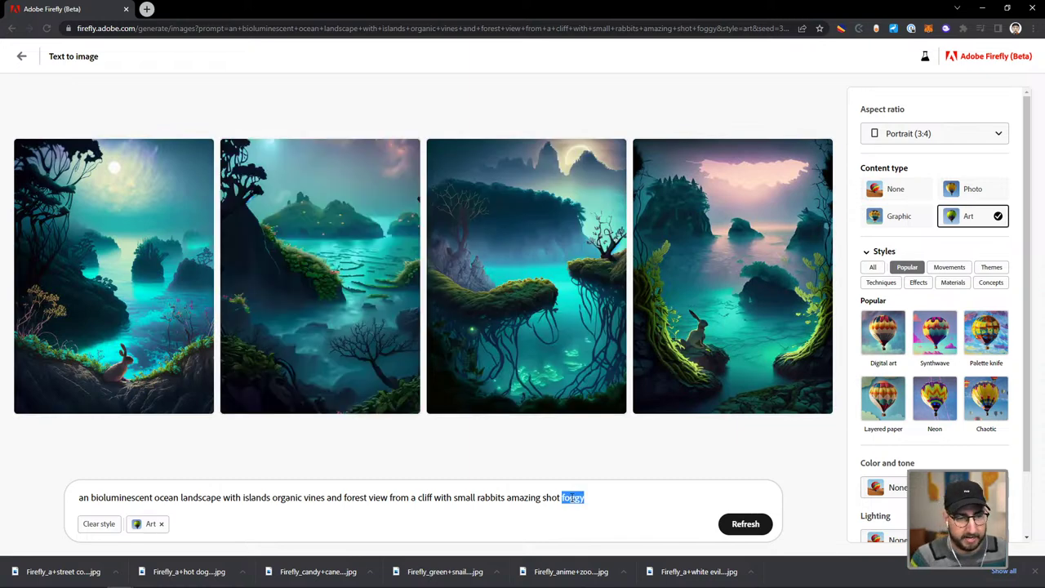
pyautogui.write('magical fog and glittering fireflies')
pyautogui.press('Return')
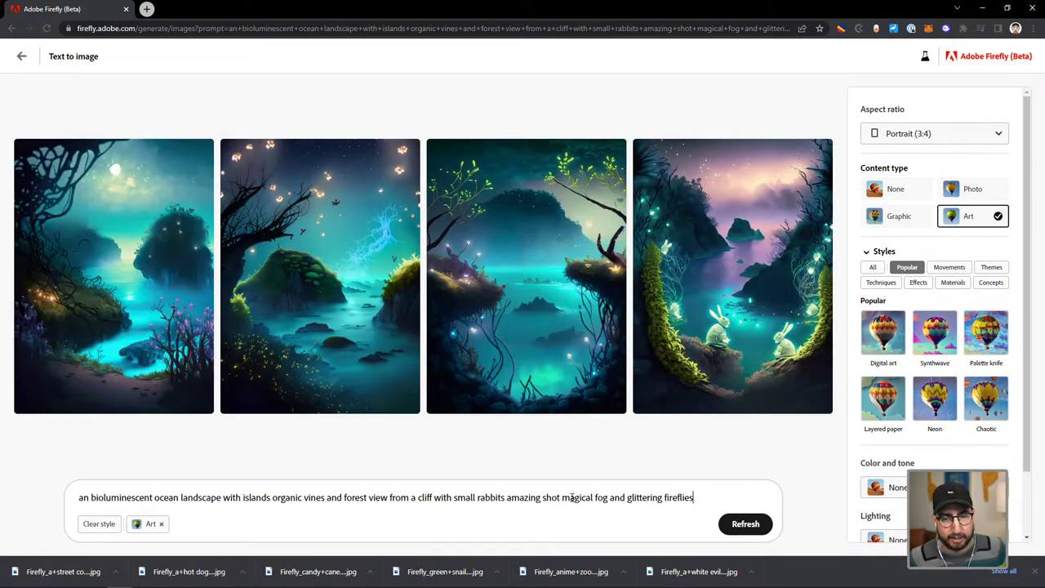
# - Preview the first three generated ocean landscape images one by one
pyautogui.moveTo(169, 213)
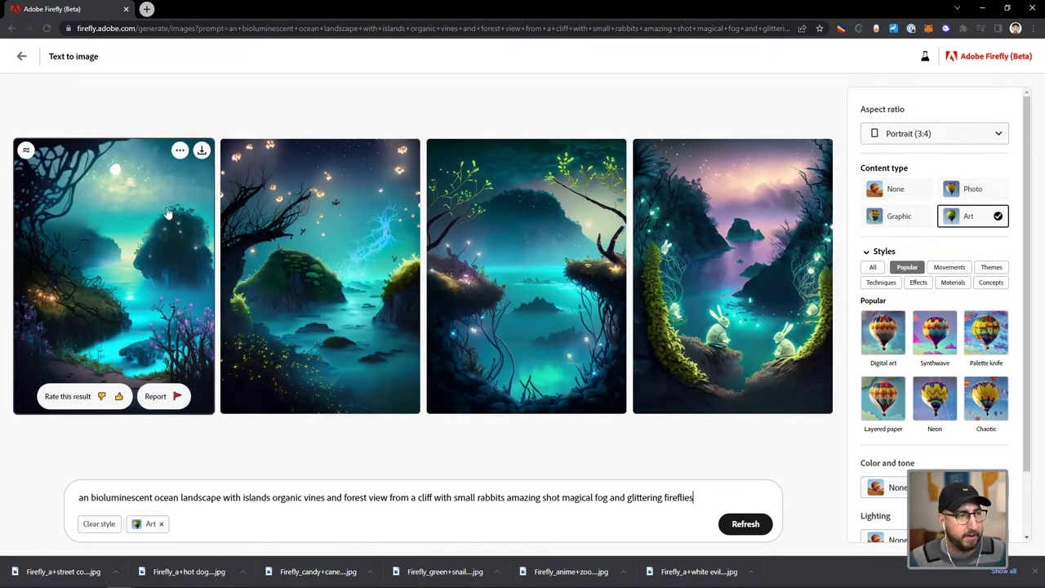
pyautogui.click(161, 225)
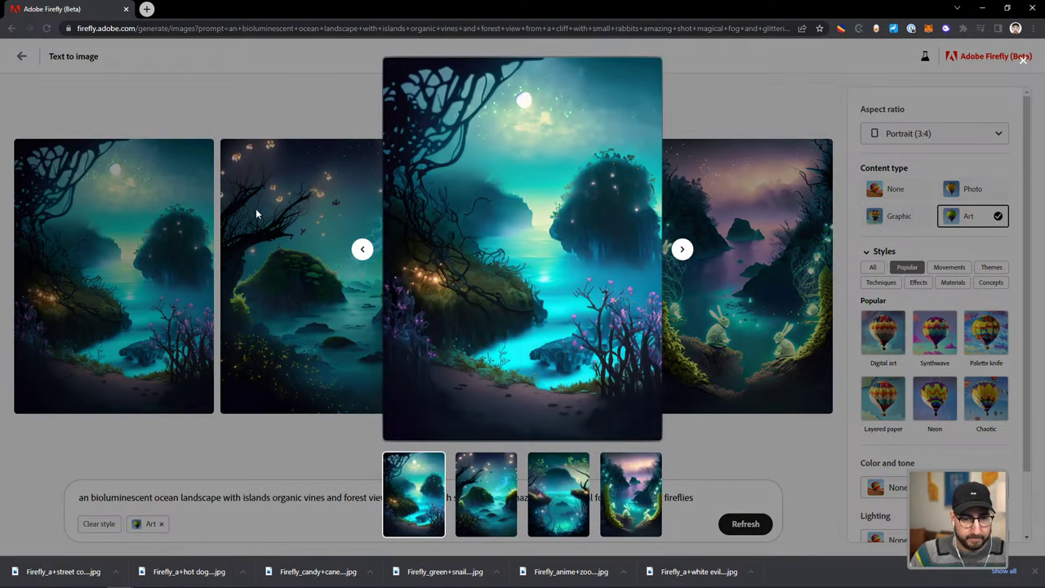
pyautogui.click(305, 256)
pyautogui.click(237, 274)
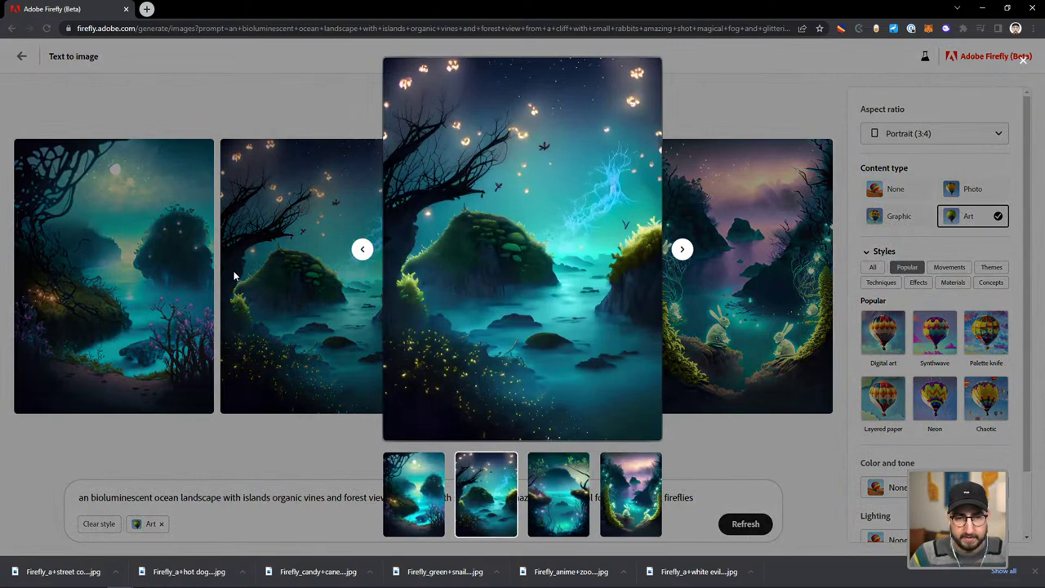
pyautogui.click(478, 260)
pyautogui.click(543, 245)
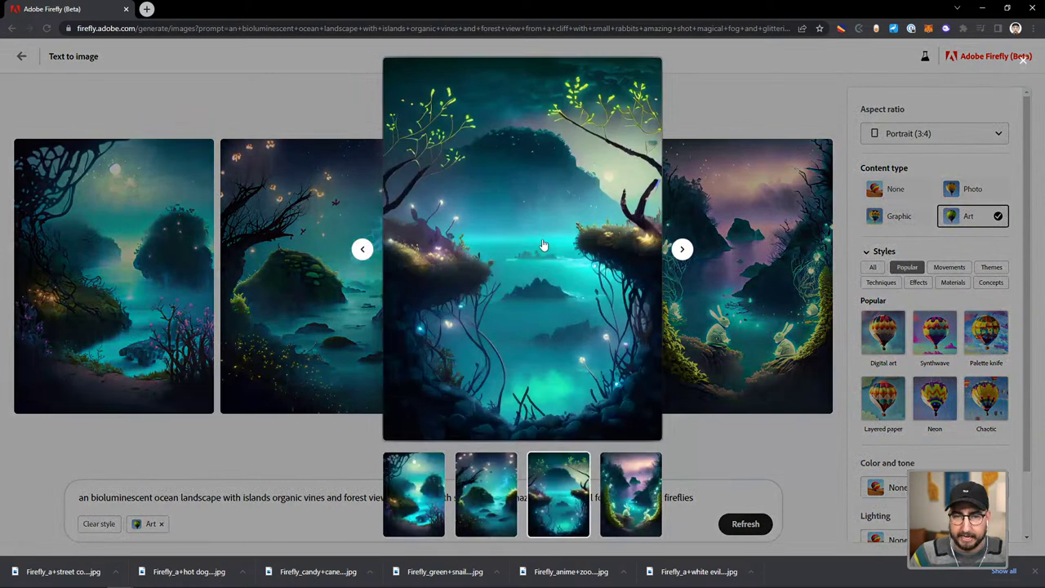
pyautogui.click(744, 233)
# - Inspect the fourth image with the rabbits and download it as a JPG
pyautogui.click(733, 295)
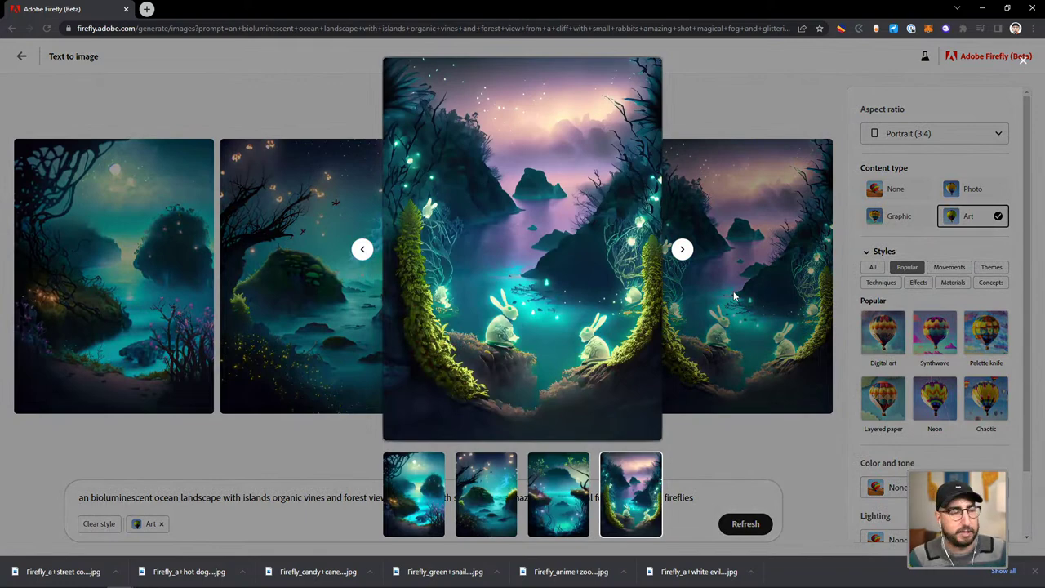
pyautogui.click(767, 248)
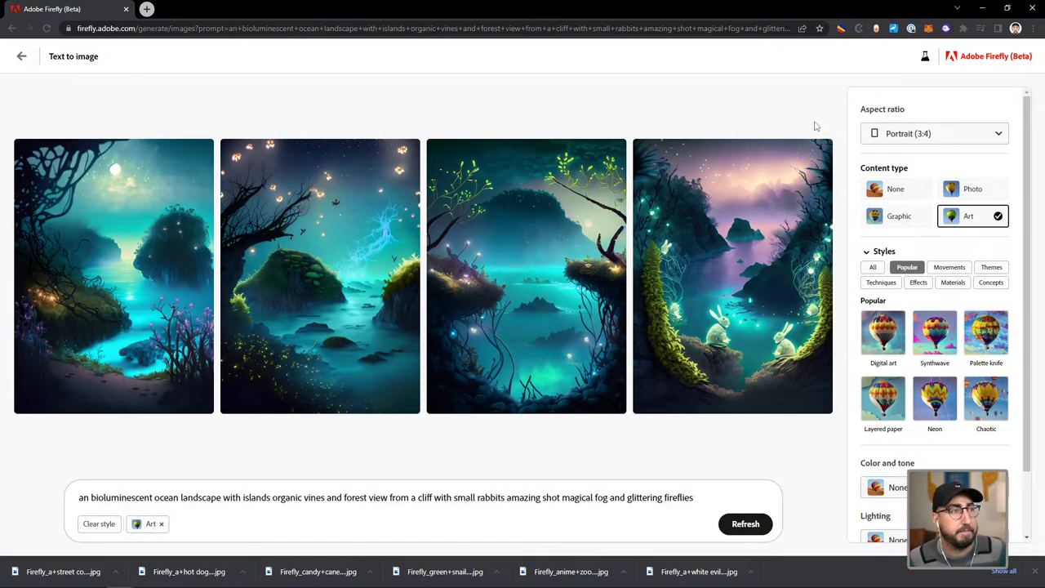
pyautogui.click(776, 210)
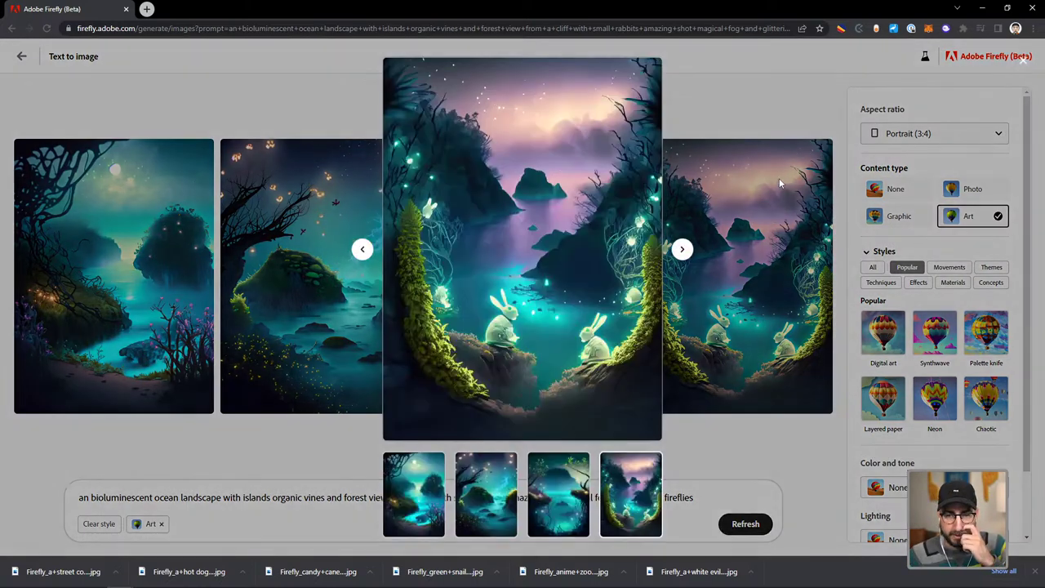
pyautogui.click(651, 72)
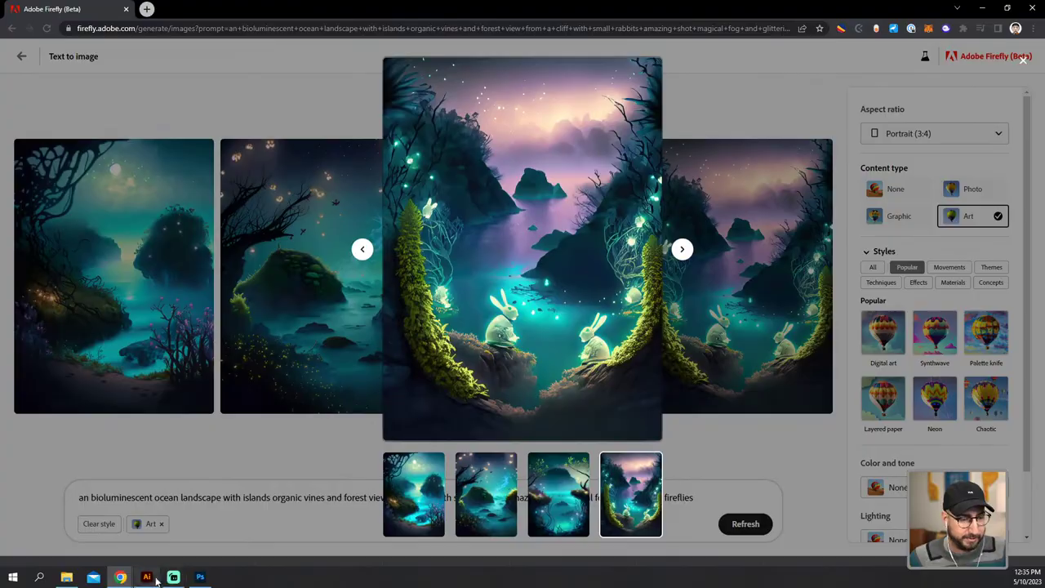
# - Place the downloaded rabbit landscape on the Illustrator spread and scale it to about three-quarters size
pyautogui.click(148, 578)
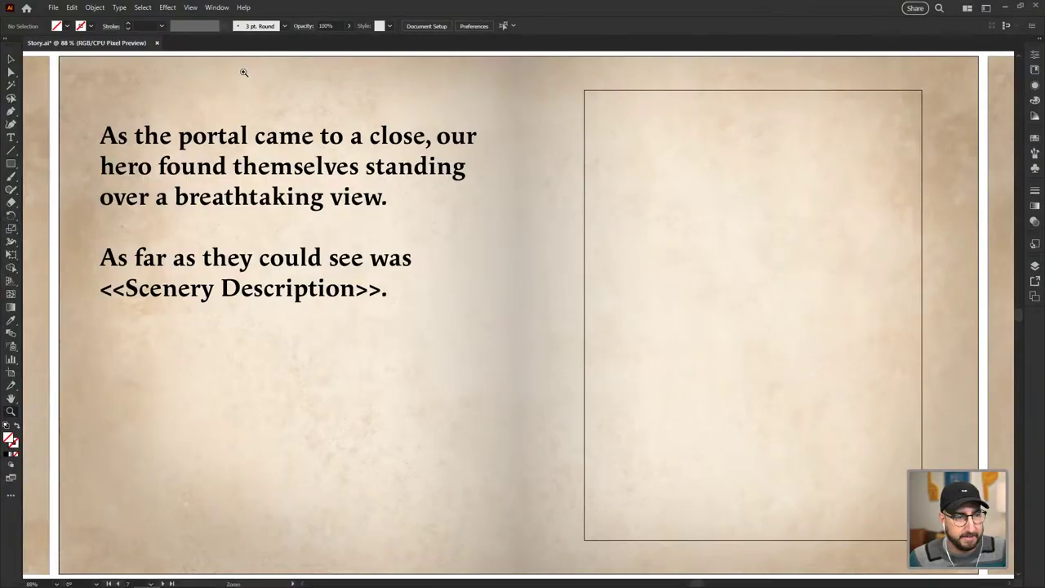
pyautogui.click(12, 61)
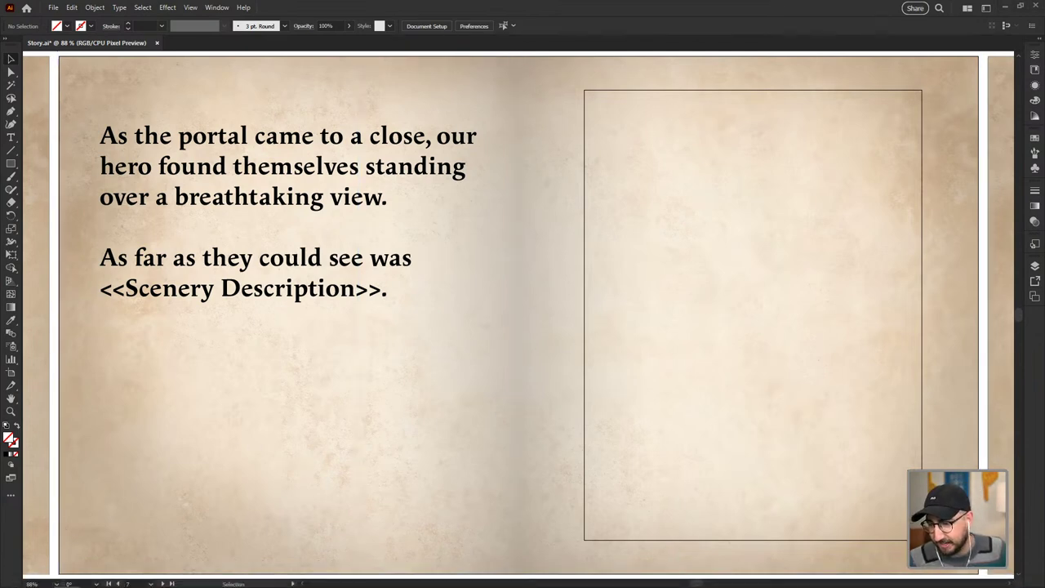
pyautogui.moveTo(653, 359); pyautogui.dragTo(570, 247)
pyautogui.press('s')
pyautogui.moveTo(792, 88); pyautogui.dragTo(739, 126)
# - Move and resize the landscape image to fill the empty right-hand frame
pyautogui.press('v')
pyautogui.moveTo(686, 185); pyautogui.dragTo(852, 285)
pyautogui.moveTo(644, 525); pyautogui.dragTo(653, 416)
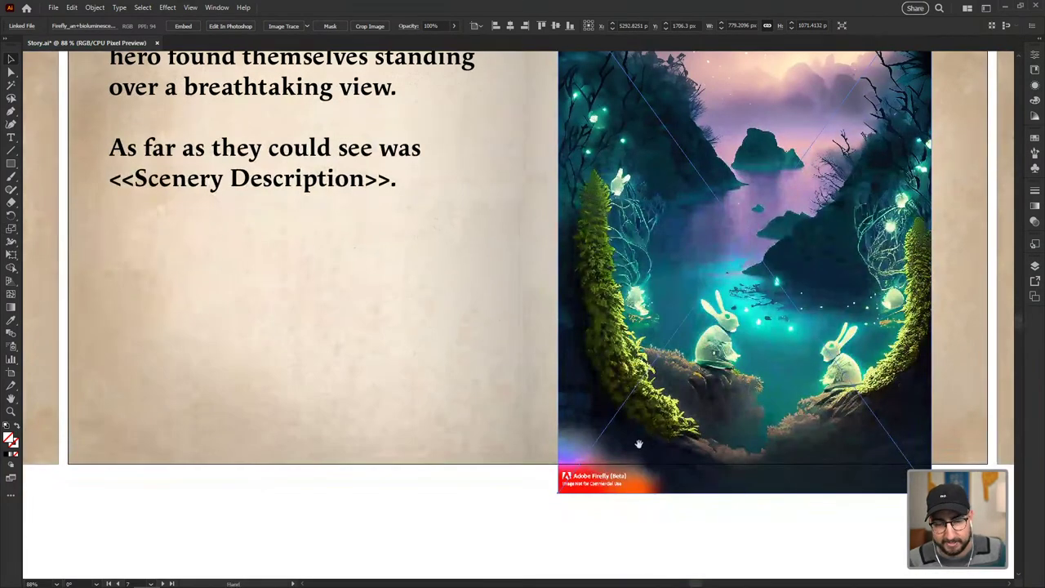
pyautogui.moveTo(559, 493); pyautogui.dragTo(602, 432)
pyautogui.moveTo(634, 399); pyautogui.dragTo(621, 398)
pyautogui.click(931, 236)
pyautogui.click(424, 338)
# - Select the <<Scenery Description>> placeholder in the left page's story text for editing
pyautogui.scroll(3, 424, 338)
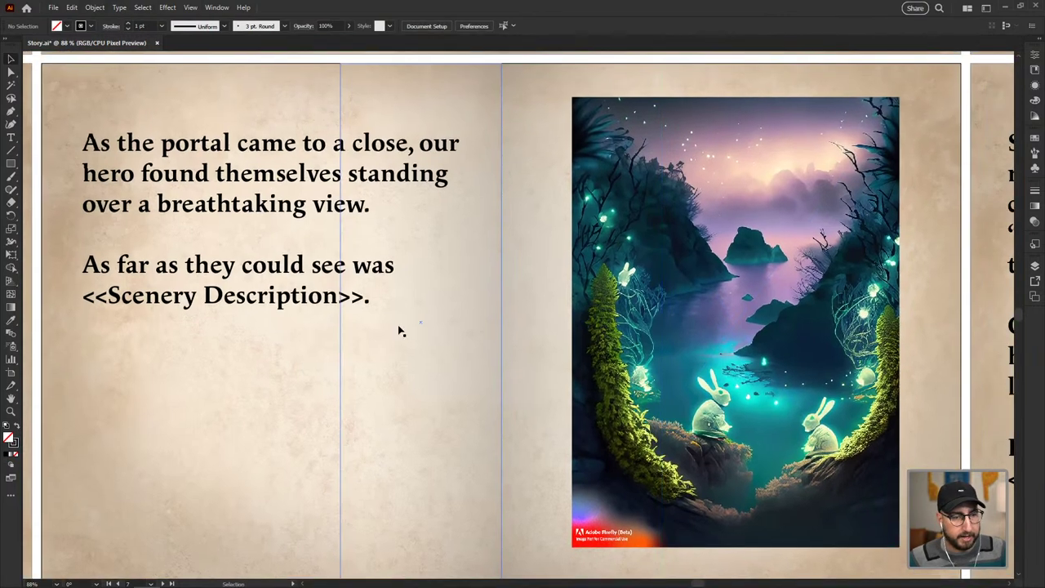
pyautogui.click(317, 300)
pyautogui.doubleClick(316, 301)
pyautogui.moveTo(364, 297); pyautogui.dragTo(149, 345)
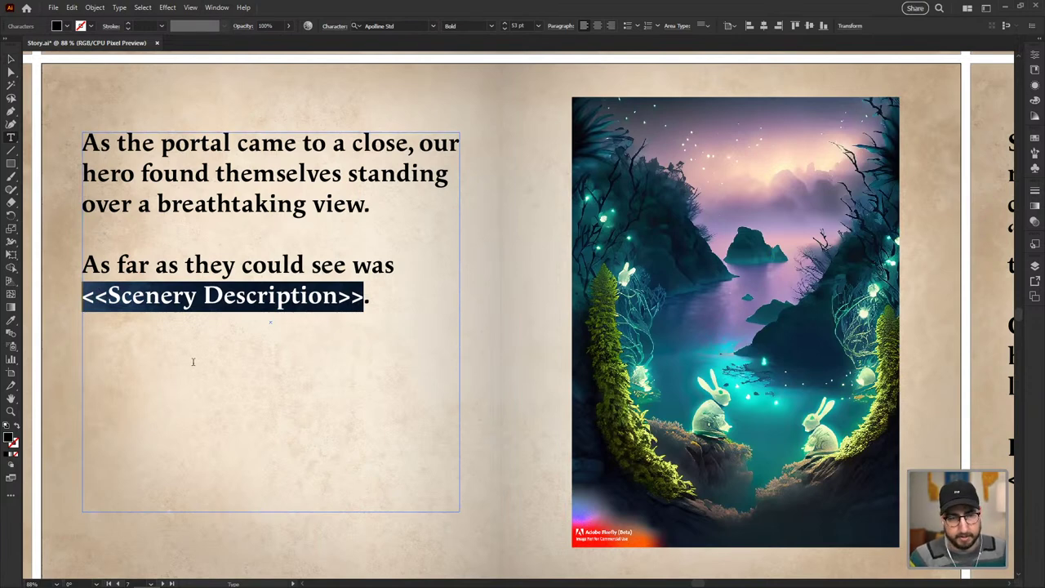
# - Copy the Firefly image prompt and paste it over the <<Scenery Description>> placeholder
pyautogui.hotkey('alt', 'Tab')
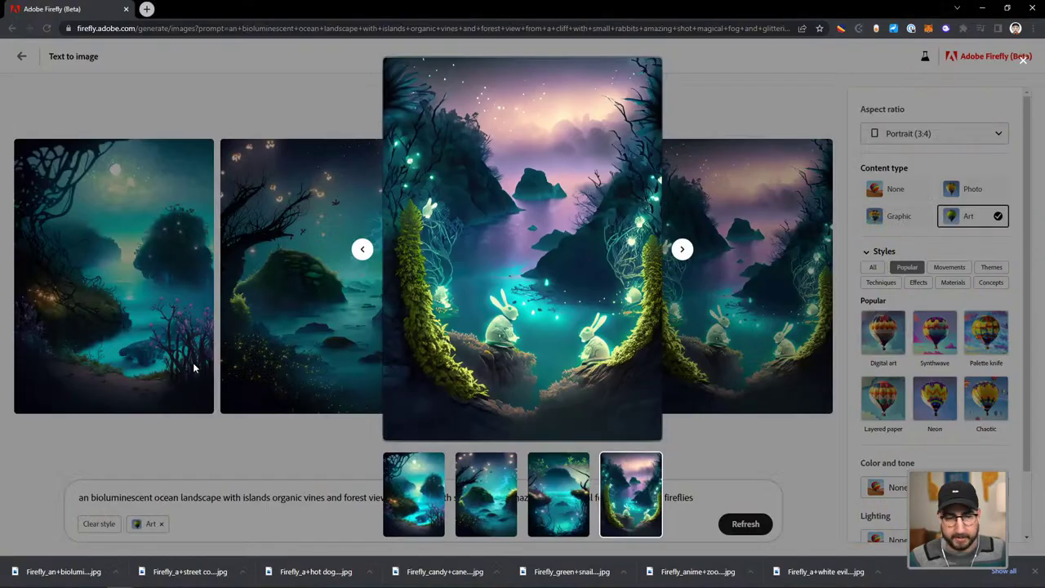
pyautogui.click(196, 503)
pyautogui.tripleClick(204, 500)
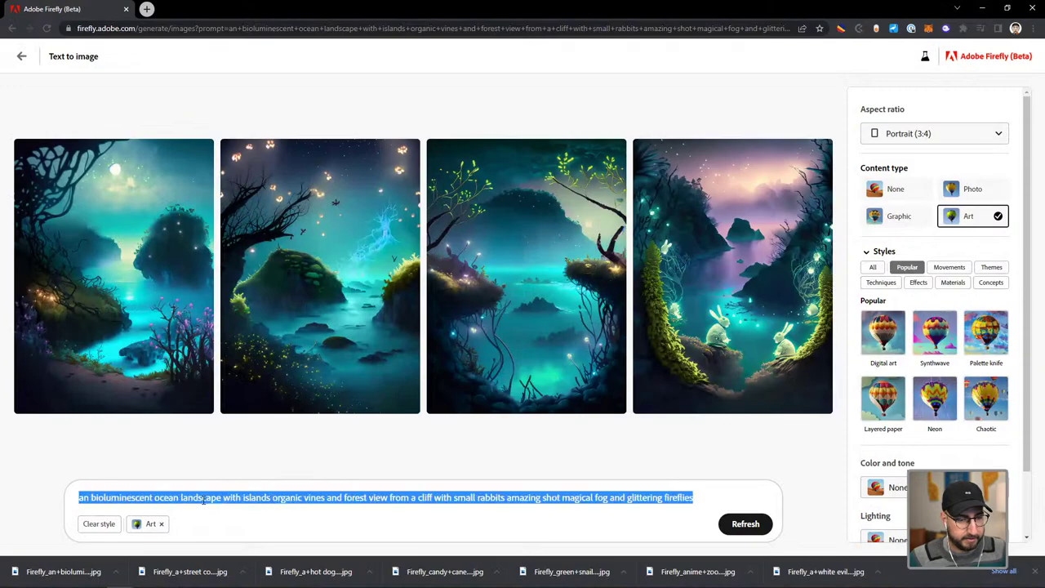
pyautogui.hotkey('ctrl', 'c')
pyautogui.hotkey('alt', 'Tab')
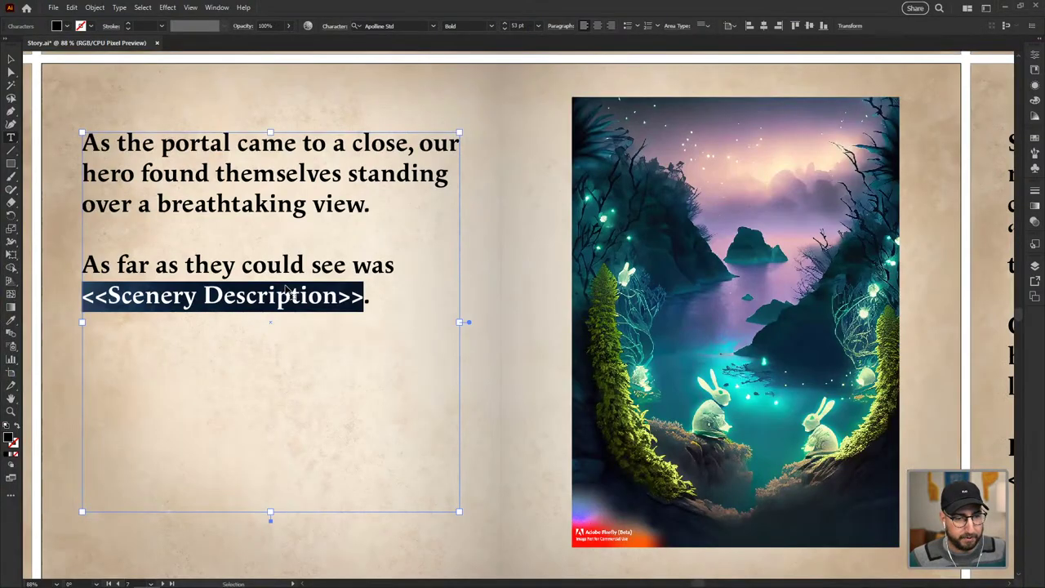
pyautogui.hotkey('ctrl', 'v')
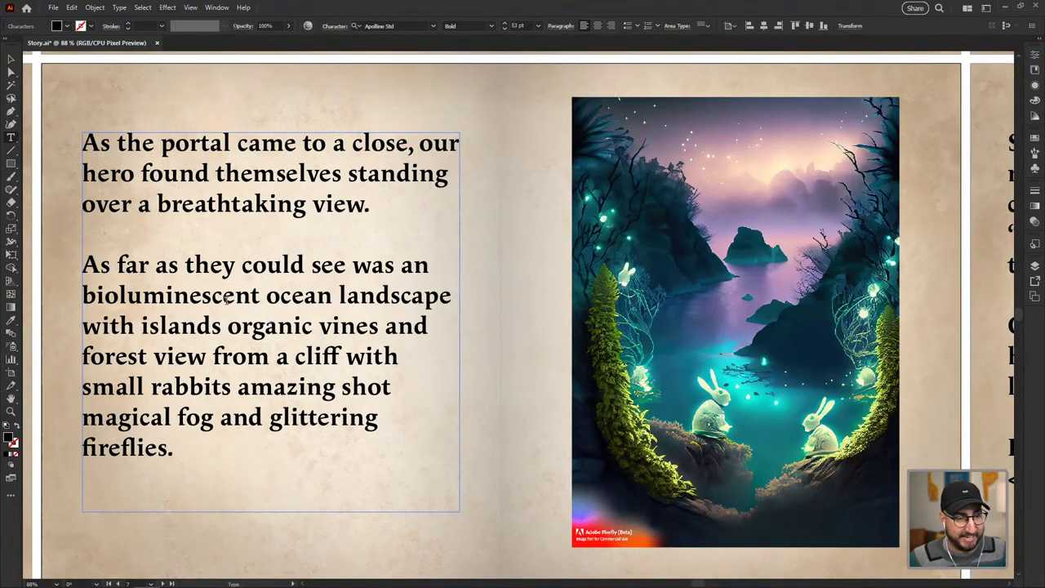
# - Change 'an' to 'a', add commas after 'islands' and 'vines', and pluralise 'view'
pyautogui.click(426, 266)
pyautogui.press('BackSpace')
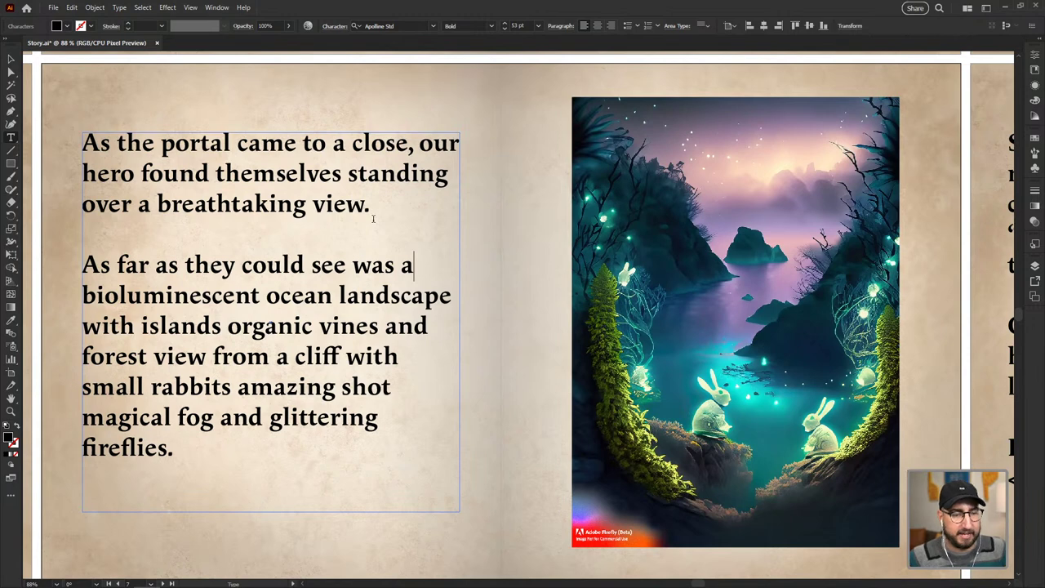
pyautogui.click(228, 327)
pyautogui.write(',')
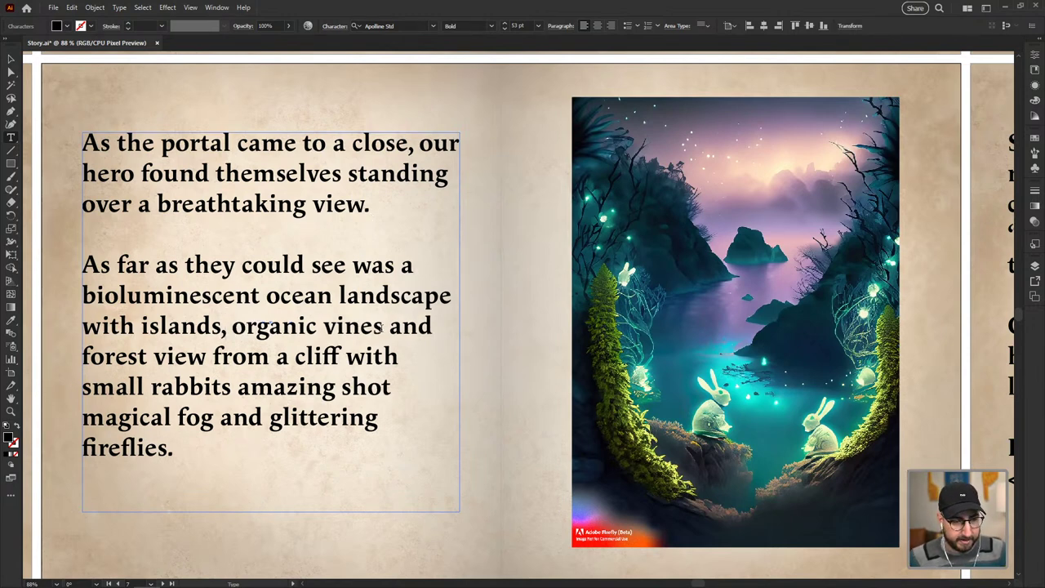
pyautogui.click(381, 326)
pyautogui.write(',')
pyautogui.click(207, 357)
pyautogui.write('s')
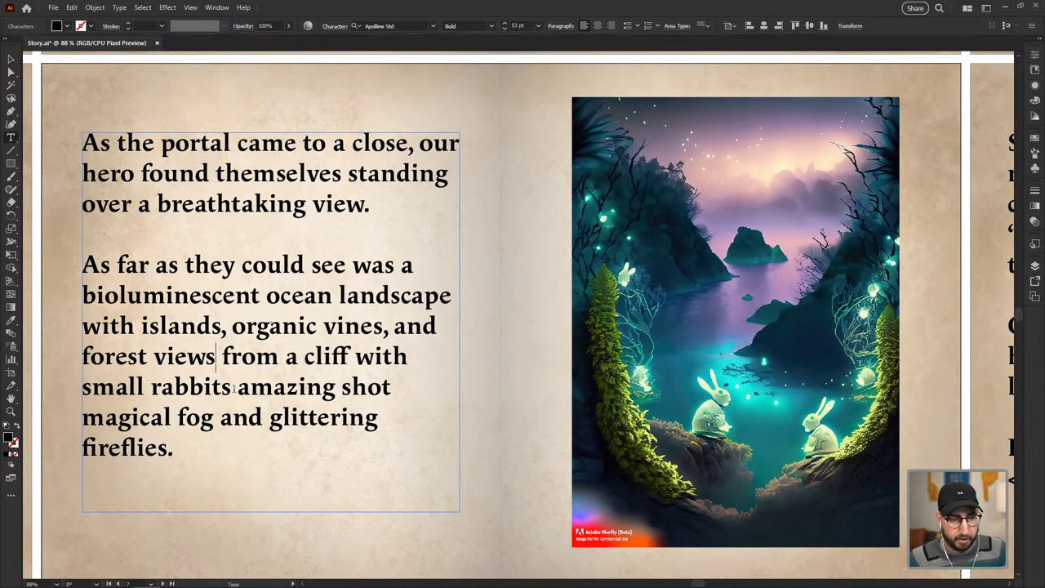
# - Delete 'amazing shot' and add commas so it ends 'magical fog, and glittering fireflies.'
pyautogui.moveTo(232, 389); pyautogui.dragTo(178, 412)
pyautogui.click(234, 387)
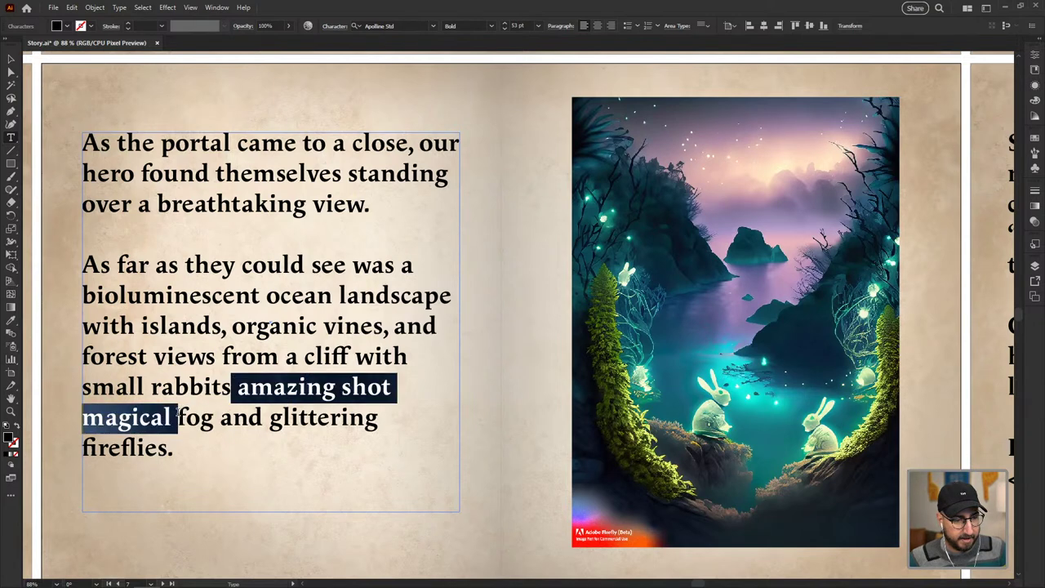
pyautogui.moveTo(233, 388); pyautogui.dragTo(438, 388)
pyautogui.press('BackSpace')
pyautogui.write(', magical fog')
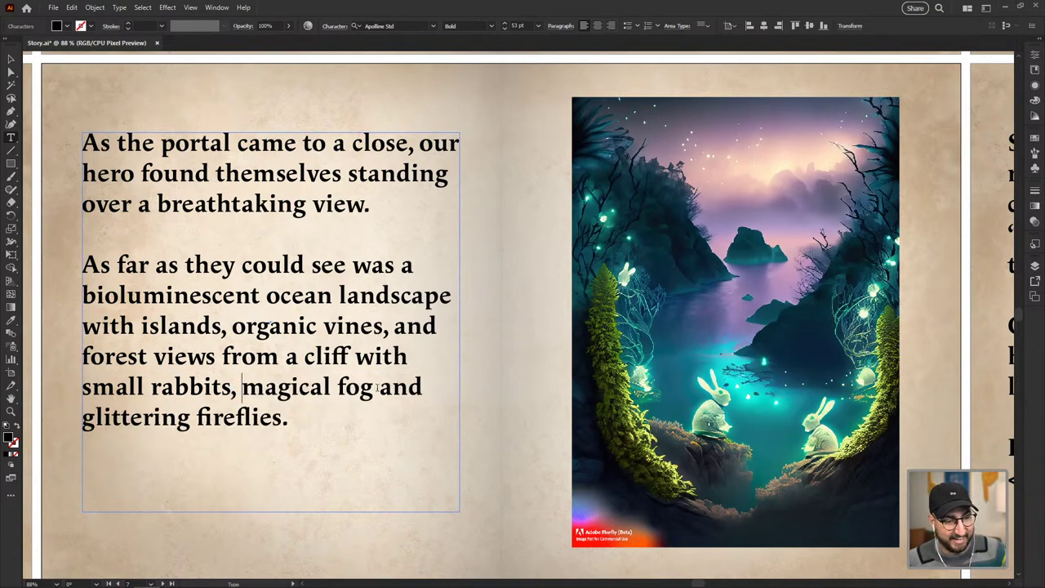
pyautogui.click(380, 387)
pyautogui.write(',')
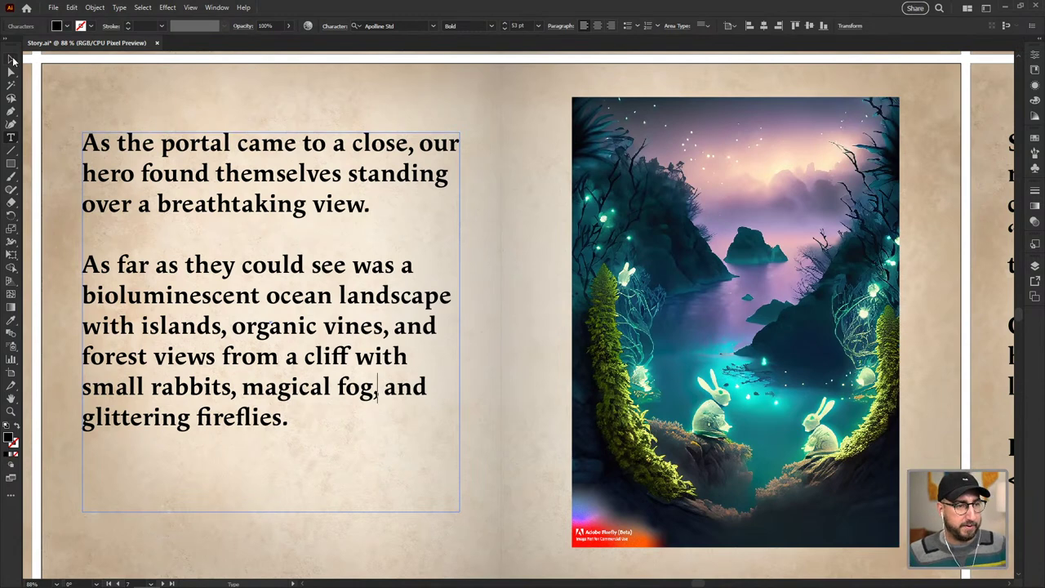
pyautogui.press('Escape')
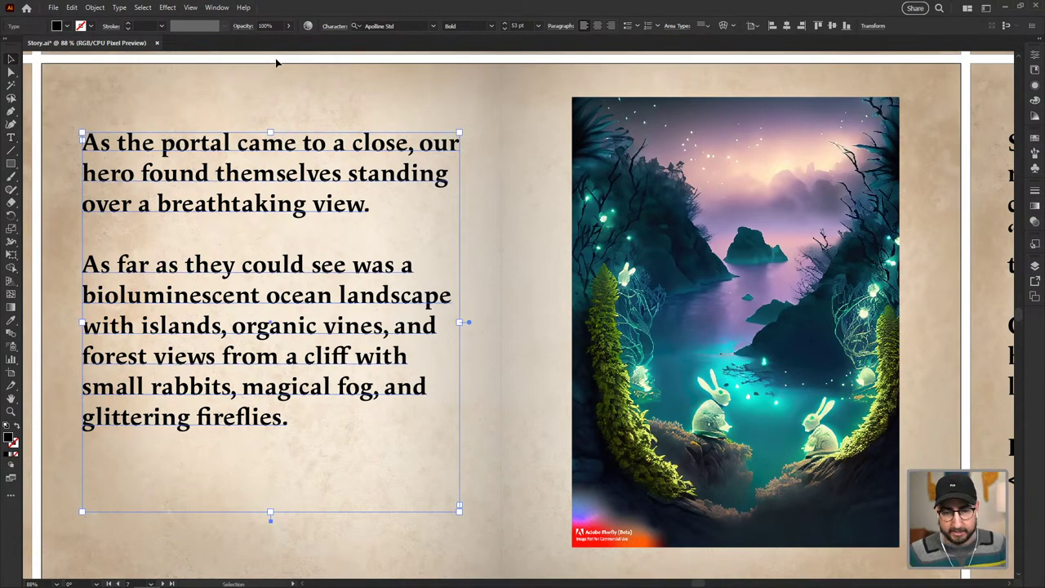
pyautogui.click(276, 60)
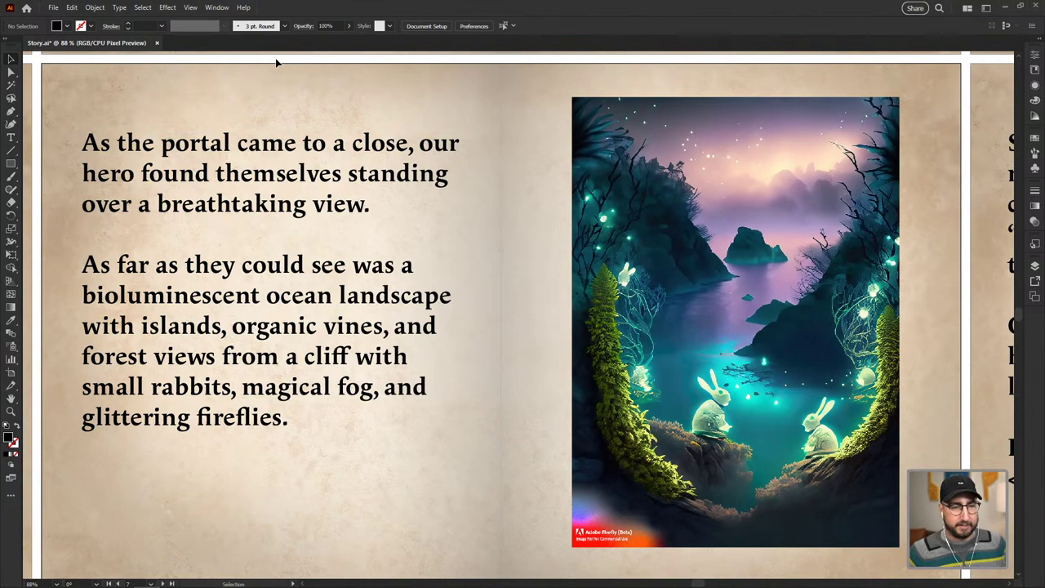
# - Step back through the spreads from the portal spread to artboard 1, 'Once Upon A Time...'
pyautogui.click(174, 460)
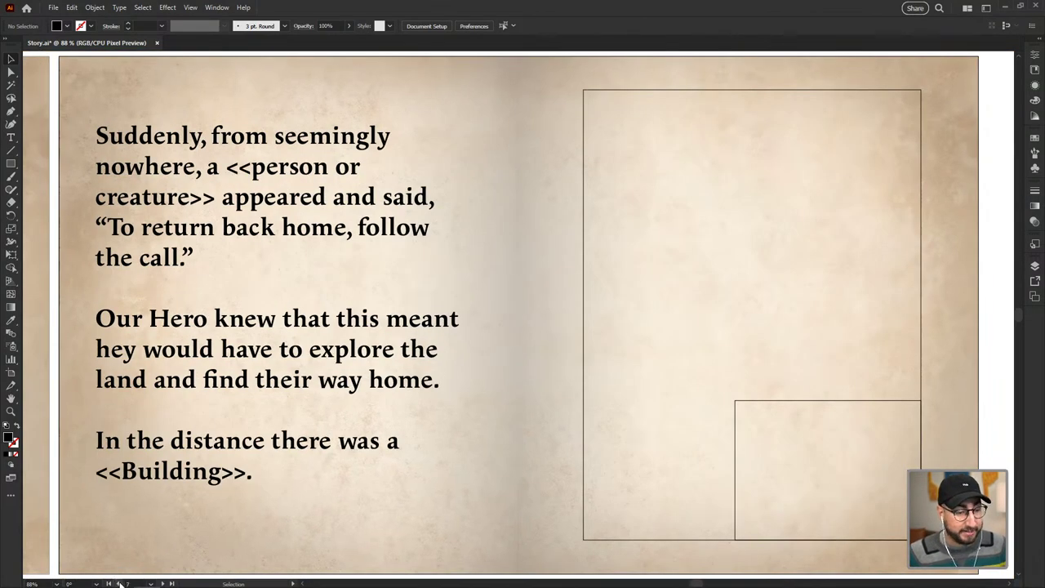
pyautogui.click(118, 583)
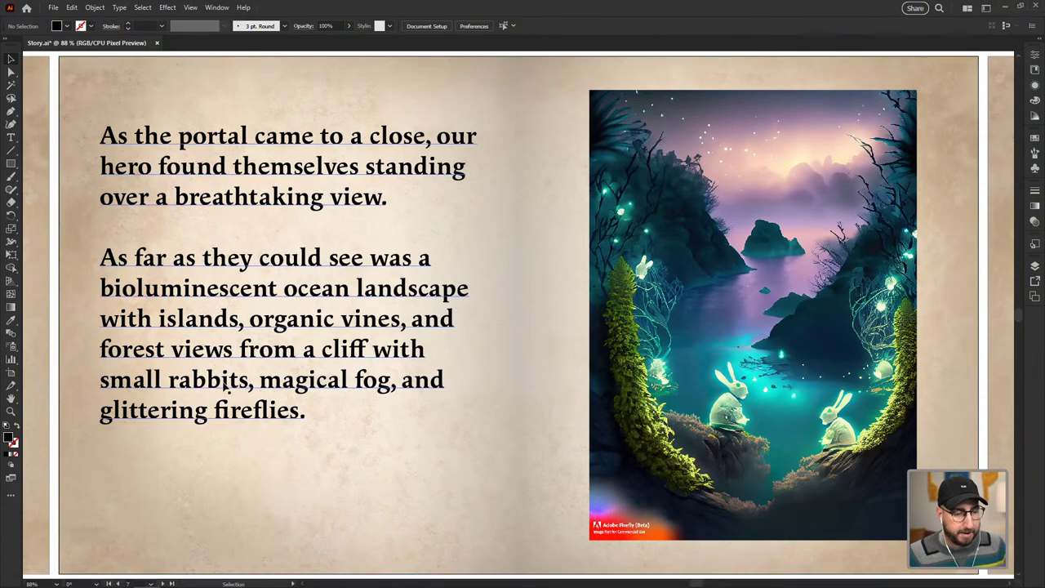
pyautogui.click(118, 583)
pyautogui.click(118, 584)
pyautogui.click(118, 583)
pyautogui.click(118, 584)
pyautogui.click(119, 584)
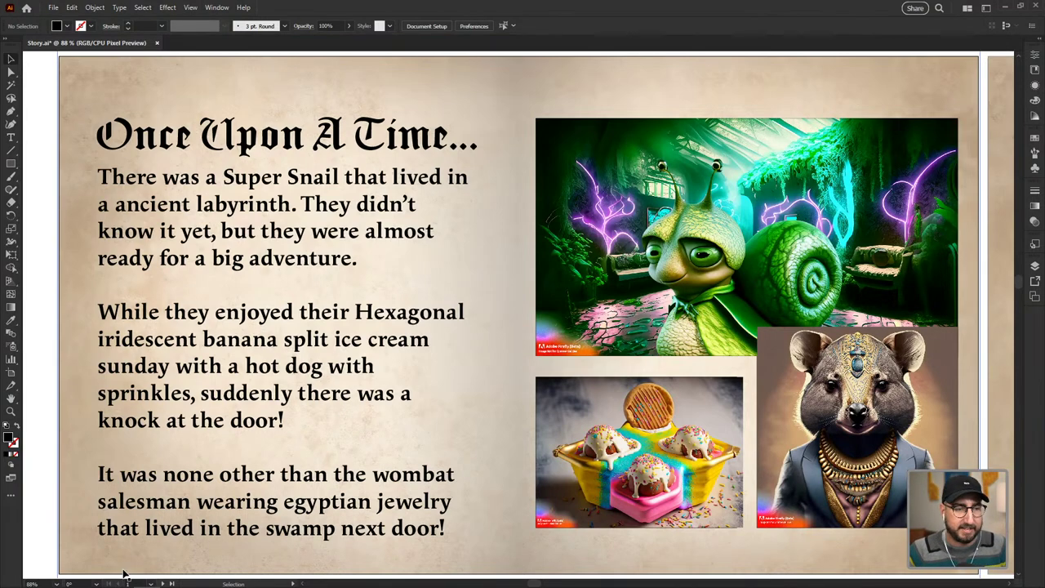
# - Page forward through the story spreads to review them, ending on the festival snack spread
pyautogui.click(163, 583)
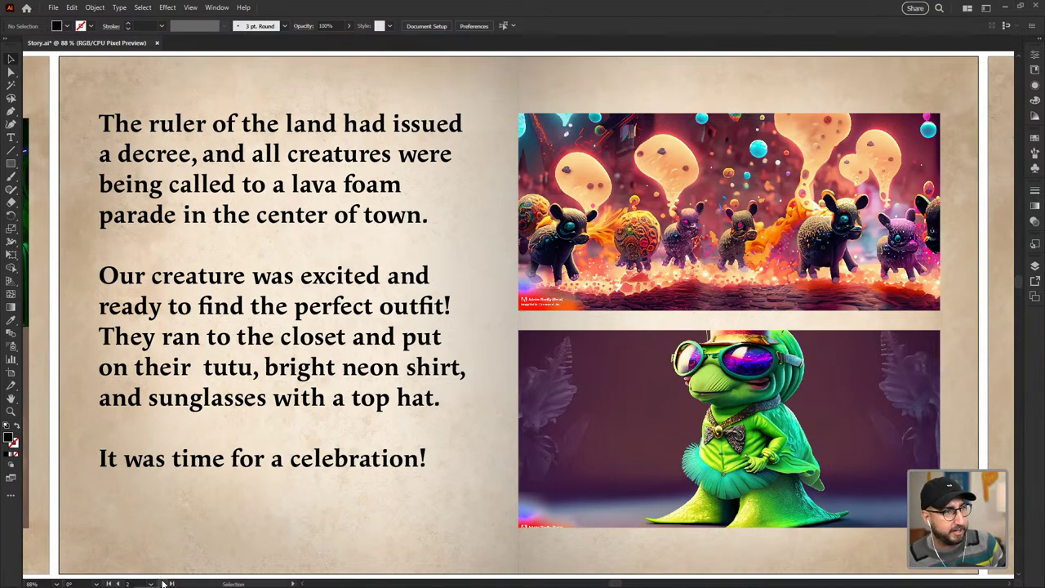
pyautogui.click(163, 583)
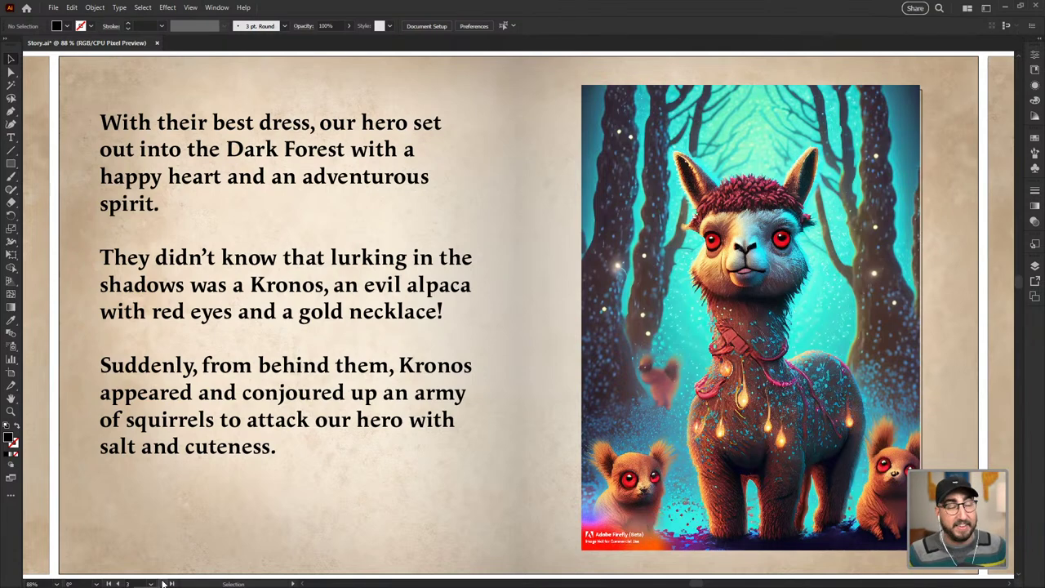
pyautogui.click(163, 583)
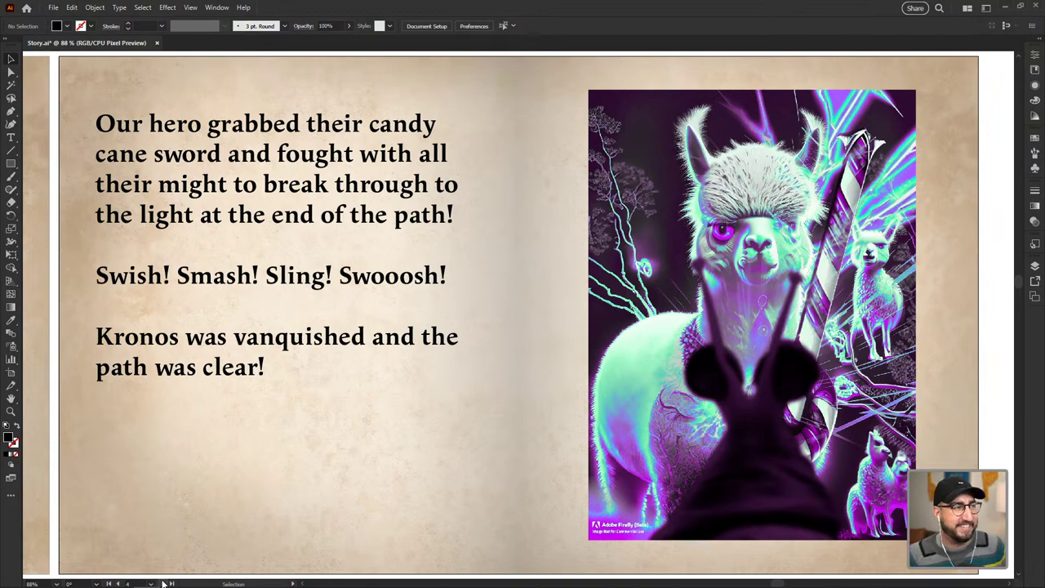
pyautogui.click(164, 583)
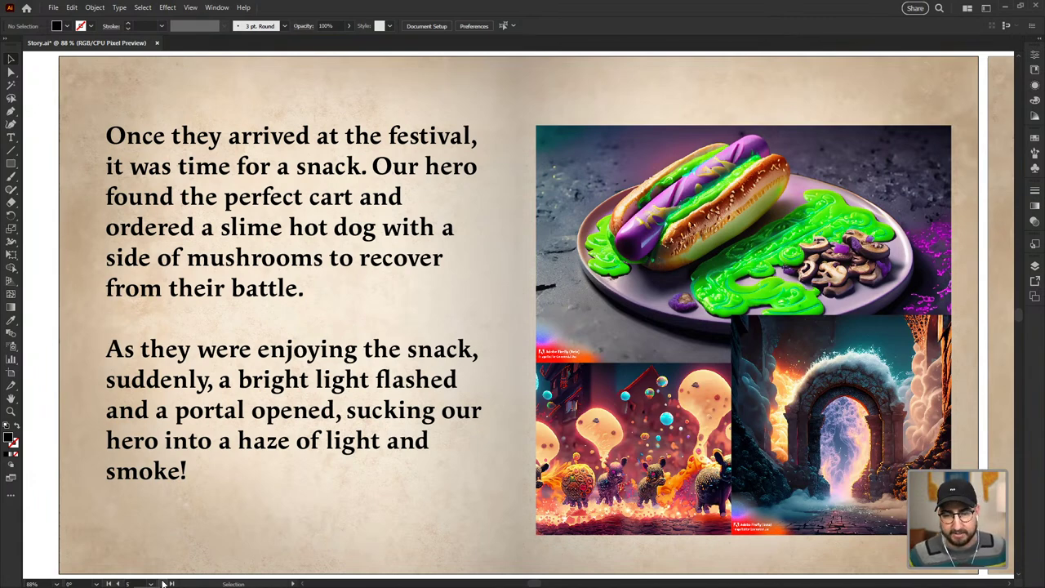
pyautogui.click(164, 583)
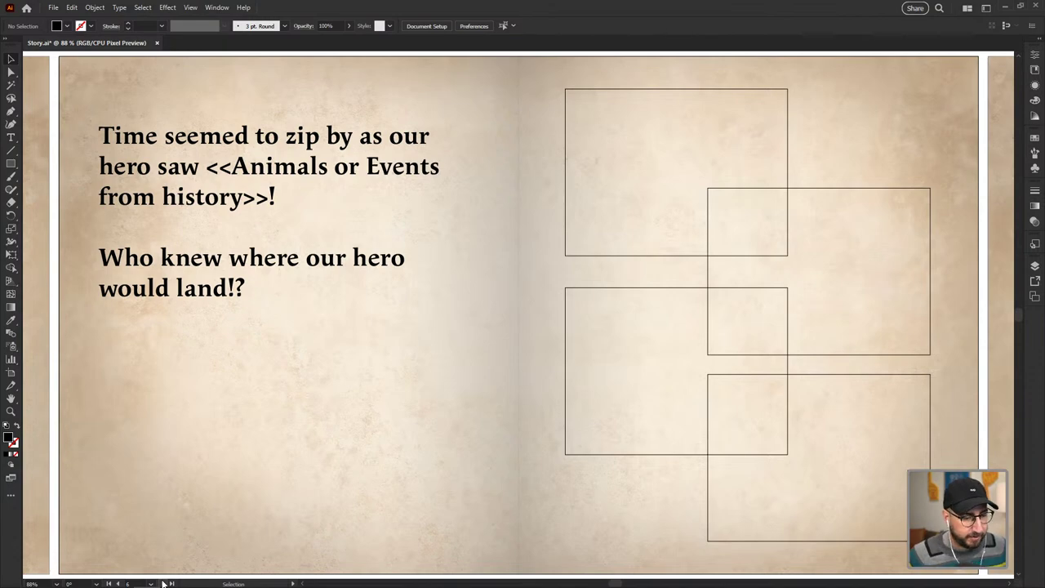
pyautogui.click(117, 583)
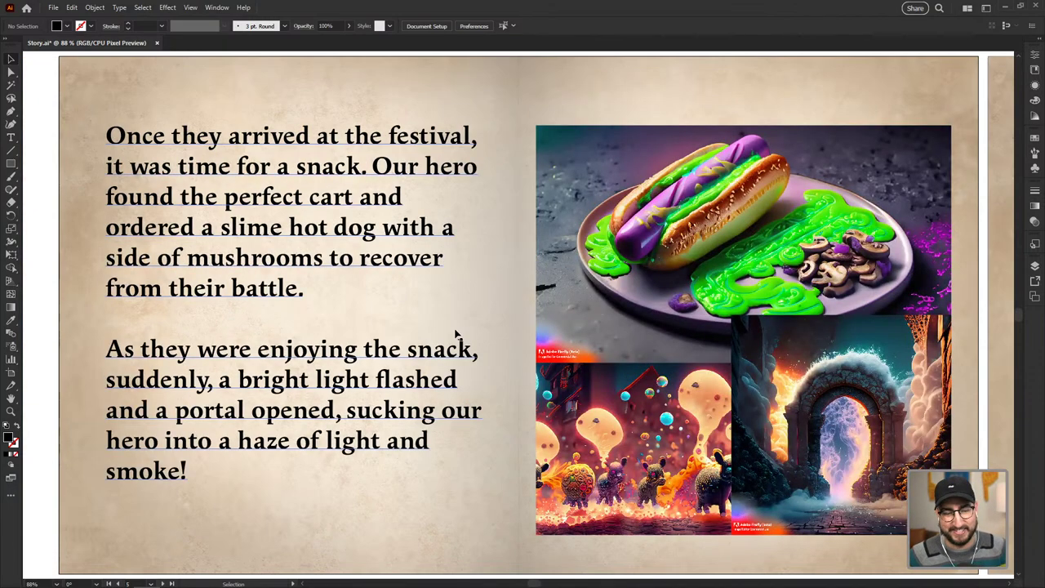
# - Zoom to the 'Time seemed to zip by' spread and delete its parchment background
pyautogui.click(487, 345)
pyautogui.press('z')
pyautogui.keyDown('alt'); pyautogui.click(527, 339); pyautogui.keyUp('alt')
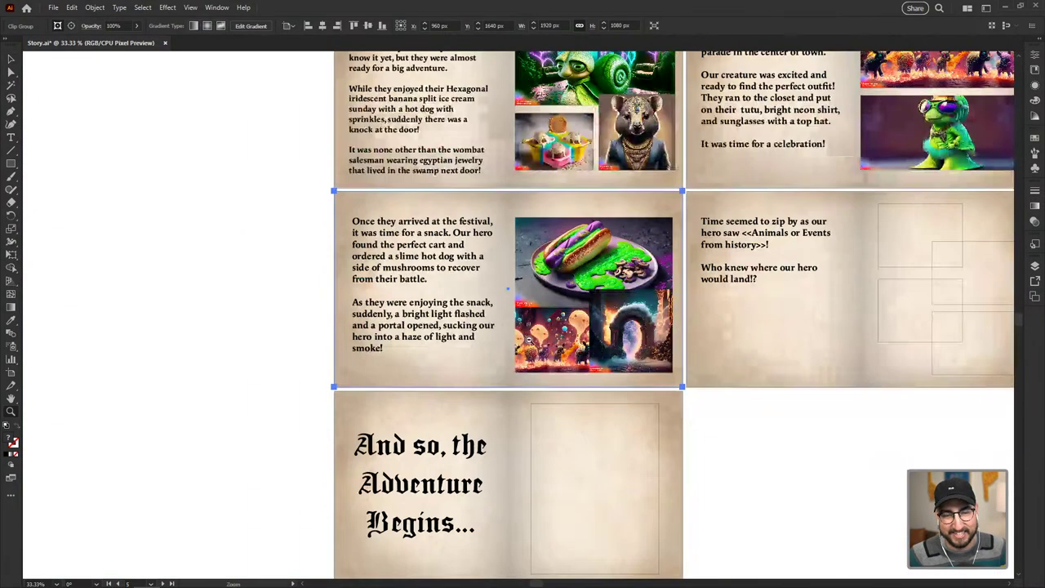
pyautogui.hscroll(5, 425, 359)
pyautogui.click(607, 323)
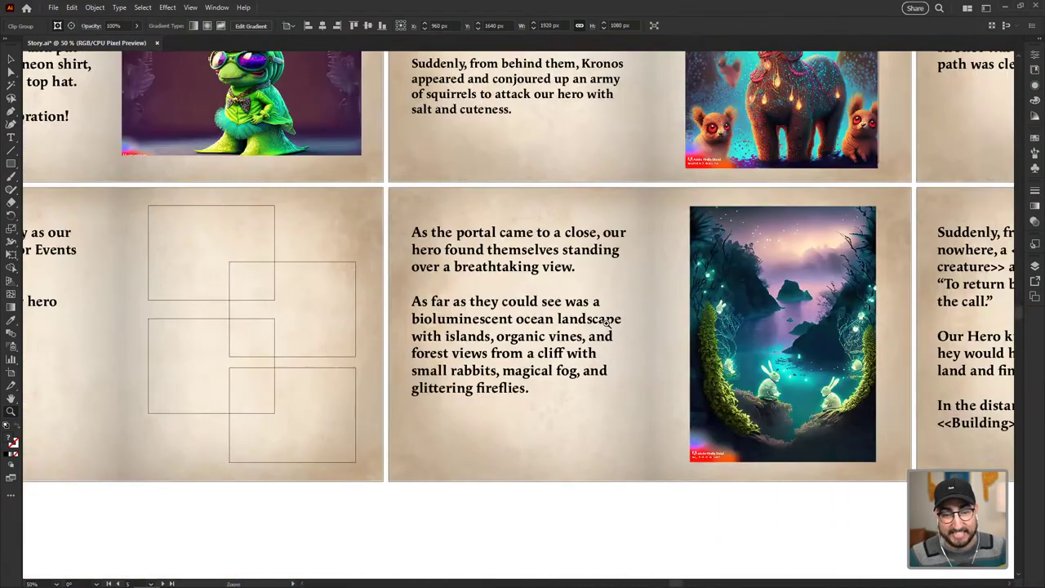
pyautogui.click(588, 346)
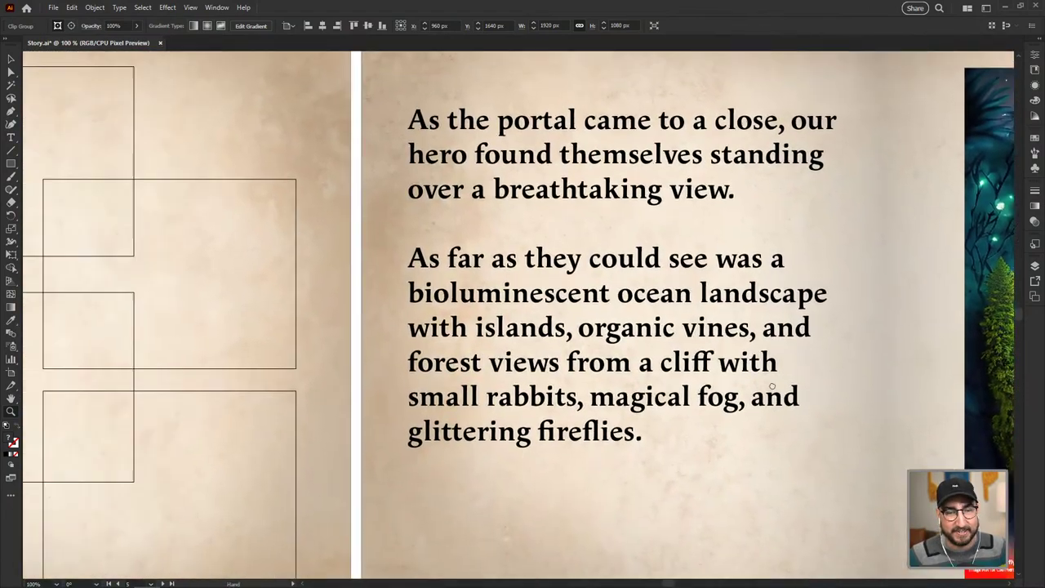
pyautogui.hscroll(-10, 776, 387)
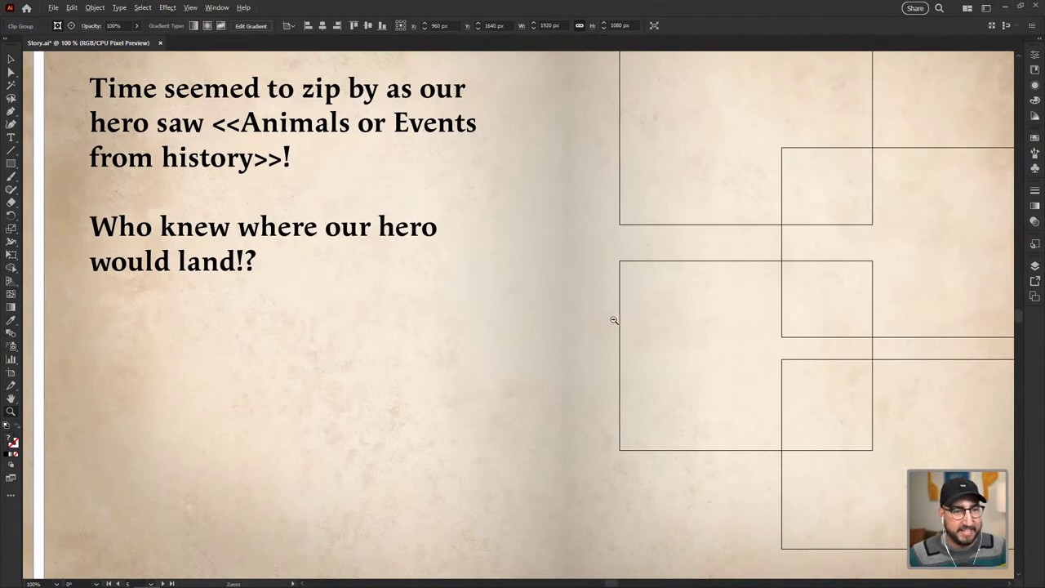
pyautogui.keyDown('alt'); pyautogui.click(621, 324); pyautogui.keyUp('alt')
pyautogui.click(470, 302)
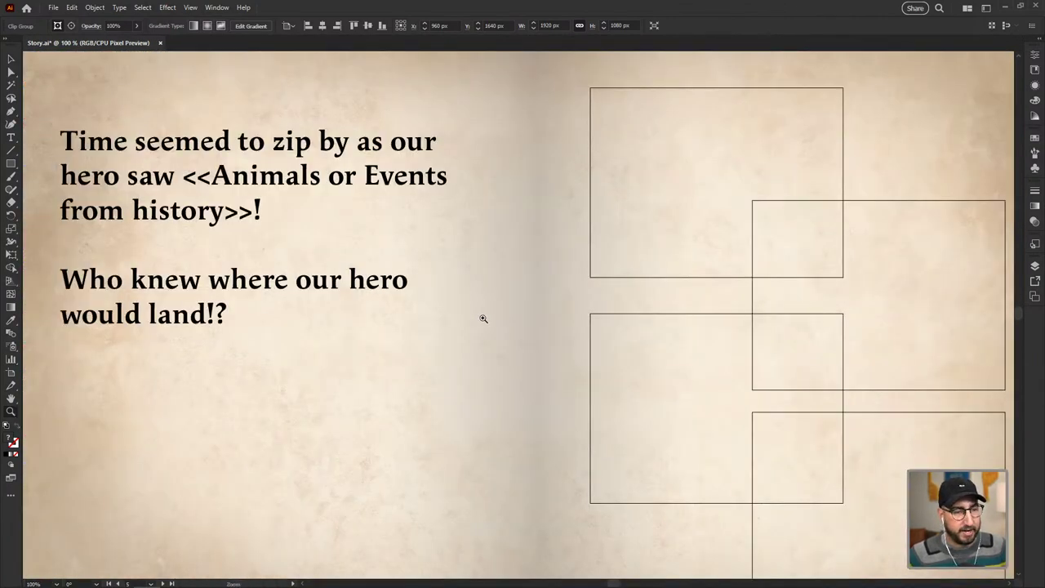
pyautogui.press('v')
pyautogui.click(197, 495)
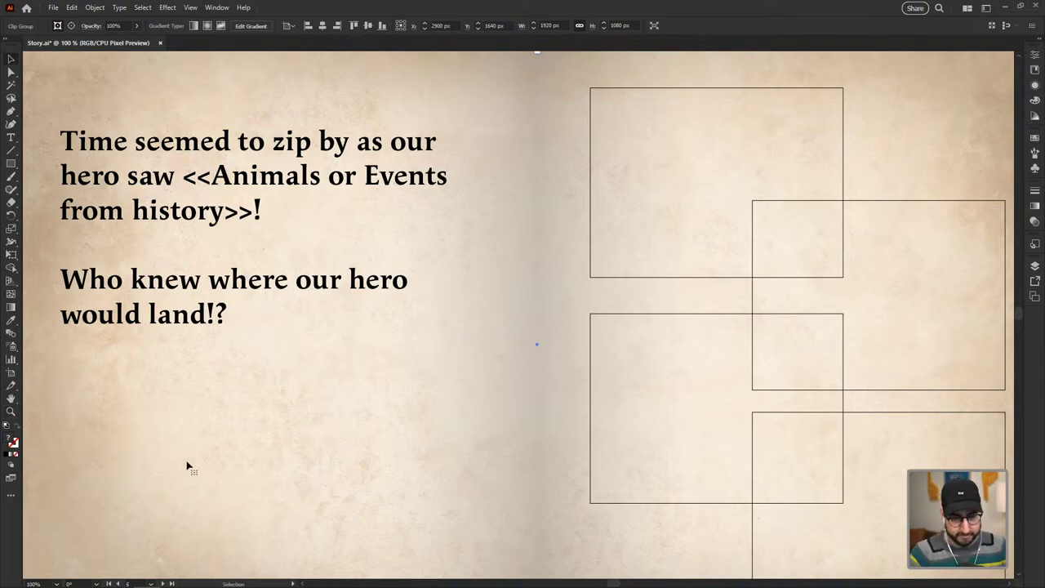
pyautogui.press('Delete')
# - Marquee-select the remaining text and placeholder frames on that spread
pyautogui.press('z')
pyautogui.keyDown('alt'); pyautogui.click(273, 351); pyautogui.keyUp('alt')
pyautogui.press('v')
pyautogui.moveTo(433, 190); pyautogui.dragTo(522, 416)
# - Delete the text and placeholder frames, leaving the 'Time seemed to zip by' artboard blank
pyautogui.press('Delete')
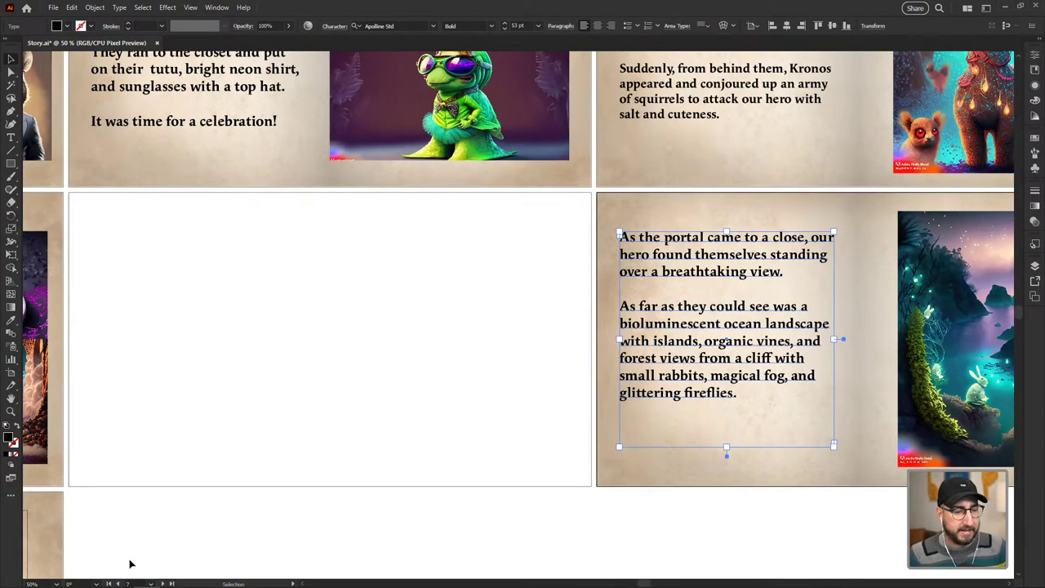
pyautogui.click(11, 400)
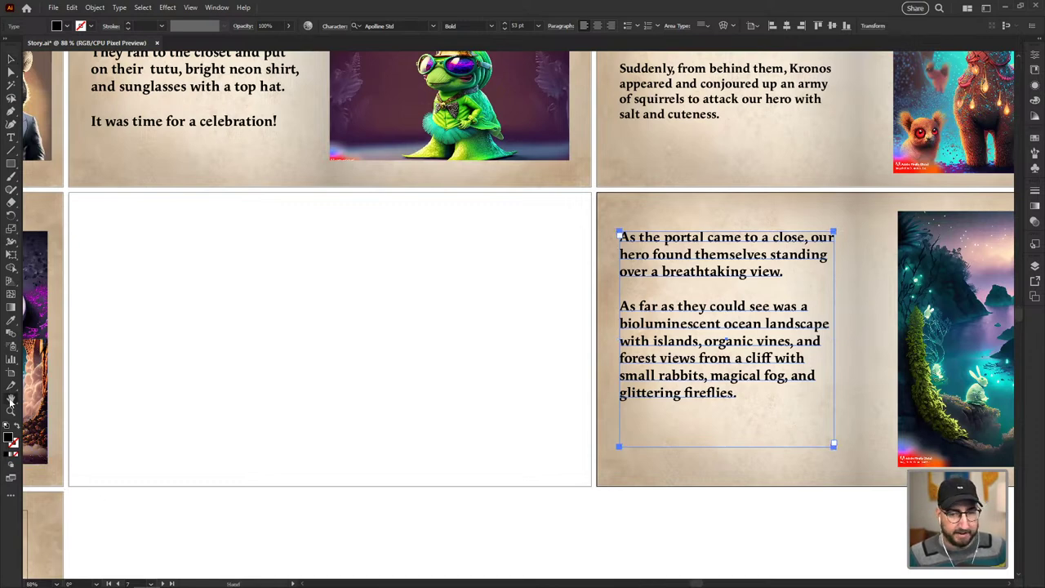
pyautogui.doubleClick(11, 400)
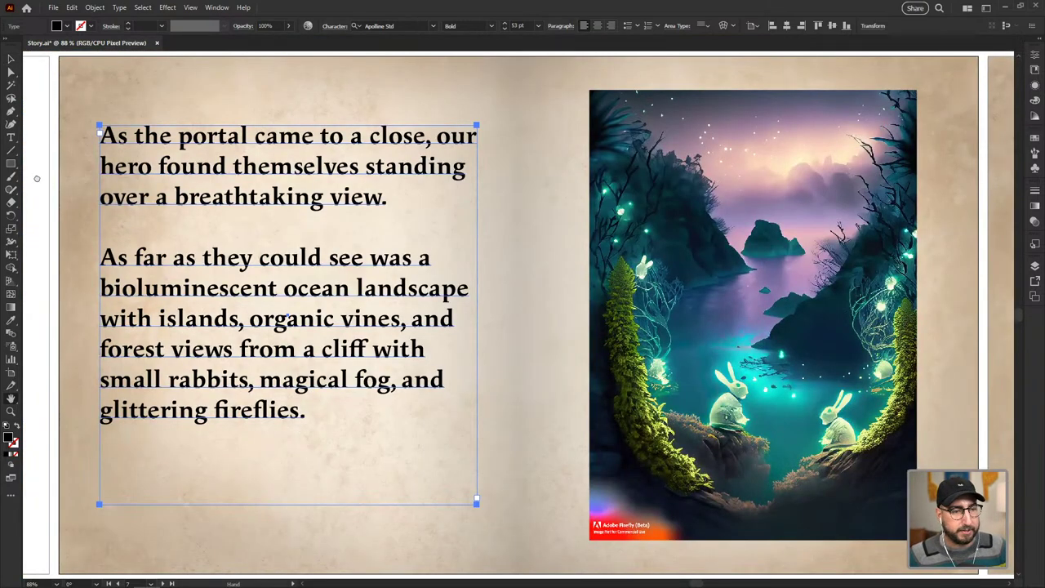
pyautogui.click(11, 61)
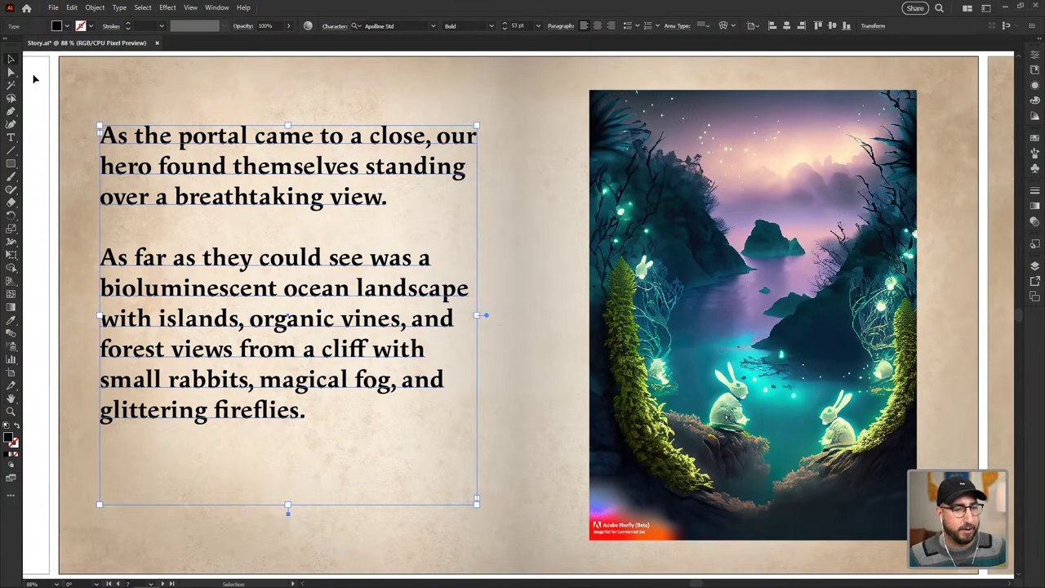
pyautogui.click(46, 94)
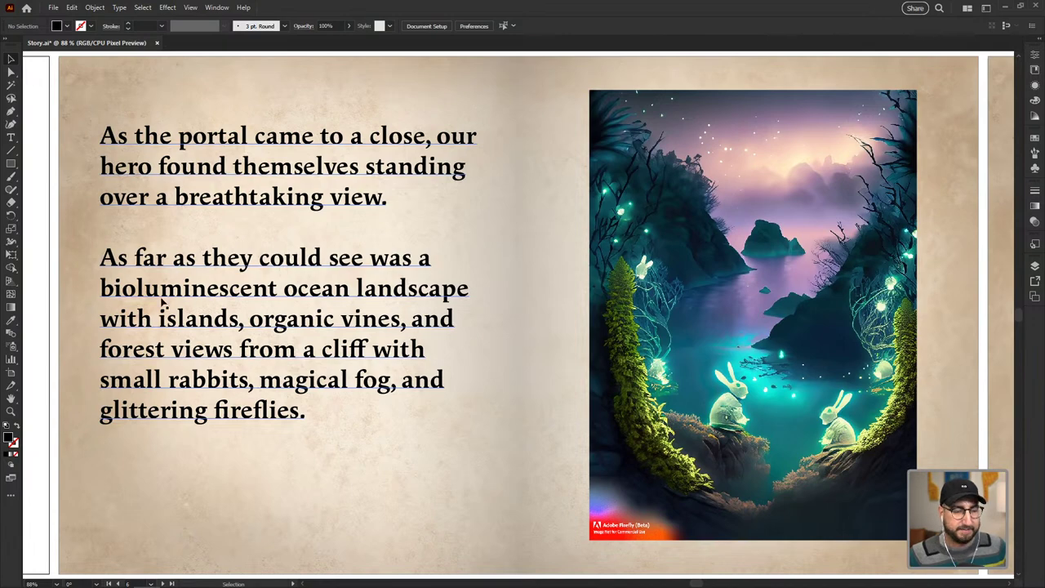
# - On artboard 8's story spread, correct 'hey' to 'they' in the story text
pyautogui.click(162, 583)
pyautogui.click(162, 583)
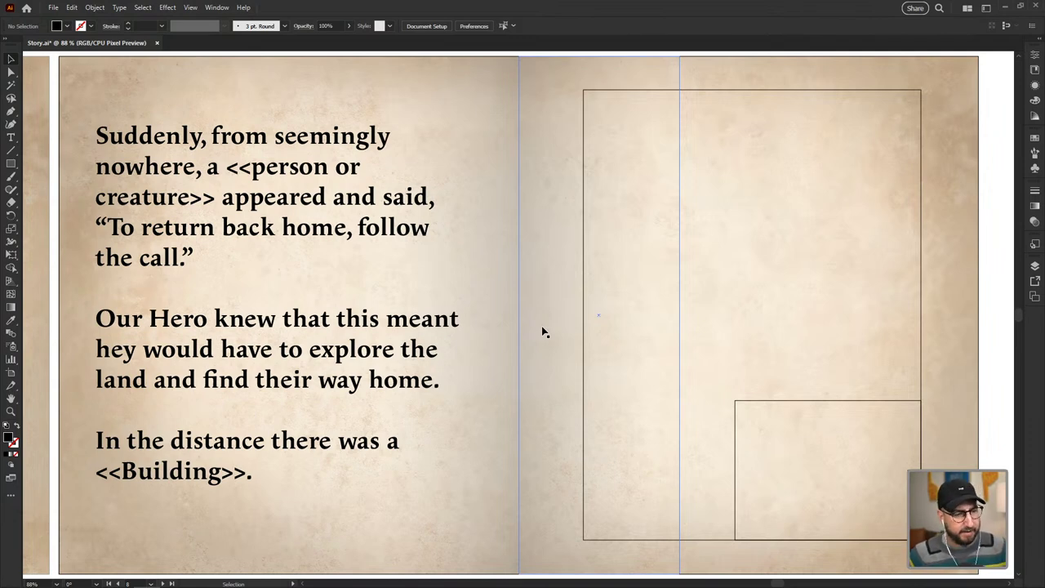
pyautogui.doubleClick(124, 349)
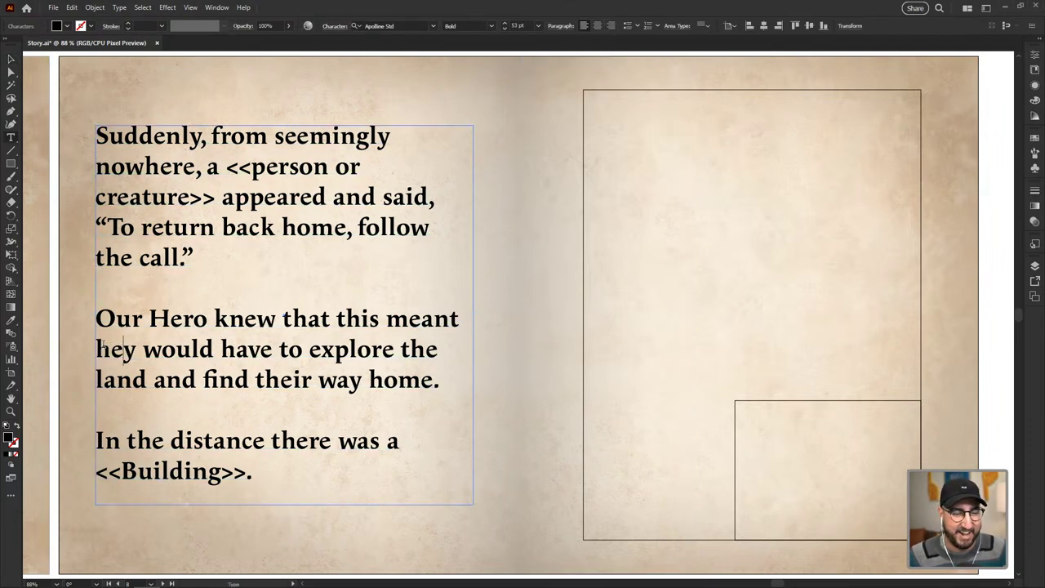
pyautogui.write('t')
pyautogui.press('BackSpace')
pyautogui.press('Left')
pyautogui.write('t')
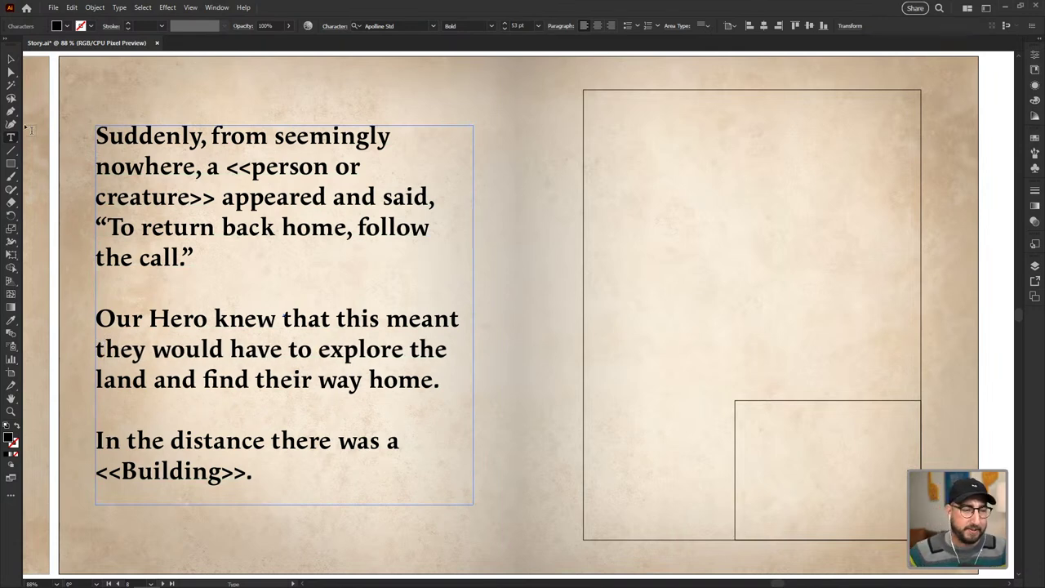
pyautogui.click(11, 59)
pyautogui.click(54, 69)
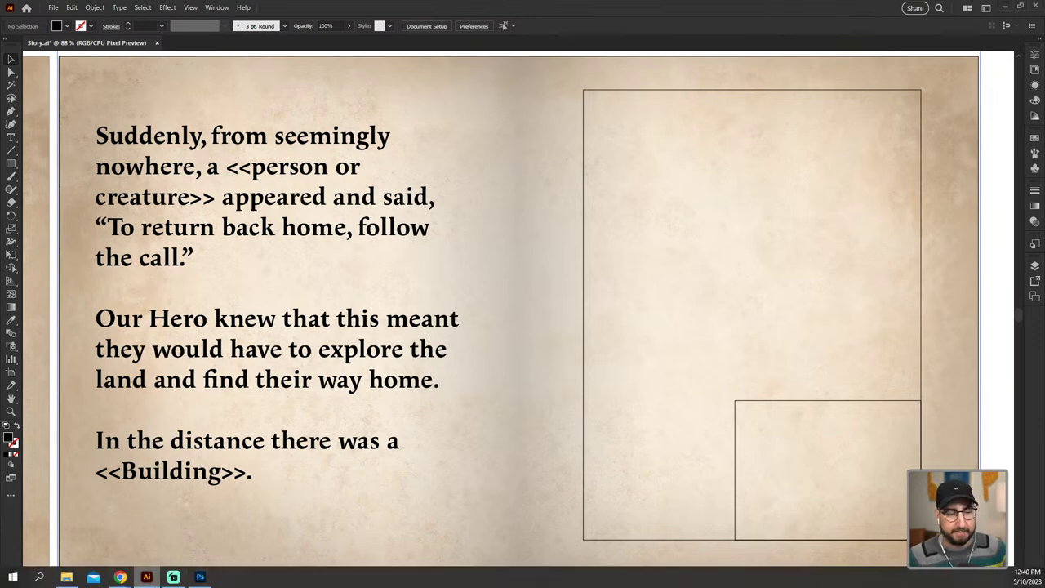
# - Generate Firefly images from 'a crow with a lizard tail dressed as a wizard with a cane soft portrait lighting'
pyautogui.moveTo(114, 576)
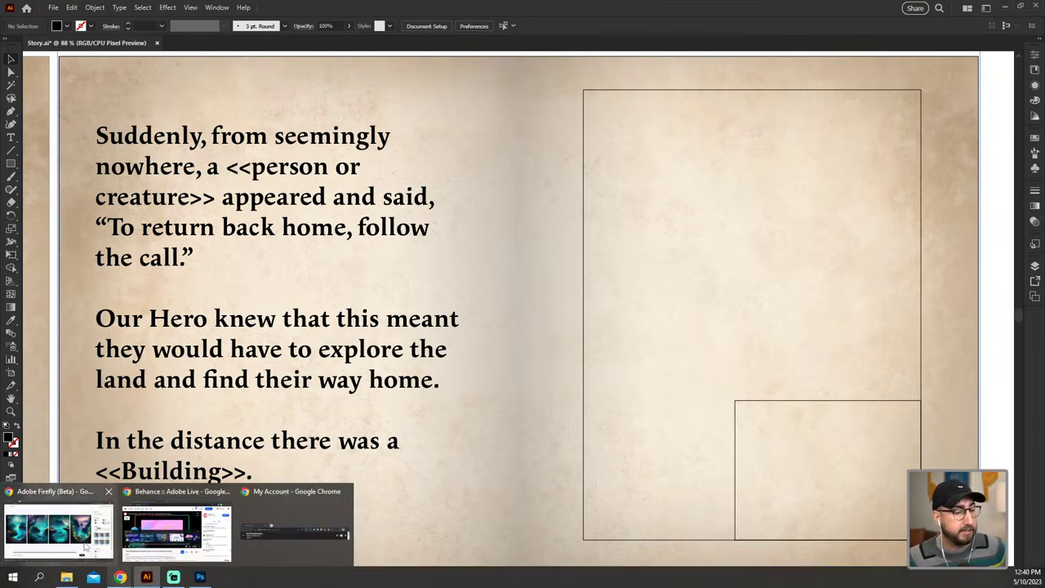
pyautogui.click(88, 548)
pyautogui.click(22, 56)
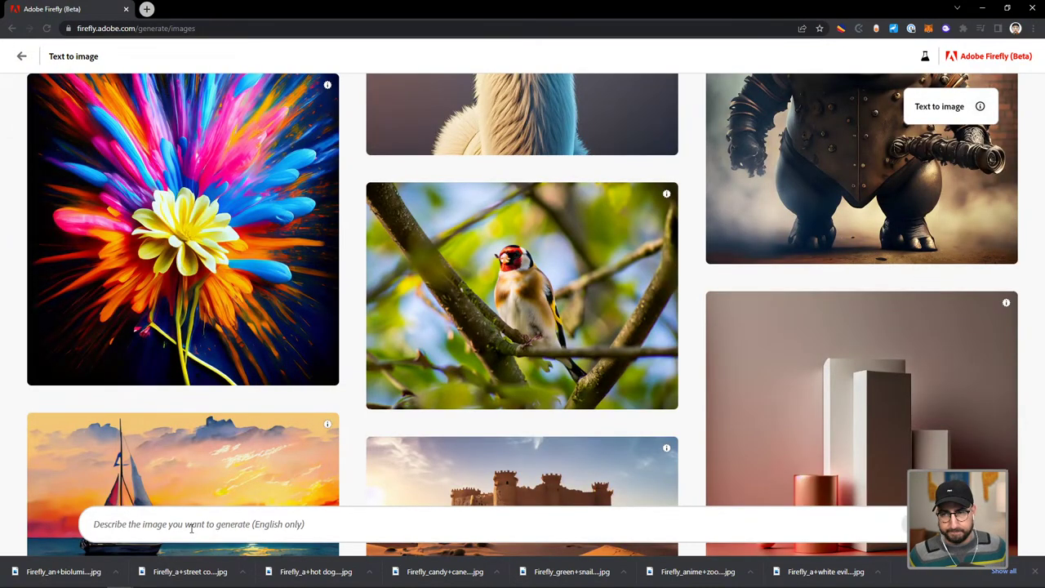
pyautogui.click(191, 528)
pyautogui.write('P')
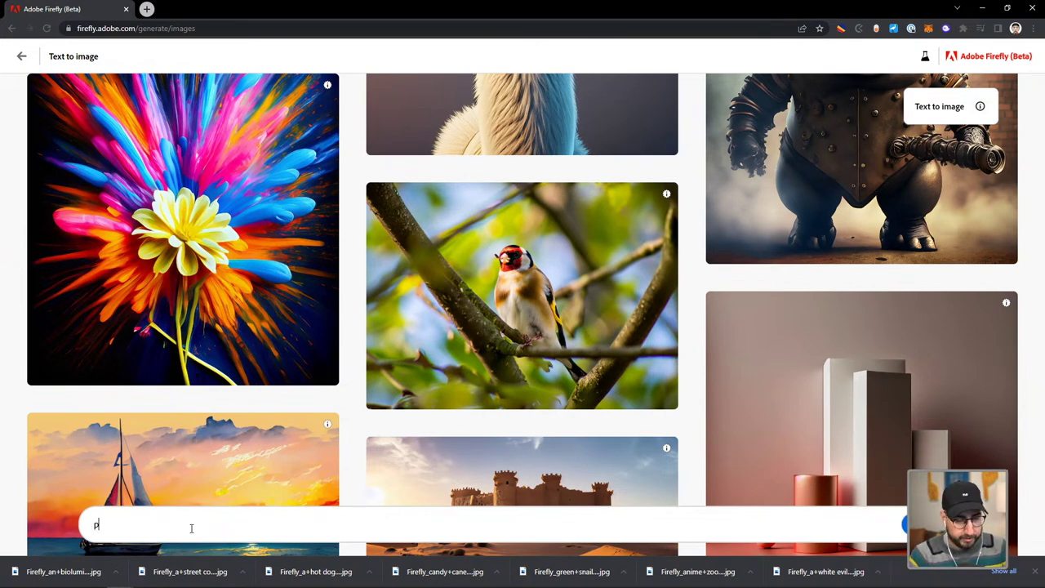
pyautogui.write('rom')
pyautogui.press('BackSpace')
pyautogui.press('BackSpace')
pyautogui.press('BackSpace')
pyautogui.press('BackSpace')
pyautogui.write('fol')
pyautogui.press('BackSpace')
pyautogui.press('BackSpace')
pyautogui.press('BackSpace')
pyautogui.write('solf')
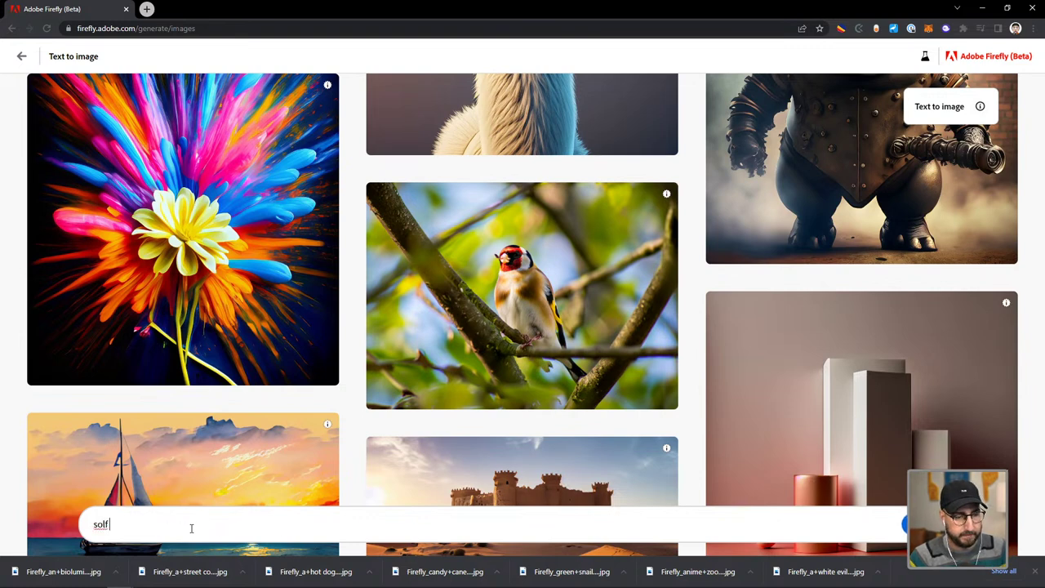
pyautogui.write('t portrai')
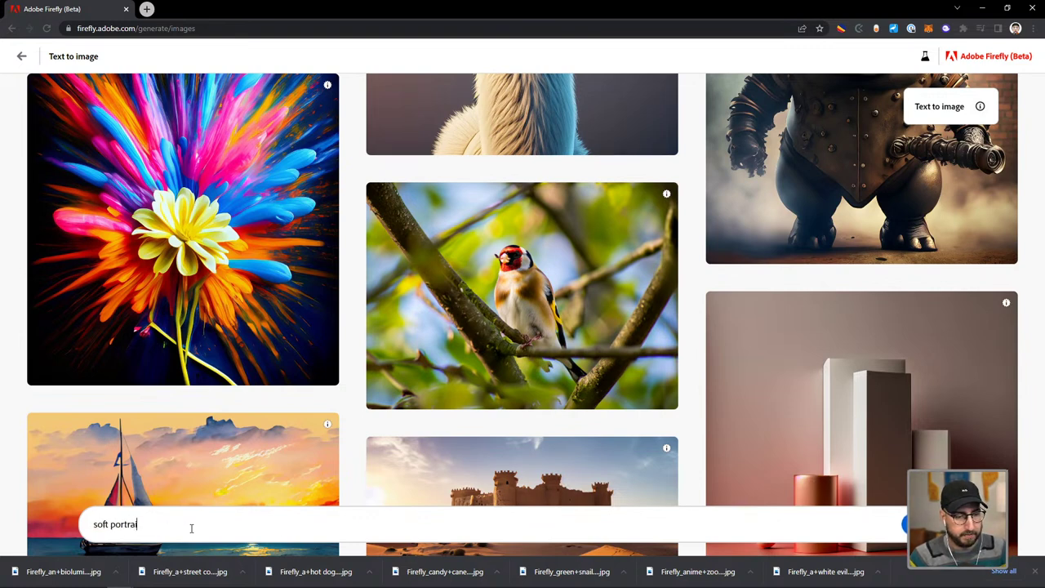
pyautogui.write('t lighting')
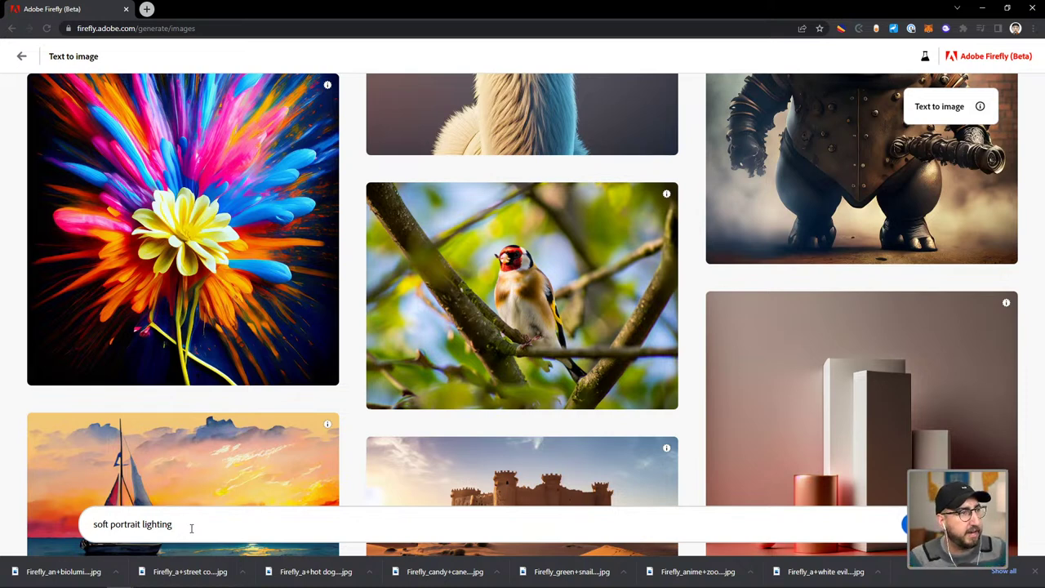
pyautogui.press('Home')
pyautogui.write('a ')
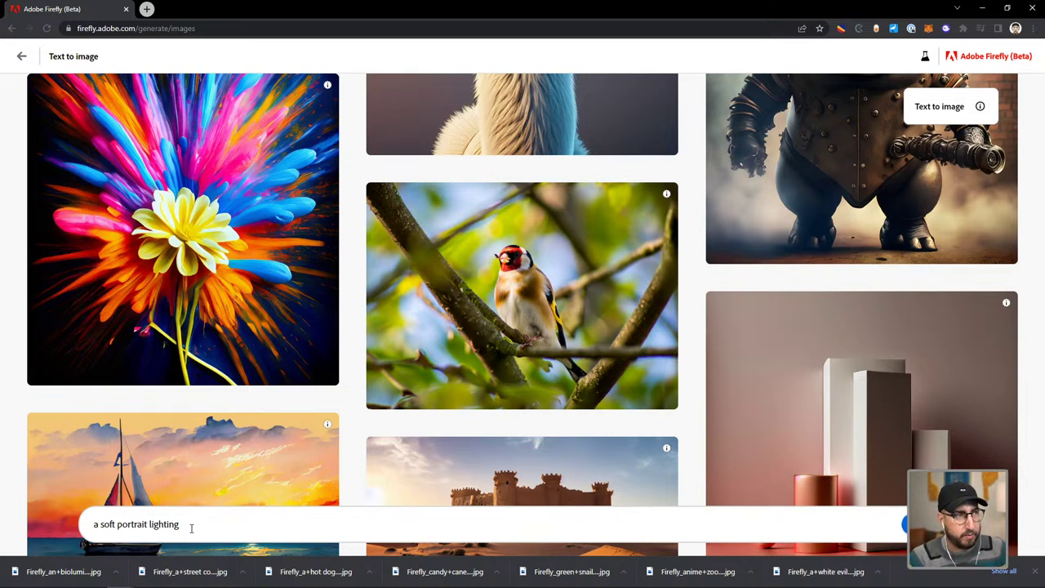
pyautogui.write('crow ')
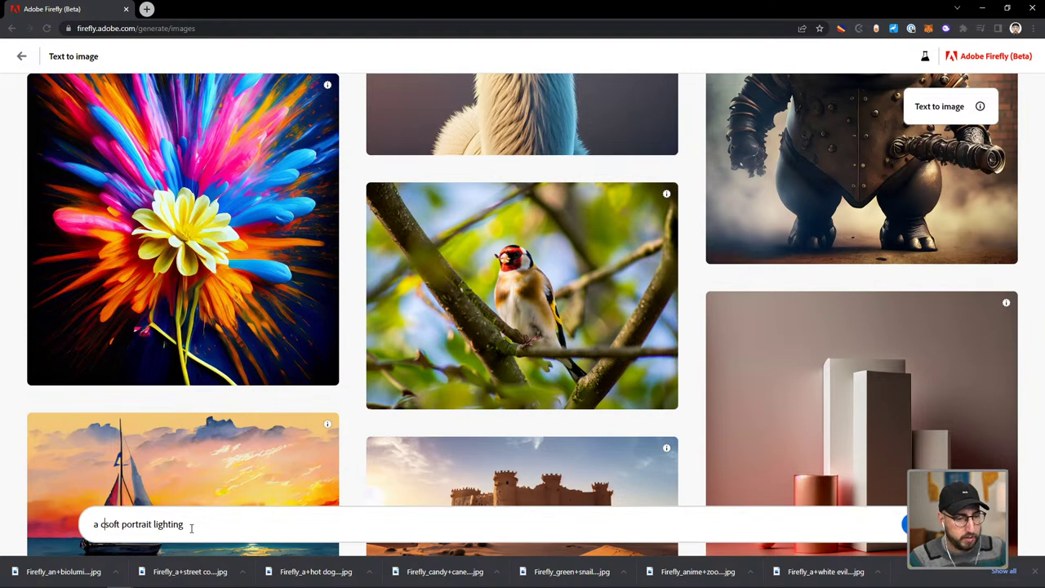
pyautogui.write('with a l')
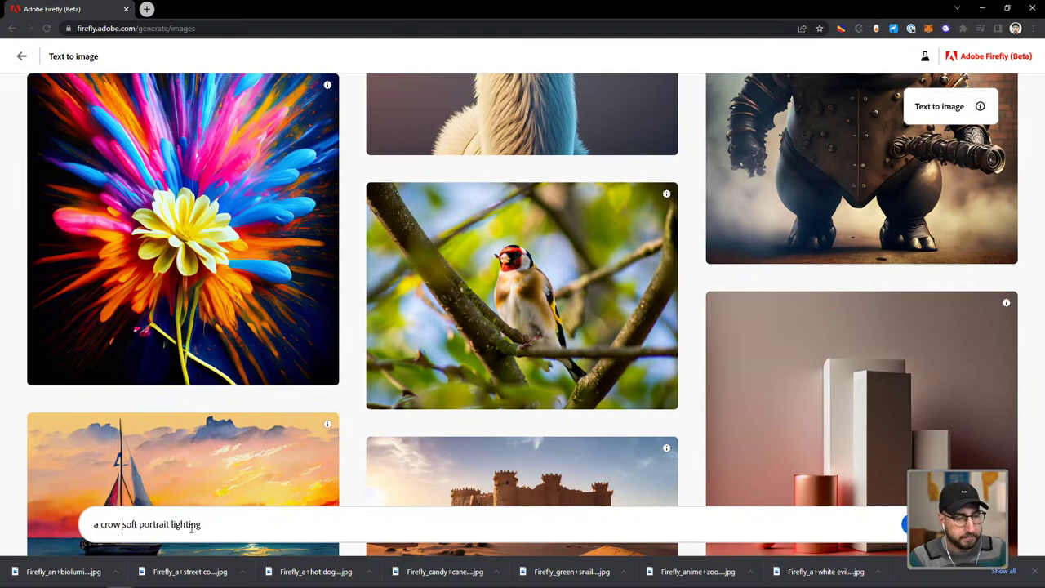
pyautogui.write('izard tail')
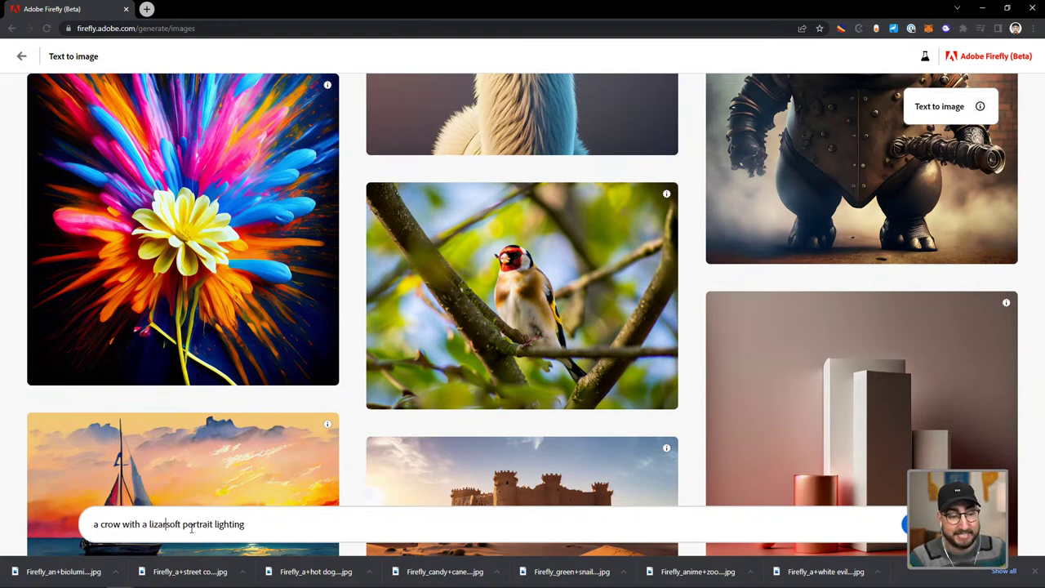
pyautogui.write(' dressed ')
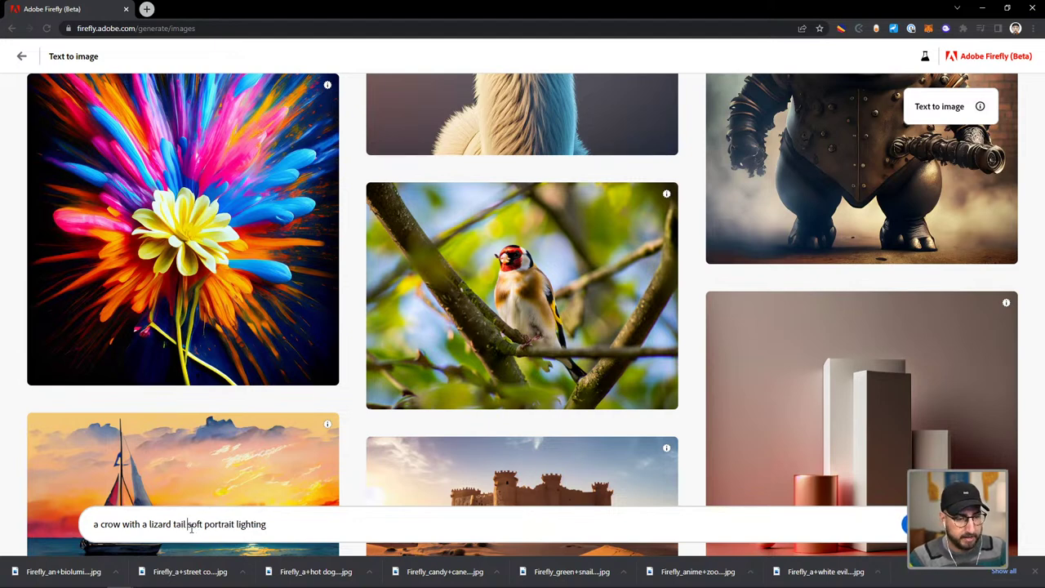
pyautogui.write('as a wizard')
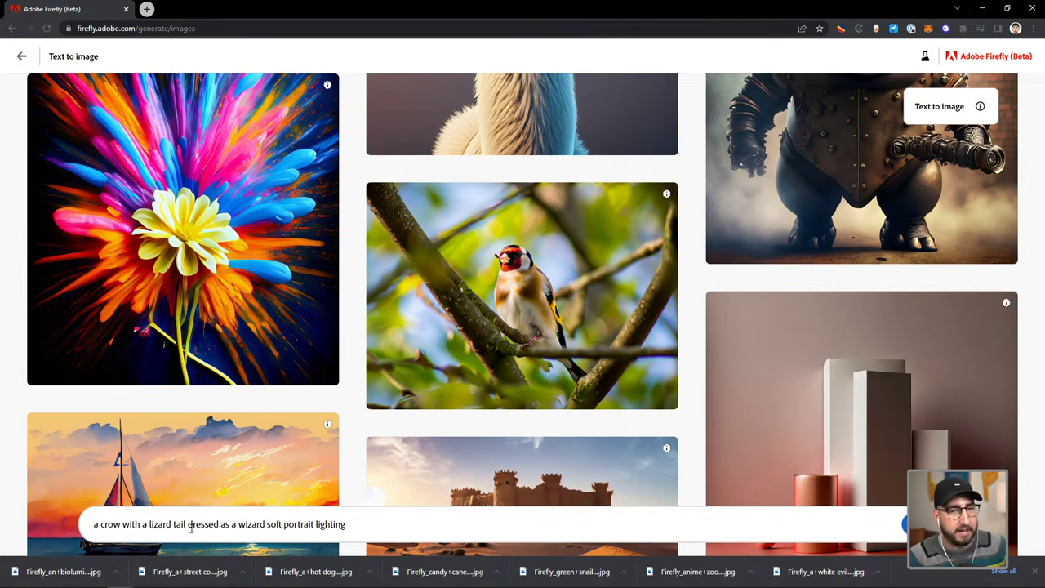
pyautogui.write('with a cane')
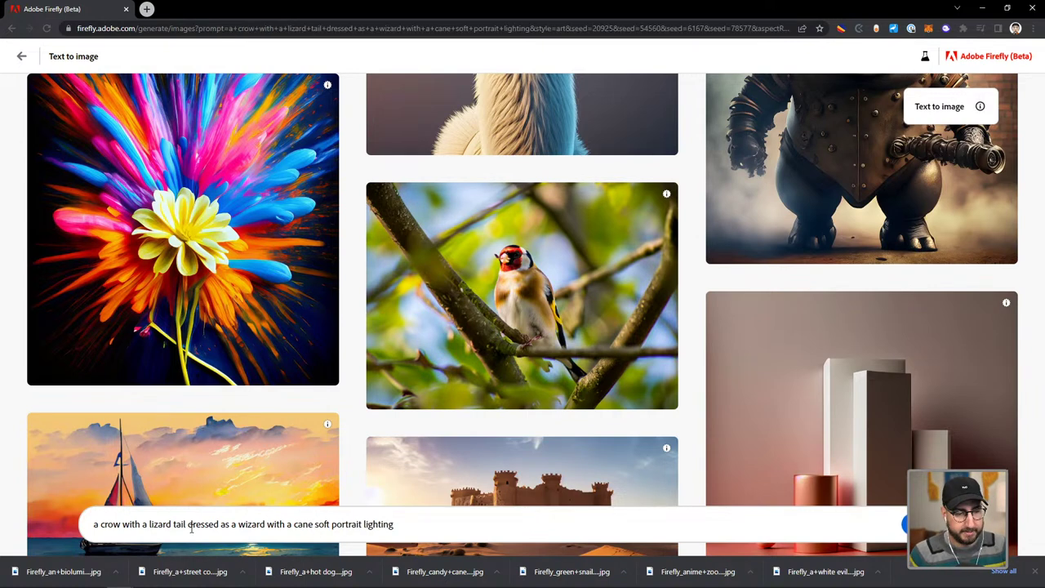
pyautogui.press('Return')
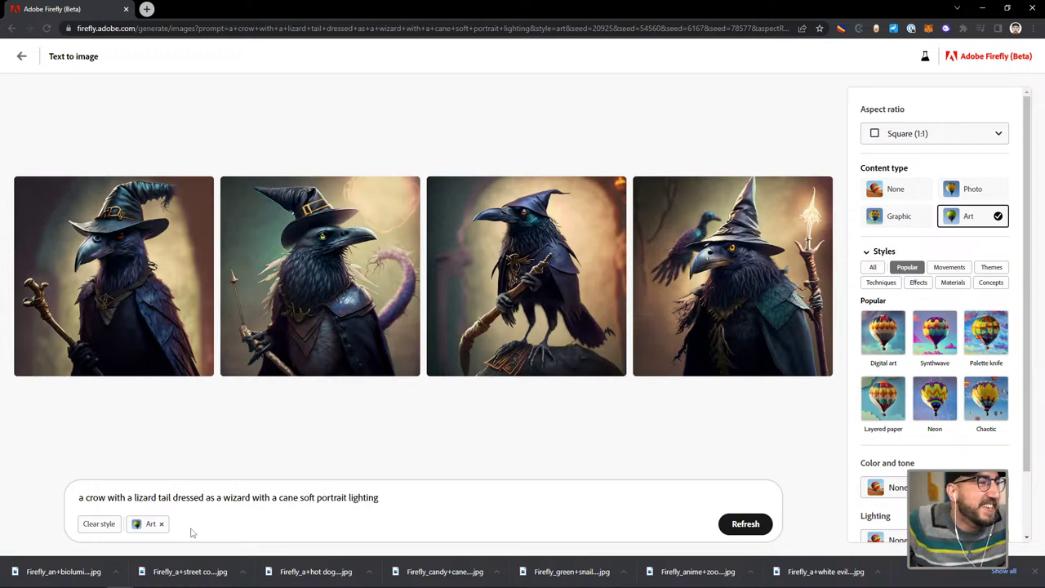
pyautogui.click(122, 276)
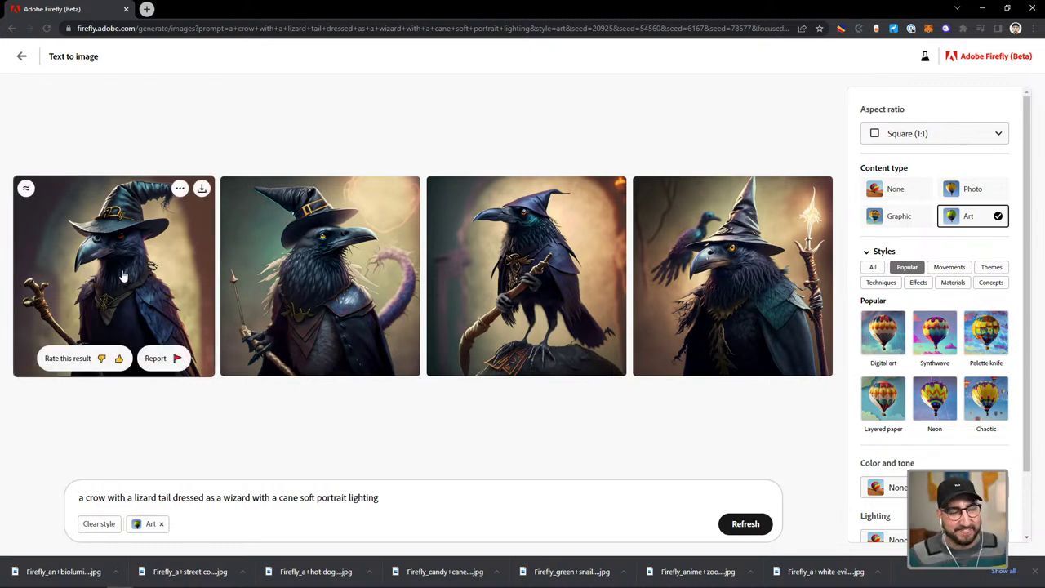
pyautogui.click(960, 140)
pyautogui.click(942, 137)
pyautogui.click(917, 179)
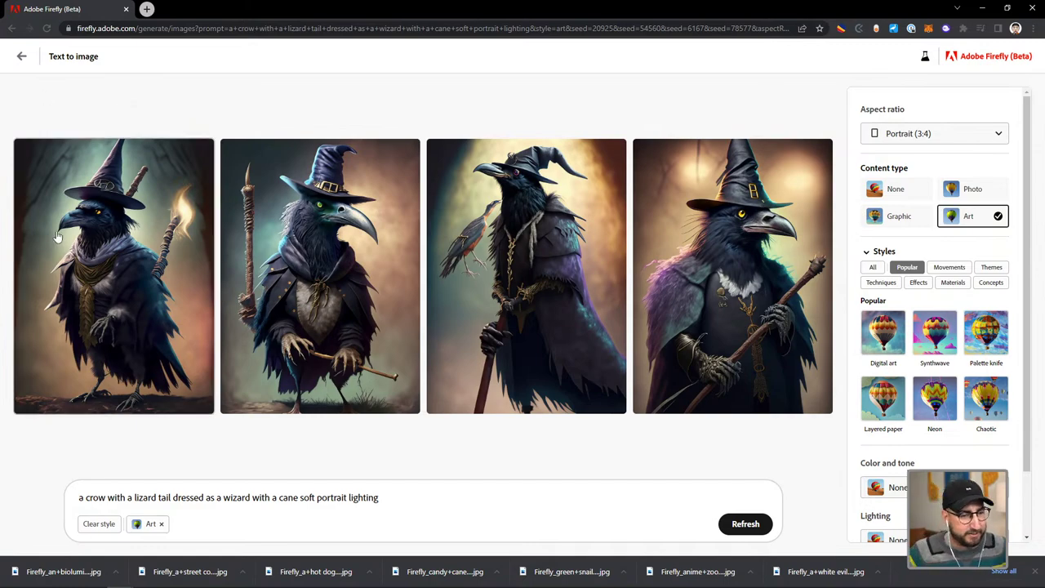
pyautogui.click(109, 250)
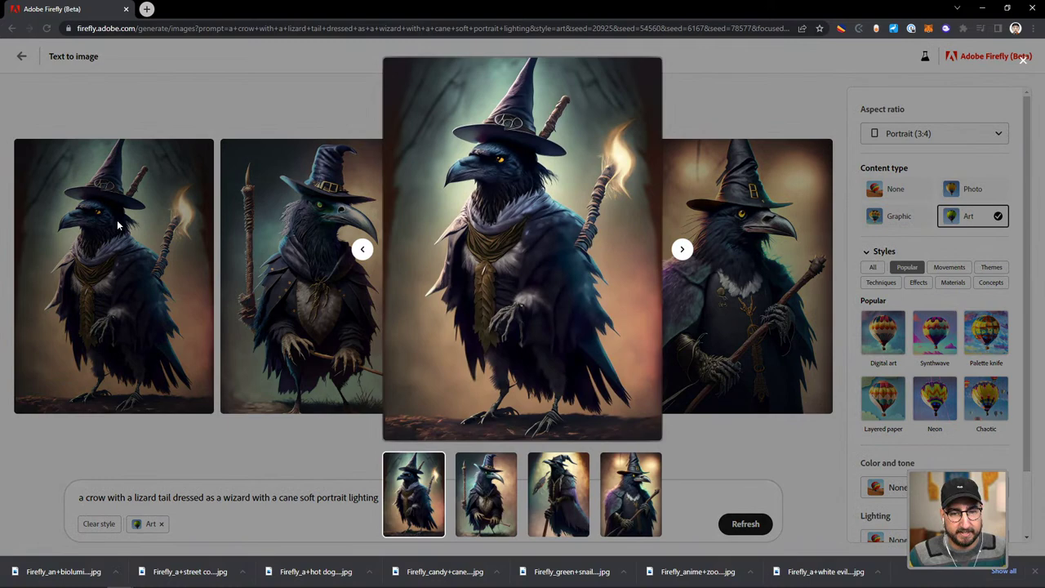
pyautogui.click(117, 226)
pyautogui.click(308, 227)
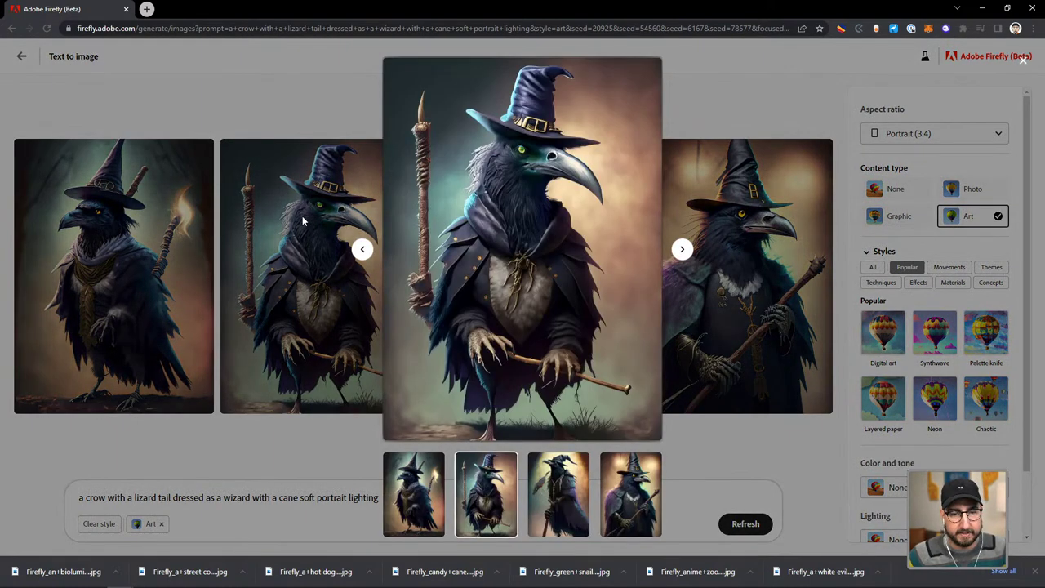
pyautogui.click(309, 216)
pyautogui.click(504, 224)
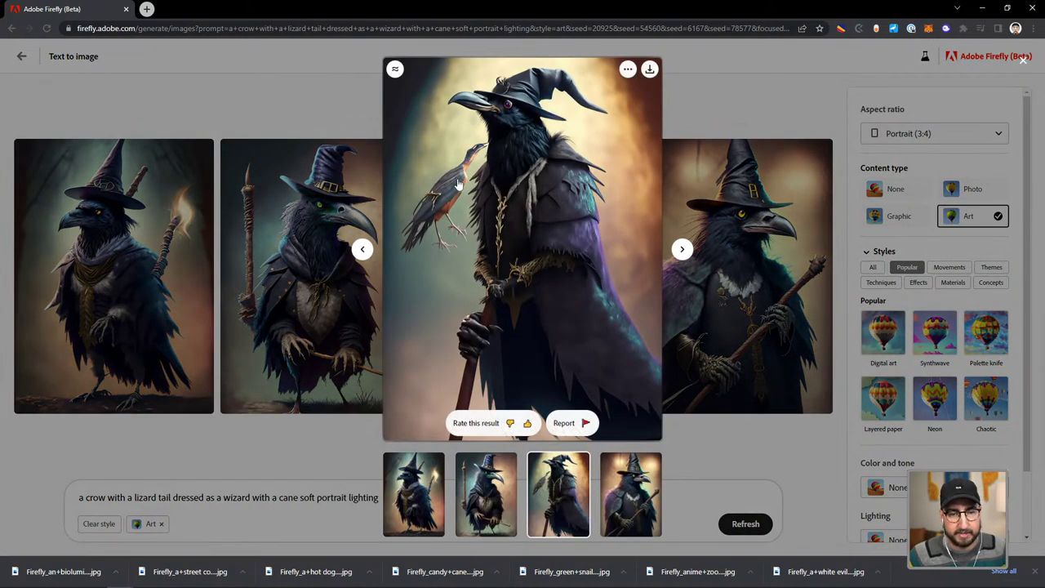
pyautogui.press('Escape')
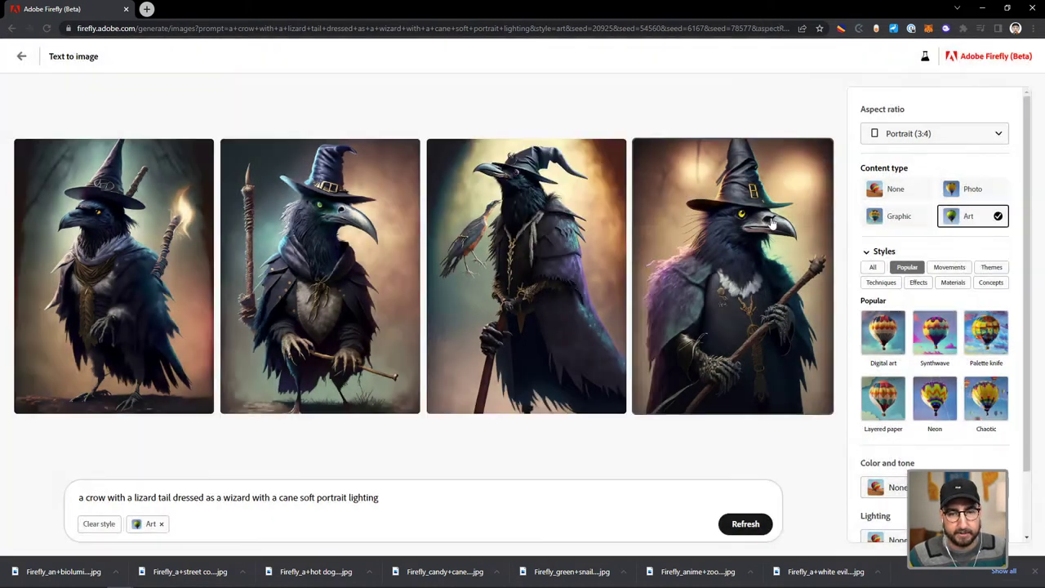
pyautogui.click(744, 279)
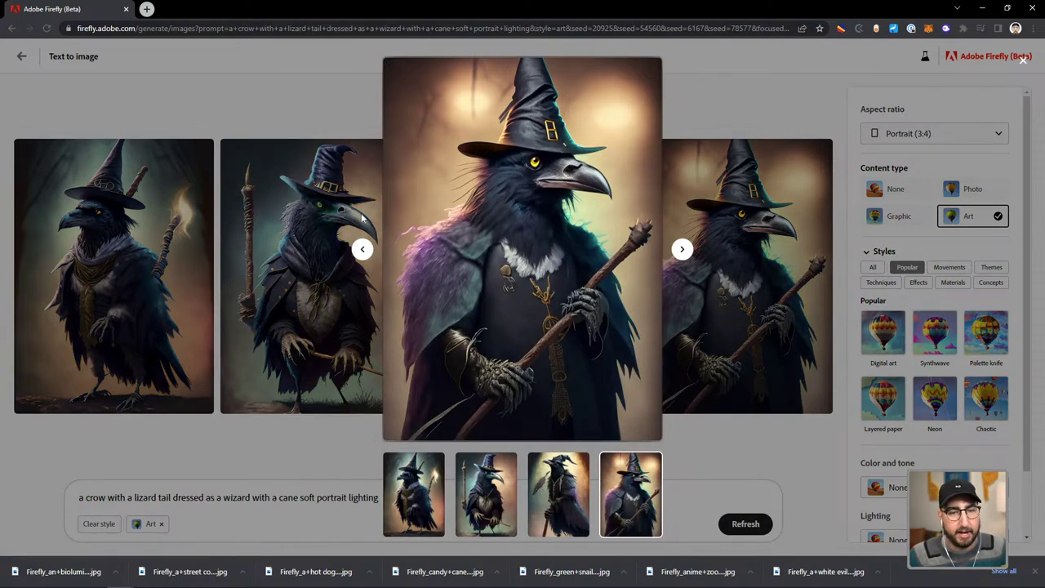
pyautogui.click(295, 130)
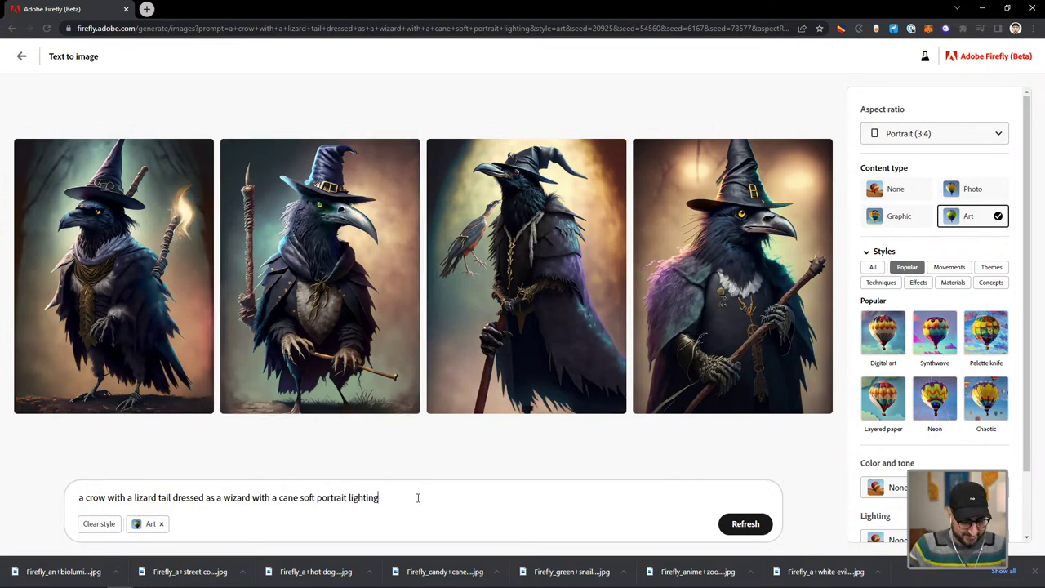
# - Revise the prompt to a buzzard wizard 'in a blizzard' and generate new images
pyautogui.write('in')
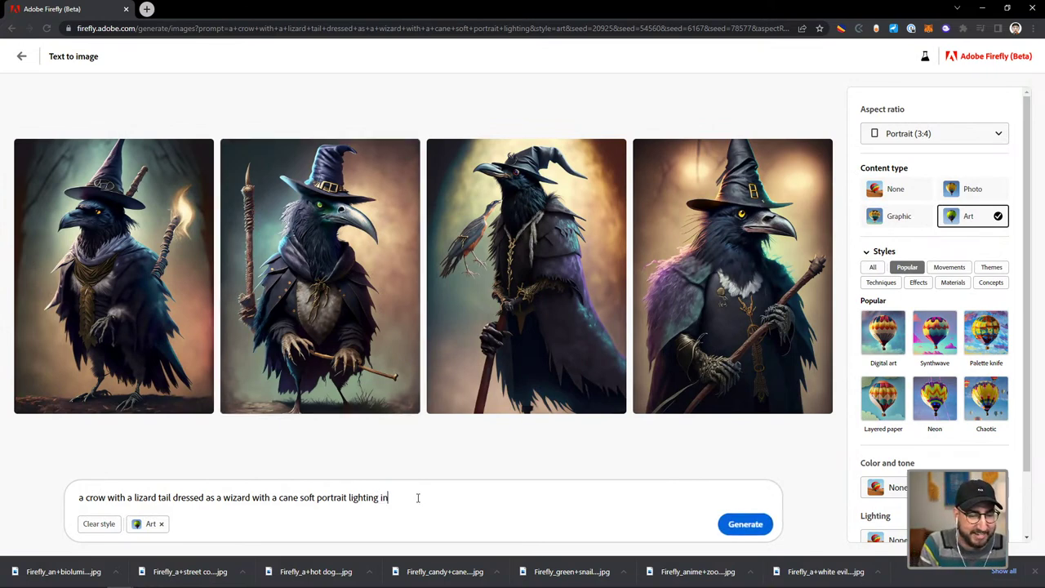
pyautogui.write(' a blizzaard')
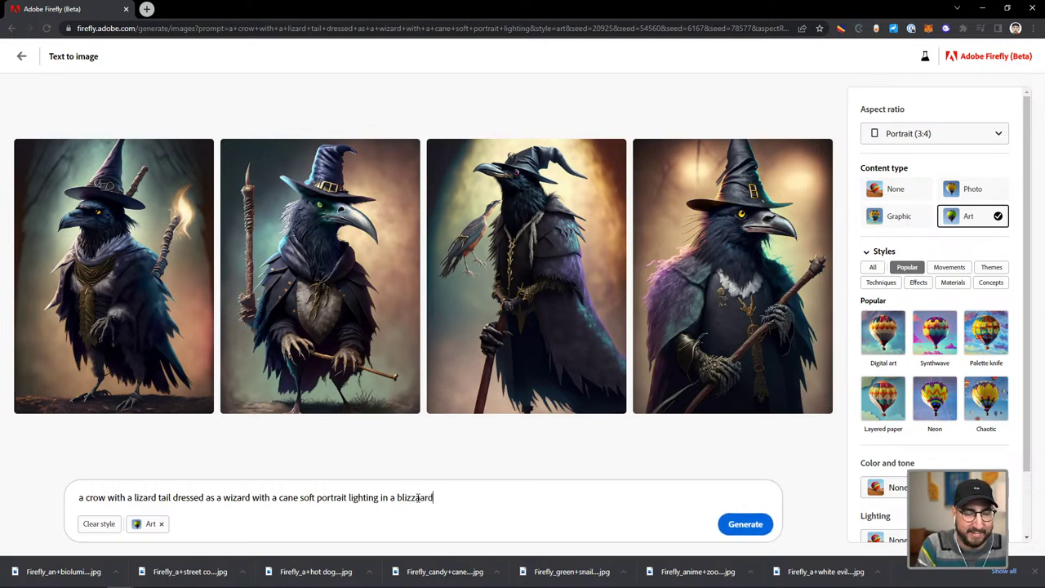
pyautogui.press('Return')
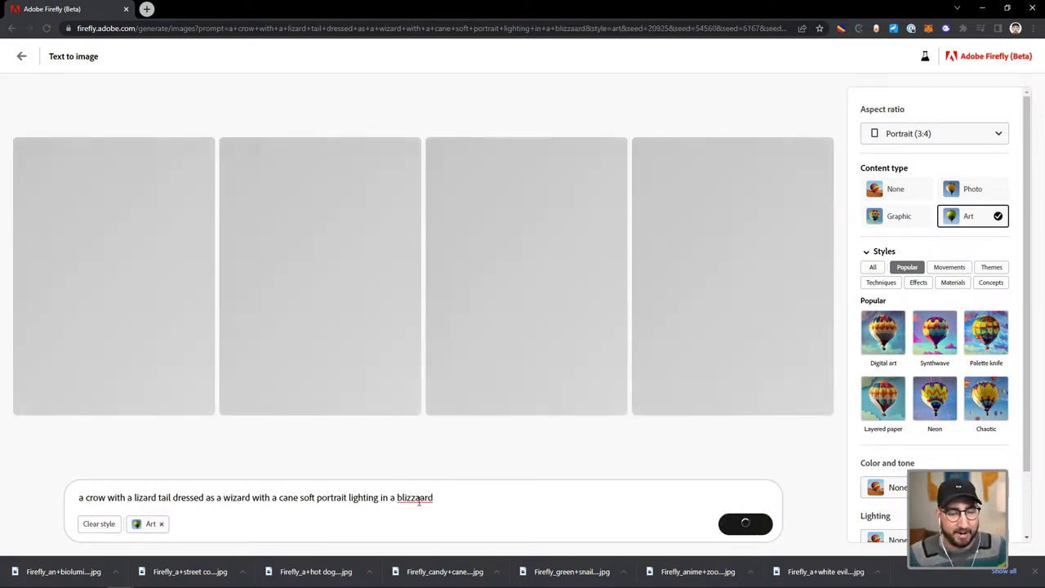
pyautogui.click(419, 498)
pyautogui.press('BackSpace')
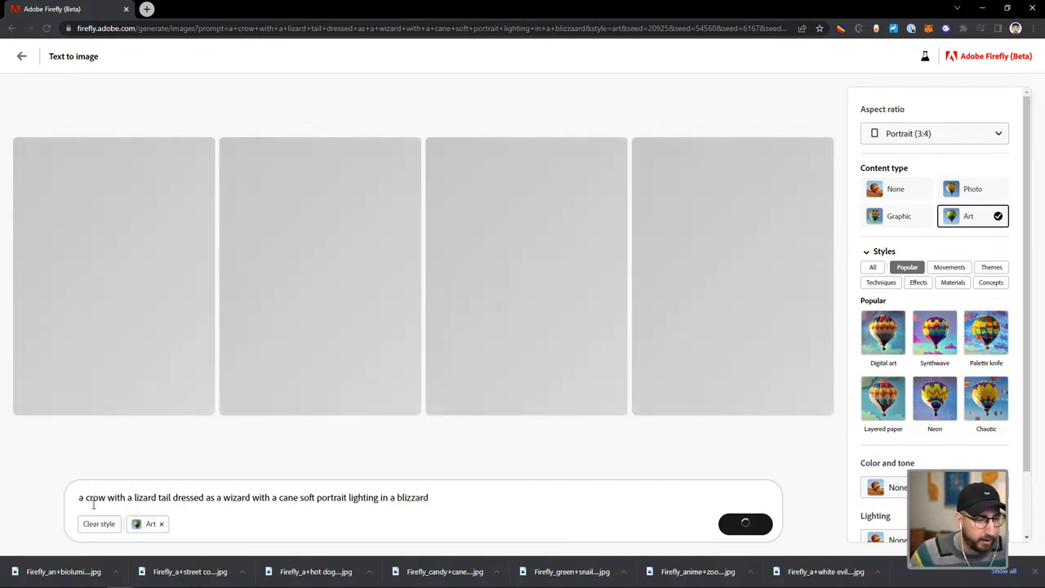
pyautogui.doubleClick(95, 497)
pyautogui.write('blizzard')
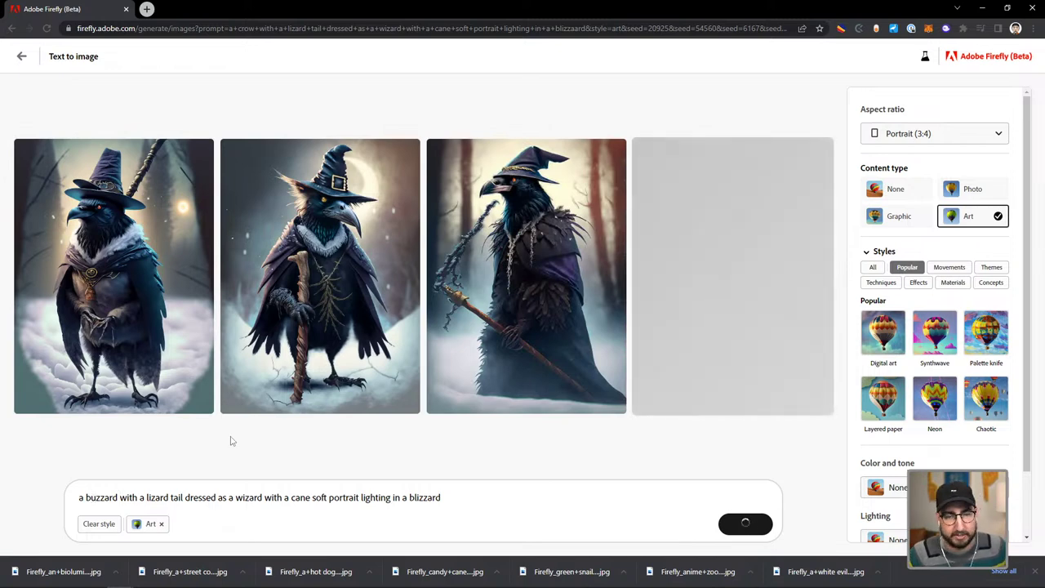
pyautogui.click(735, 533)
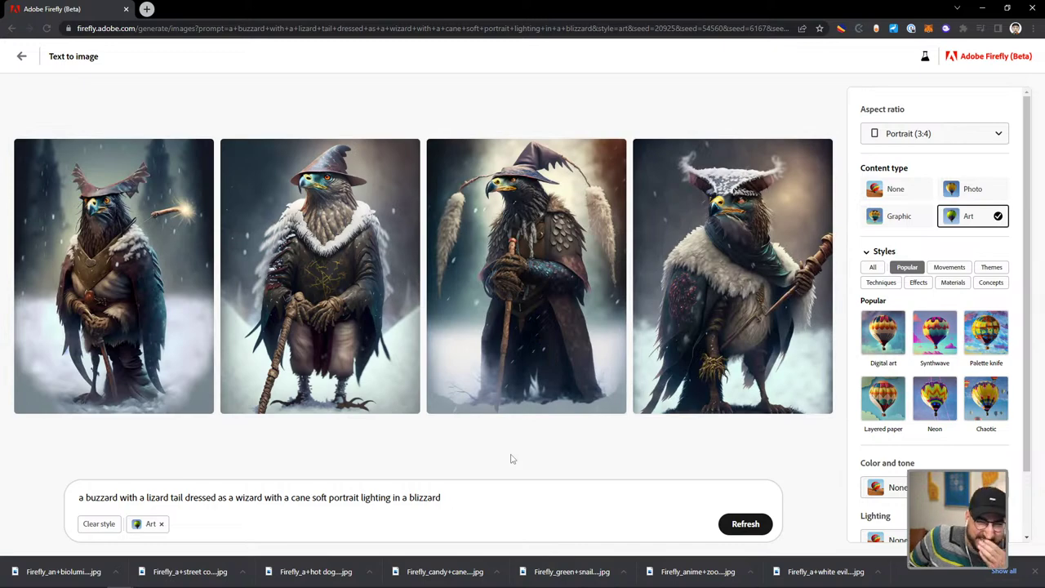
# - Preview each of the four buzzard-wizard images enlarged
pyautogui.click(141, 239)
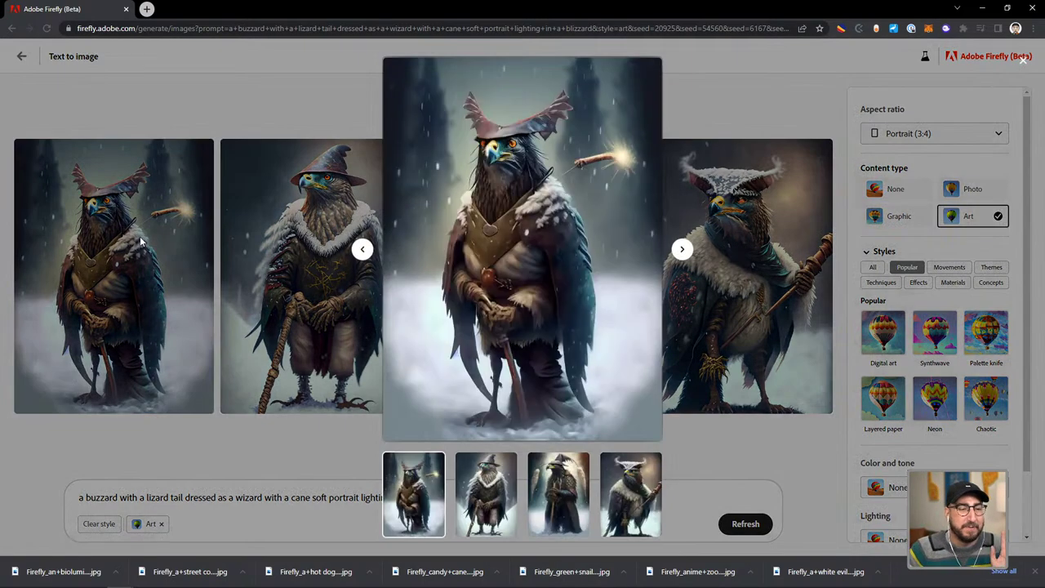
pyautogui.click(278, 192)
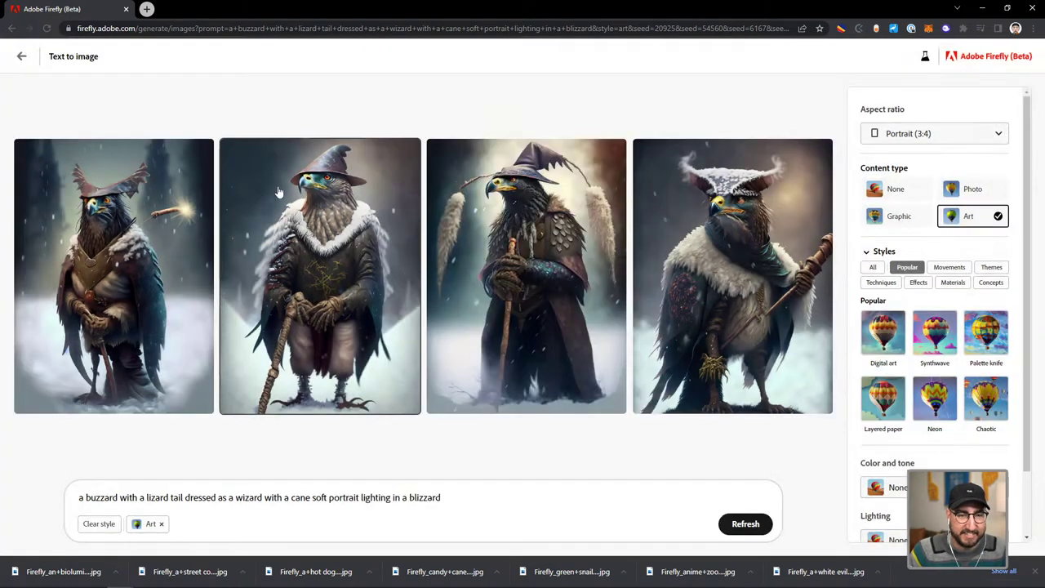
pyautogui.click(335, 239)
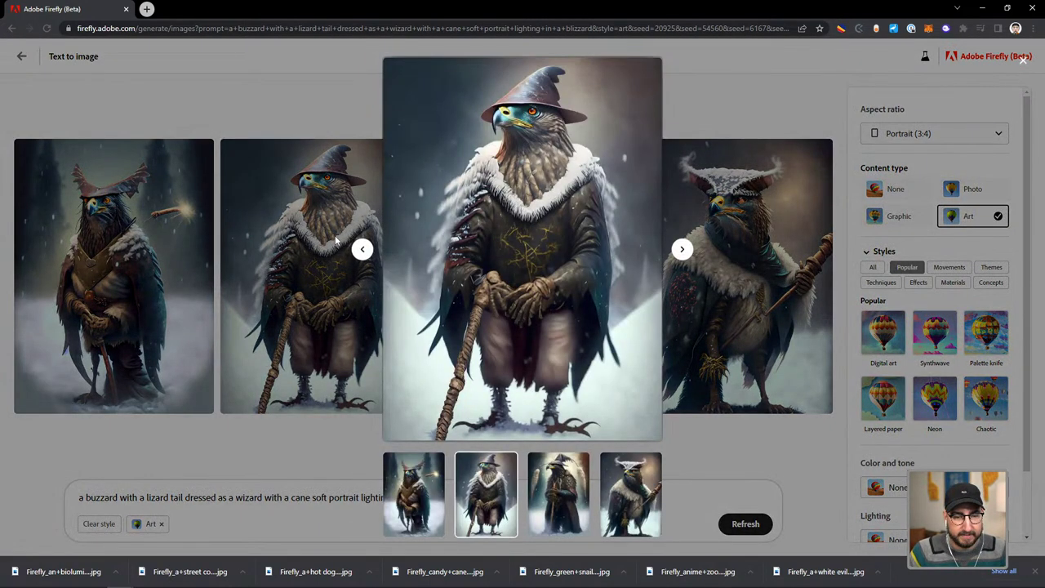
pyautogui.click(369, 229)
pyautogui.click(535, 257)
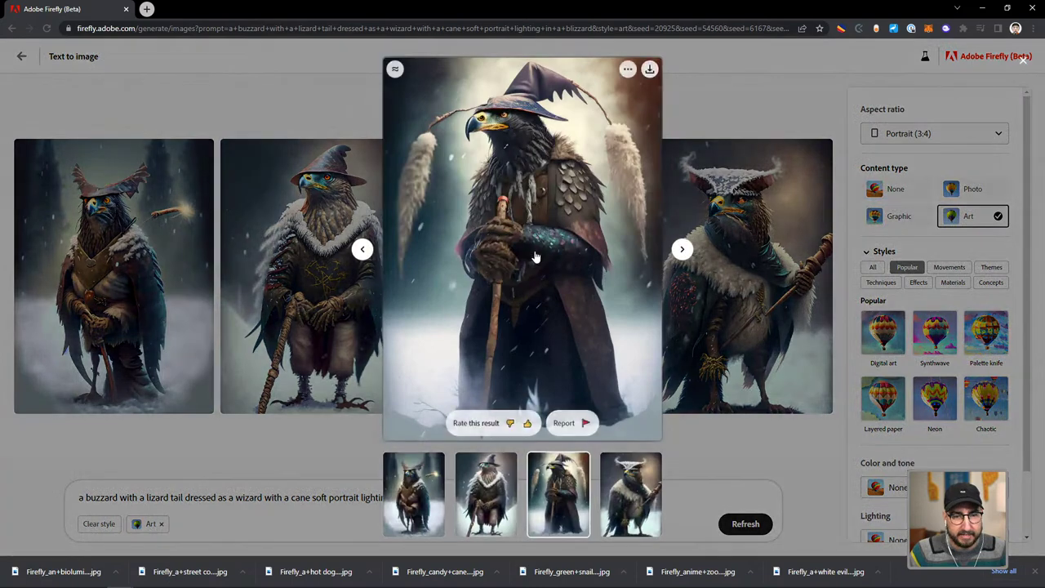
pyautogui.click(772, 245)
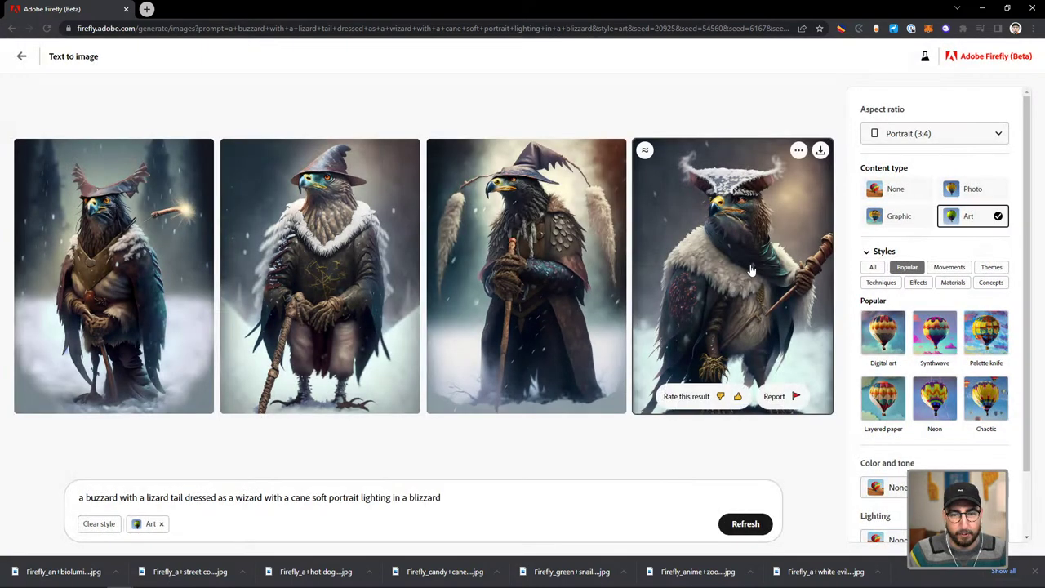
pyautogui.click(751, 270)
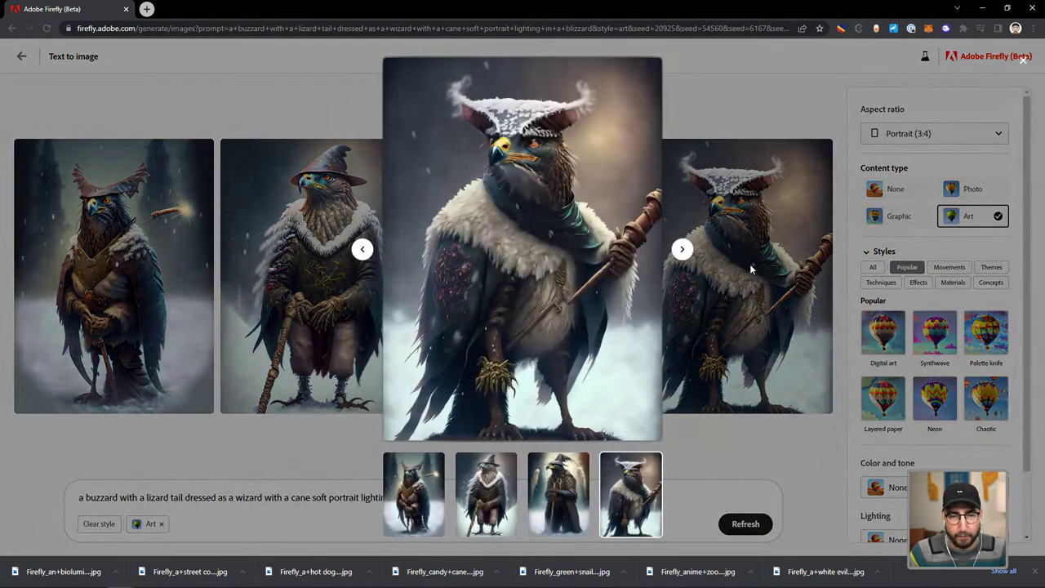
pyautogui.click(737, 225)
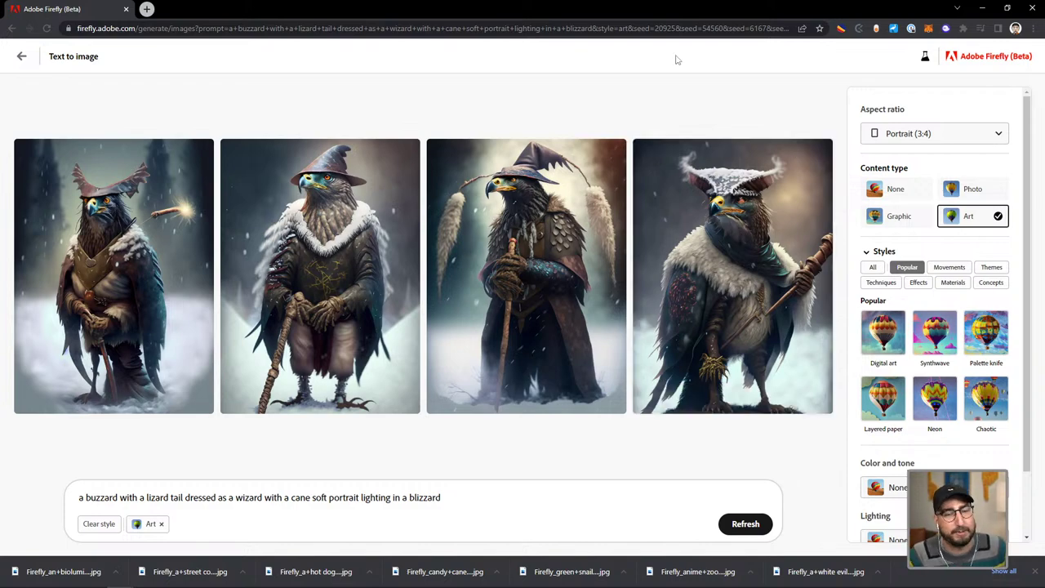
# - Download the third buzzard-wizard image and drop it into the right-page frame, scaled down
pyautogui.click(614, 150)
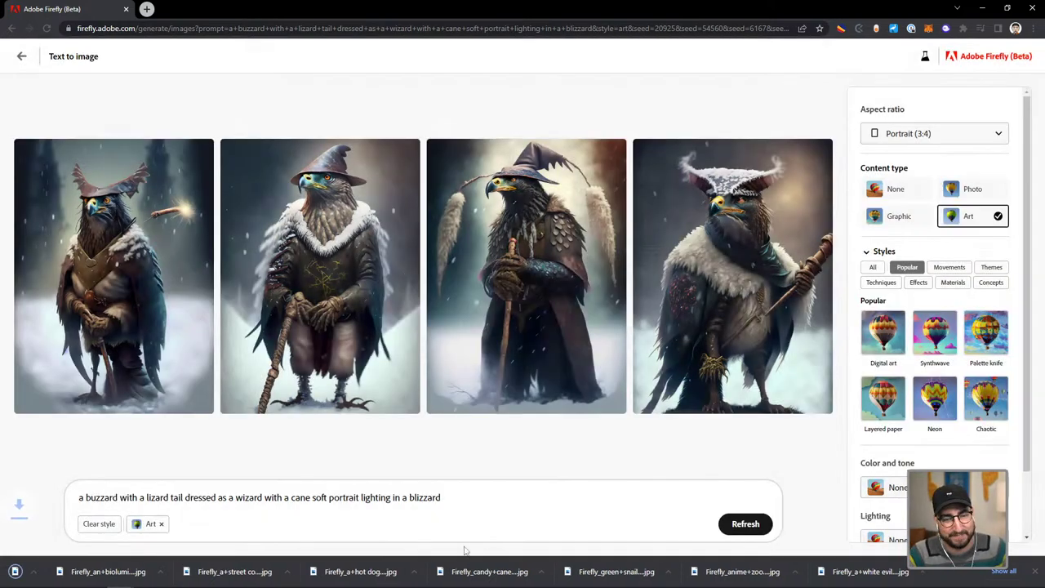
pyautogui.moveTo(186, 576)
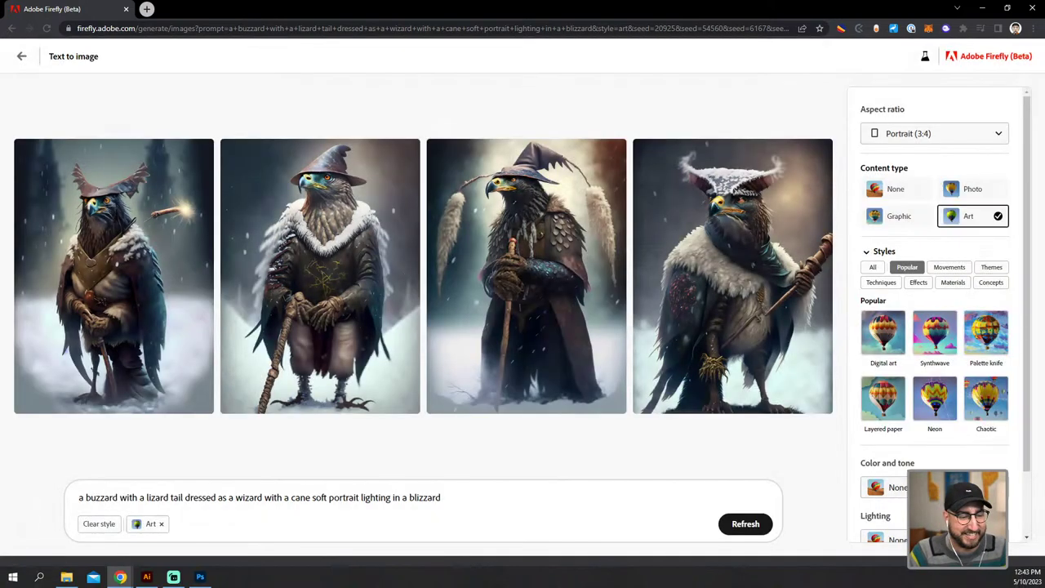
pyautogui.click(147, 577)
pyautogui.moveTo(147, 576); pyautogui.dragTo(875, 437)
pyautogui.moveTo(859, 214); pyautogui.dragTo(898, 217)
pyautogui.moveTo(845, 265); pyautogui.dragTo(763, 262)
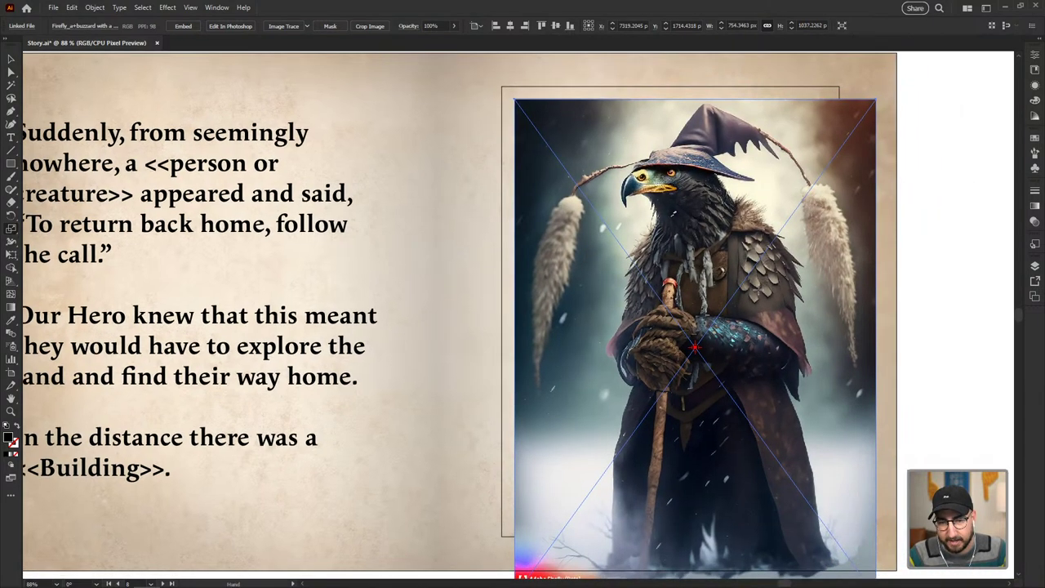
# - Zoom in to inspect the image detail, then rescale it to fit the page and deselect
pyautogui.press('z')
pyautogui.click(738, 328)
pyautogui.click(560, 343)
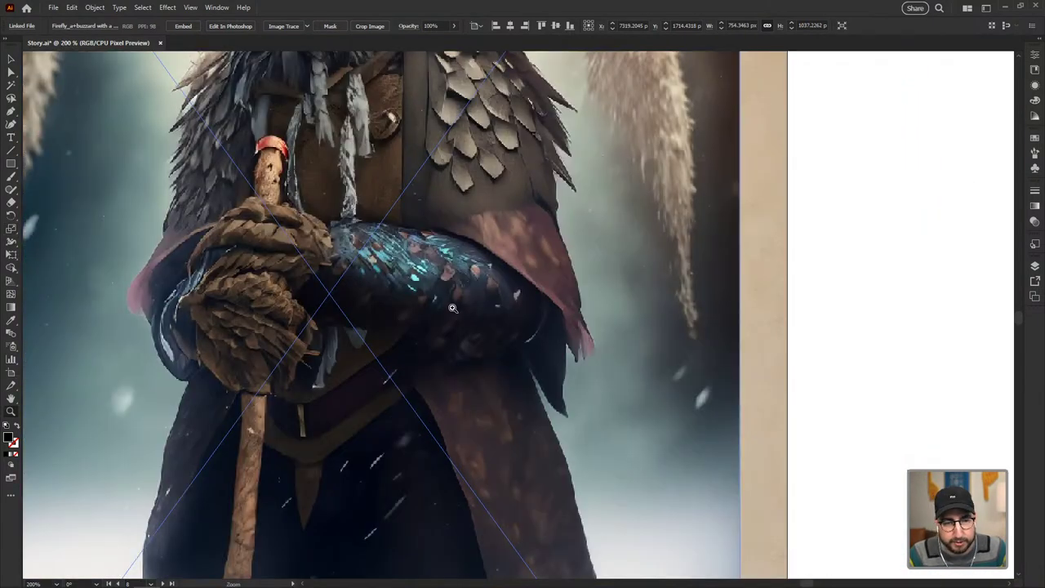
pyautogui.keyDown('alt'); pyautogui.click(373, 281); pyautogui.keyUp('alt')
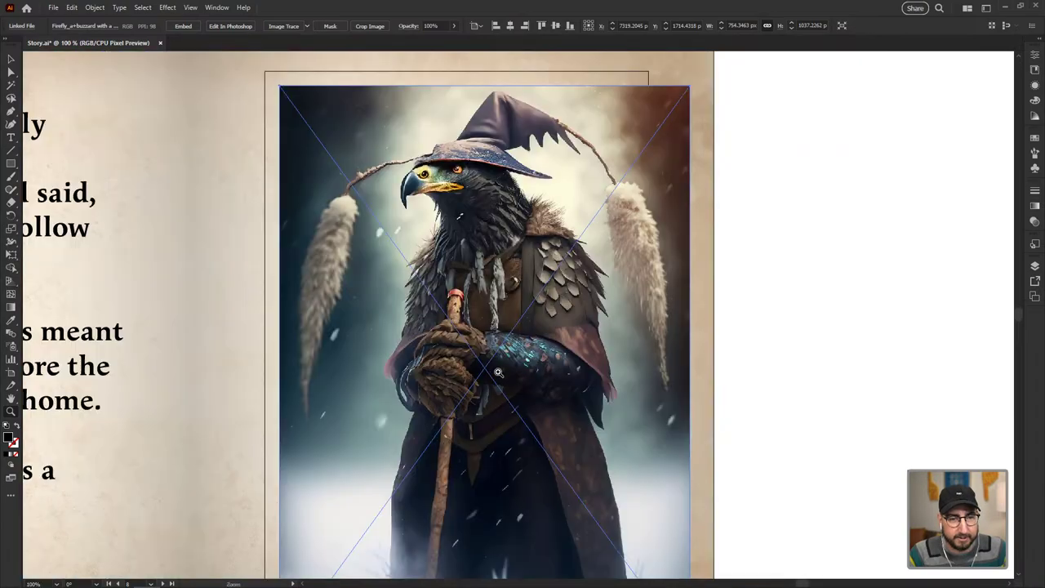
pyautogui.moveTo(514, 314)
pyautogui.mouseDown()
pyautogui.moveTo(480, 310)
pyautogui.moveTo(520, 318)
pyautogui.moveTo(506, 320)
pyautogui.mouseUp()
pyautogui.hotkey('ctrl', '1')
pyautogui.moveTo(619, 266); pyautogui.dragTo(639, 222)
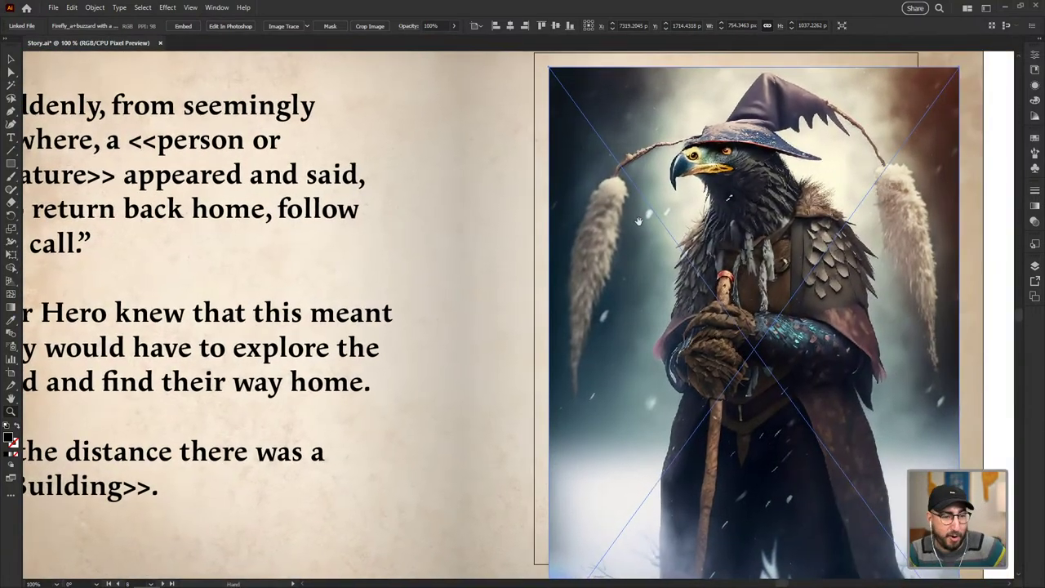
pyautogui.moveTo(738, 299); pyautogui.dragTo(678, 290)
pyautogui.scroll(-4, 766, 431)
pyautogui.moveTo(796, 485); pyautogui.dragTo(773, 436)
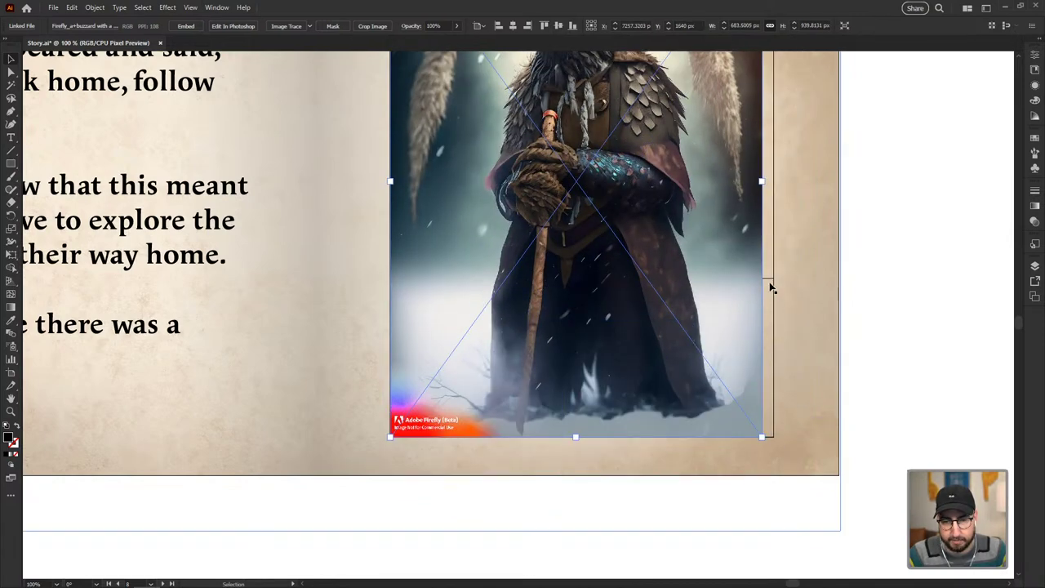
pyautogui.click(770, 280)
pyautogui.hotkey('ctrl', 'shift', 'a')
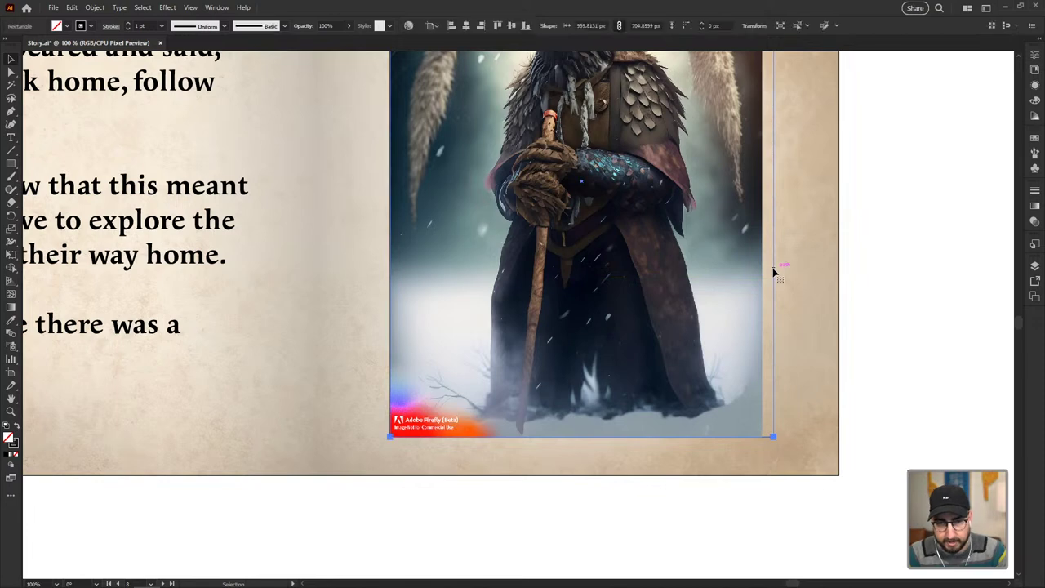
pyautogui.keyDown('alt'); pyautogui.click(579, 345); pyautogui.keyUp('alt')
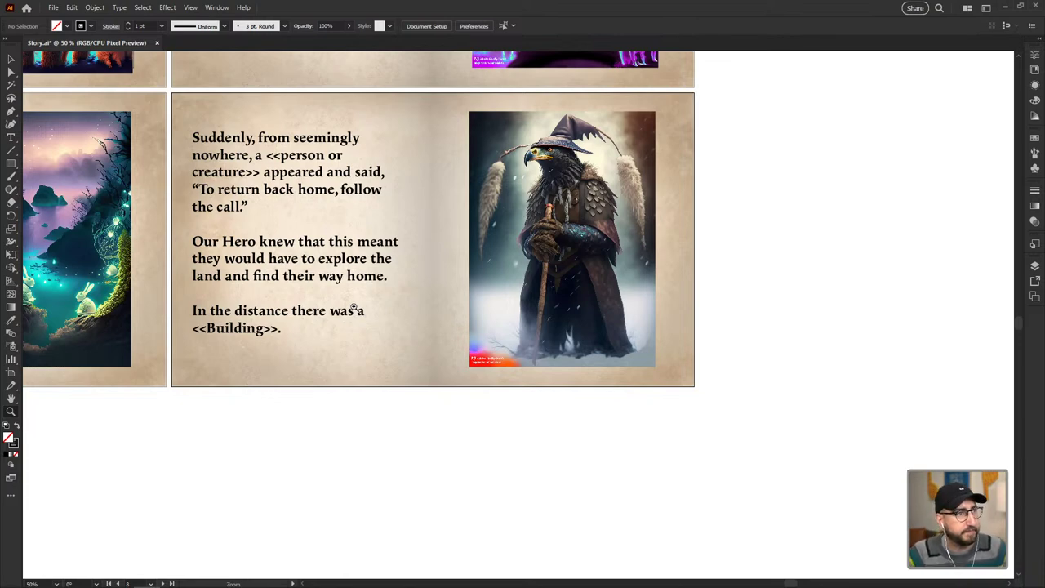
# - Select the full buzzard-wizard prompt text in Firefly
pyautogui.hotkey('alt', 'Tab')
pyautogui.doubleClick(298, 497)
pyautogui.hotkey('ctrl', 'a')
pyautogui.hotkey('ctrl', 'c')
pyautogui.hotkey('alt', 'Tab')
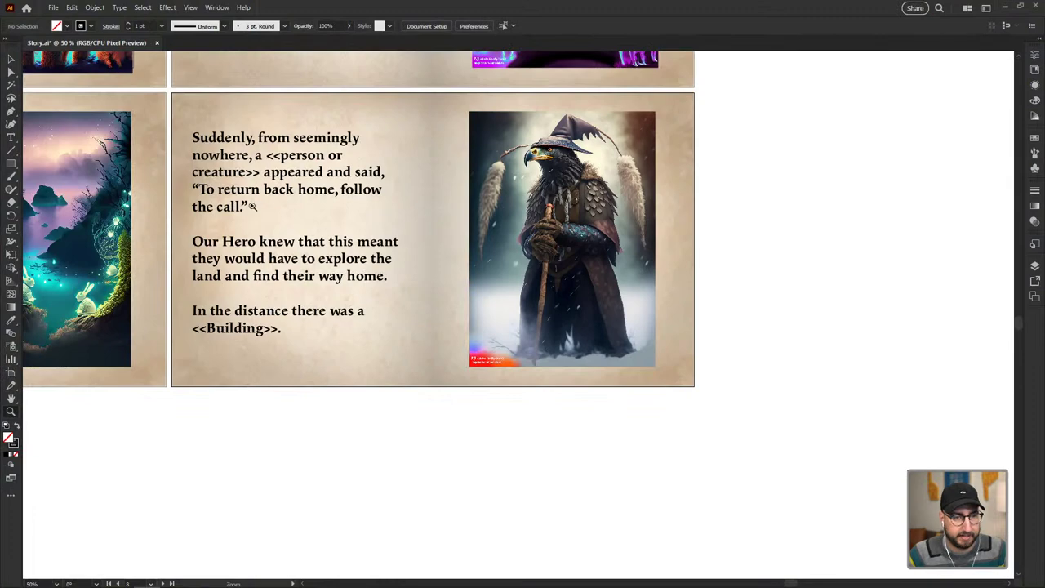
# - Bring the story text into view and select the <<person or creature>> placeholder
pyautogui.click(11, 60)
pyautogui.click(541, 209)
pyautogui.scroll(2, 542, 208)
pyautogui.scroll(2, 541, 209)
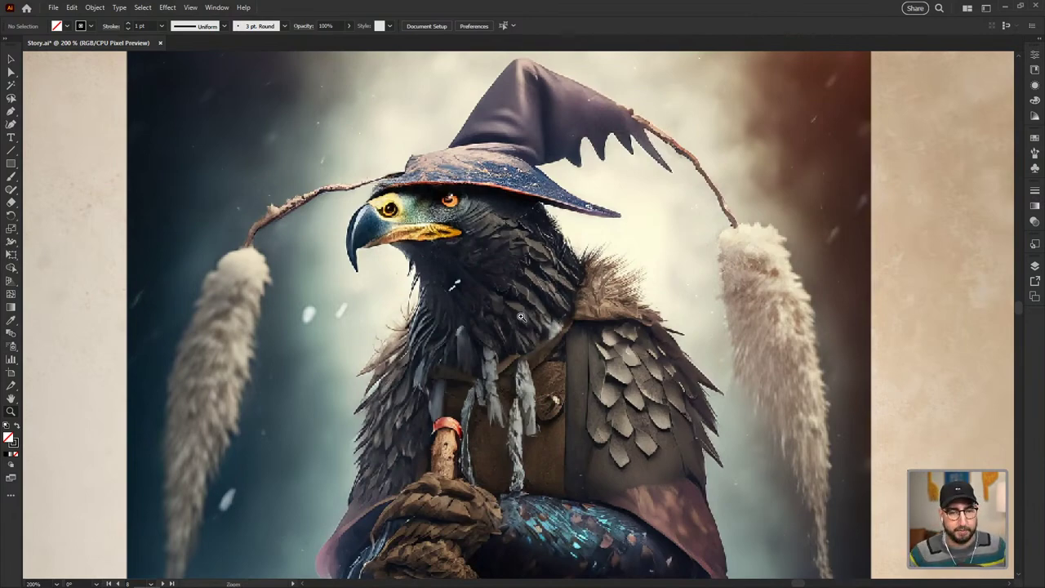
pyautogui.scroll(-2, 521, 317)
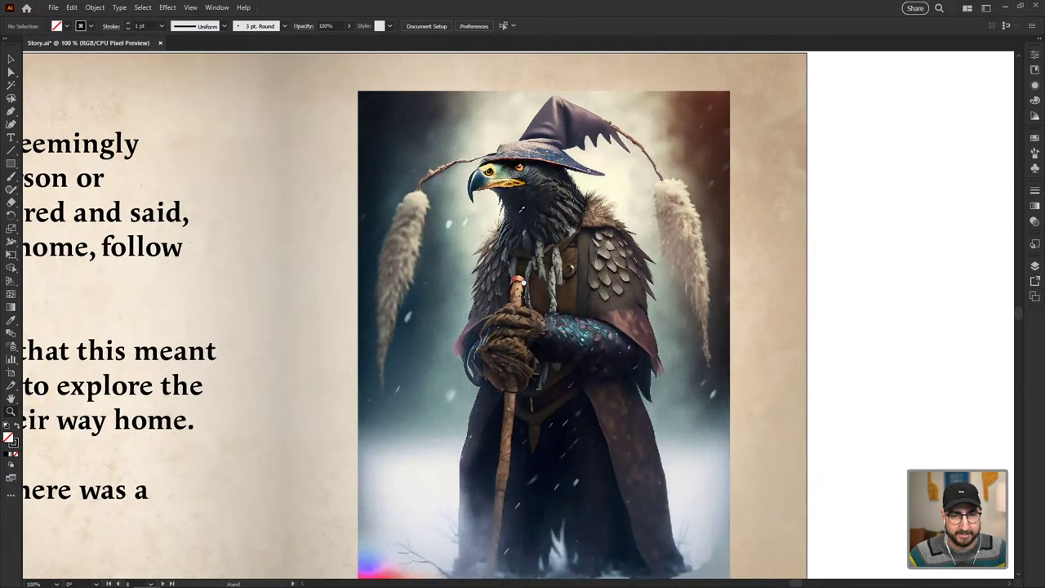
pyautogui.moveTo(521, 317); pyautogui.dragTo(481, 279)
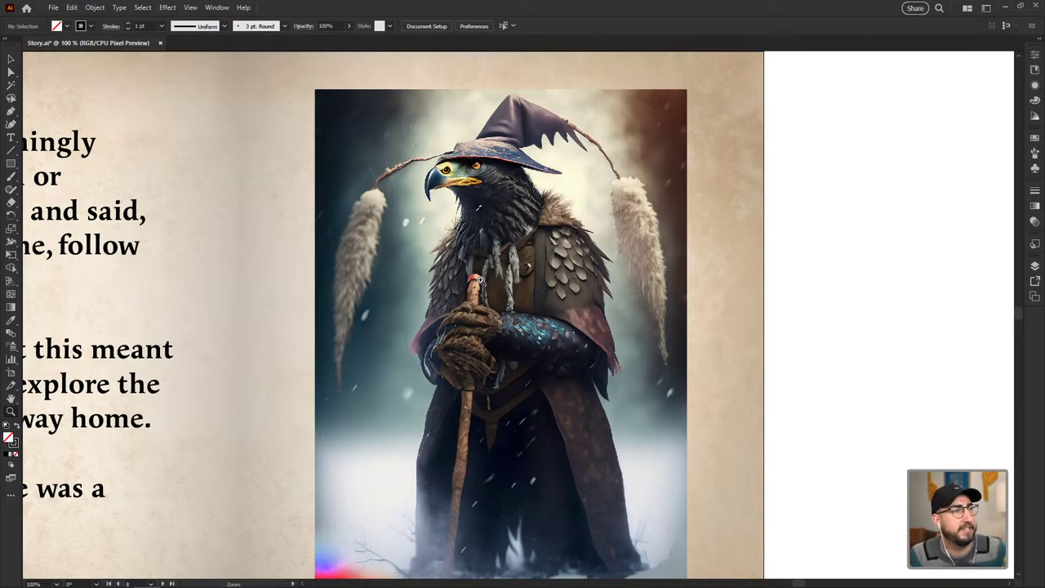
pyautogui.hscroll(-5, 416, 275)
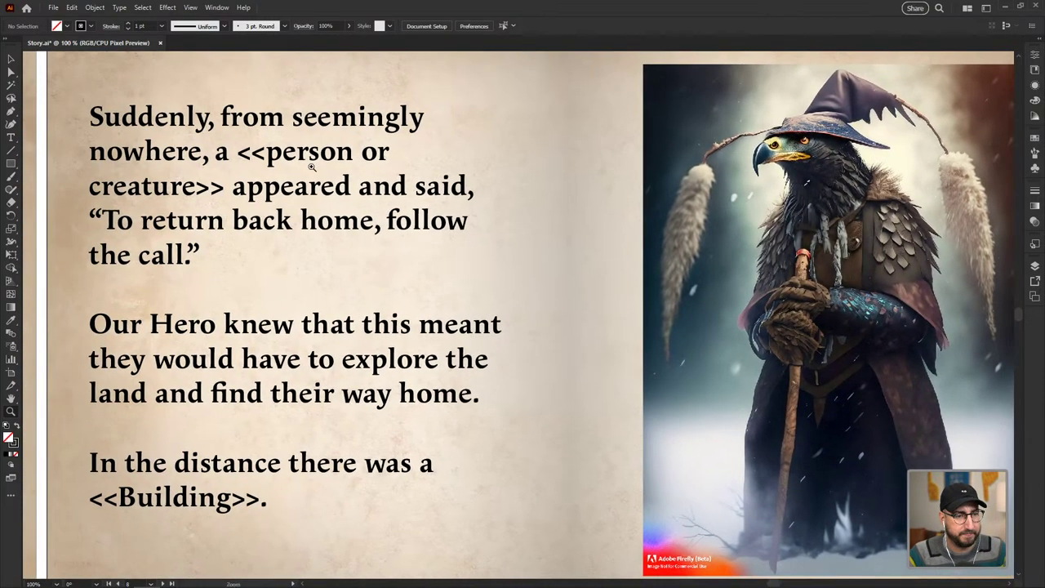
pyautogui.moveTo(237, 151); pyautogui.dragTo(226, 186)
# - Paste the buzzard description, remove the duplicate 'a', retype 'with', and change 'tail' to 'scales'
pyautogui.hotkey('ctrl', 'v')
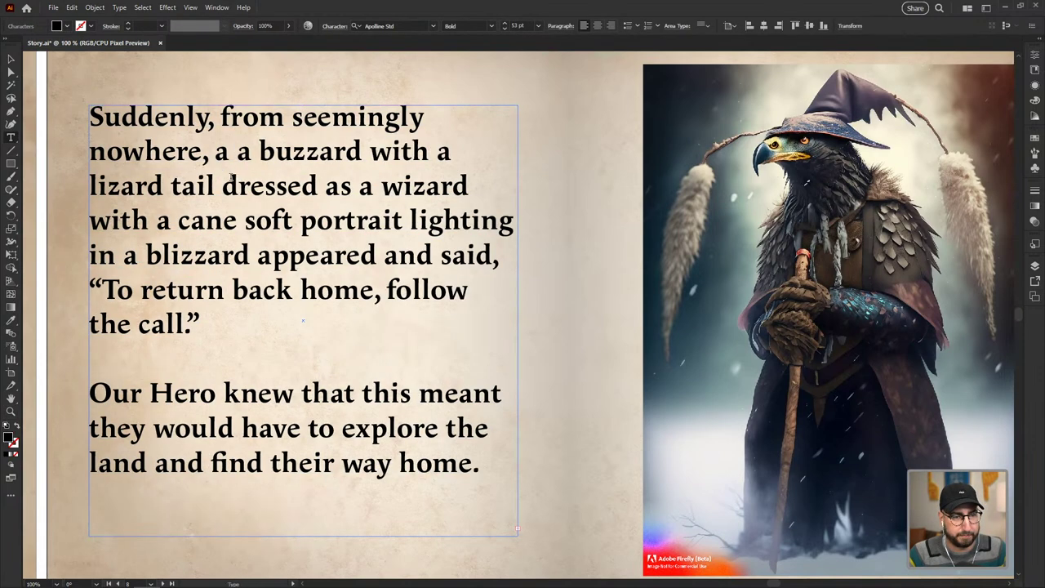
pyautogui.click(237, 151)
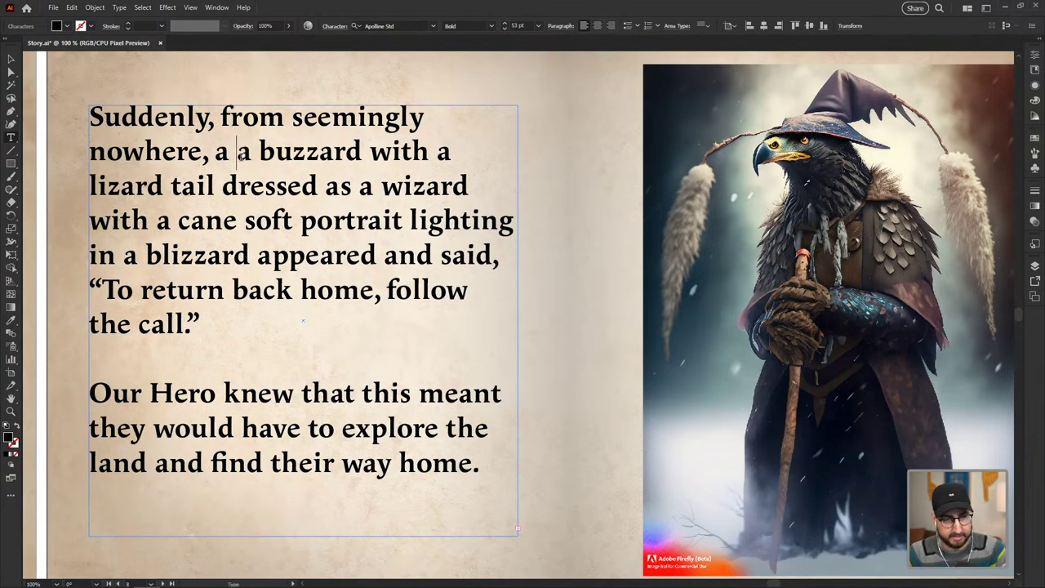
pyautogui.press('BackSpace')
pyautogui.press('BackSpace')
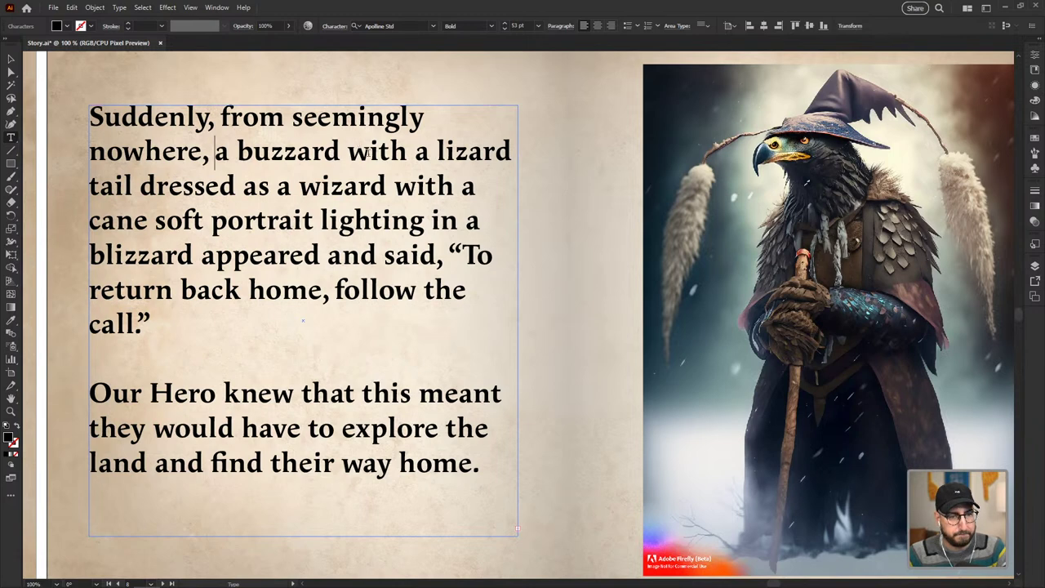
pyautogui.moveTo(429, 154); pyautogui.dragTo(357, 157)
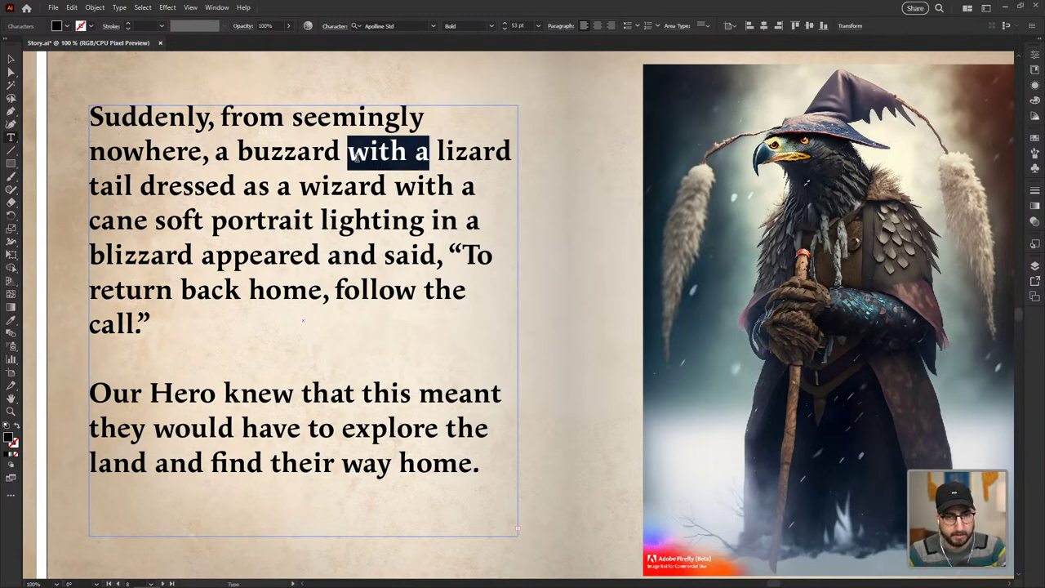
pyautogui.write('with')
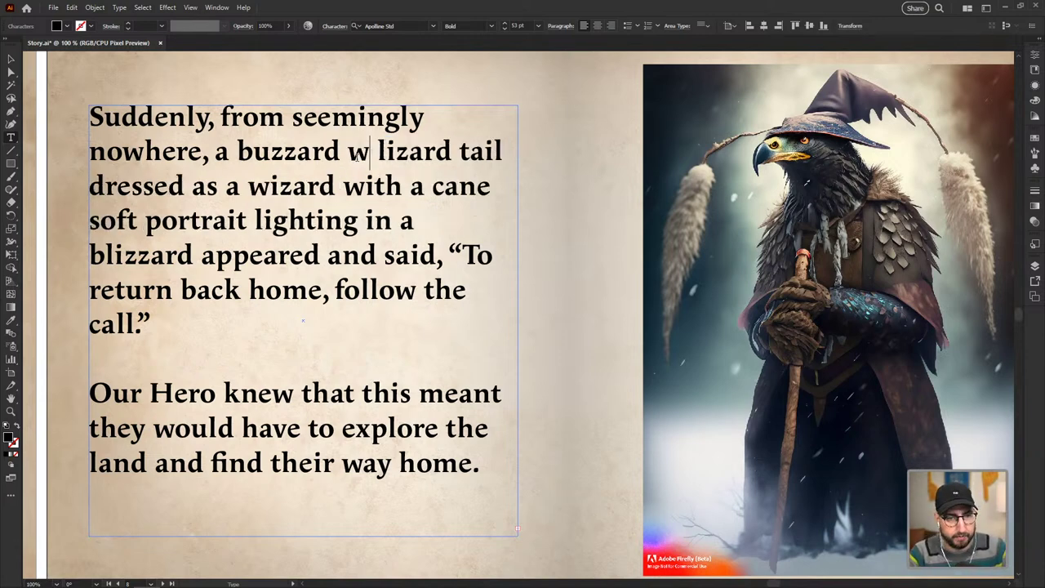
pyautogui.press('Right')
pyautogui.press('Right')
pyautogui.press('Right')
pyautogui.press('Right')
pyautogui.press('Right')
pyautogui.press('Right')
pyautogui.press('Right')
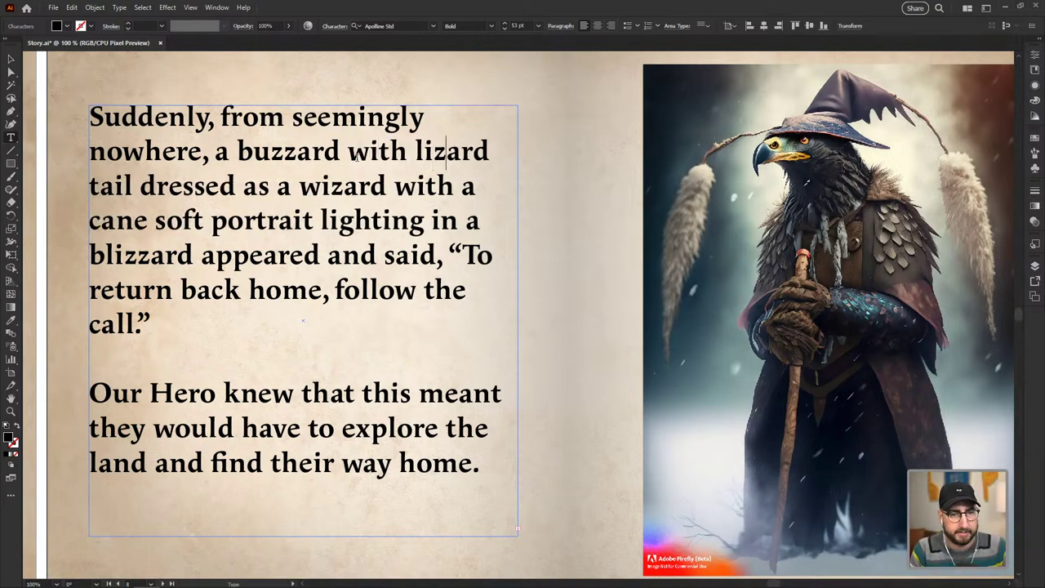
pyautogui.press('Right')
pyautogui.press('Right')
pyautogui.press('Right')
pyautogui.press('Right')
pyautogui.press('Right')
pyautogui.press('BackSpace')
pyautogui.press('BackSpace')
pyautogui.press('BackSpace')
pyautogui.press('BackSpace')
pyautogui.press('BackSpace')
pyautogui.write('scales')
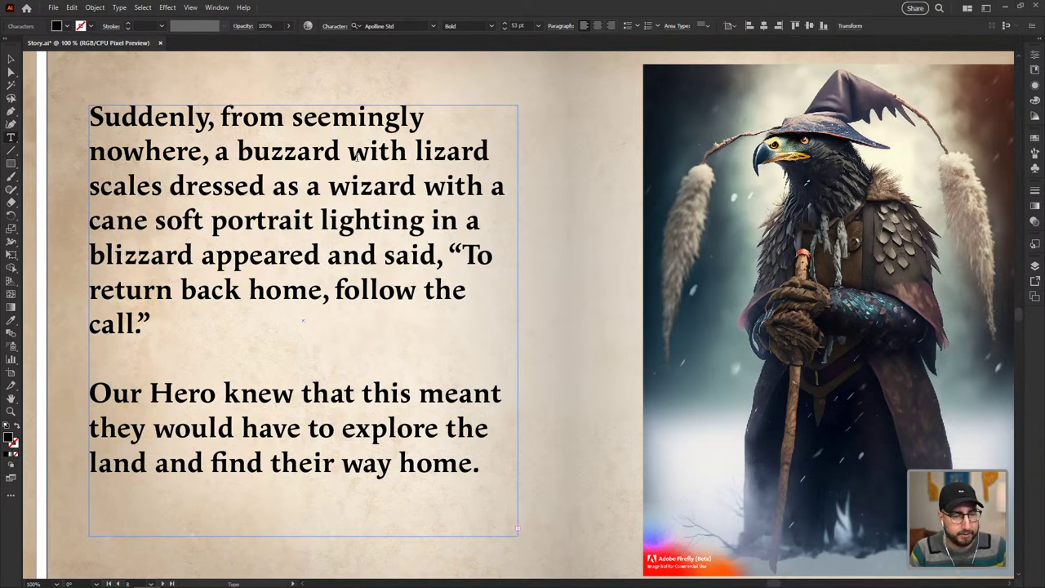
# - Insert 'in a blizzard' right after 'buzzard'
pyautogui.press('Right')
pyautogui.press('Right')
pyautogui.press('Right')
pyautogui.press('Right')
pyautogui.press('Right')
pyautogui.press('Right')
pyautogui.press('Right')
pyautogui.press('Right')
pyautogui.press('Right')
pyautogui.press('Right')
pyautogui.press('Right')
pyautogui.press('Right')
pyautogui.press('Right')
pyautogui.press('Right')
pyautogui.press('Right')
pyautogui.press('Right')
pyautogui.press('Right')
pyautogui.press('Right')
pyautogui.press('Right')
pyautogui.press('Right')
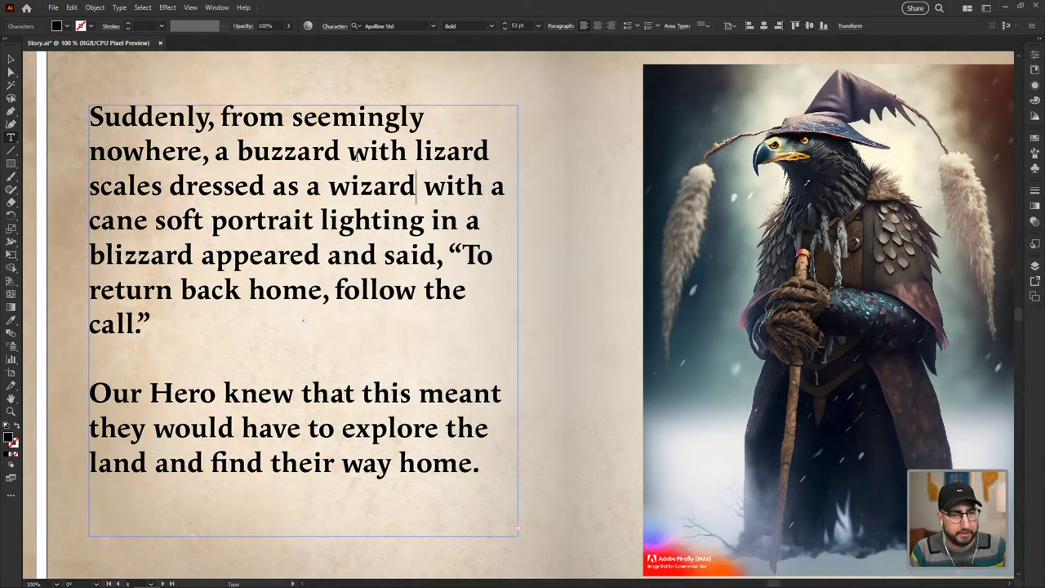
pyautogui.press('Up')
pyautogui.press('Left')
pyautogui.press('Left')
pyautogui.press('Left')
pyautogui.press('Left')
pyautogui.press('Left')
pyautogui.press('Left')
pyautogui.press('Left')
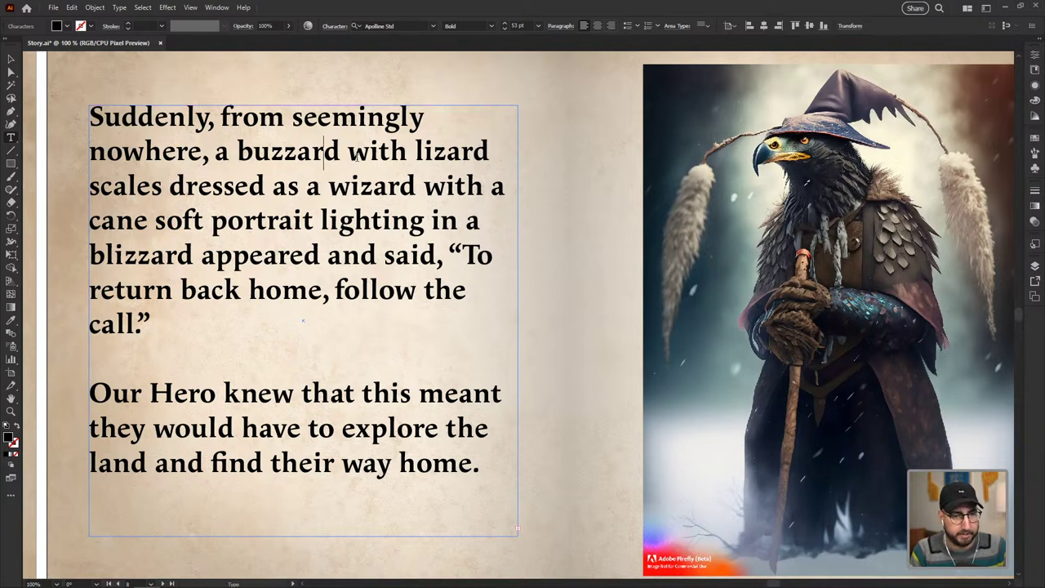
pyautogui.press('Right')
pyautogui.write('in a ')
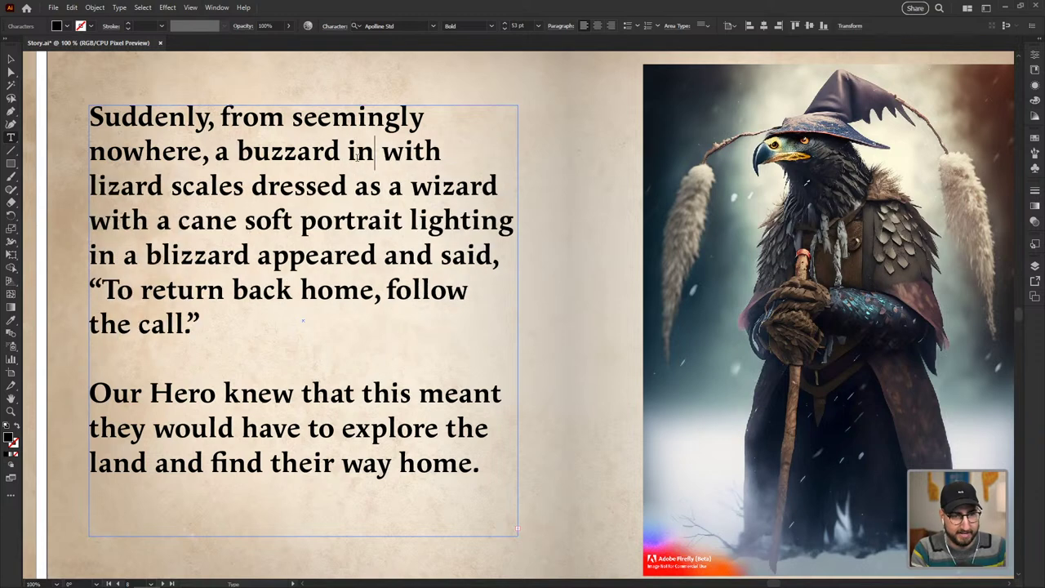
pyautogui.write('bli')
pyautogui.press('BackSpace')
pyautogui.press('BackSpace')
pyautogui.press('BackSpace')
pyautogui.press('BackSpace')
pyautogui.press('BackSpace')
pyautogui.write('a blizzard')
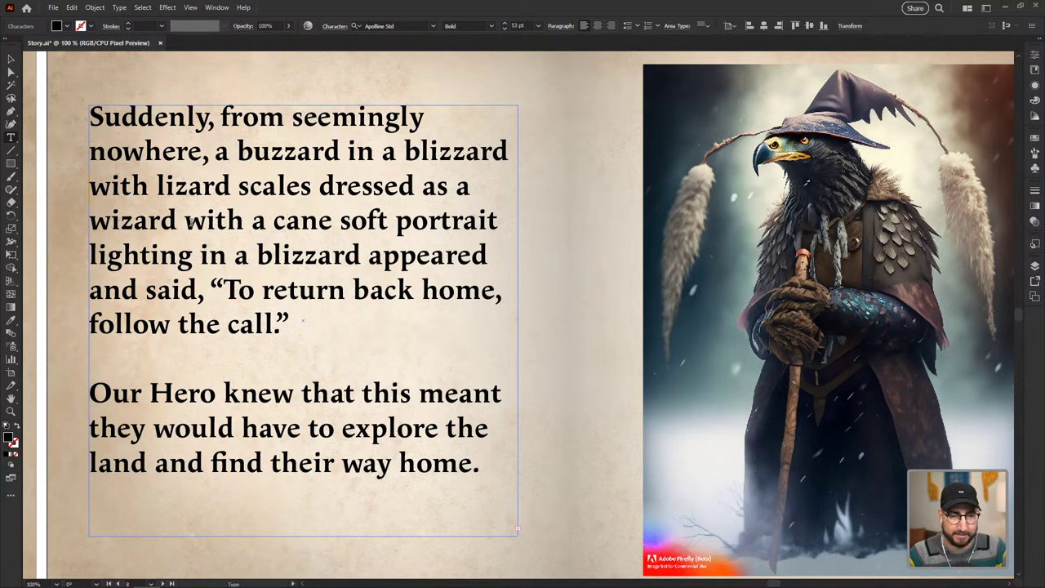
# - Replace the cane and lighting phrase with 'Their name was Ozzie.'
pyautogui.moveTo(187, 222); pyautogui.dragTo(359, 253)
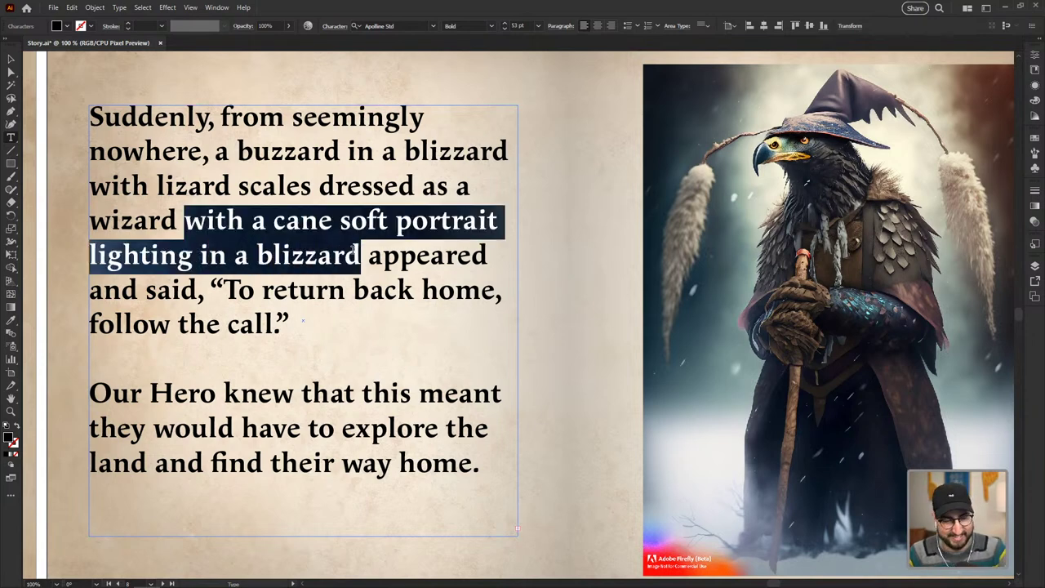
pyautogui.press('BackSpace')
pyautogui.press('BackSpace')
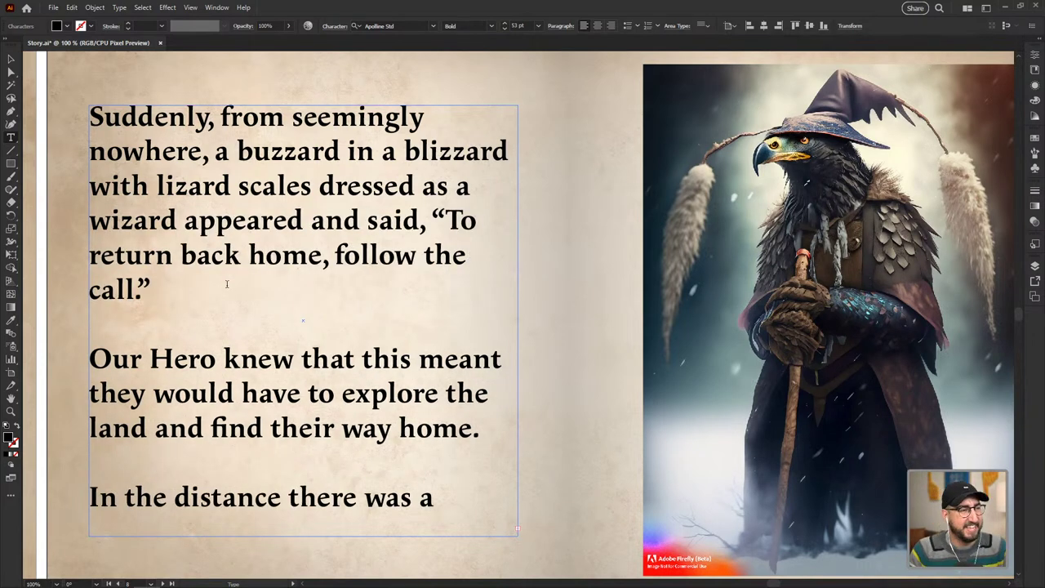
pyautogui.write('The')
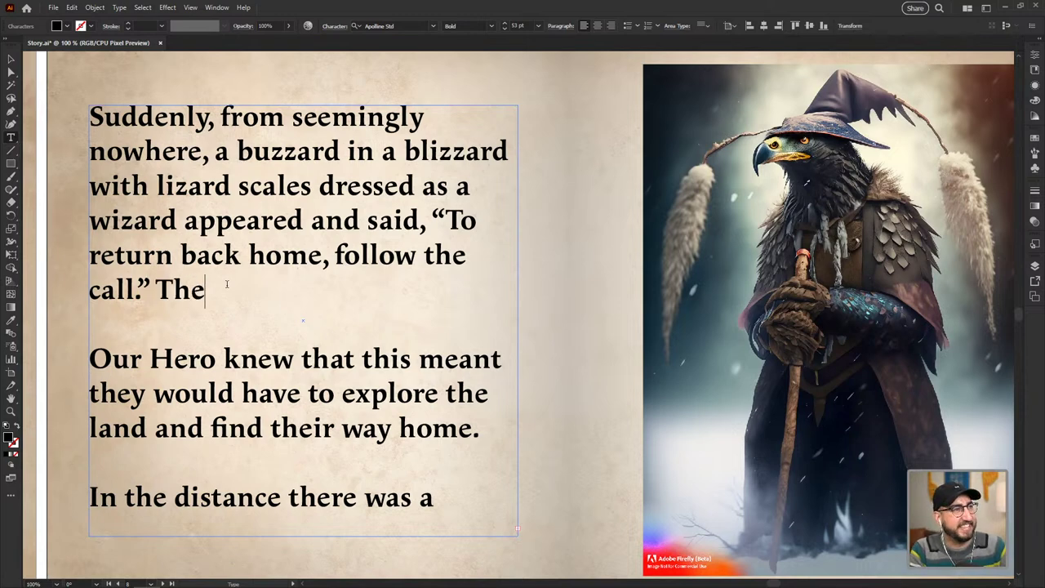
pyautogui.write('ir name was Ozzie.')
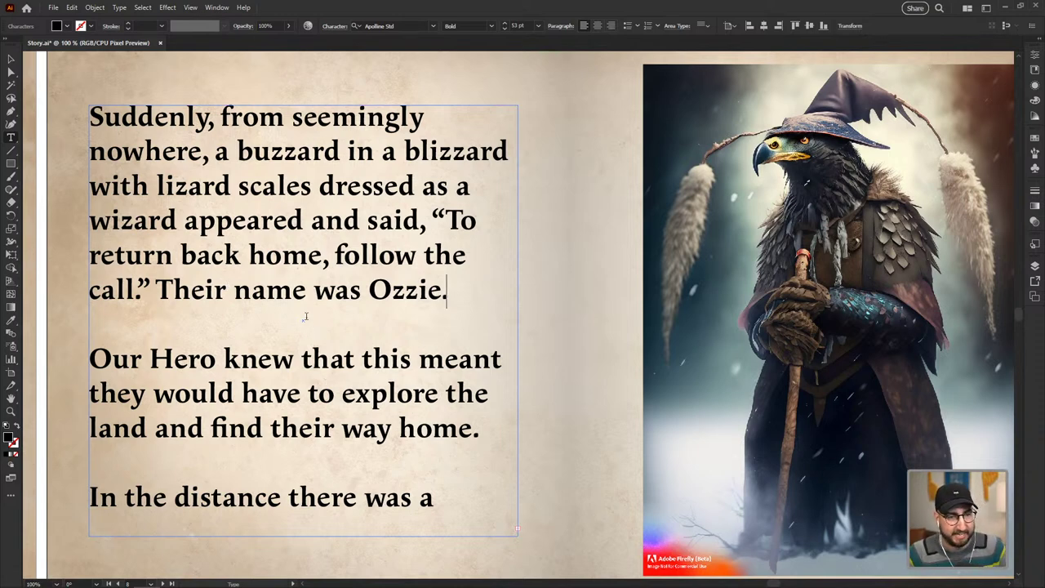
# - Zoom out, extend the text frame's bottom edge to reveal '<<Building>>.', then return to Firefly
pyautogui.click(10, 61)
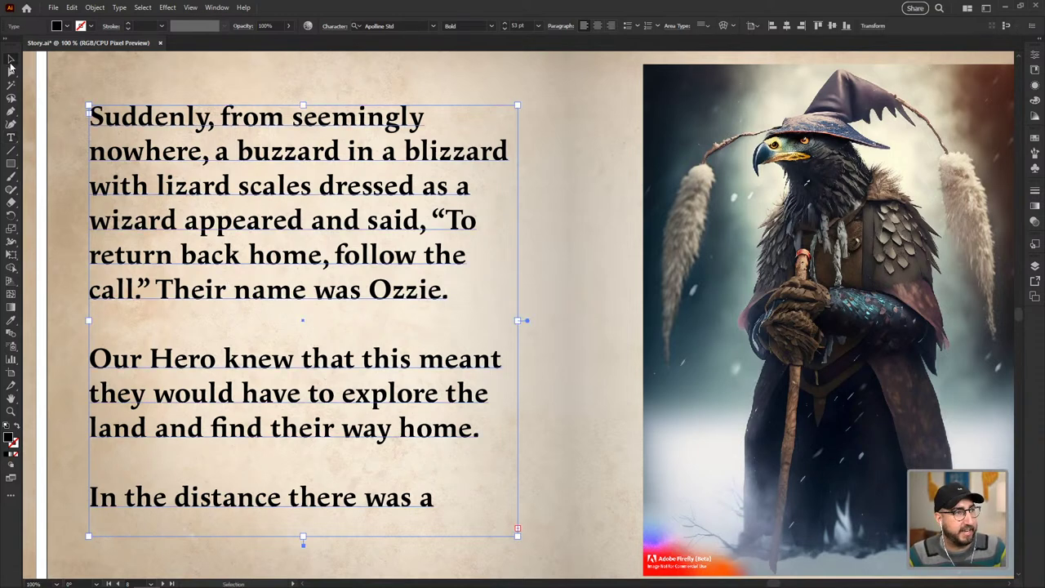
pyautogui.press('z')
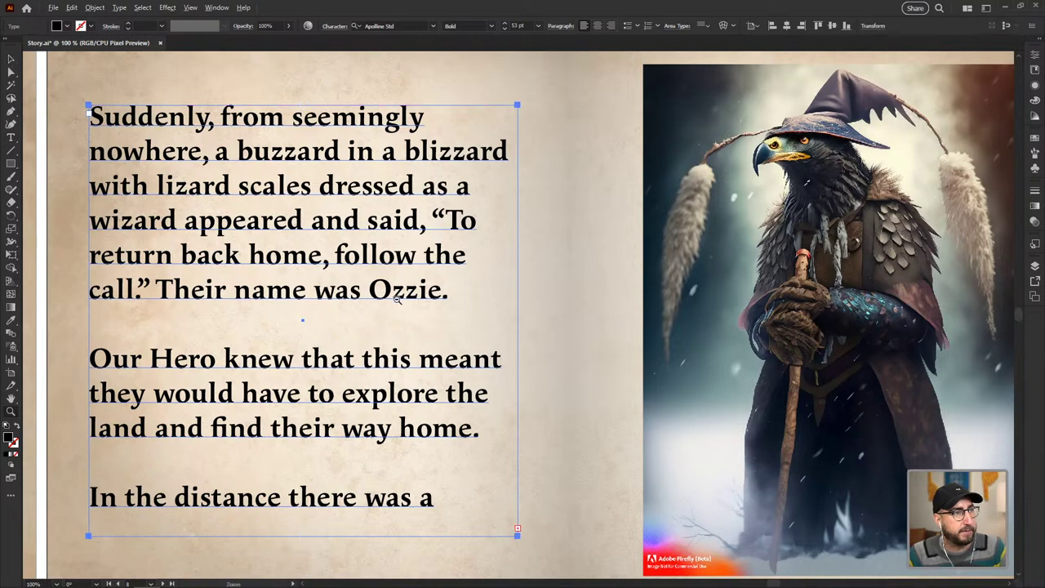
pyautogui.keyDown('alt'); pyautogui.click(398, 300); pyautogui.keyUp('alt')
pyautogui.moveTo(425, 396); pyautogui.dragTo(425, 368)
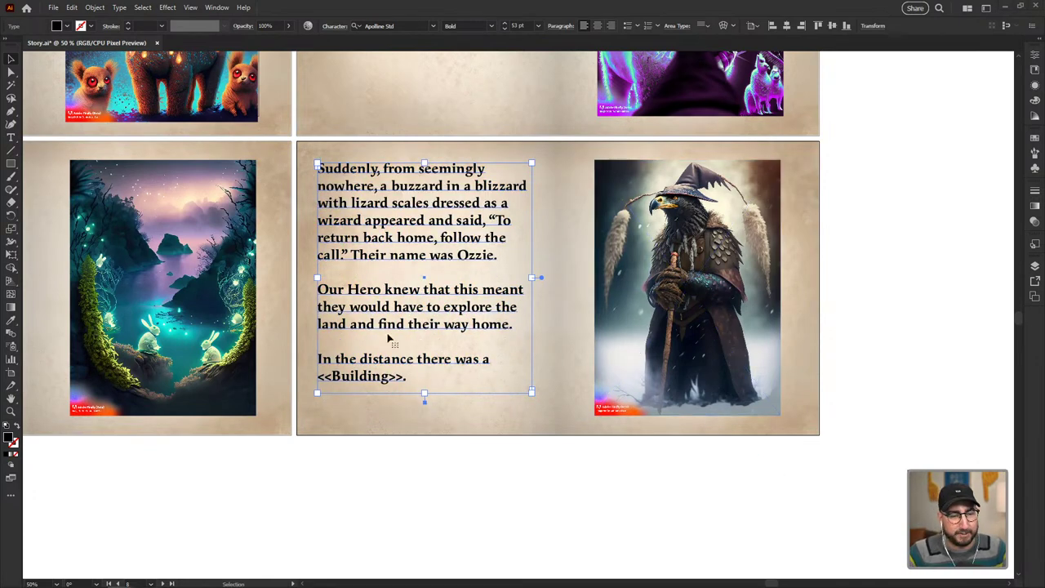
pyautogui.moveTo(424, 393); pyautogui.dragTo(425, 418)
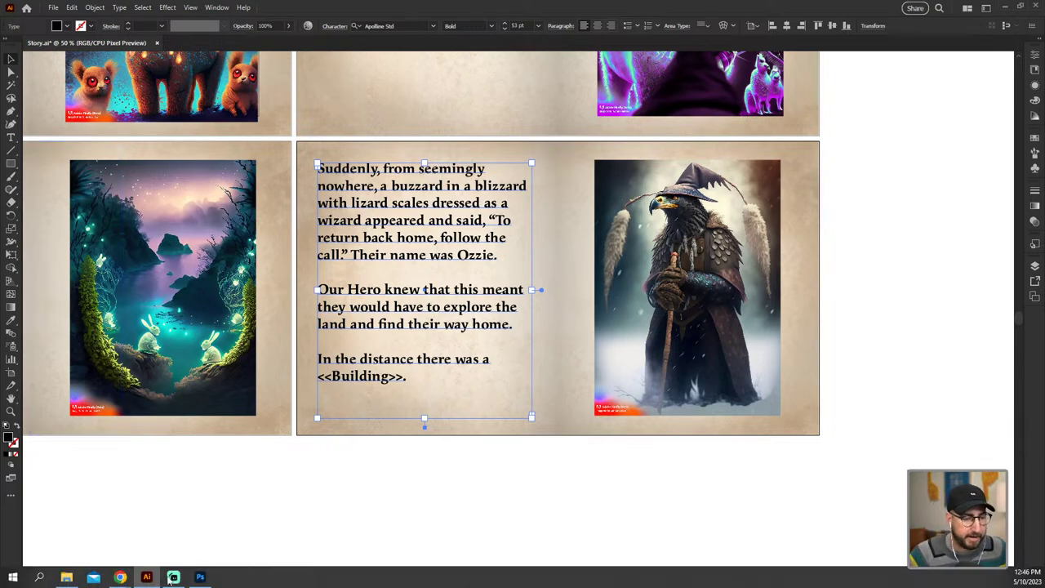
pyautogui.moveTo(120, 577)
pyautogui.click(106, 553)
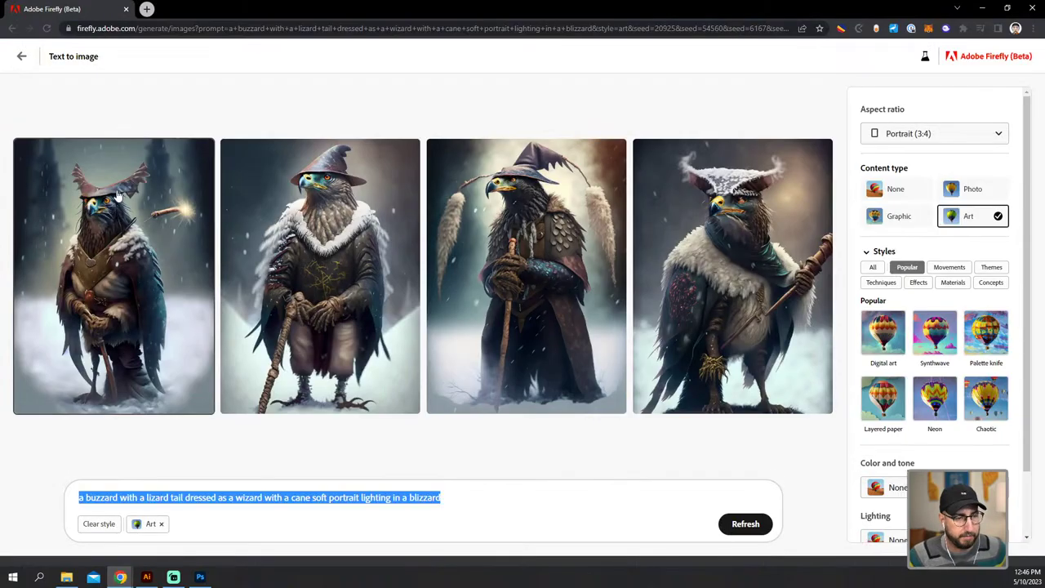
# - Generate images of a blue gelatin tower with bioluminescent robot bees on a hill, blizzard, glowing blue vines
pyautogui.click(19, 56)
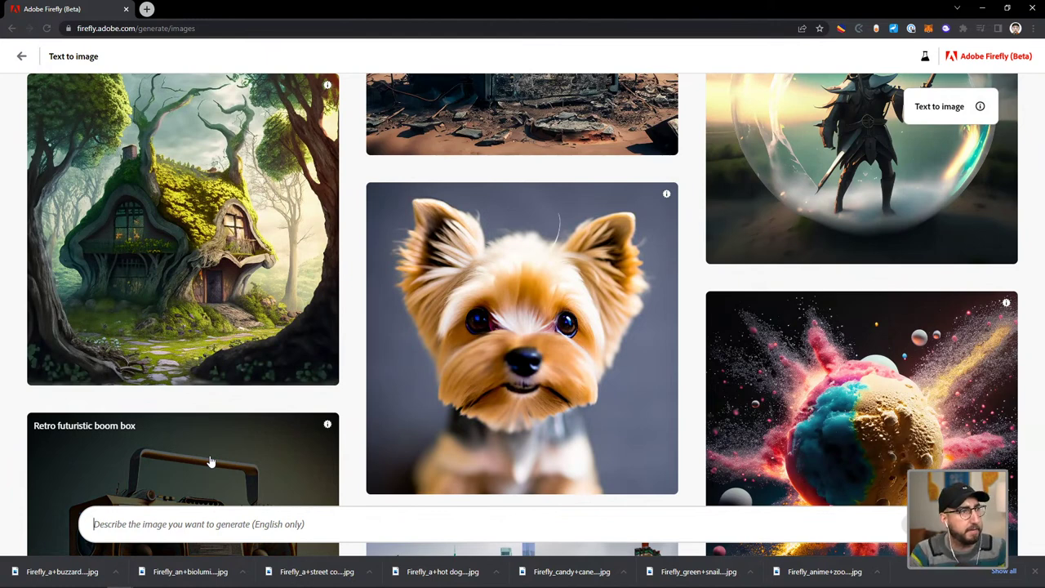
pyautogui.write('a tower ma')
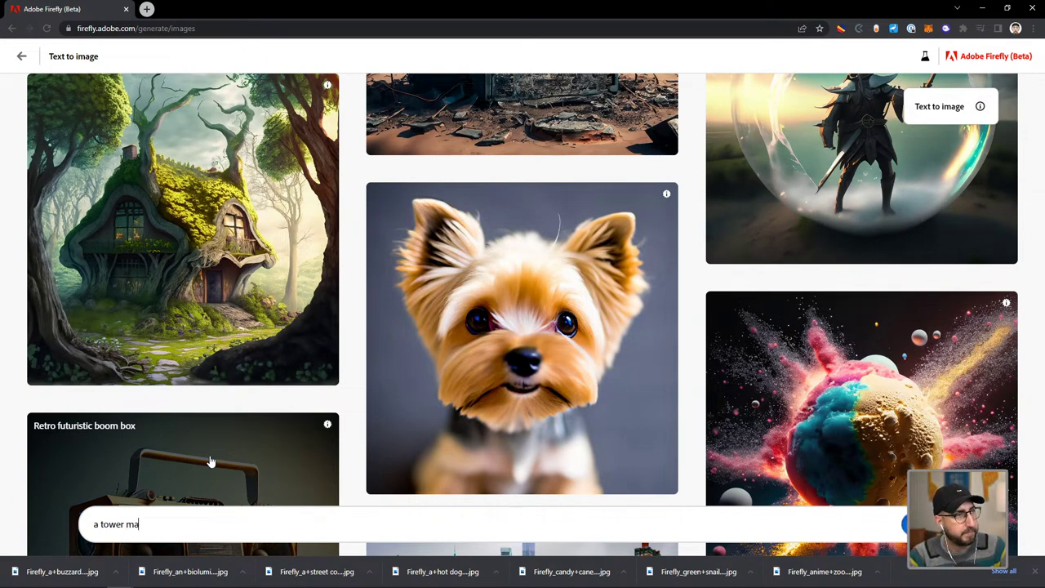
pyautogui.write('de of gelatin')
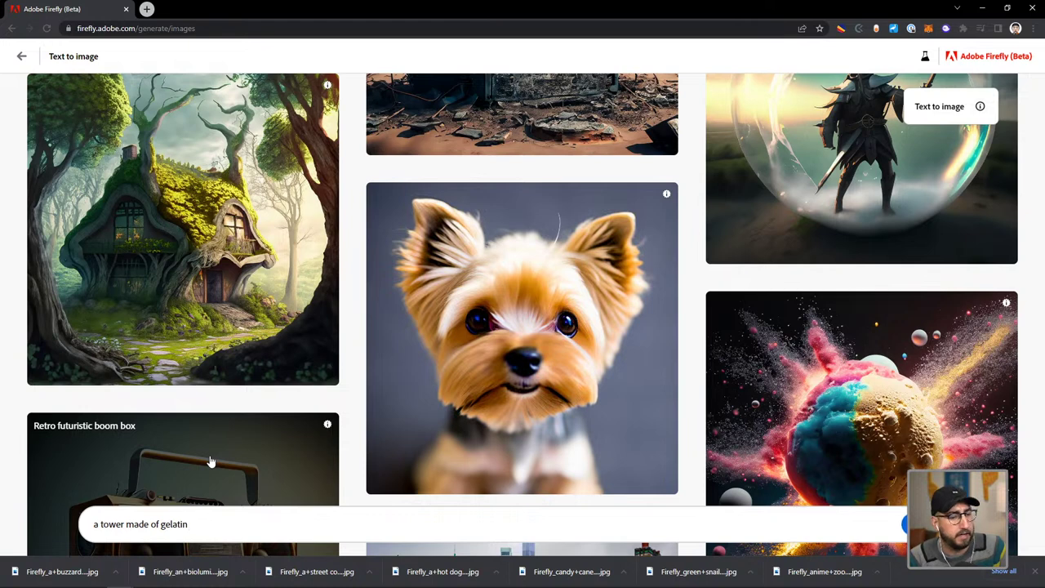
pyautogui.press('Home')
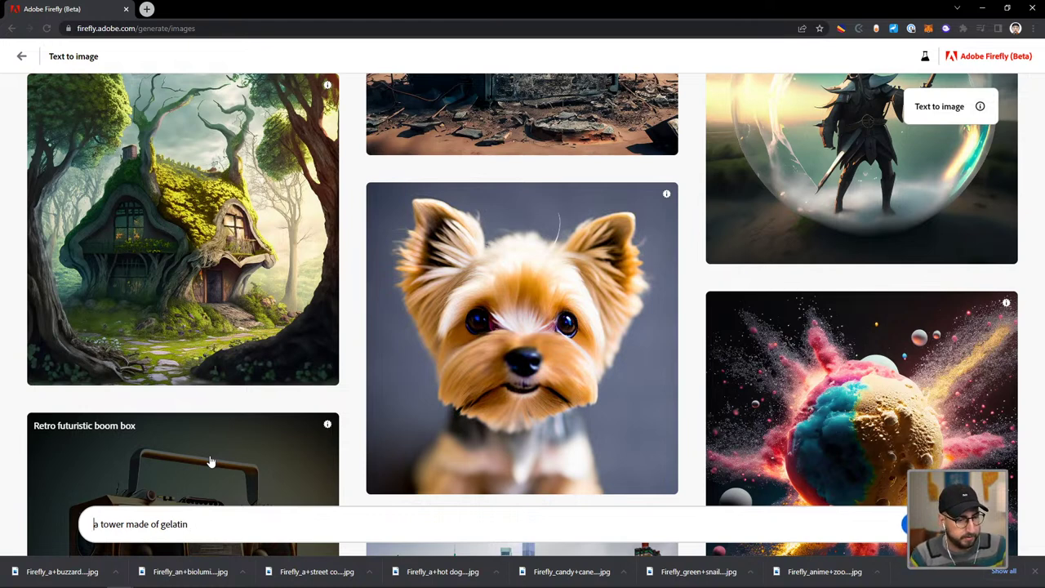
pyautogui.write('blue')
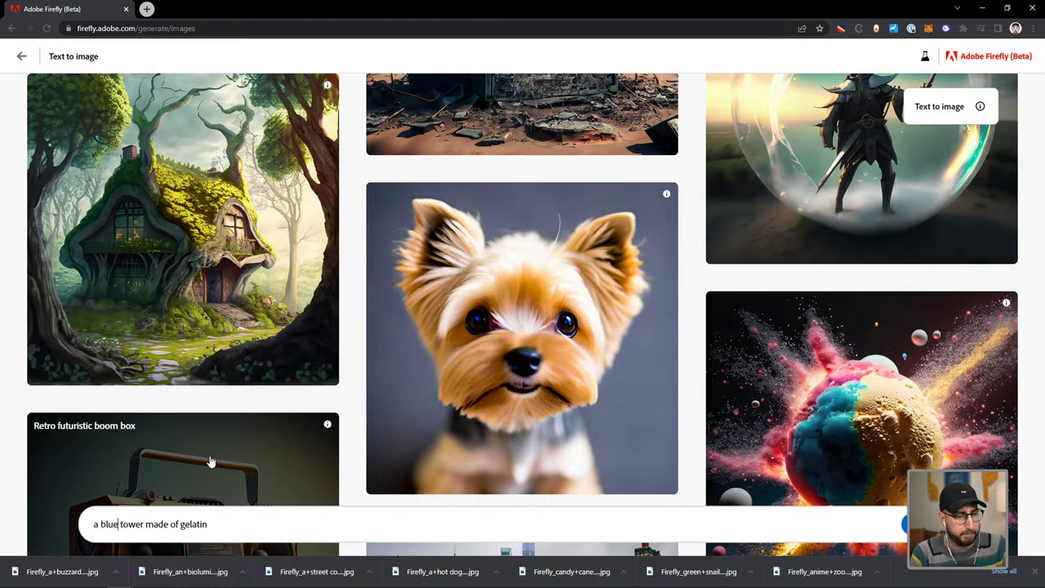
pyautogui.press('Right')
pyautogui.press('Right')
pyautogui.press('Right')
pyautogui.press('Right')
pyautogui.press('Right')
pyautogui.press('Right')
pyautogui.press('Right')
pyautogui.press('Right')
pyautogui.press('Right')
pyautogui.press('Right')
pyautogui.press('Right')
pyautogui.press('Right')
pyautogui.press('Right')
pyautogui.press('Right')
pyautogui.press('Right')
pyautogui.press('Right')
pyautogui.press('Right')
pyautogui.press('Right')
pyautogui.press('Right')
pyautogui.press('Right')
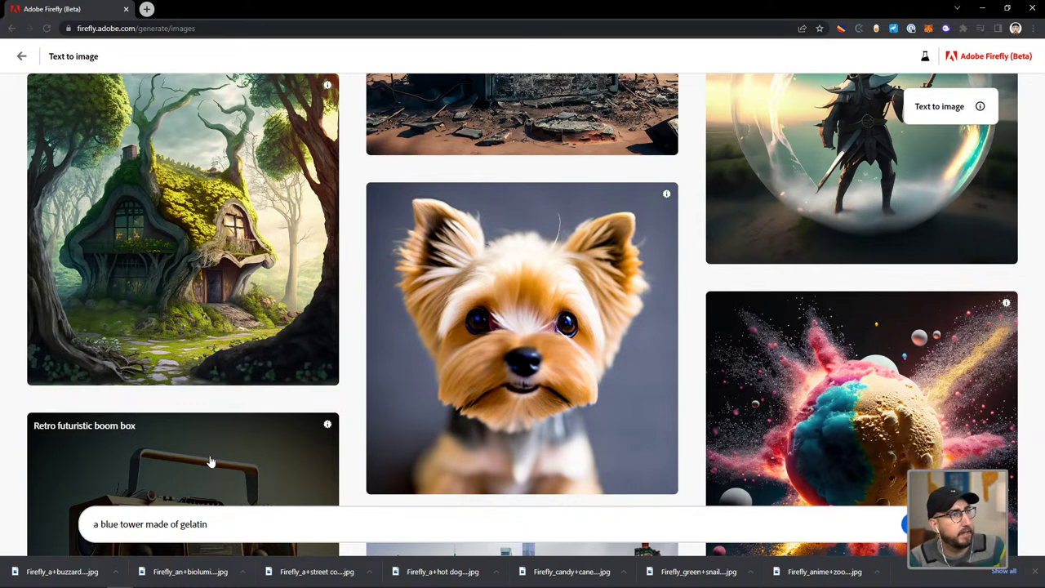
pyautogui.write('with')
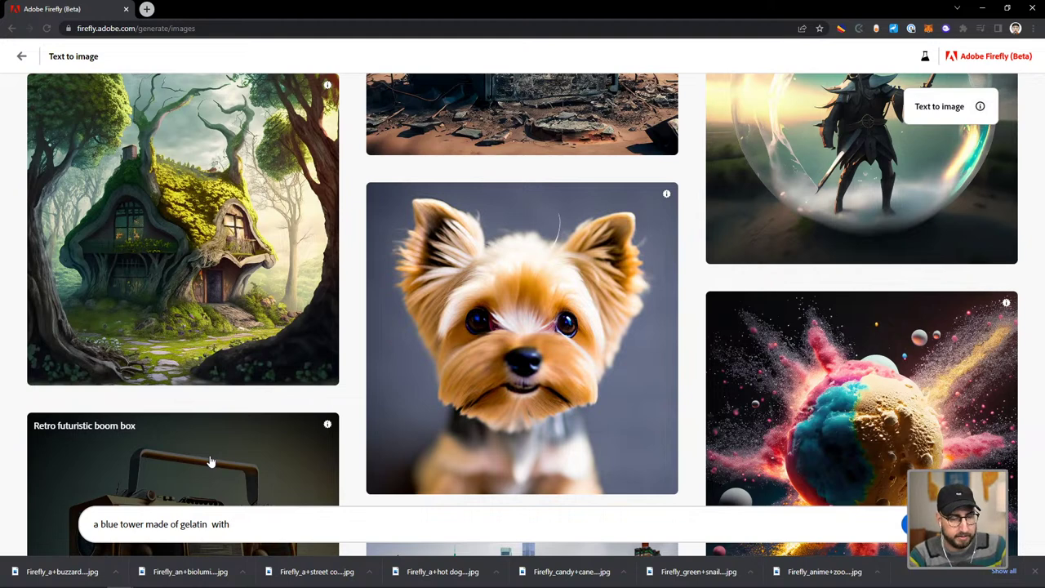
pyautogui.write(' fu')
pyautogui.press('BackSpace')
pyautogui.press('BackSpace')
pyautogui.write('robot bees bioluminescent on a hill in the distance')
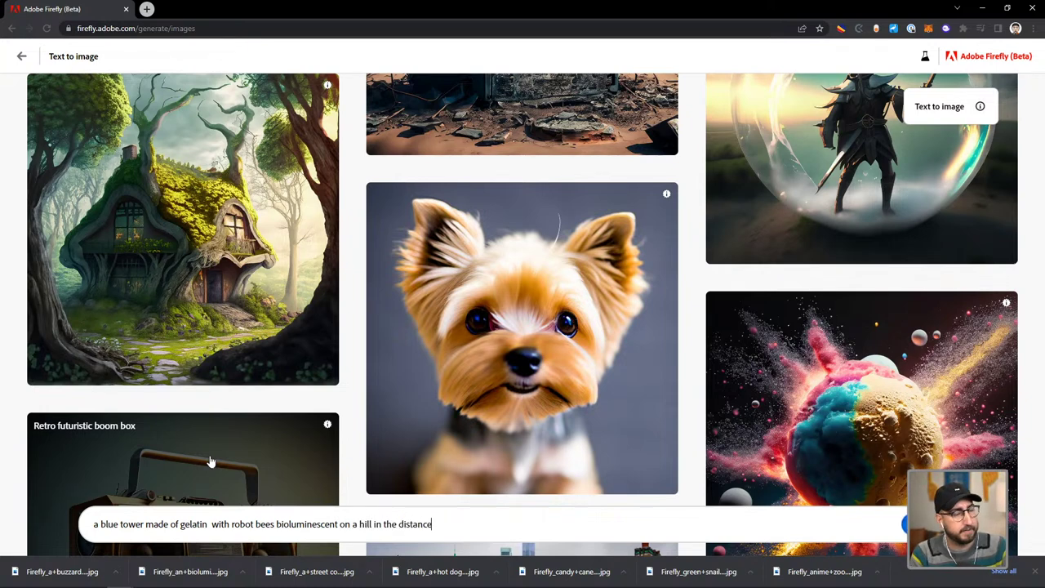
pyautogui.write(' in a blizzard')
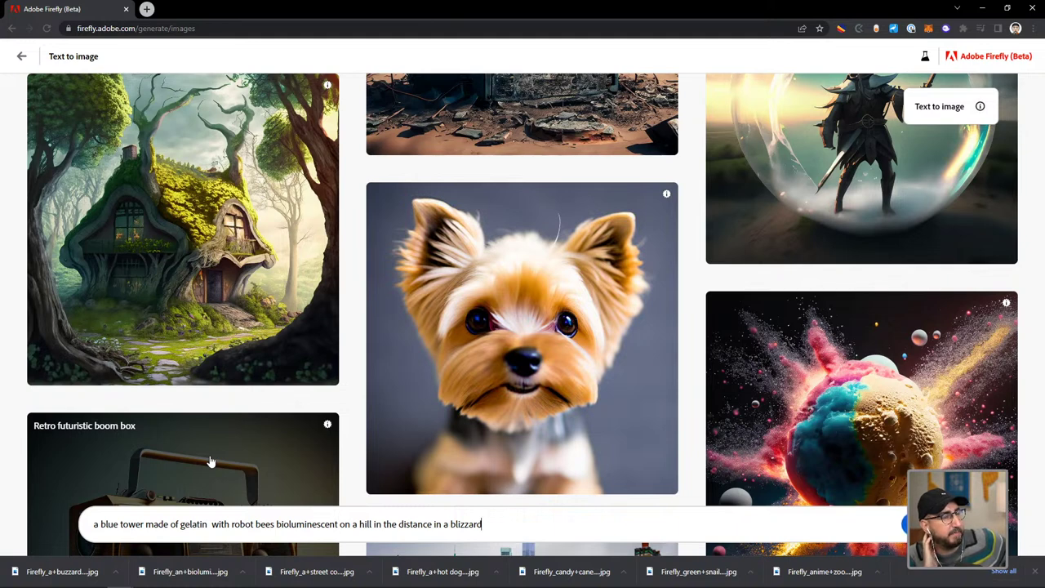
pyautogui.write('blue vine')
pyautogui.write('glowing')
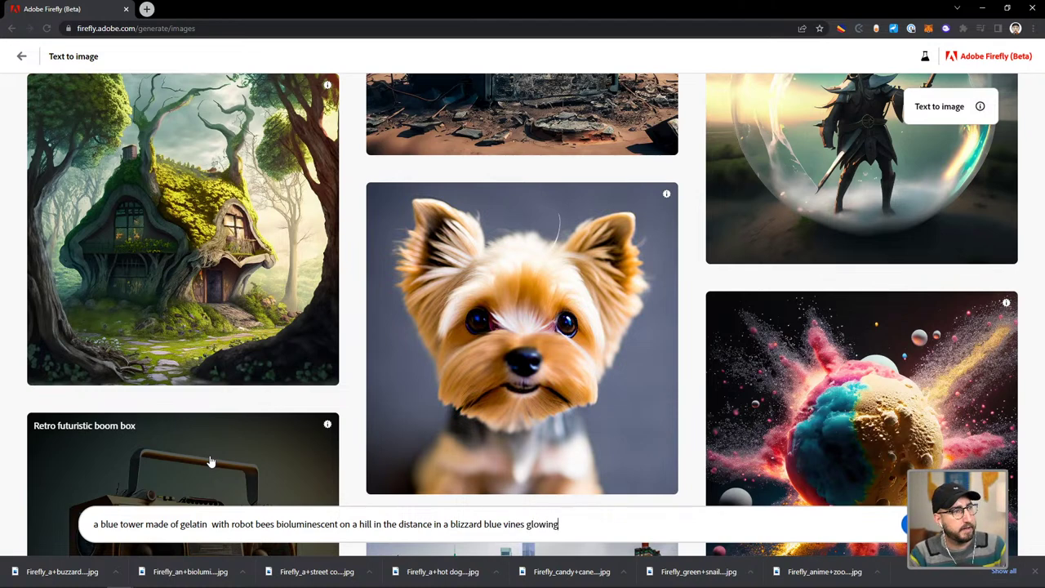
pyautogui.press('Return')
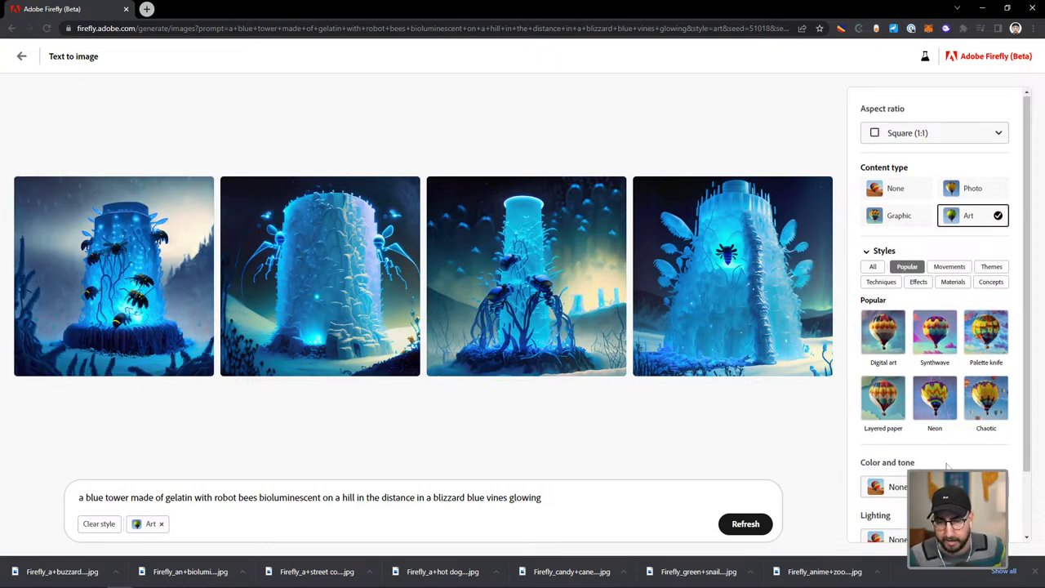
# - Apply Cool tone colour and Golden hour lighting, add 'landscape' to the prompt, and regenerate
pyautogui.scroll(-1, 946, 466)
pyautogui.click(924, 414)
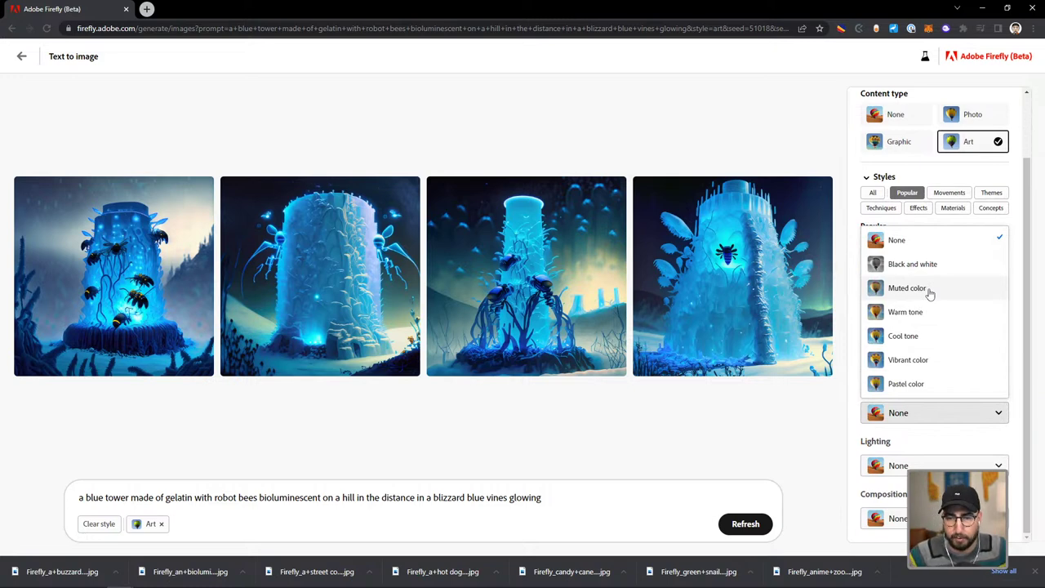
pyautogui.click(919, 337)
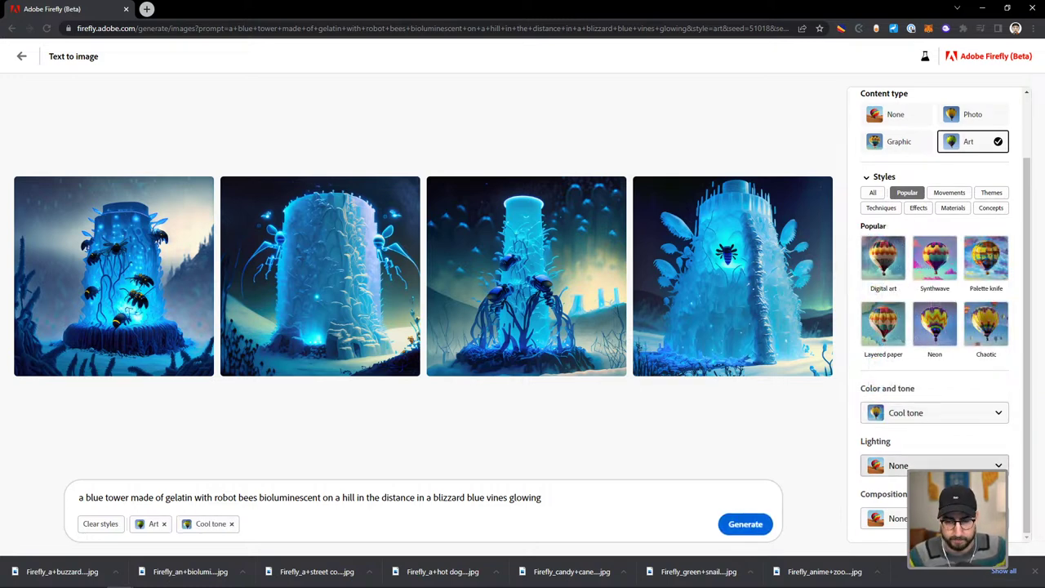
pyautogui.click(923, 464)
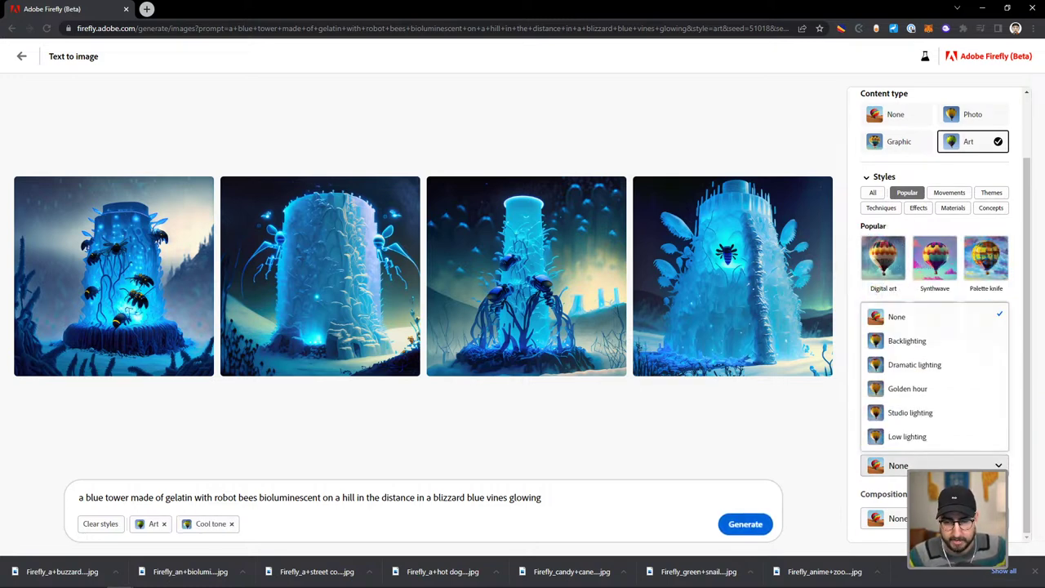
pyautogui.click(916, 390)
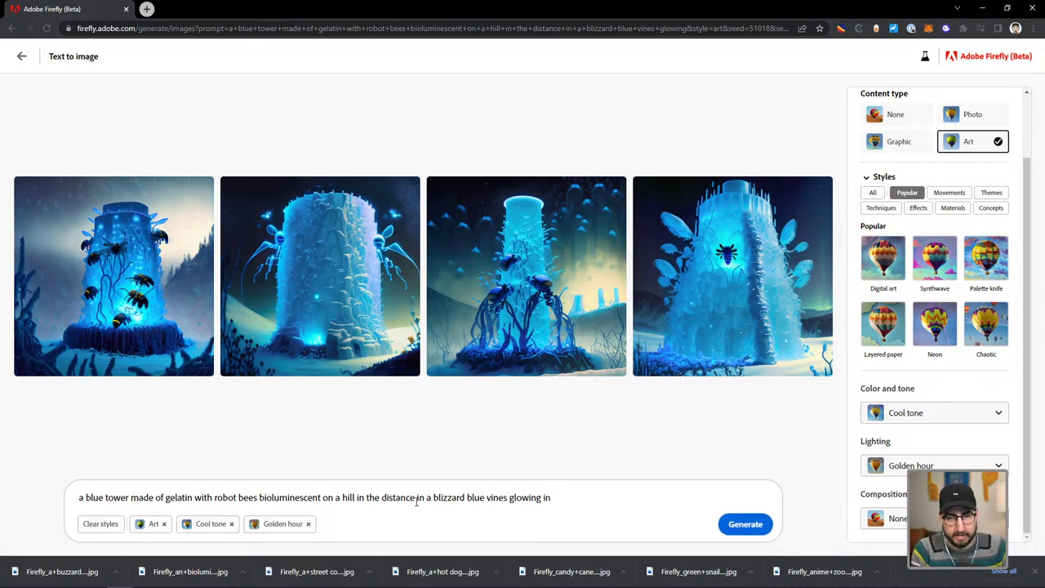
pyautogui.write('landscape')
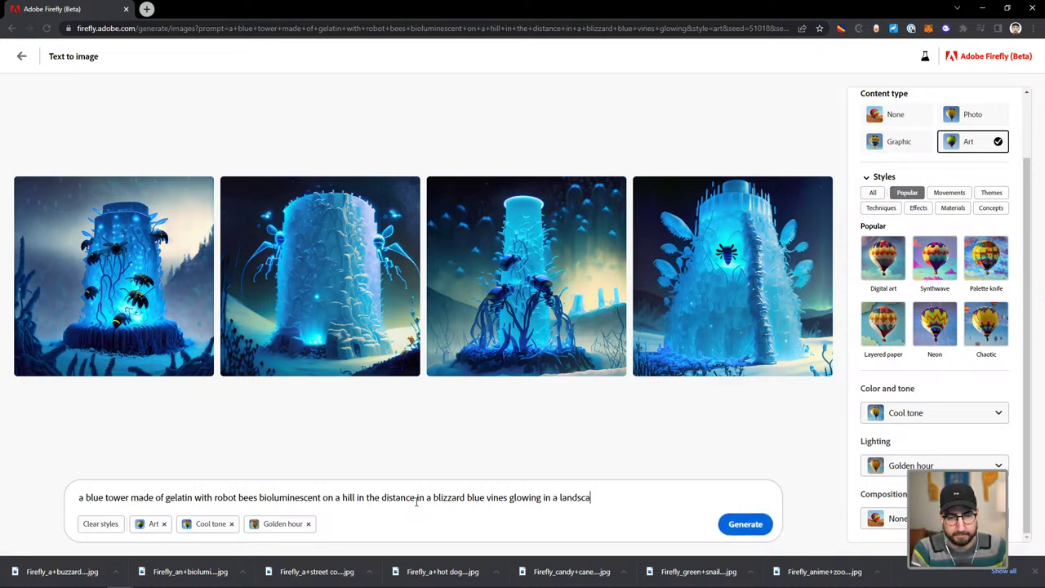
pyautogui.press('Return')
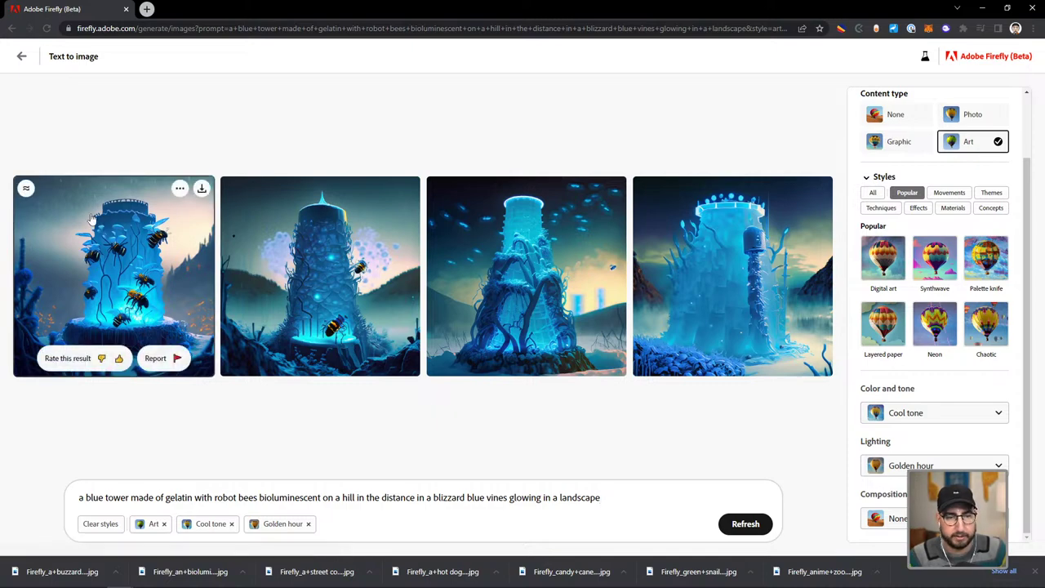
# - Preview each of the four tower images in turn
pyautogui.click(130, 216)
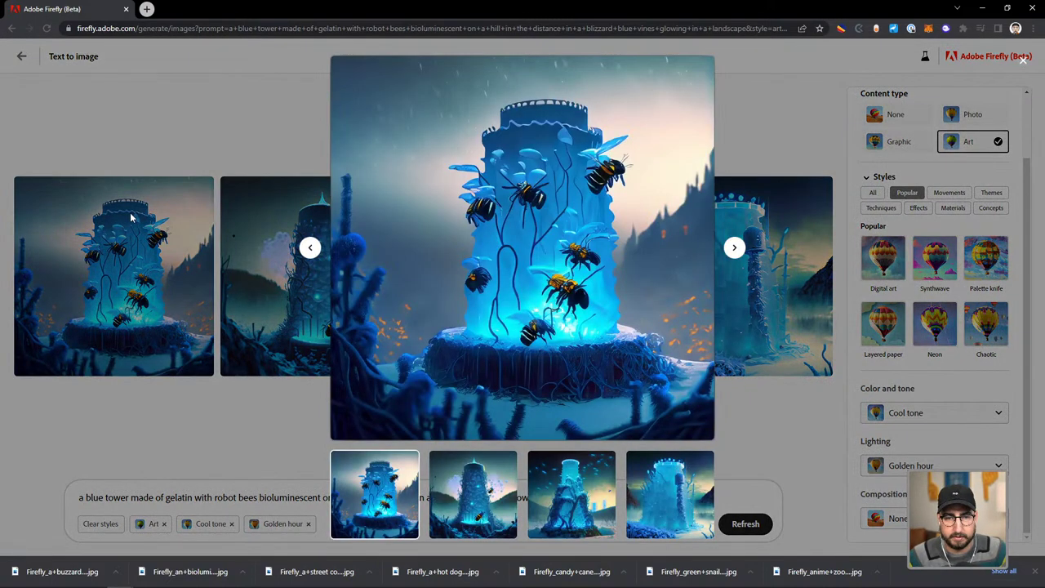
pyautogui.click(161, 221)
pyautogui.click(262, 243)
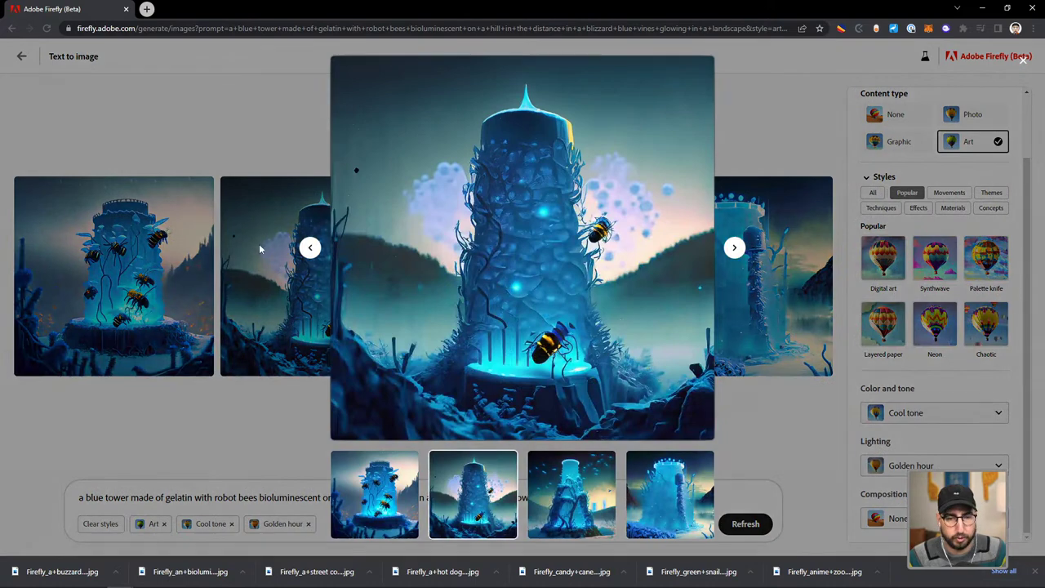
pyautogui.click(261, 244)
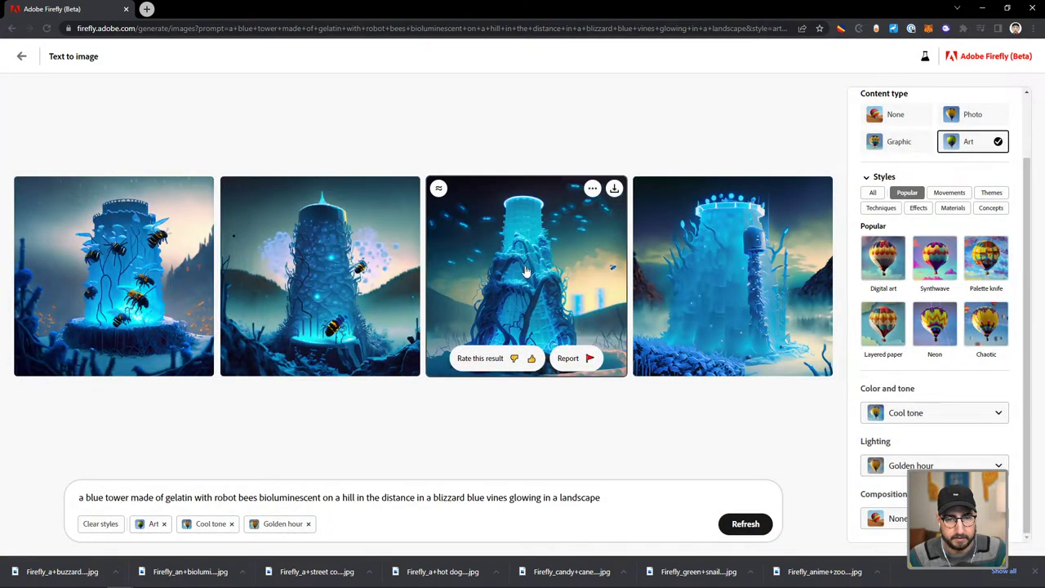
pyautogui.click(531, 245)
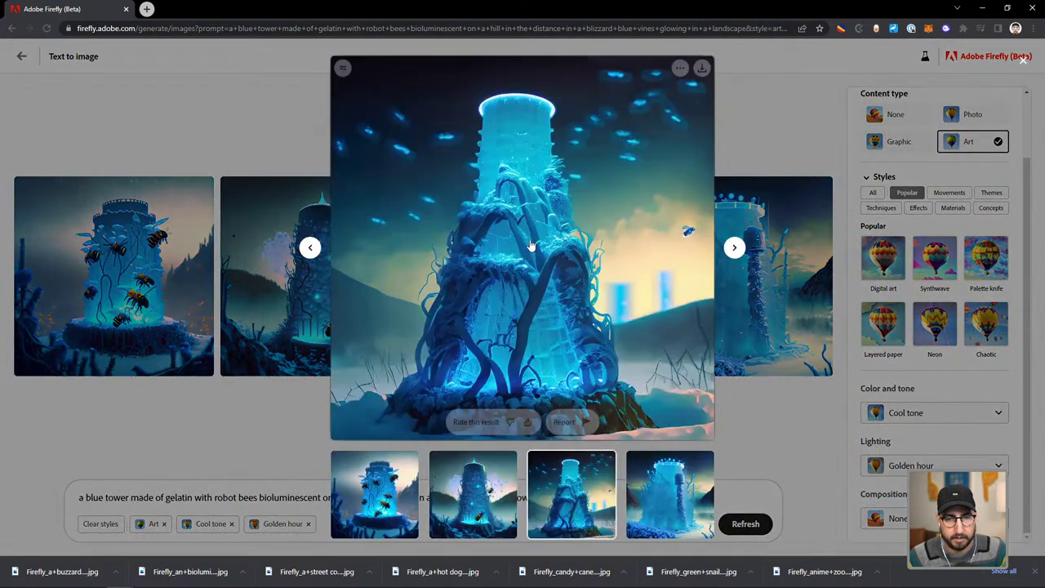
pyautogui.click(751, 283)
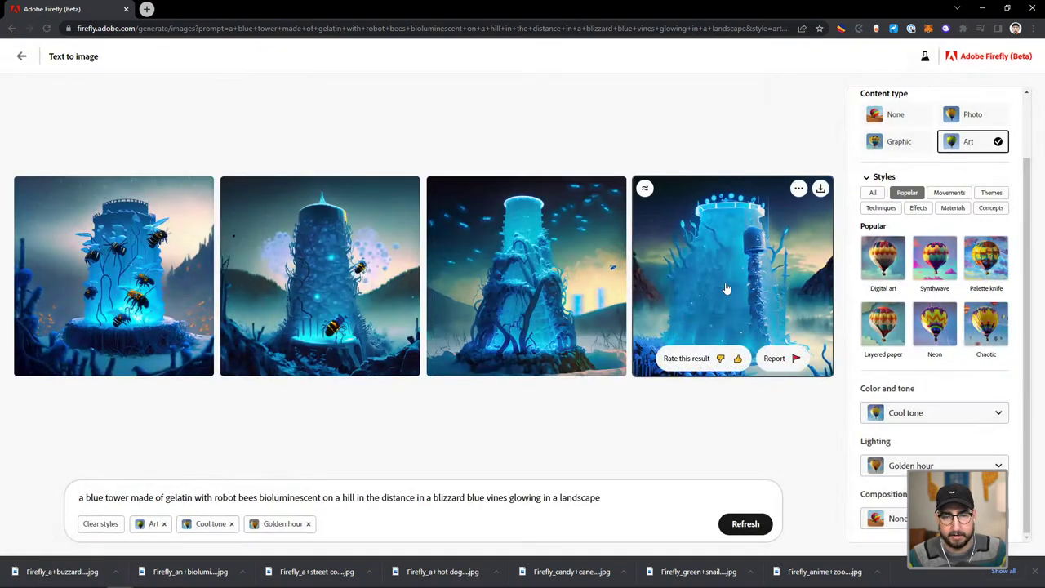
pyautogui.click(725, 284)
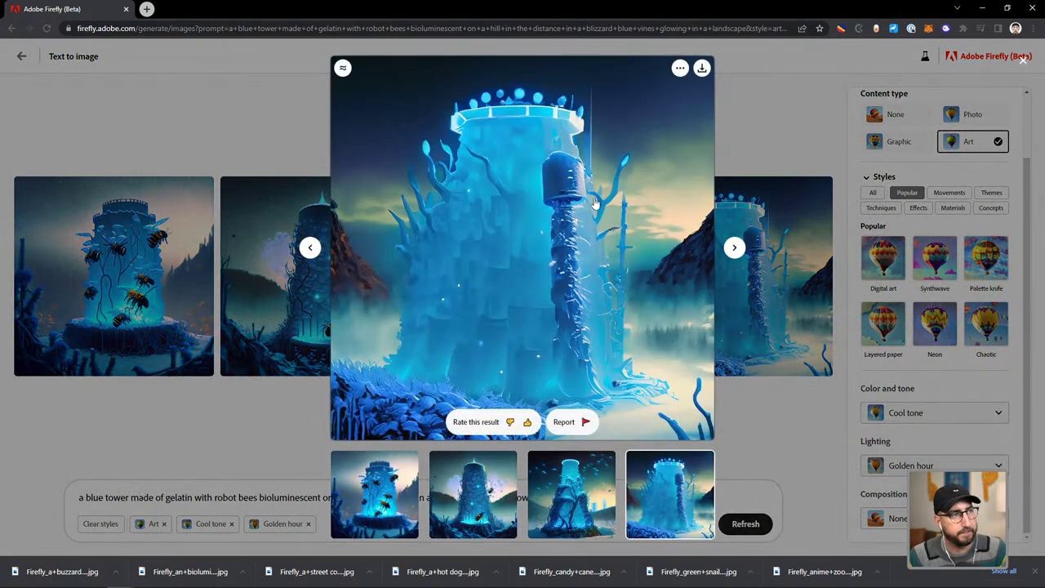
pyautogui.press('Escape')
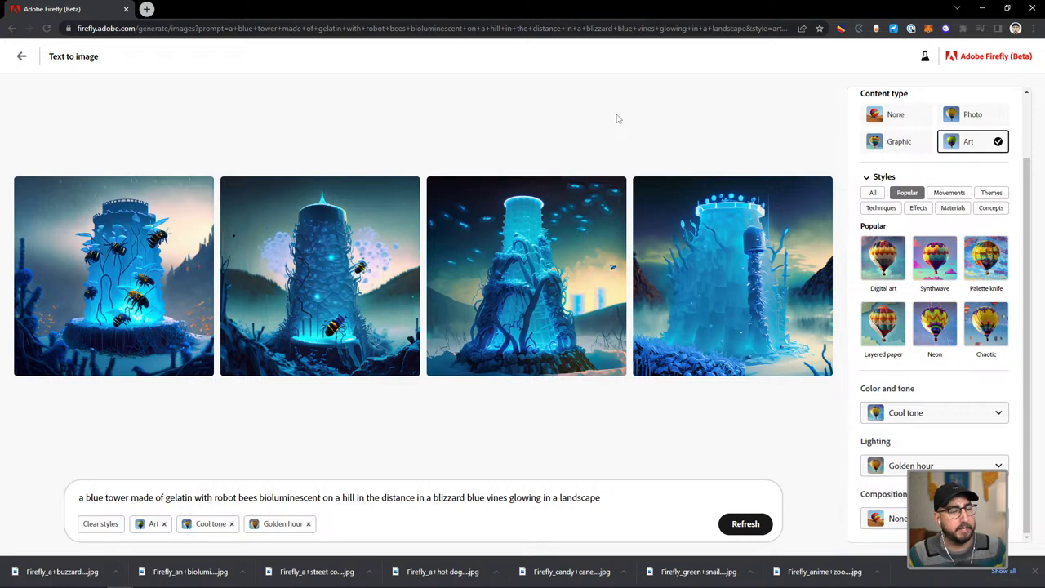
# - Download the second tower image and switch back to the Illustrator layout
pyautogui.click(344, 269)
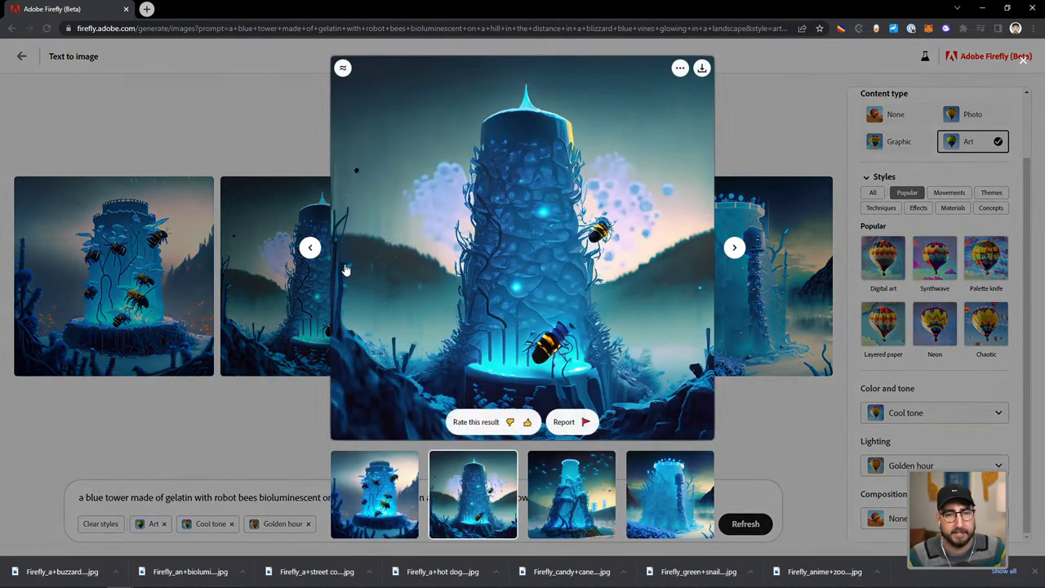
pyautogui.click(706, 70)
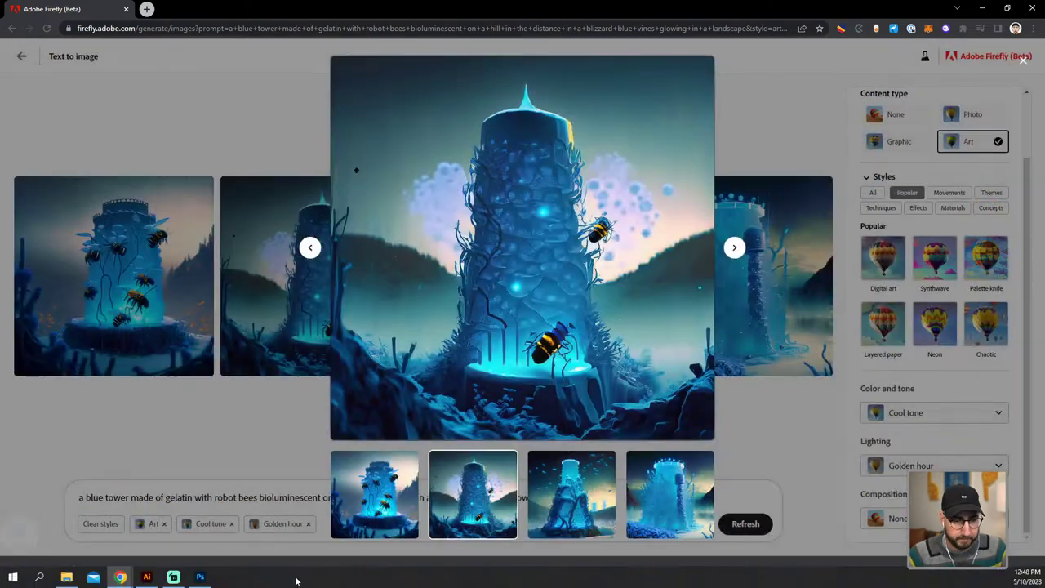
pyautogui.click(147, 577)
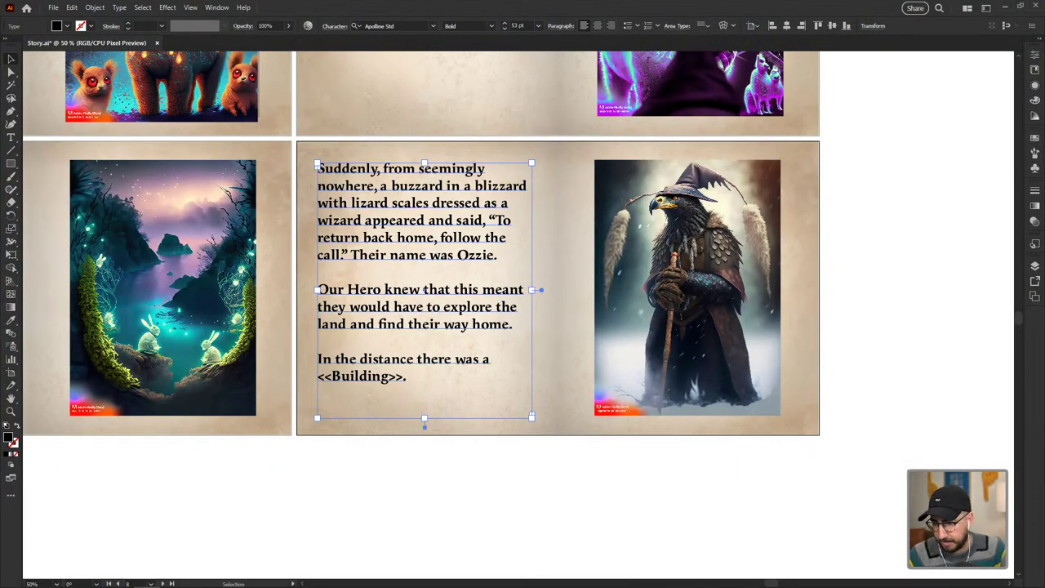
# - Remove the misplaced tower image and zoom to the 'And so, the Adventure Begins' spread
pyautogui.moveTo(895, 449); pyautogui.dragTo(770, 389)
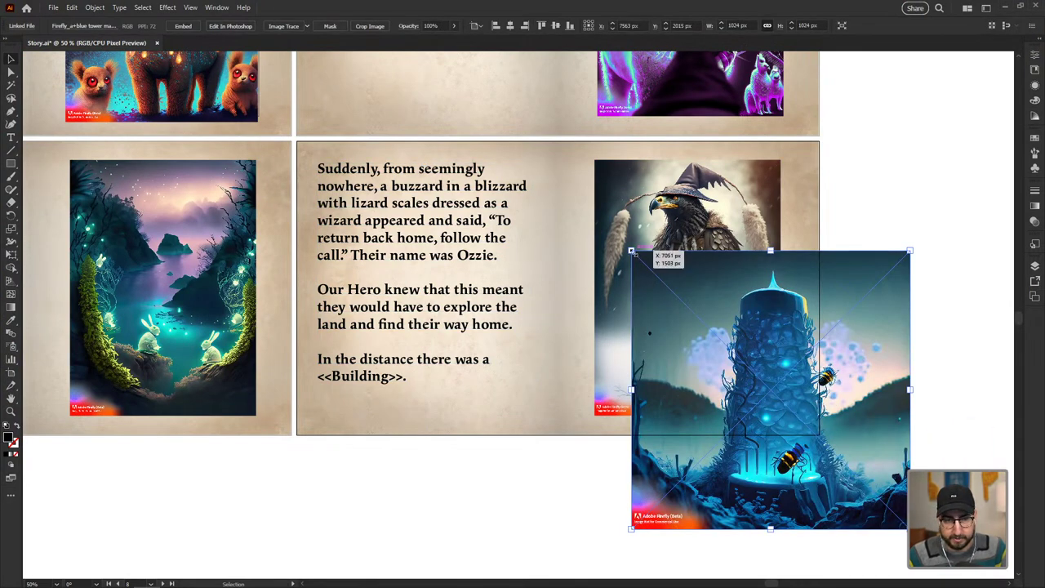
pyautogui.click(572, 504)
pyautogui.press('a')
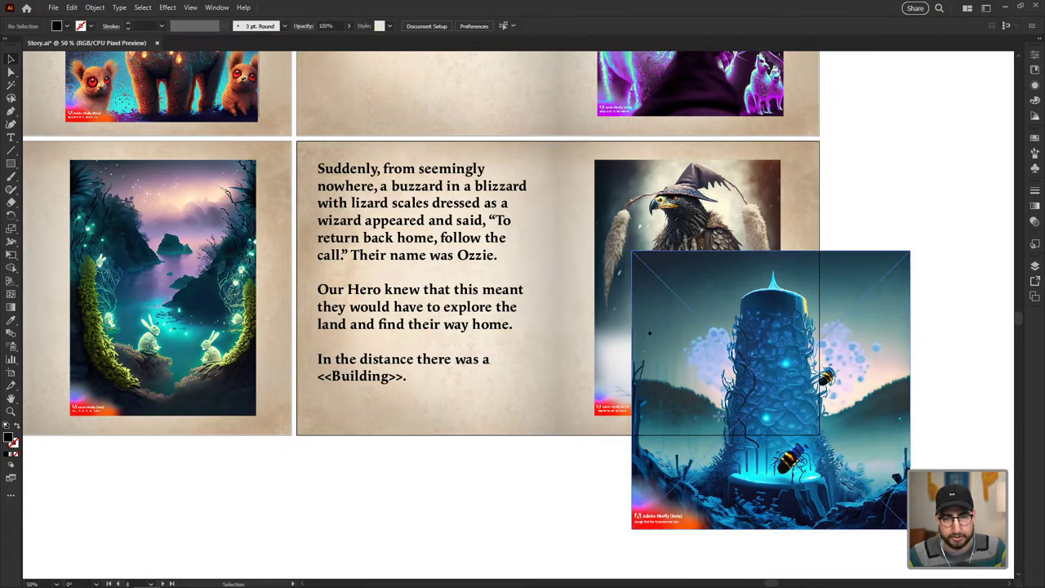
pyautogui.click(720, 420)
pyautogui.press('Delete')
pyautogui.hotkey('ctrl', '-')
pyautogui.hotkey('ctrl', '-')
pyautogui.hscroll(5, 720, 412)
pyautogui.hscroll(-2, 720, 411)
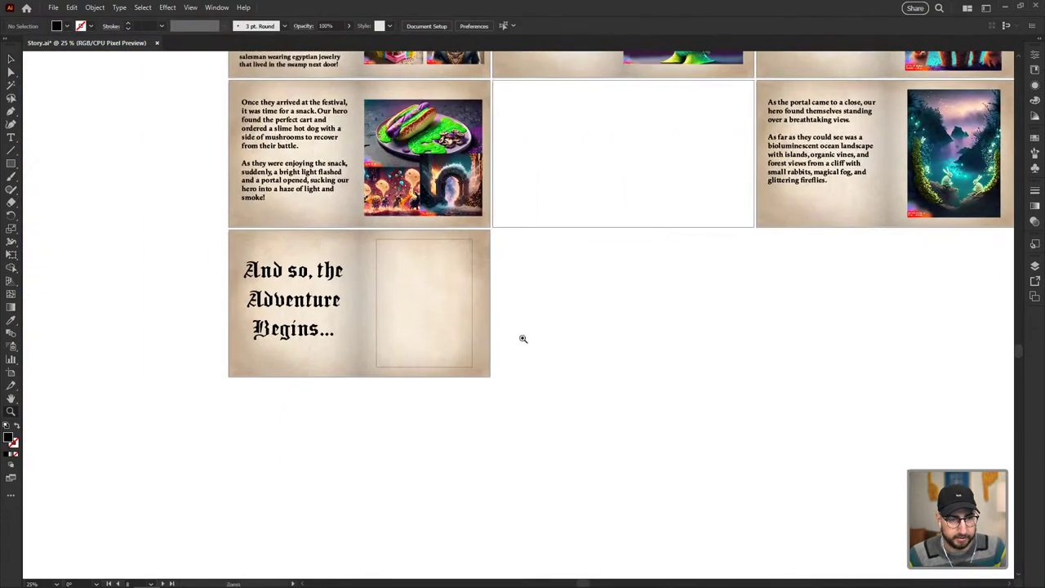
pyautogui.click(515, 343)
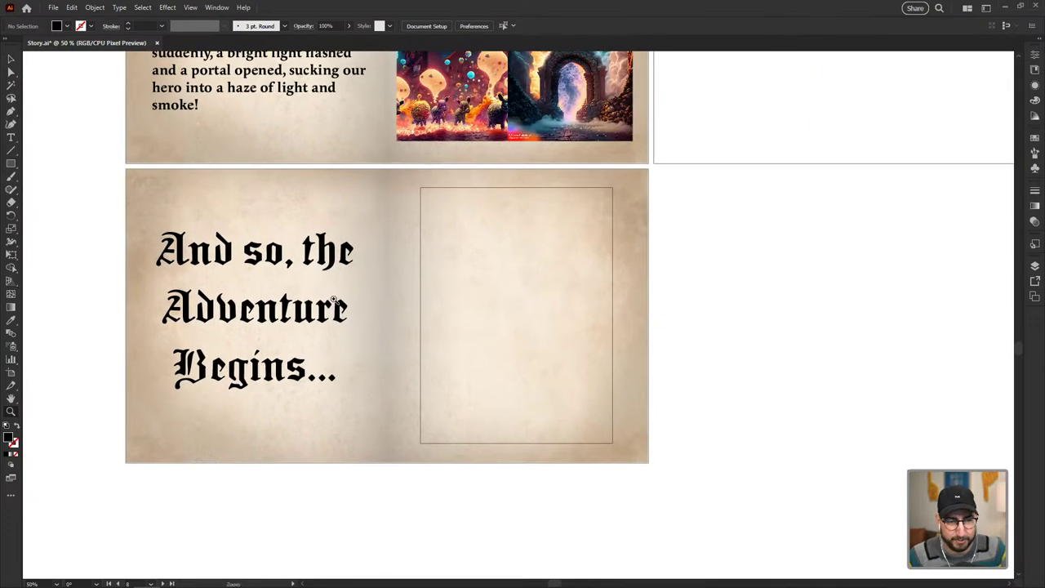
# - Delete the 'And so, the Adventure Begins' title and place the tower image on that spread
pyautogui.press('v')
pyautogui.click(309, 261)
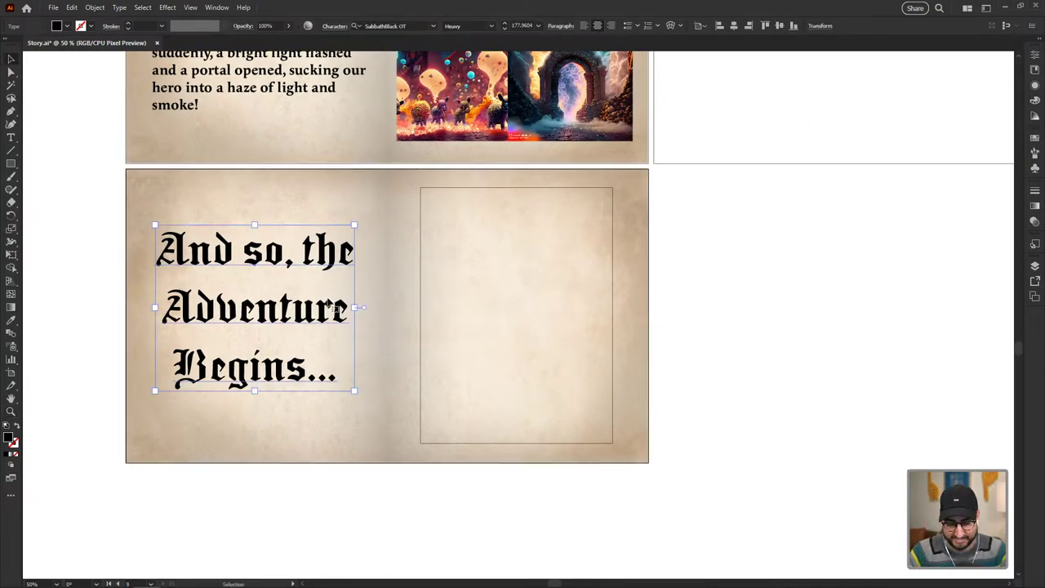
pyautogui.press('Delete')
pyautogui.press('a')
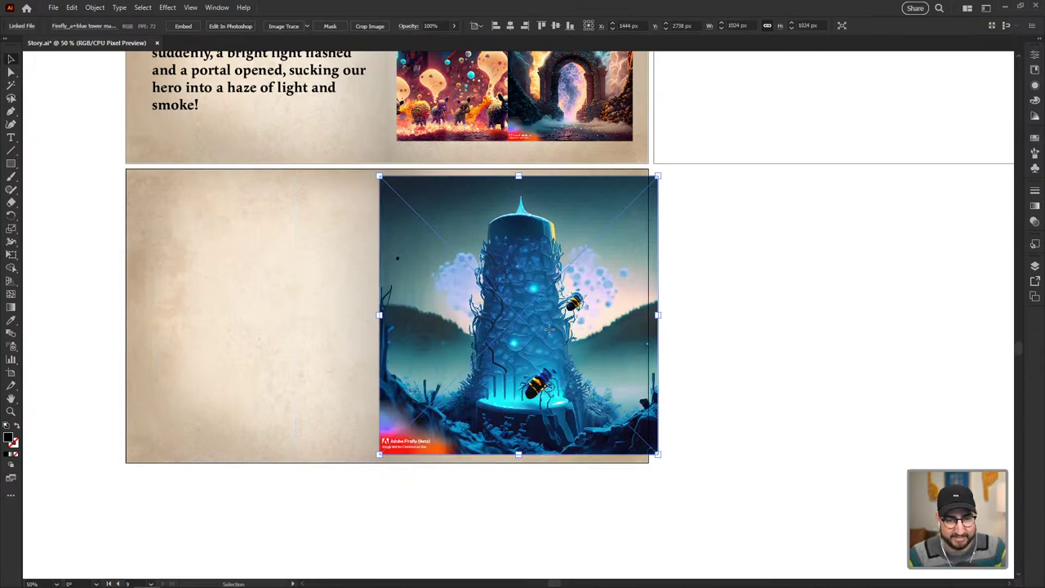
pyautogui.moveTo(596, 326); pyautogui.dragTo(320, 467)
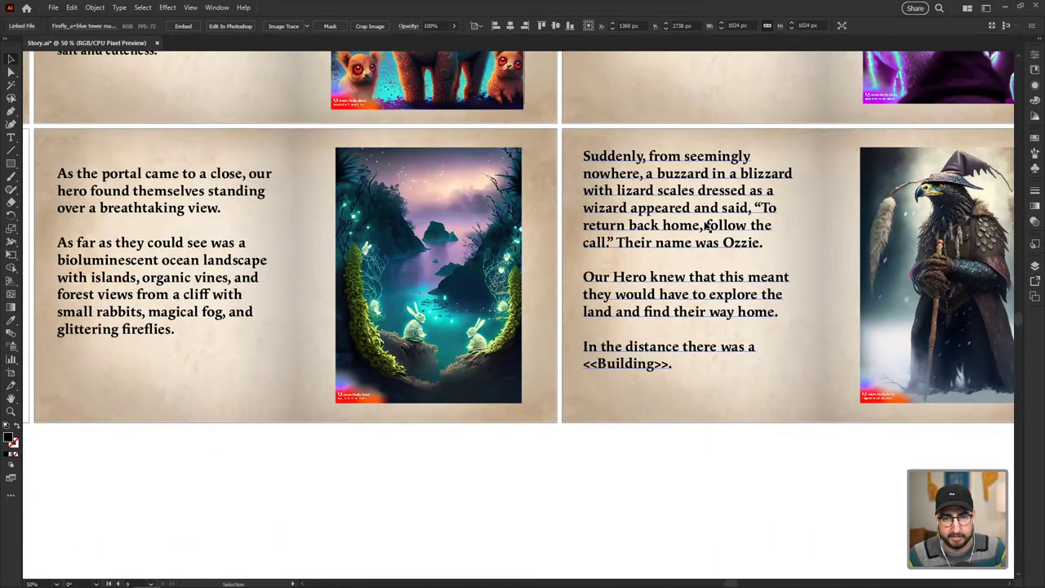
# - Move the Suddenly text onto the left page and shrink the tower image to fit the right page
pyautogui.click(677, 212)
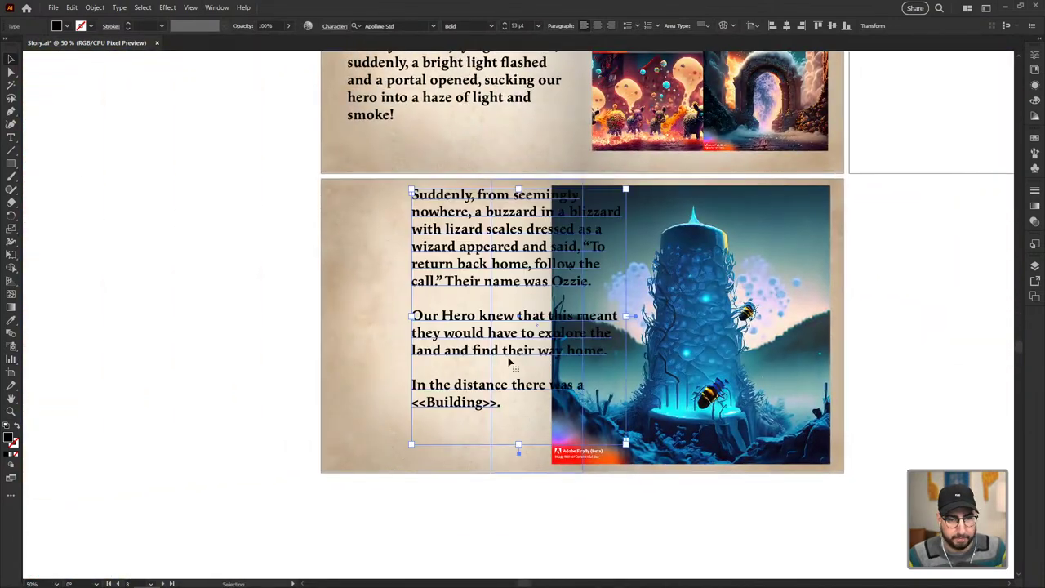
pyautogui.moveTo(487, 331); pyautogui.dragTo(423, 332)
pyautogui.click(567, 199)
pyautogui.moveTo(552, 187); pyautogui.dragTo(581, 215)
pyautogui.moveTo(651, 306); pyautogui.dragTo(648, 288)
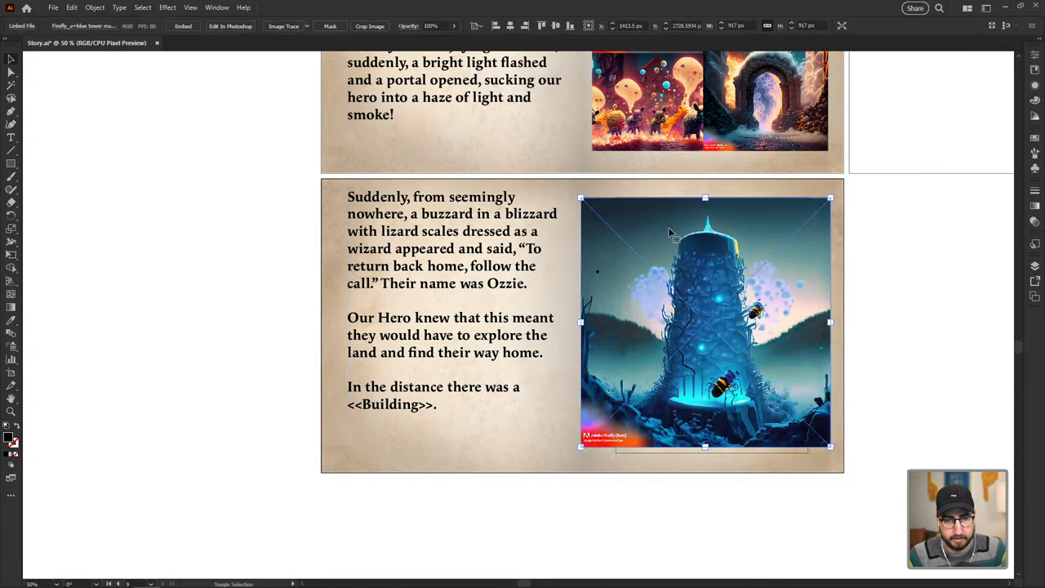
pyautogui.click(791, 450)
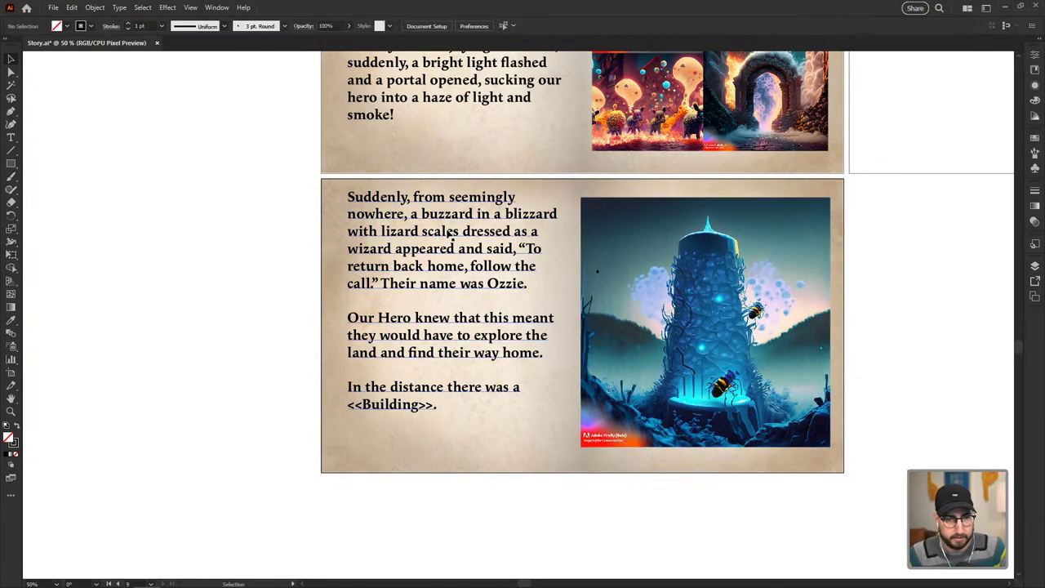
# - Delete the first two story paragraphs and paste the tower prompt over 'a <<Building>>.'
pyautogui.doubleClick(442, 336)
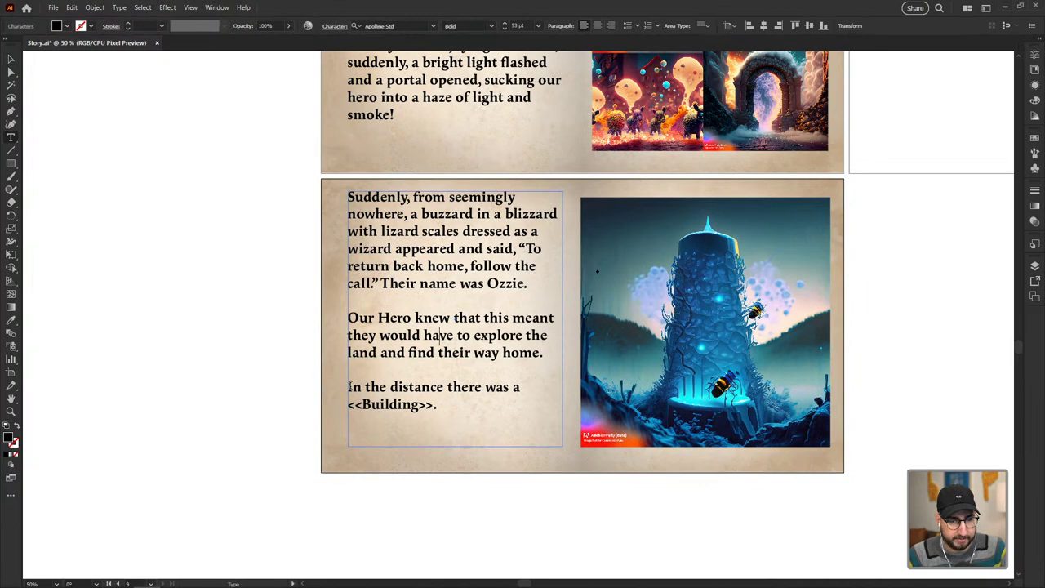
pyautogui.moveTo(347, 378); pyautogui.dragTo(348, 197)
pyautogui.press('BackSpace')
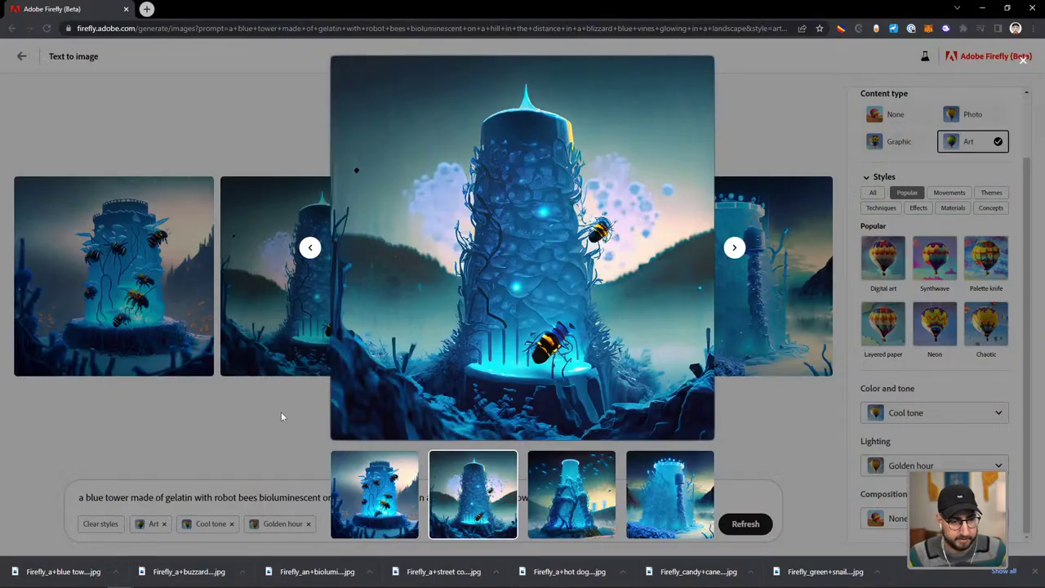
pyautogui.click(210, 495)
pyautogui.hotkey('ctrl', 'a')
pyautogui.hotkey('ctrl', 'c')
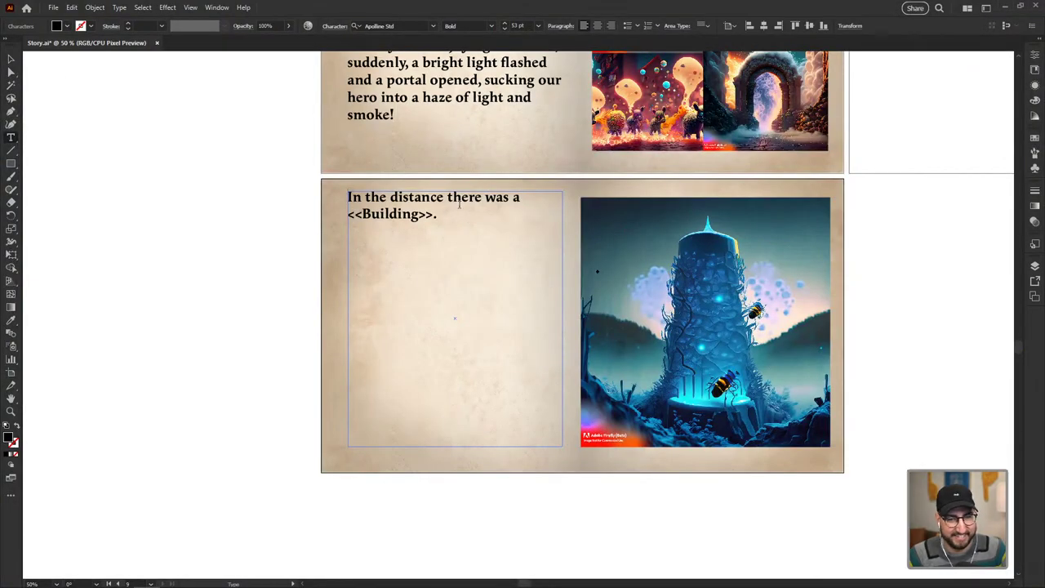
pyautogui.moveTo(451, 208); pyautogui.dragTo(512, 198)
pyautogui.press('BackSpace')
pyautogui.hotkey('ctrl', 'v')
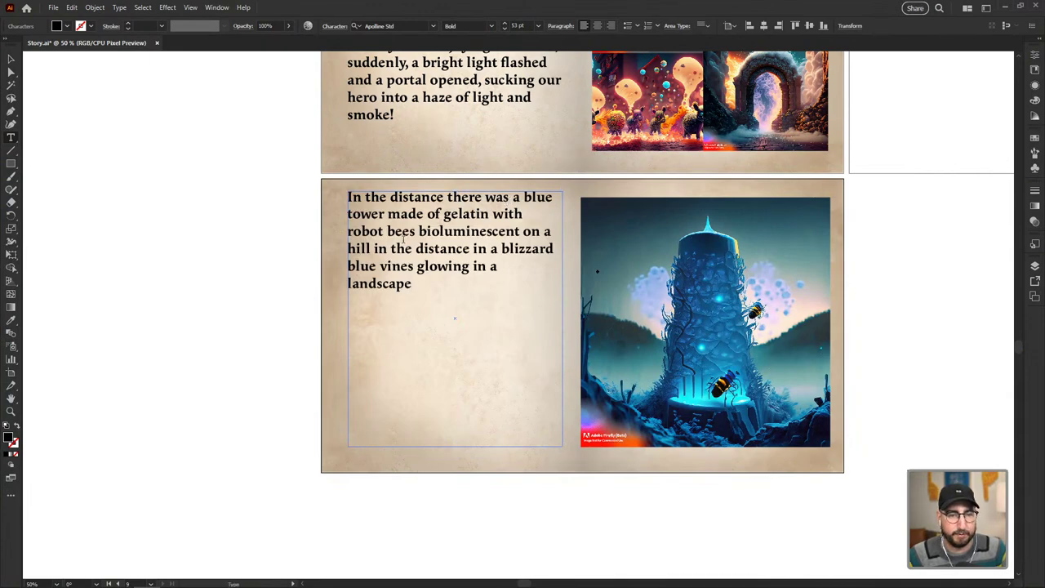
# - Replace 'bioluminescent…blizzard' with 'with' and add 'gorgeous' before 'landscape'
pyautogui.doubleClick(453, 231)
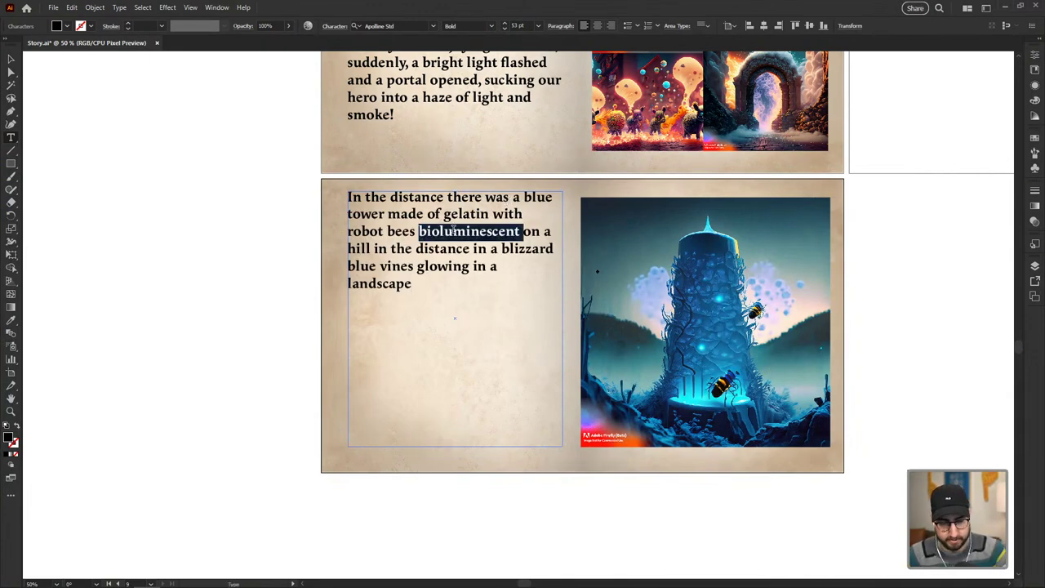
pyautogui.click(449, 238)
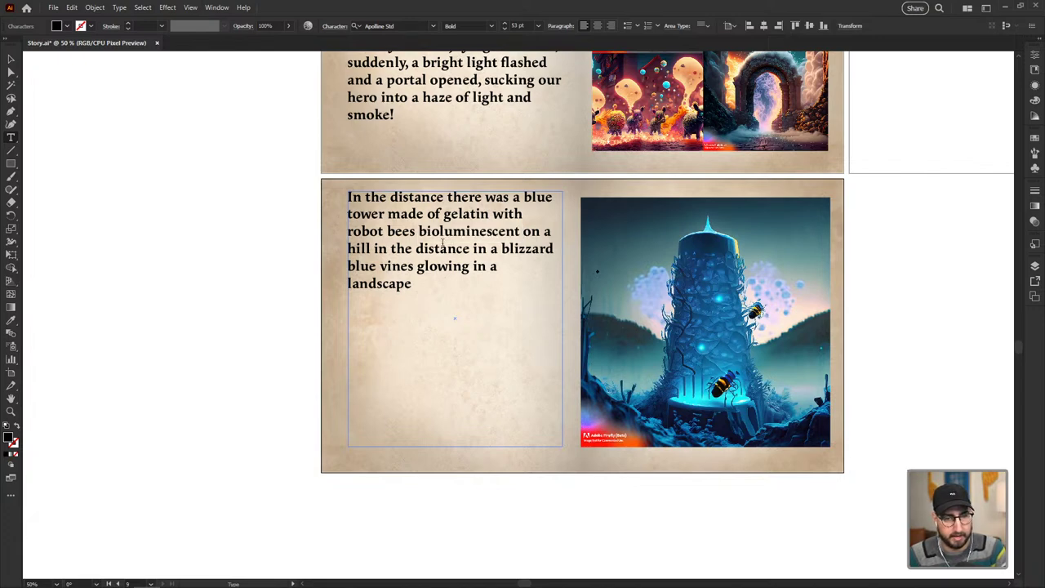
pyautogui.moveTo(419, 232); pyautogui.dragTo(554, 248)
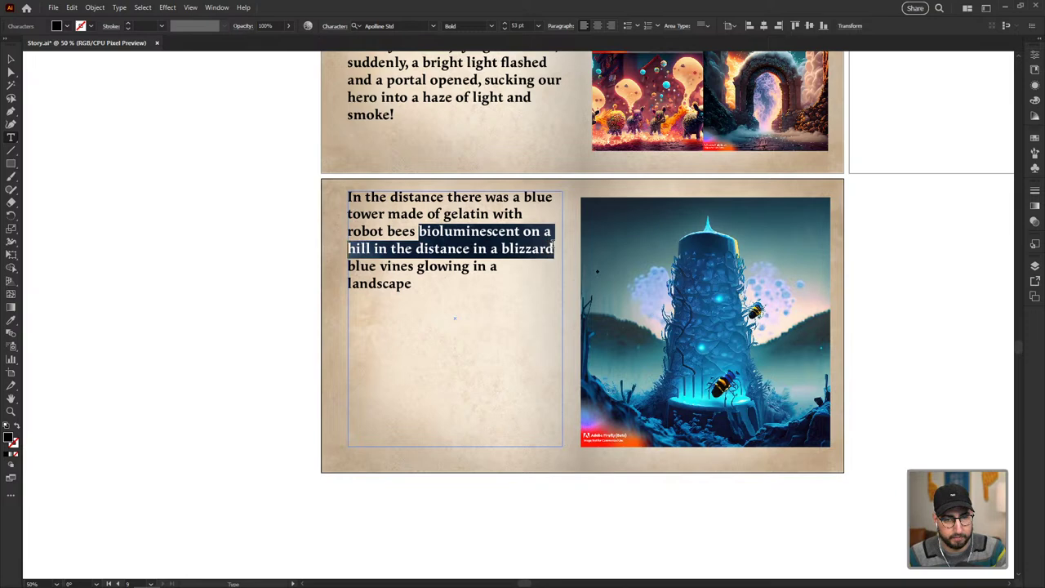
pyautogui.write('with')
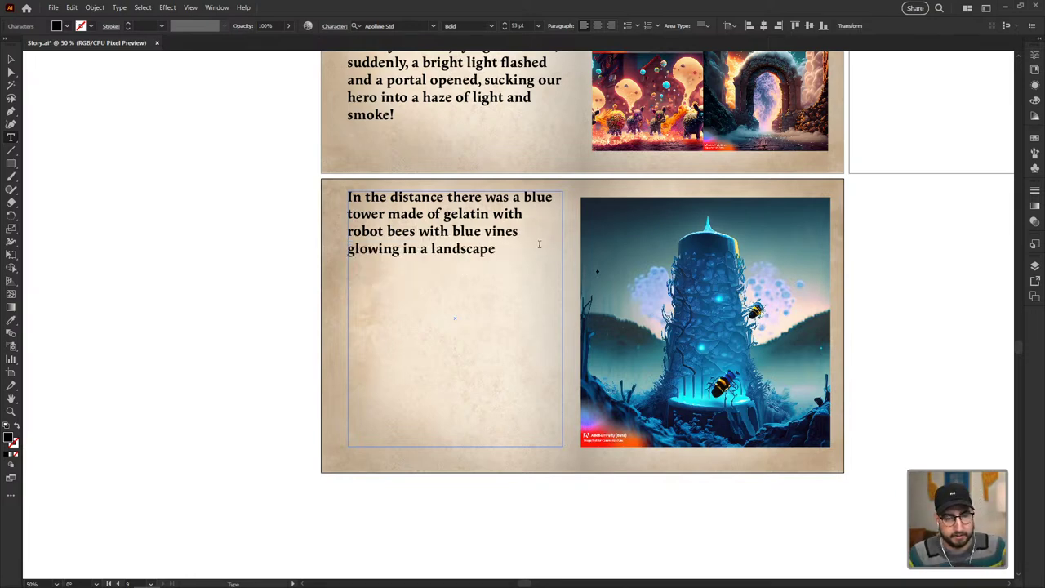
pyautogui.click(521, 249)
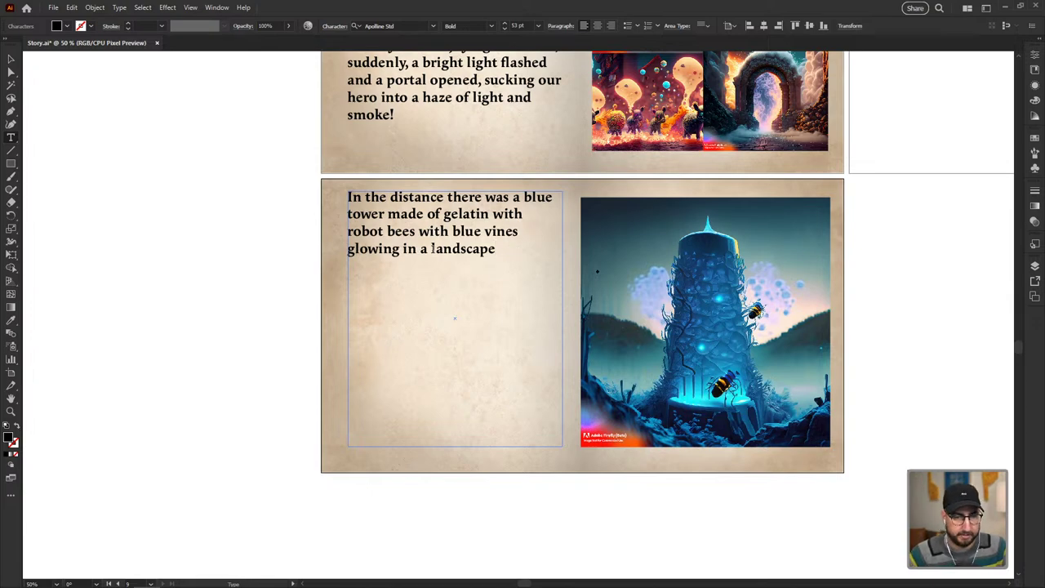
pyautogui.write('go')
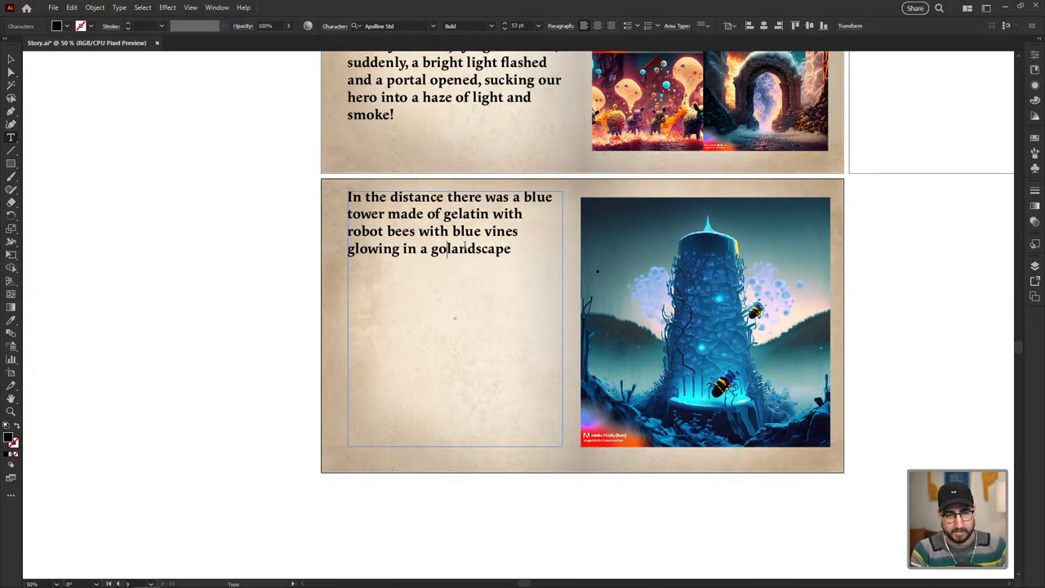
pyautogui.write('rgeous')
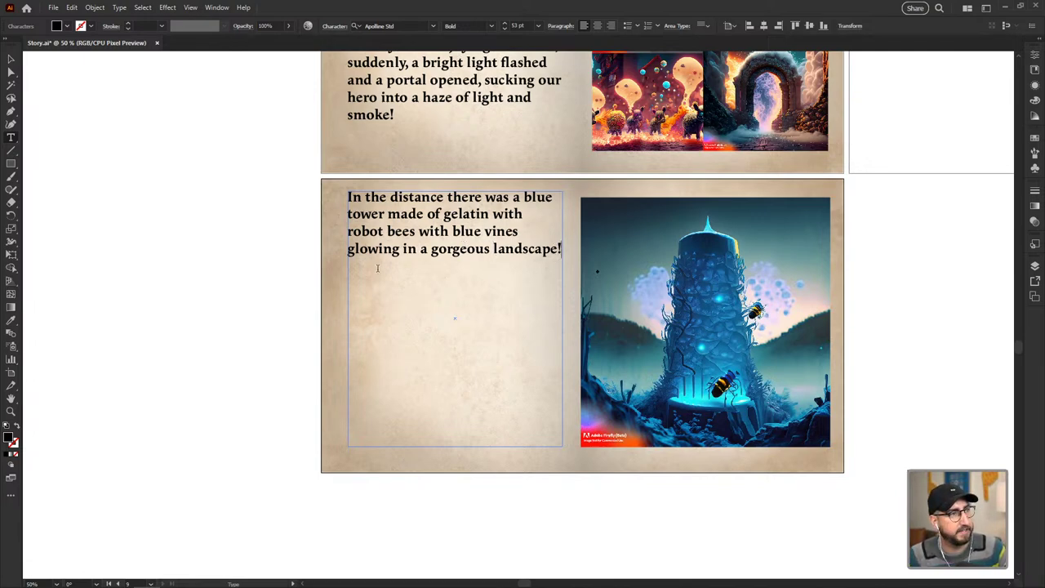
pyautogui.click(11, 59)
pyautogui.click(189, 208)
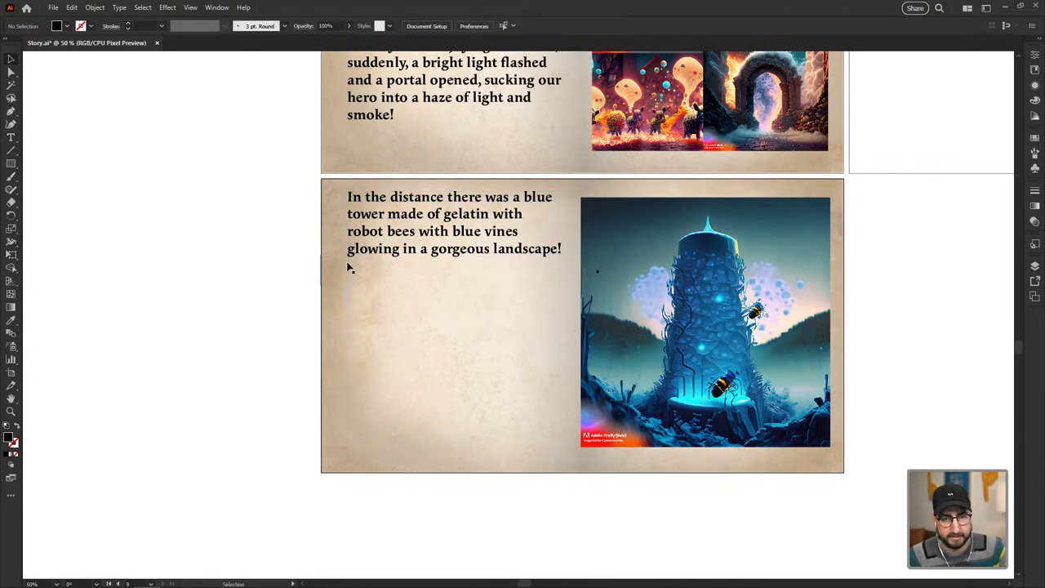
# - Drag the tower story frame's right edge left so the sentence rewraps into five shorter lines
pyautogui.click(455, 316)
pyautogui.click(231, 289)
pyautogui.moveTo(435, 290); pyautogui.dragTo(296, 277)
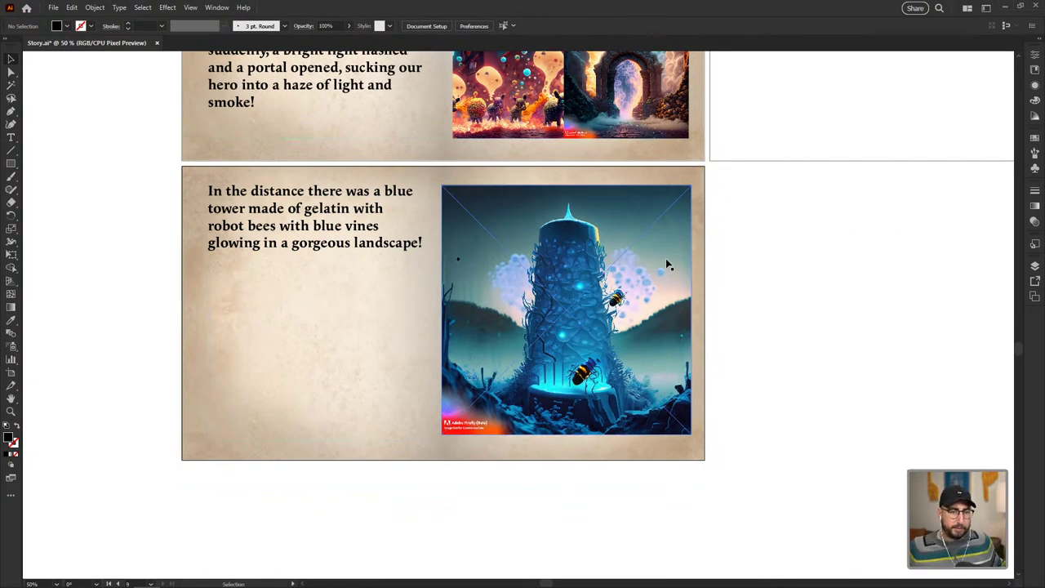
pyautogui.click(380, 244)
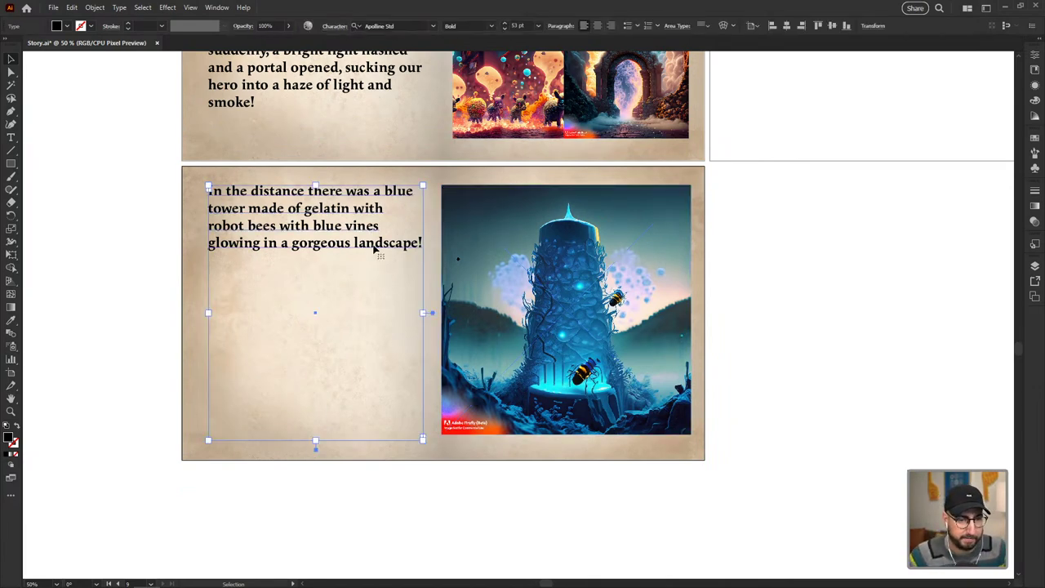
pyautogui.moveTo(423, 313); pyautogui.dragTo(373, 311)
pyautogui.click(738, 269)
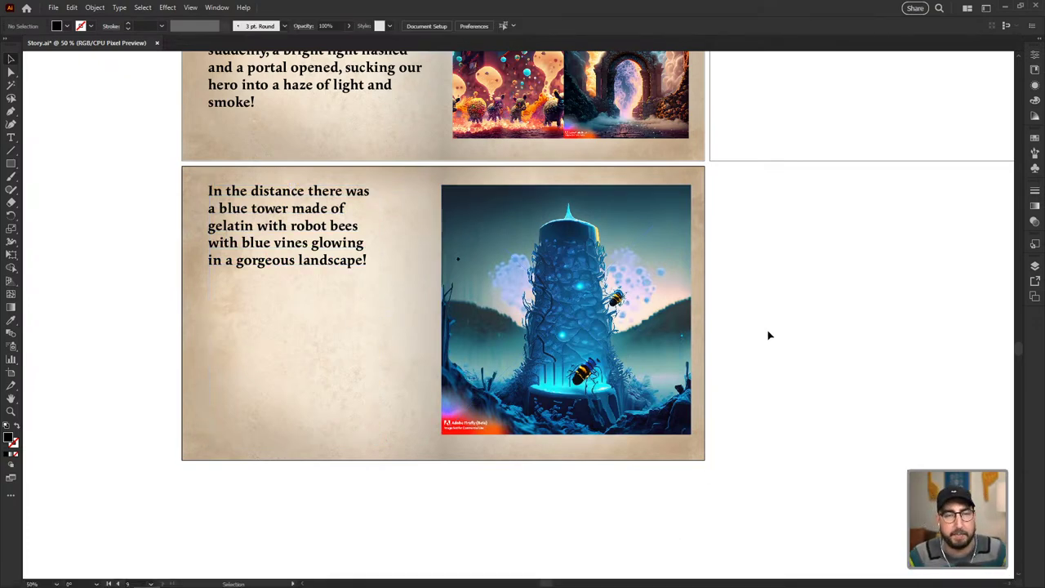
pyautogui.moveTo(767, 334); pyautogui.dragTo(525, 434)
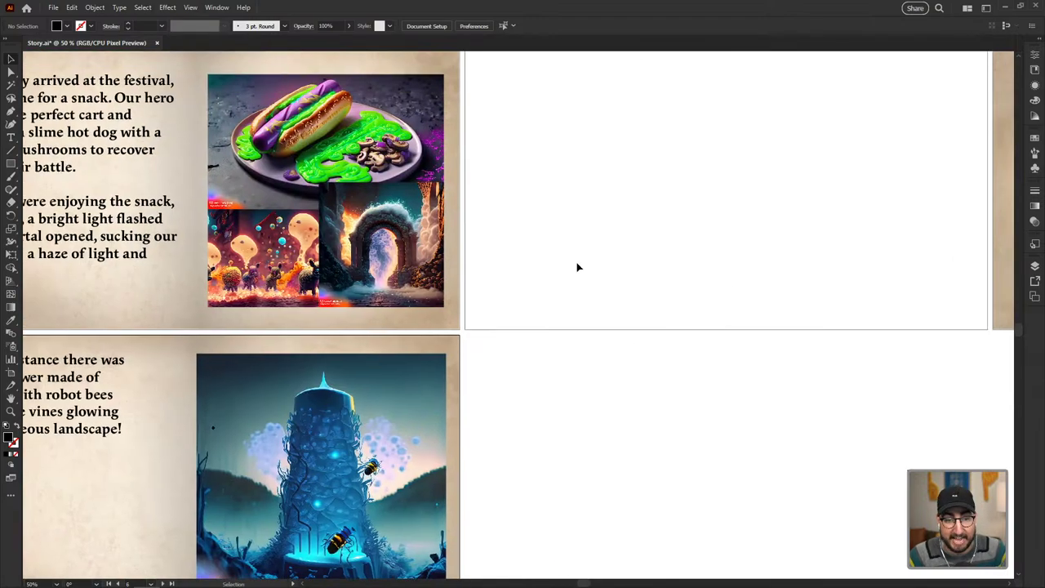
pyautogui.hotkey('shift', 'o')
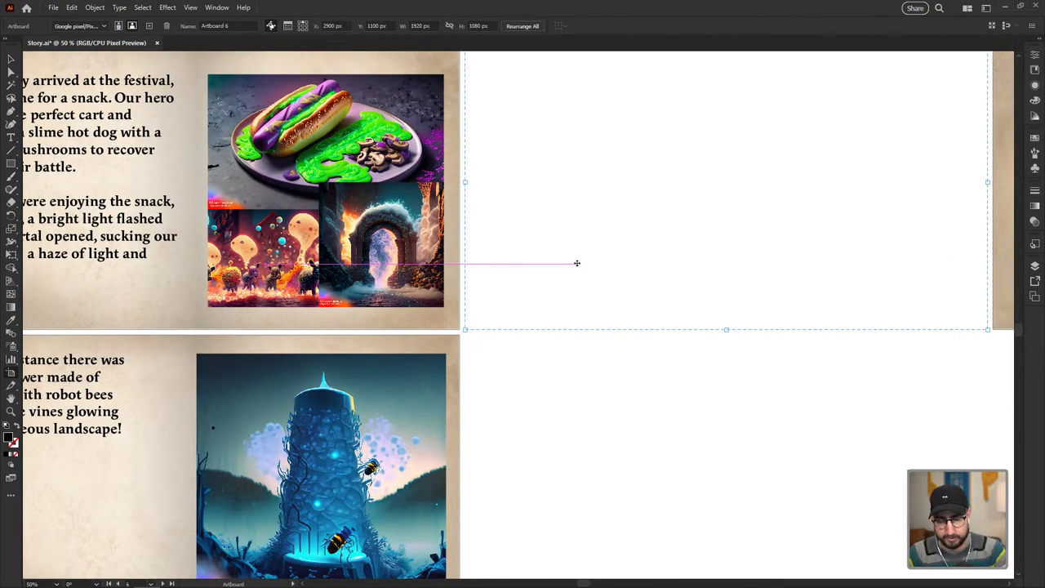
# - Use Rearrange All Artboards from the Artboards panel, then reapply it with Columns set to 3
pyautogui.click(1035, 295)
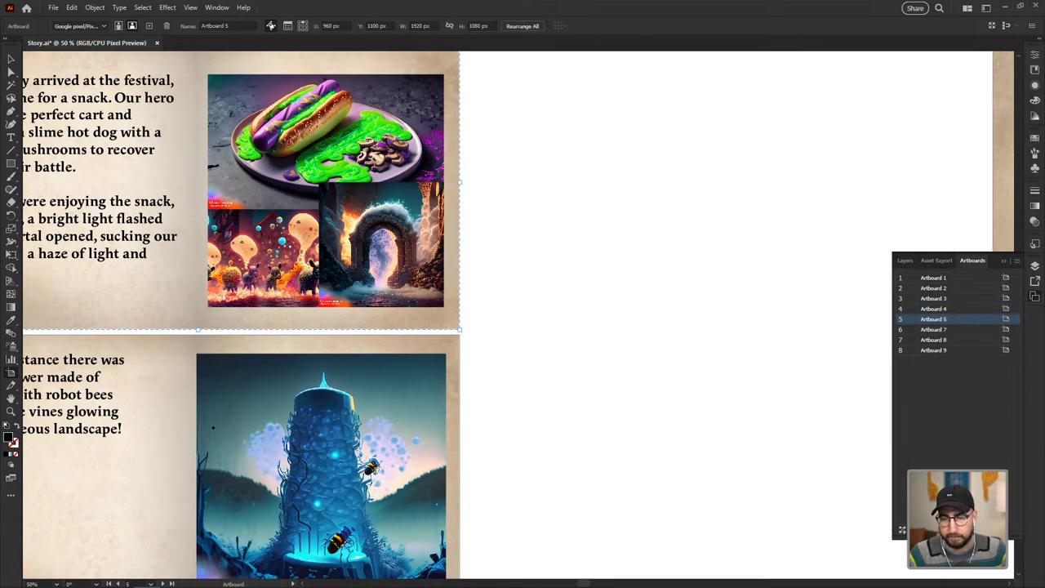
pyautogui.click(523, 26)
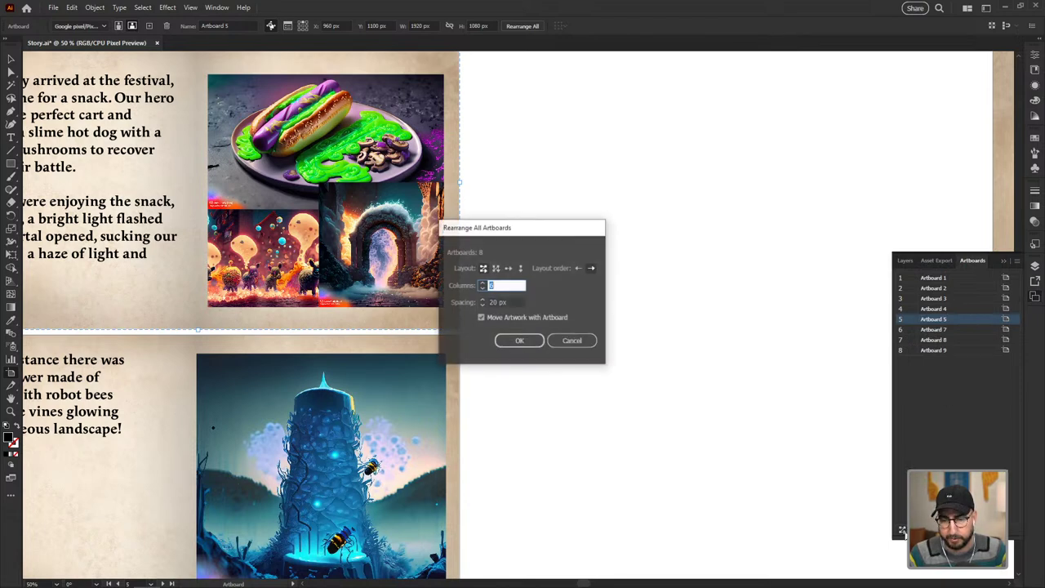
pyautogui.click(521, 340)
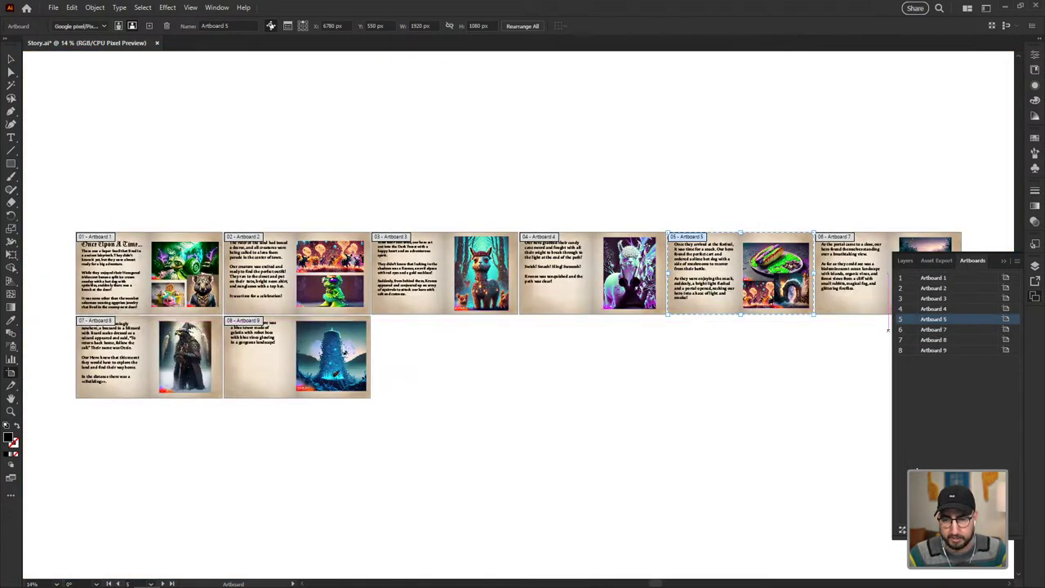
pyautogui.click(523, 25)
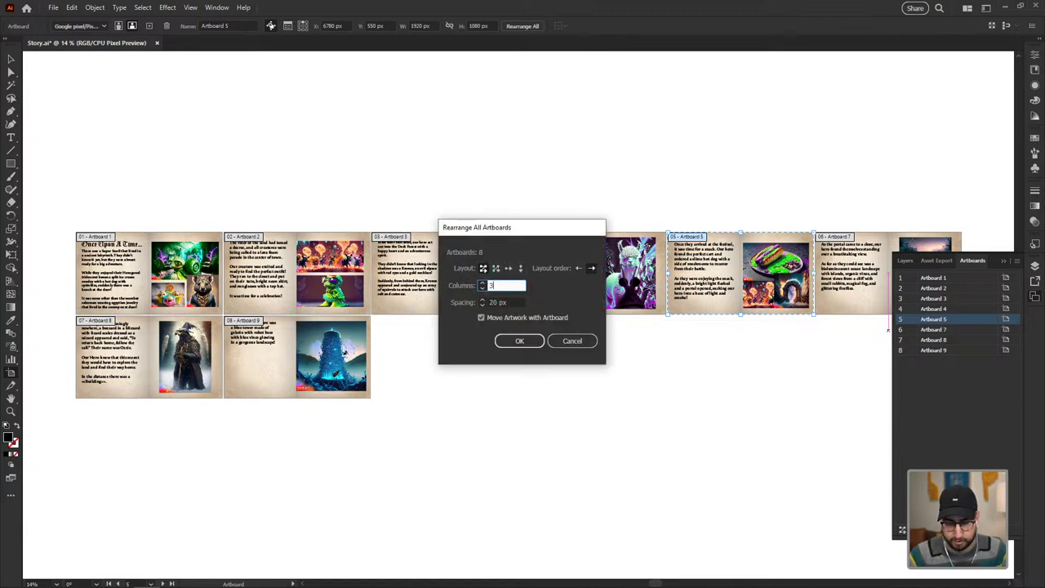
pyautogui.write('3')
pyautogui.press('Return')
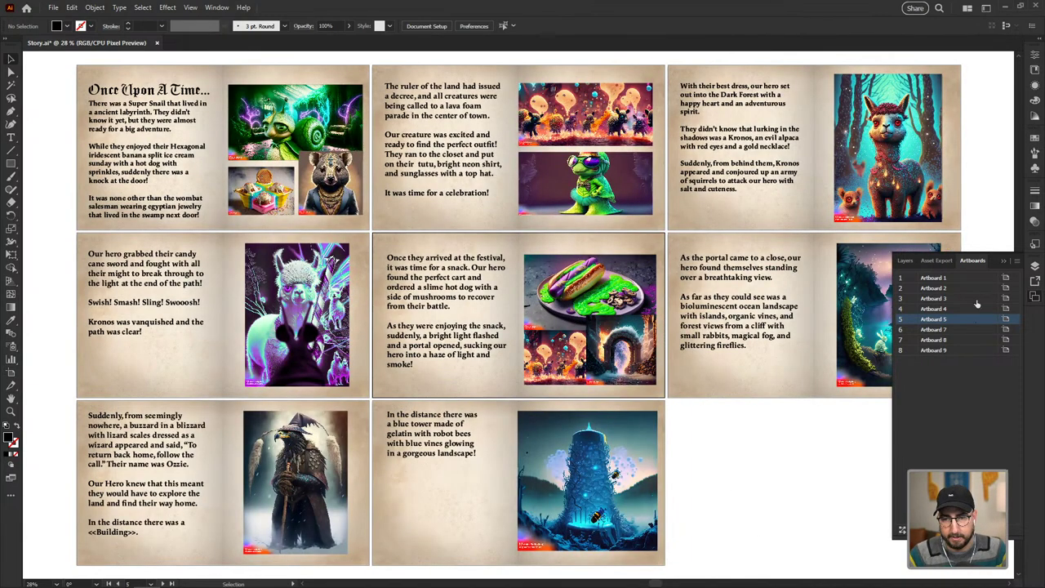
# - Collapse the Artboards panel and look over the three-column grid of eight spreads
pyautogui.click(1004, 261)
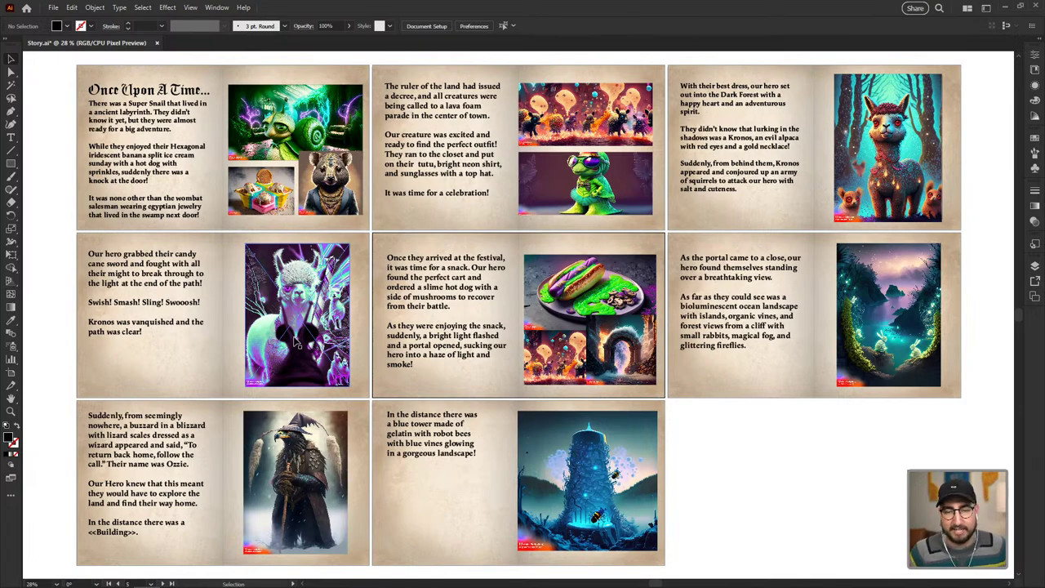
pyautogui.moveTo(298, 584)
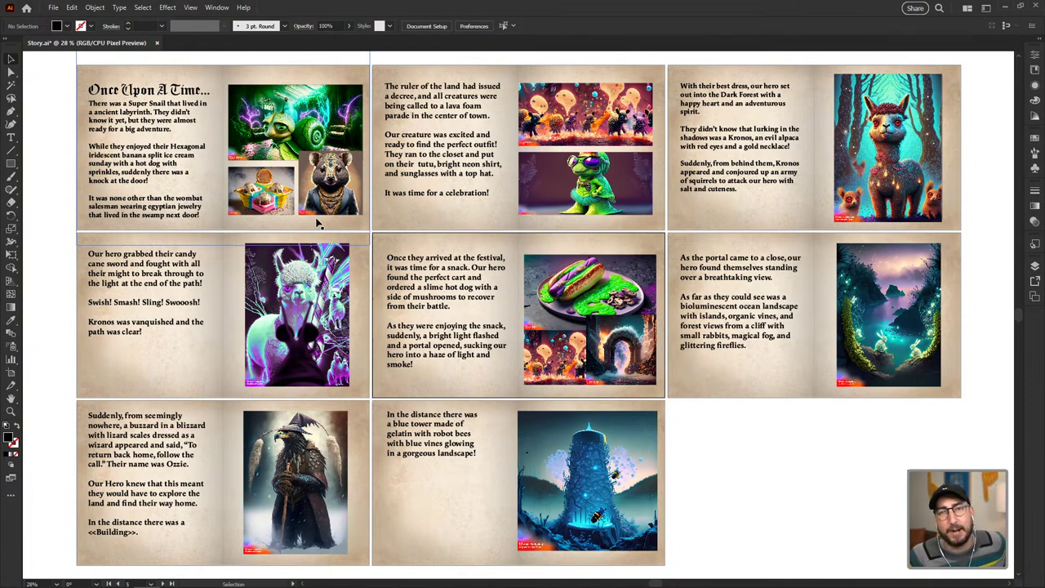
pyautogui.click(265, 196)
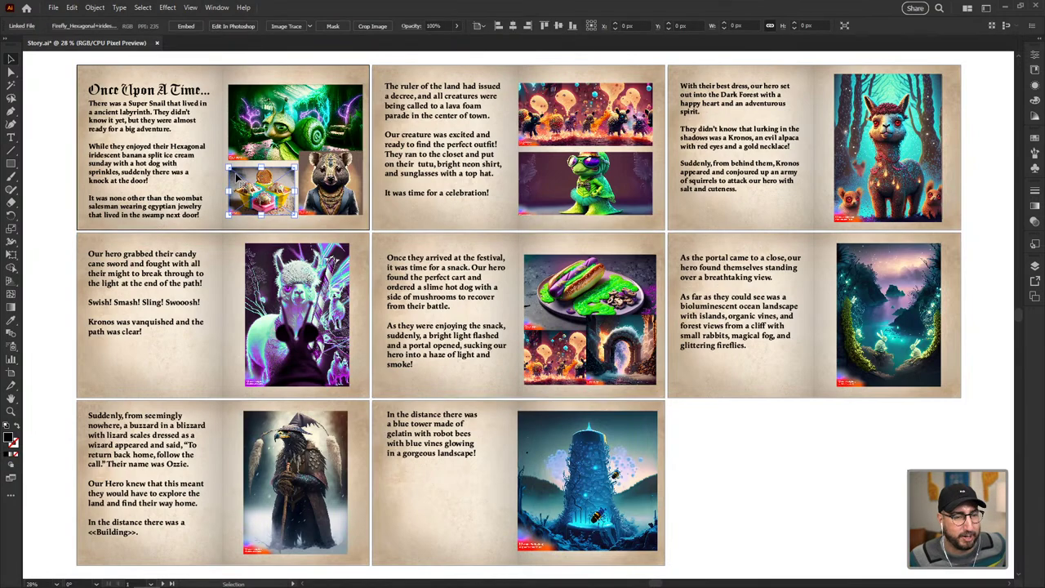
# - Fit the first spread, then page through spreads 2 to 8, ending on the blue-tower spread
pyautogui.doubleClick(10, 401)
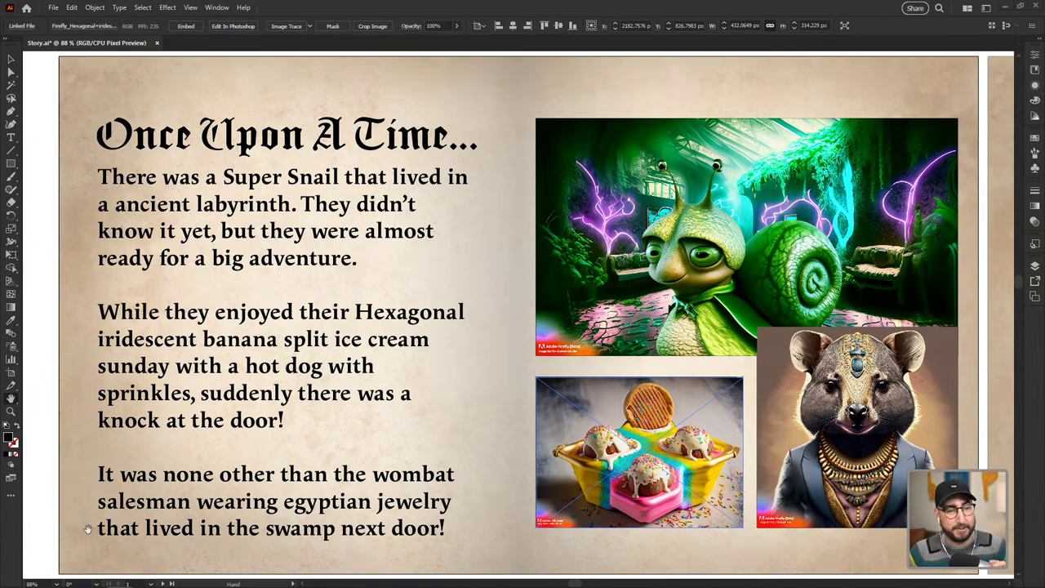
pyautogui.click(163, 583)
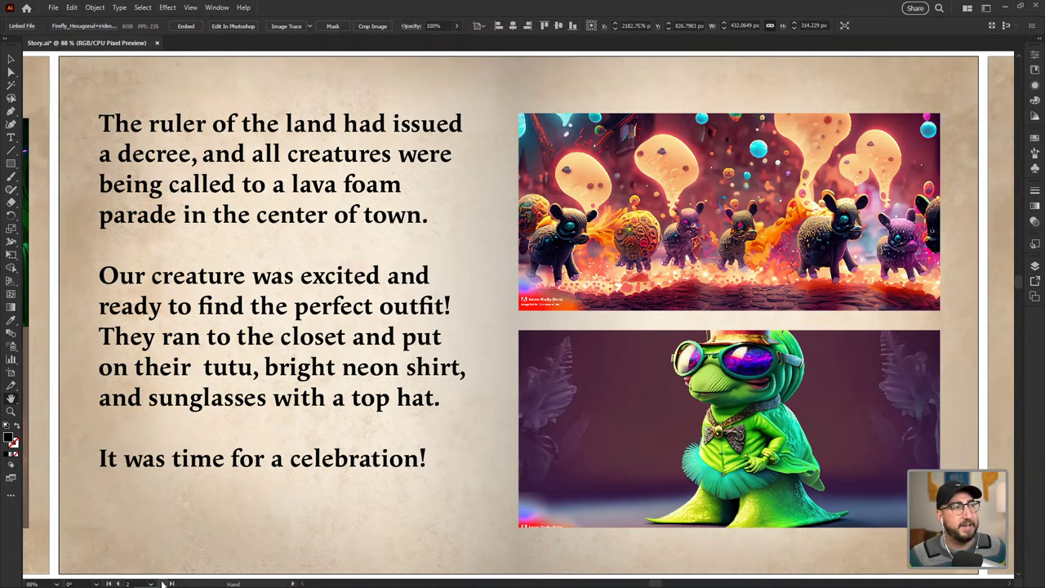
pyautogui.click(163, 584)
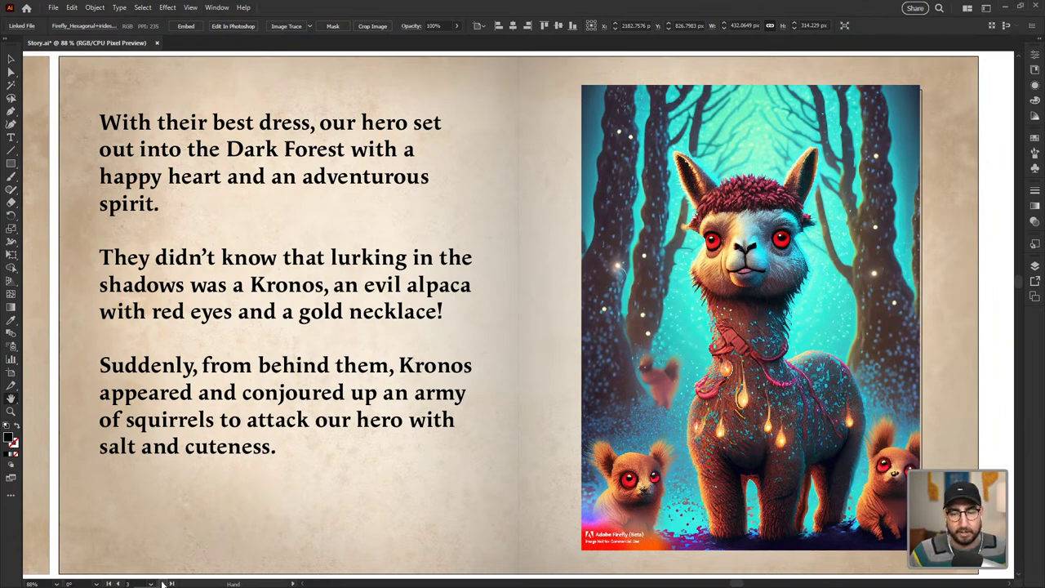
pyautogui.click(162, 583)
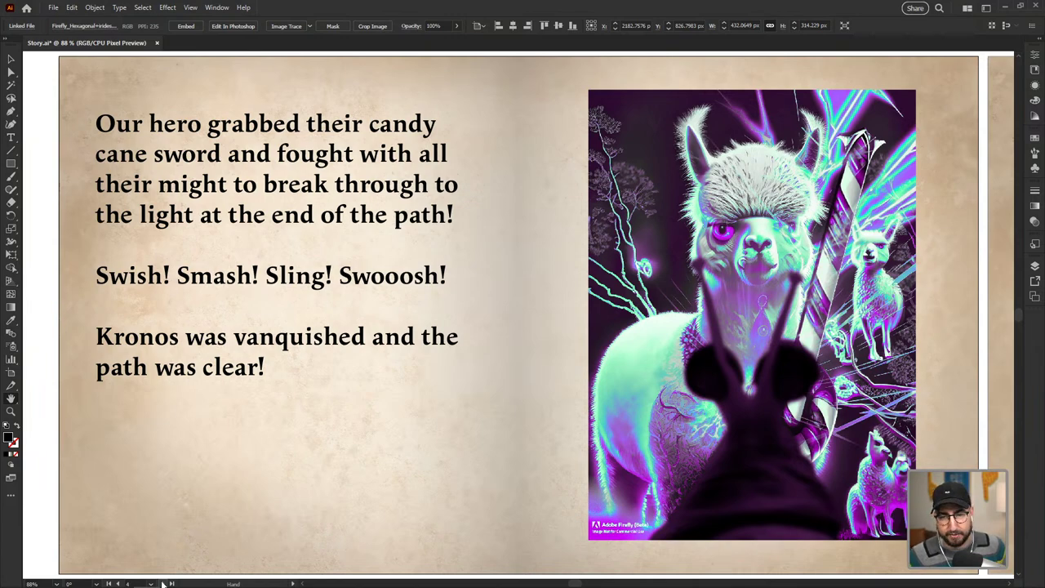
pyautogui.click(162, 583)
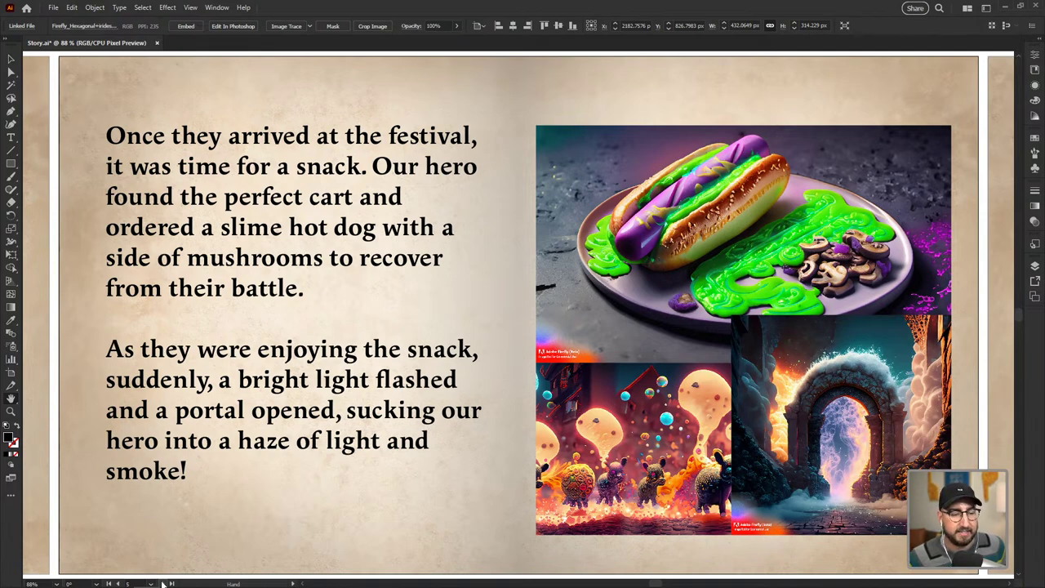
pyautogui.click(163, 583)
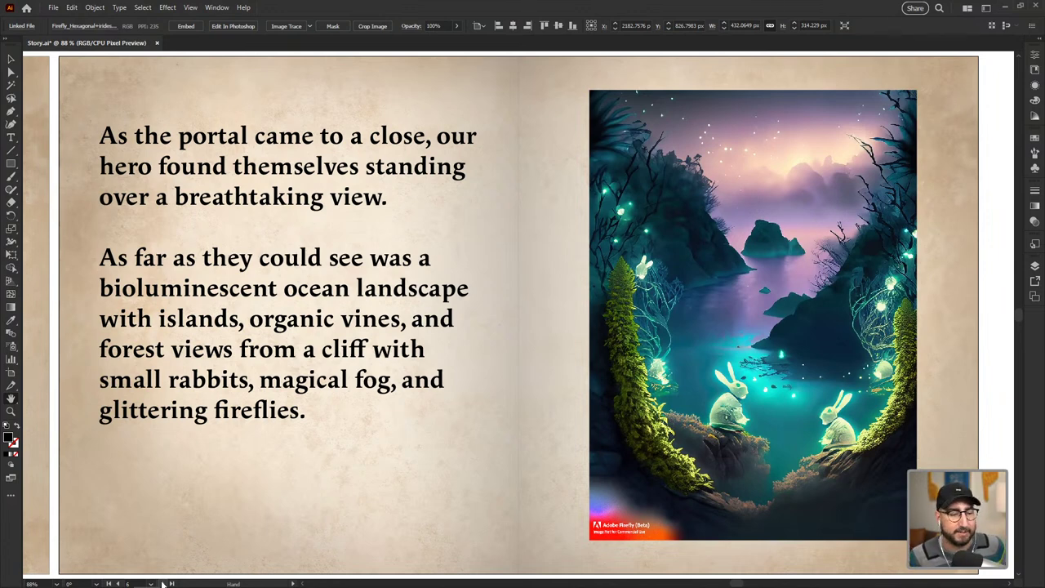
pyautogui.click(163, 583)
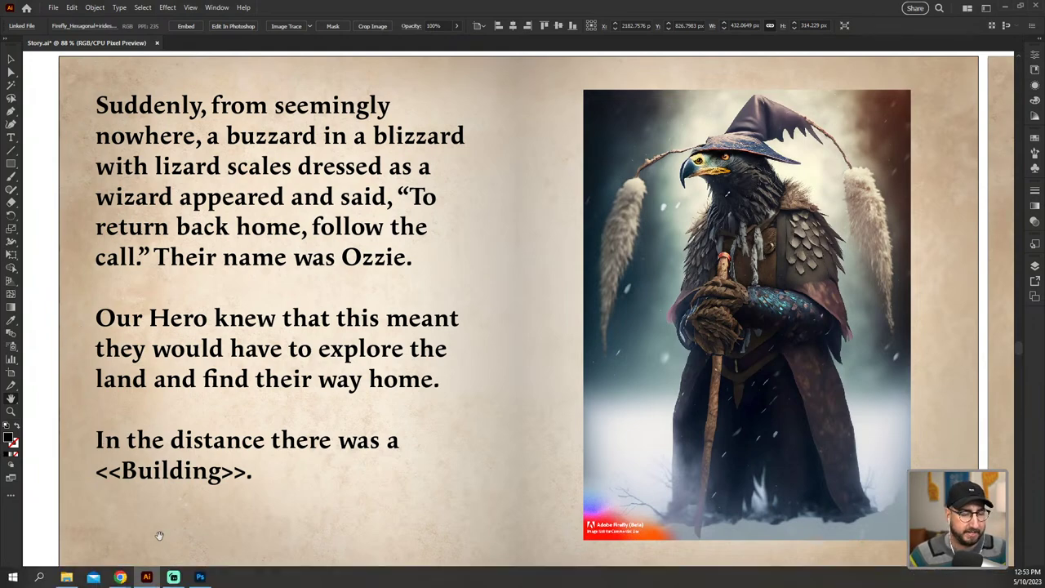
pyautogui.click(164, 583)
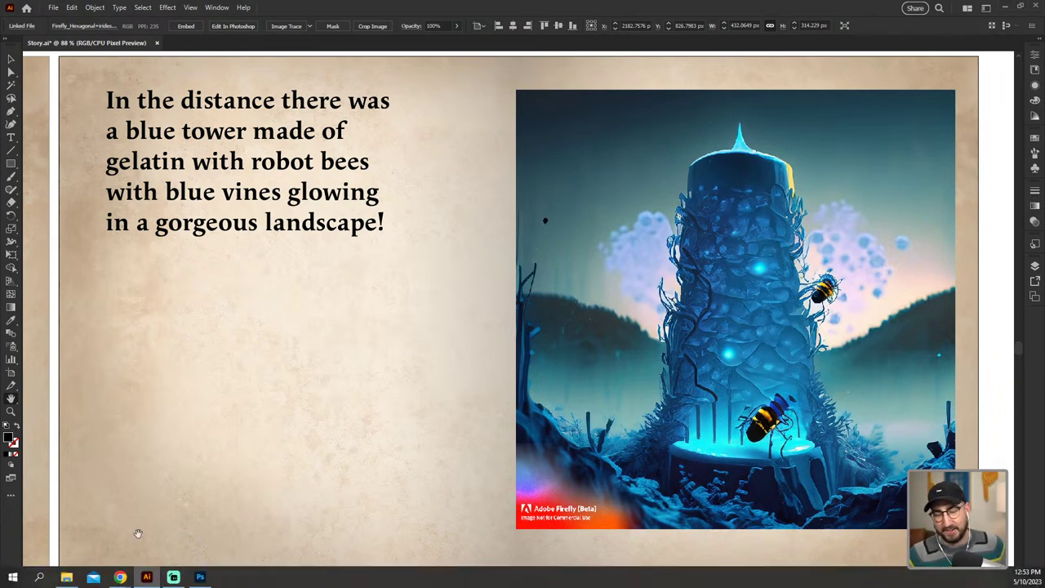
# - On the buzzard-wizard spread, delete the 'In the distance there was a <<Building>>.' paragraph and save Story.ai
pyautogui.click(118, 583)
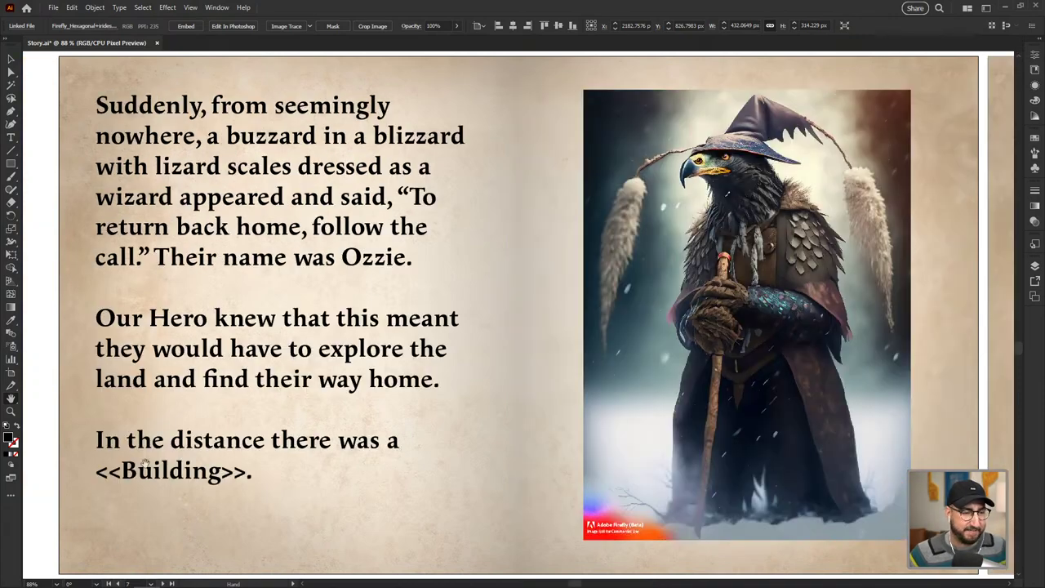
pyautogui.click(10, 137)
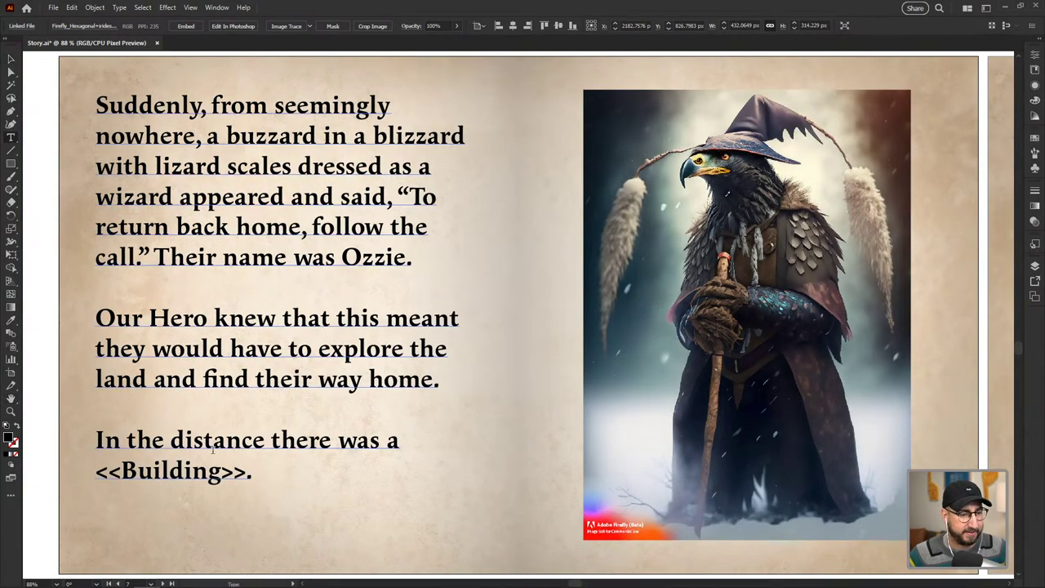
pyautogui.moveTo(252, 472); pyautogui.dragTo(78, 411)
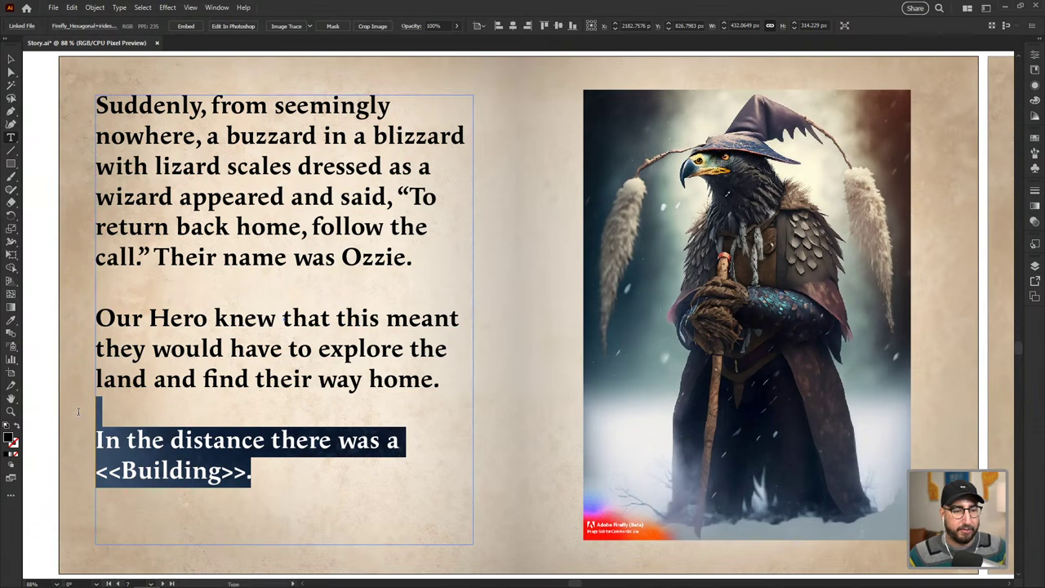
pyautogui.press('BackSpace')
pyautogui.press('Escape')
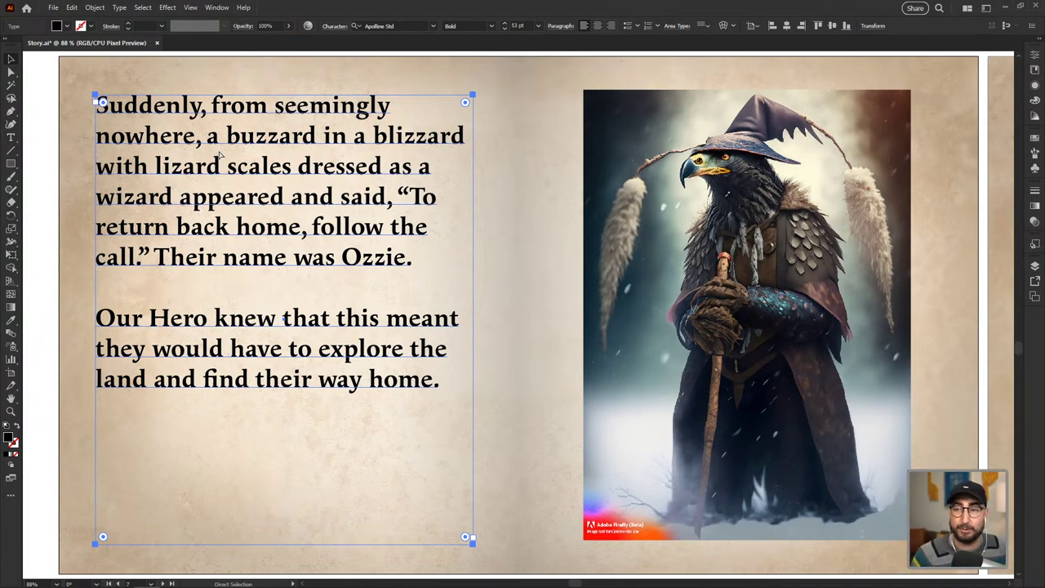
pyautogui.hotkey('ctrl', 's')
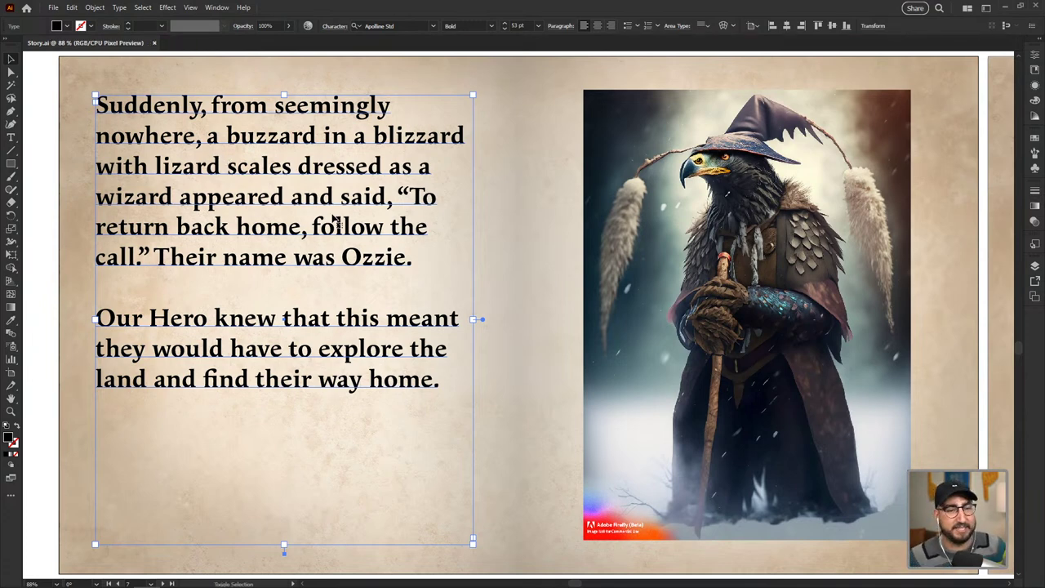
# - Zoom to the first artboard and change 'sunday' to 'sundae' in the Super Snail story text
pyautogui.press('z')
pyautogui.hotkey('ctrl', '-')
pyautogui.hotkey('ctrl', '-')
pyautogui.hotkey('ctrl', '-')
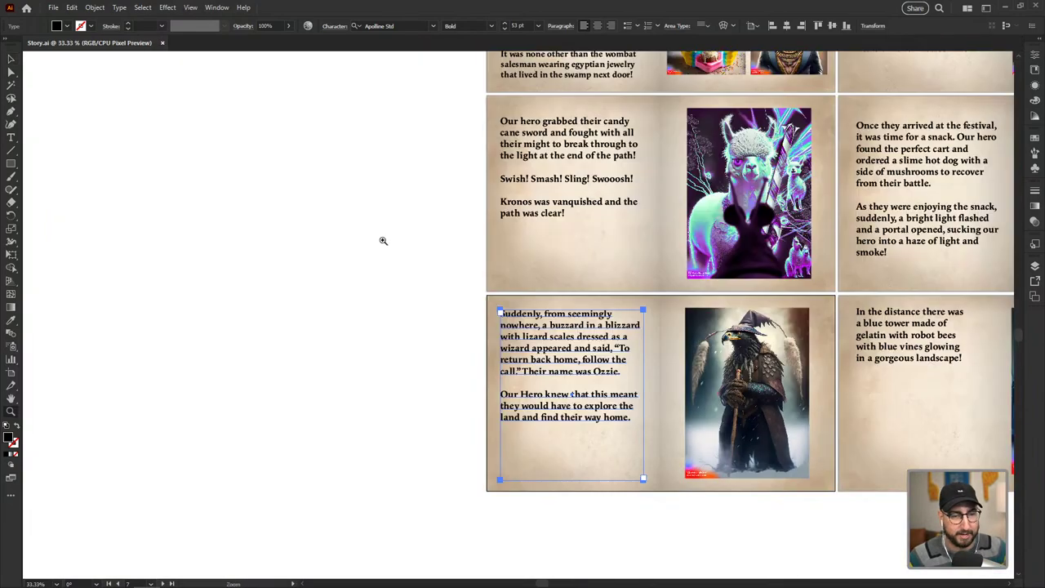
pyautogui.scroll(3, 383, 240)
pyautogui.hotkey('ctrl', '=')
pyautogui.hotkey('ctrl', '1')
pyautogui.scroll(-3, 259, 315)
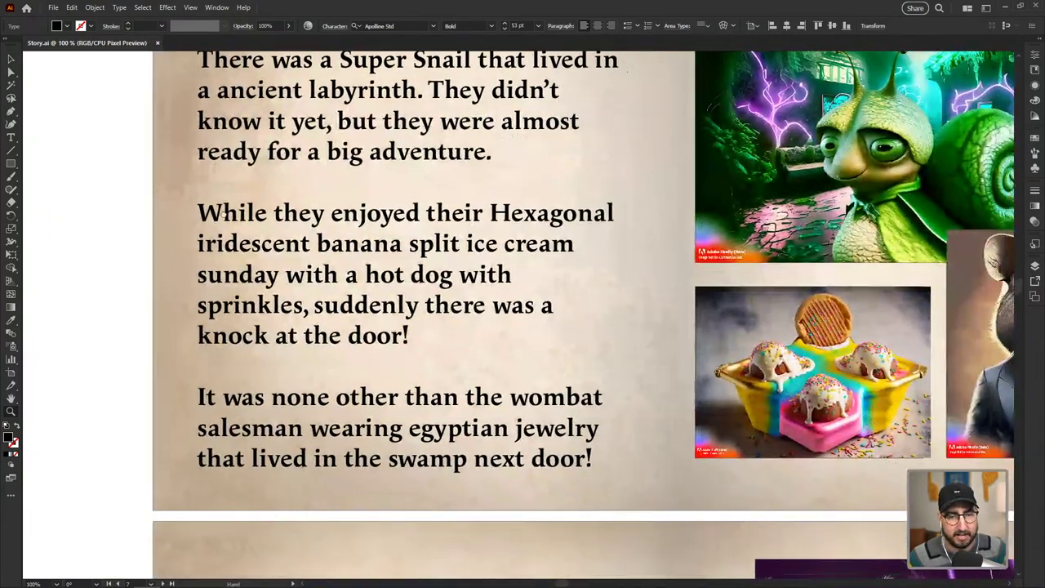
pyautogui.doubleClick(230, 289)
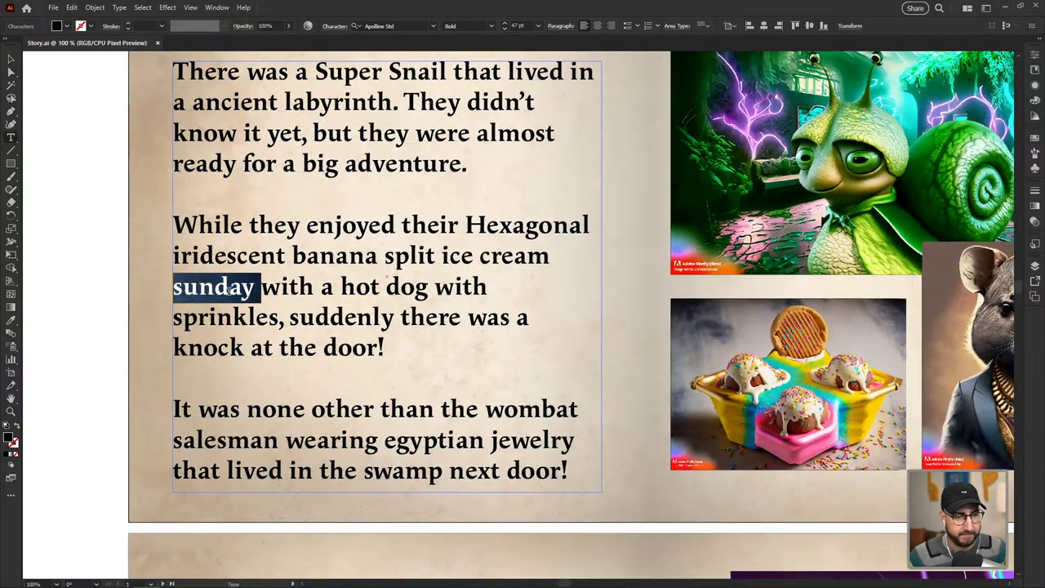
pyautogui.write('sund')
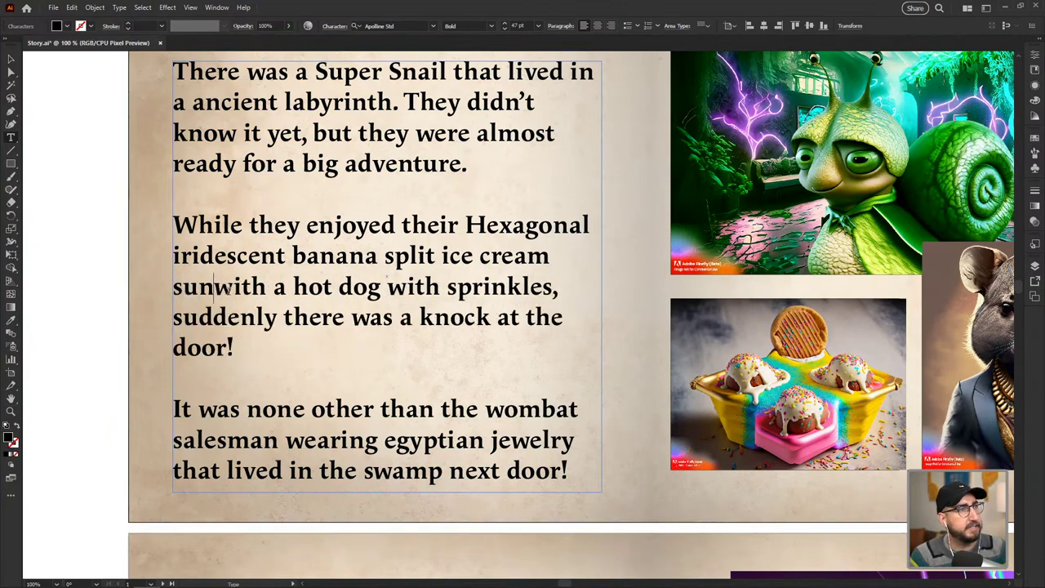
pyautogui.write('ae')
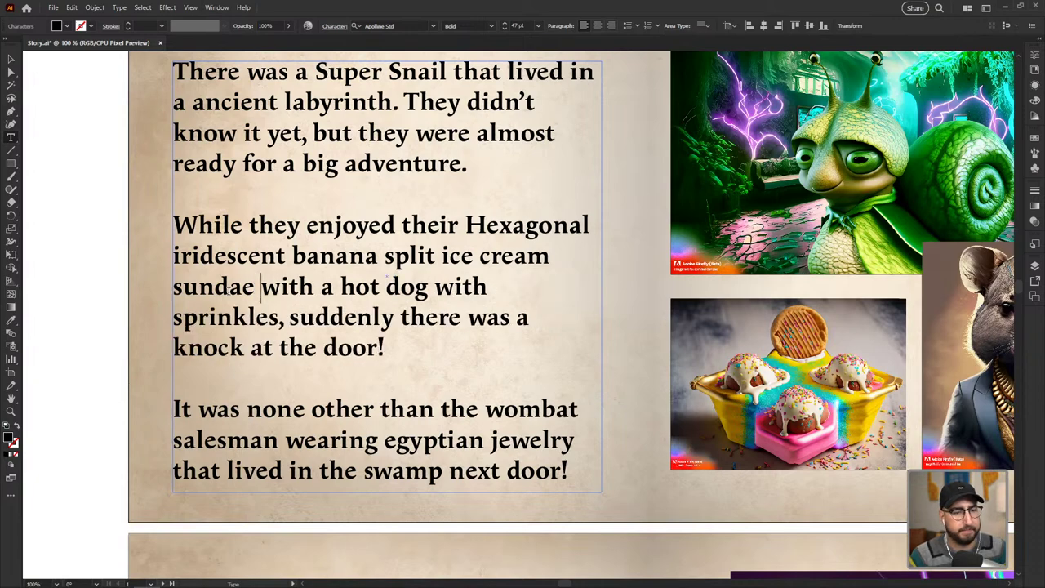
pyautogui.press('Escape')
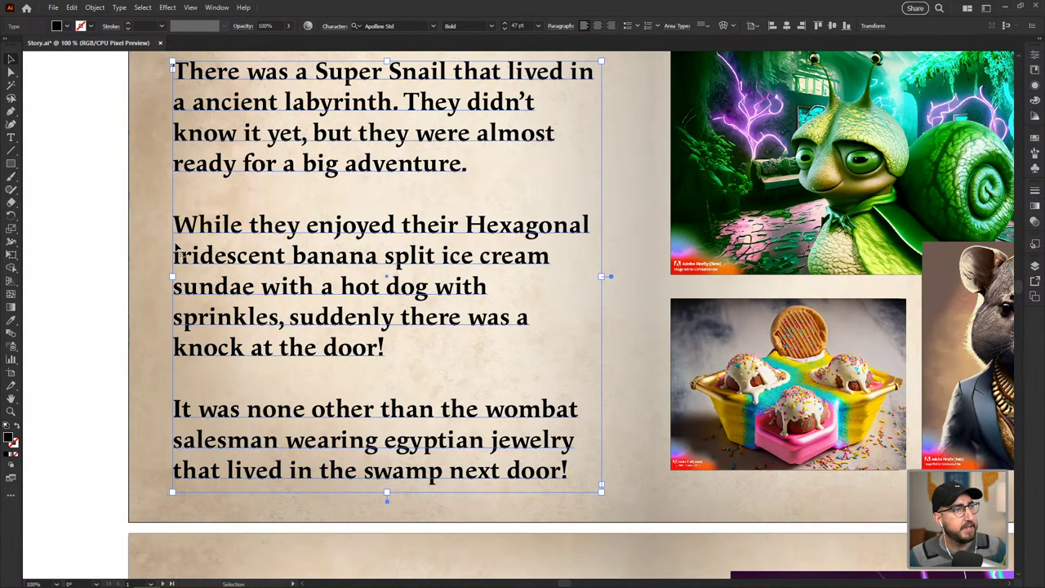
pyautogui.click(94, 174)
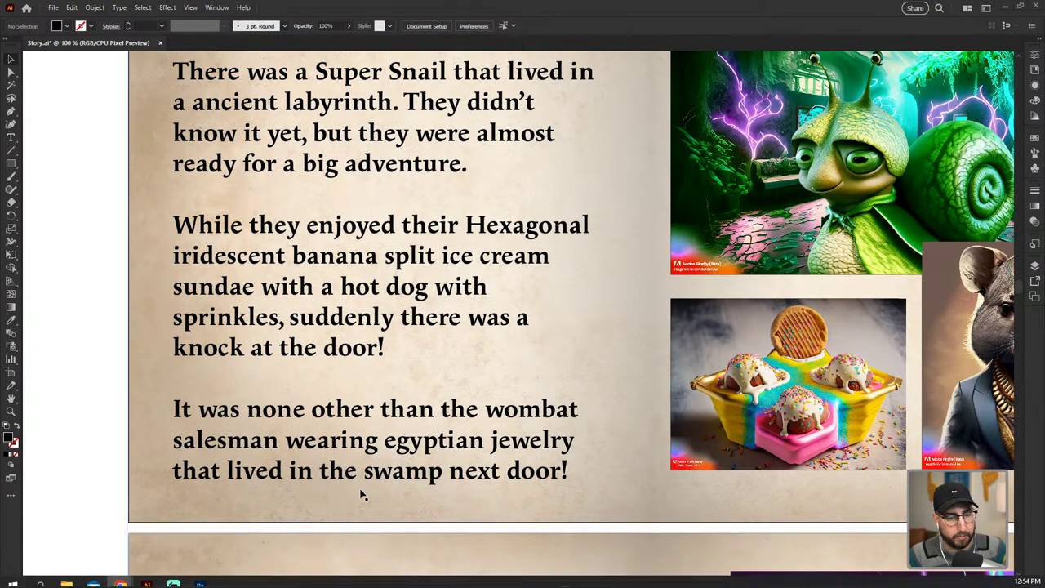
# - In Firefly, paste the hidden cave prompt with ancient runes, crystals and a sage, and generate images
pyautogui.moveTo(120, 576)
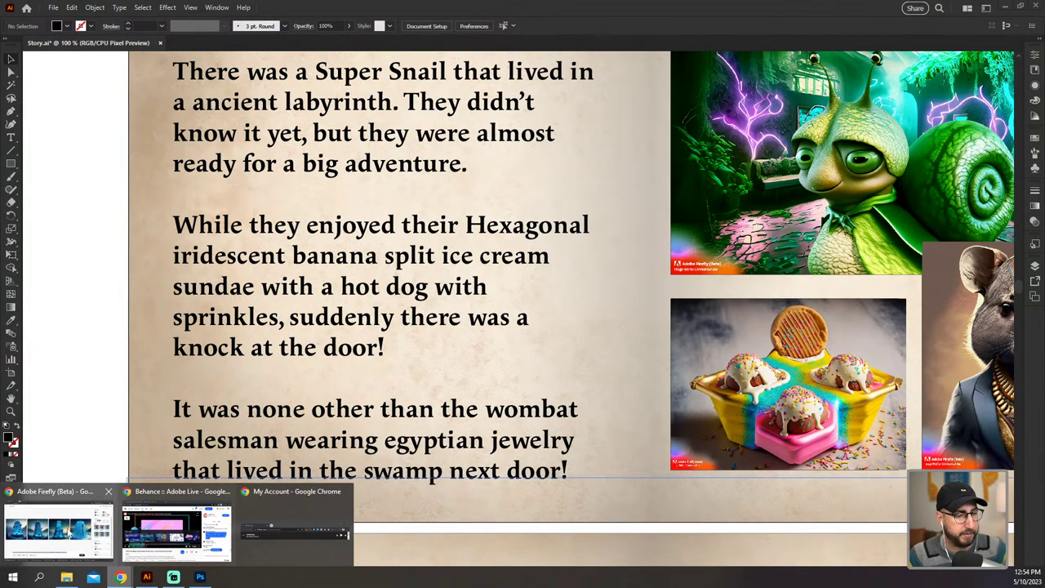
pyautogui.click(70, 532)
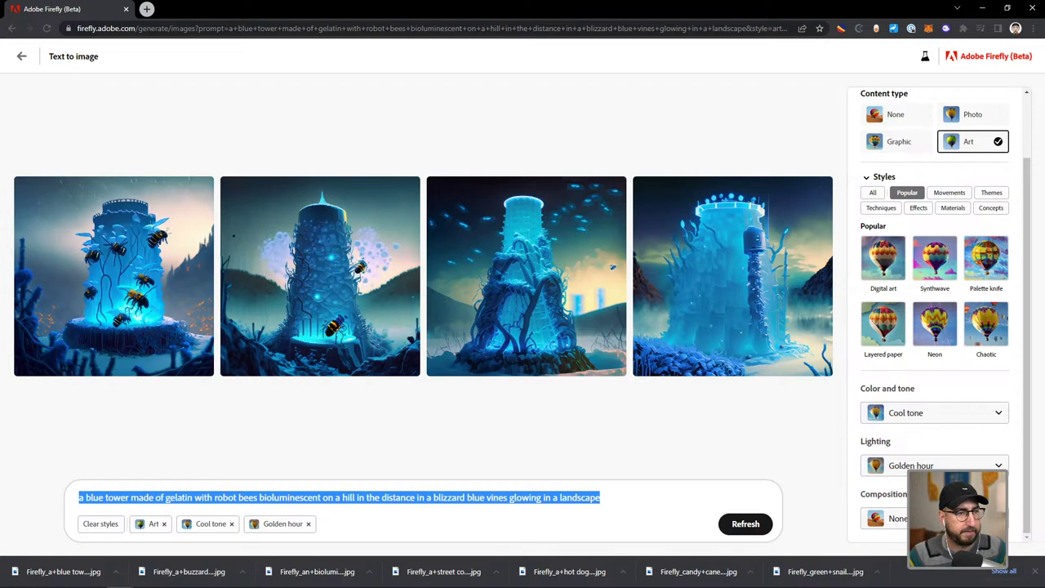
pyautogui.click(21, 57)
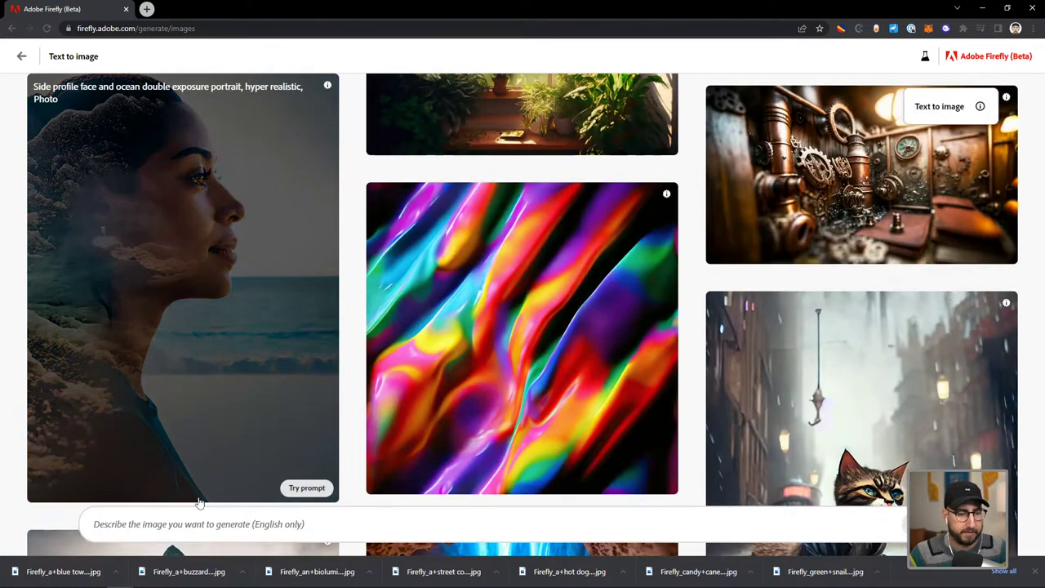
pyautogui.write('A hidden cave filled with ancient runes and glowing crystals, where a wise old sage contemplates the secrets of the universe')
pyautogui.press('Return')
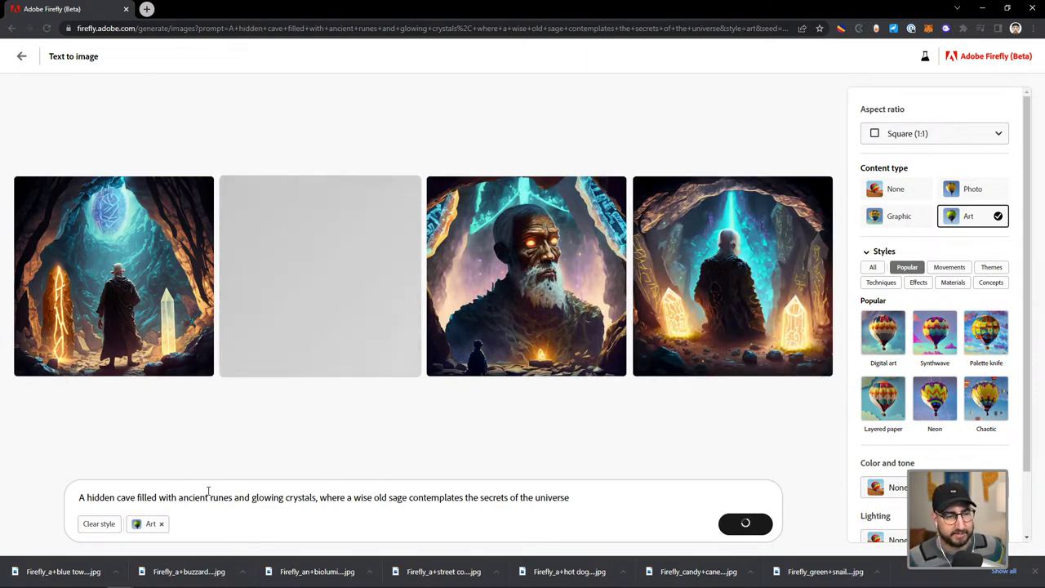
# - Preview each of the four generated cave images in turn, including the old sage portrait
pyautogui.moveTo(128, 222)
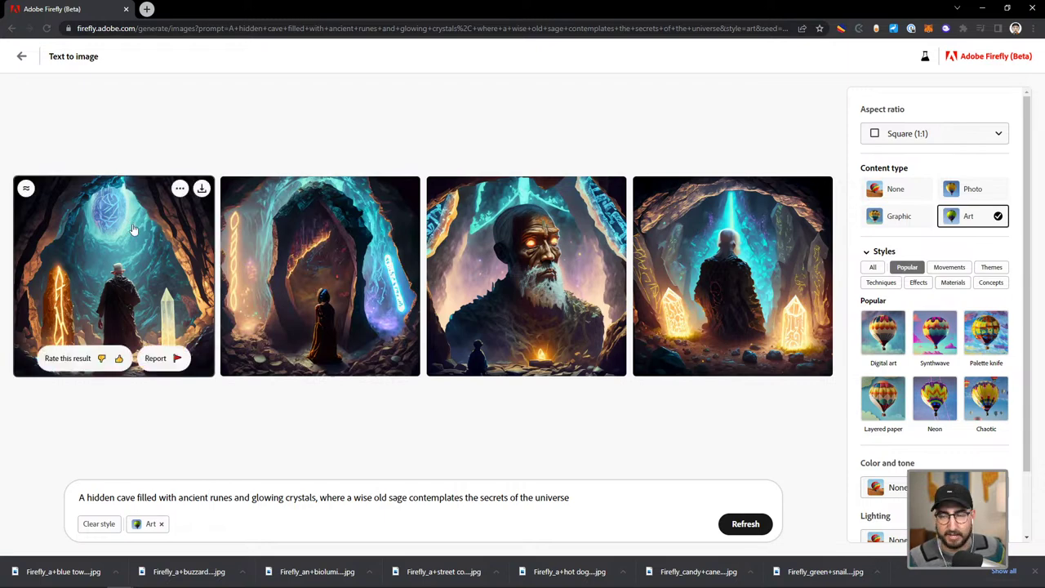
pyautogui.click(135, 249)
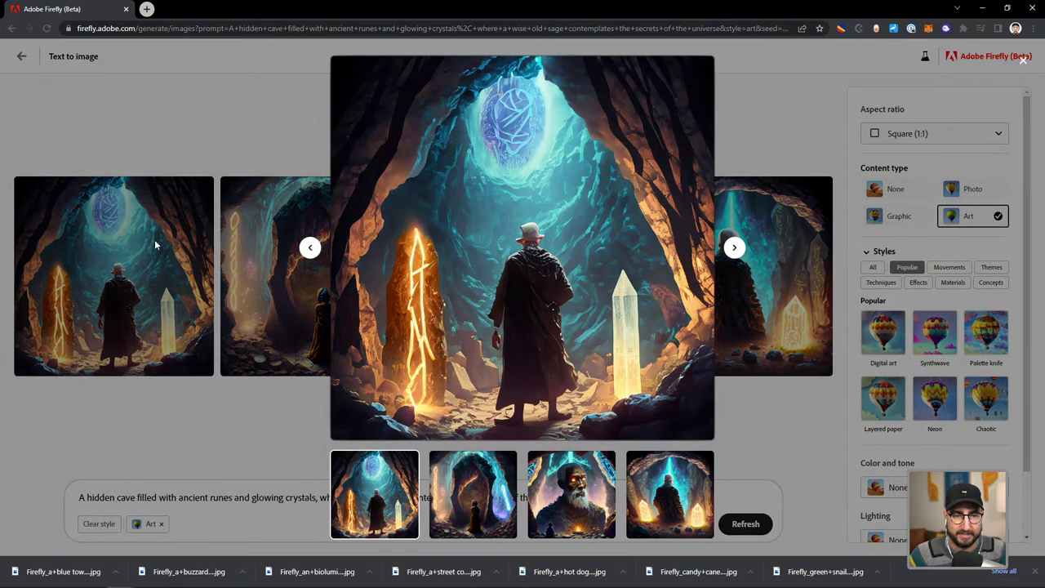
pyautogui.click(147, 242)
pyautogui.click(291, 226)
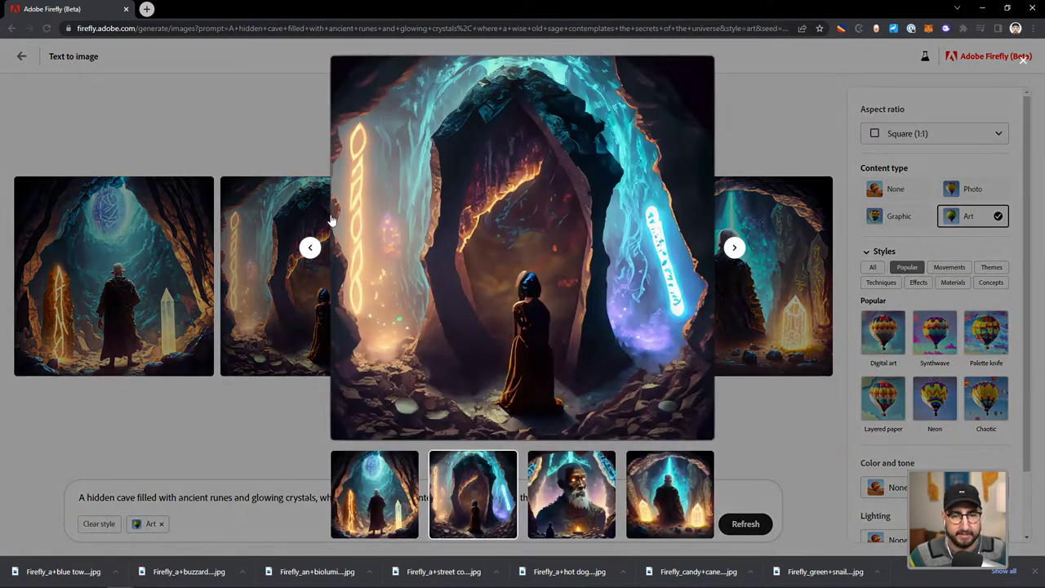
pyautogui.moveTo(646, 216)
pyautogui.click(563, 267)
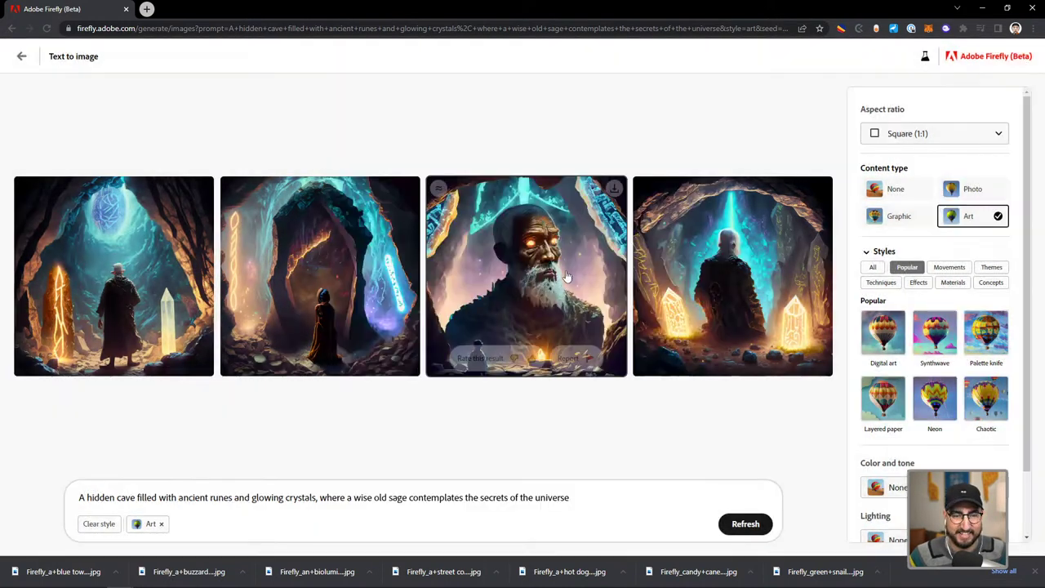
pyautogui.click(564, 267)
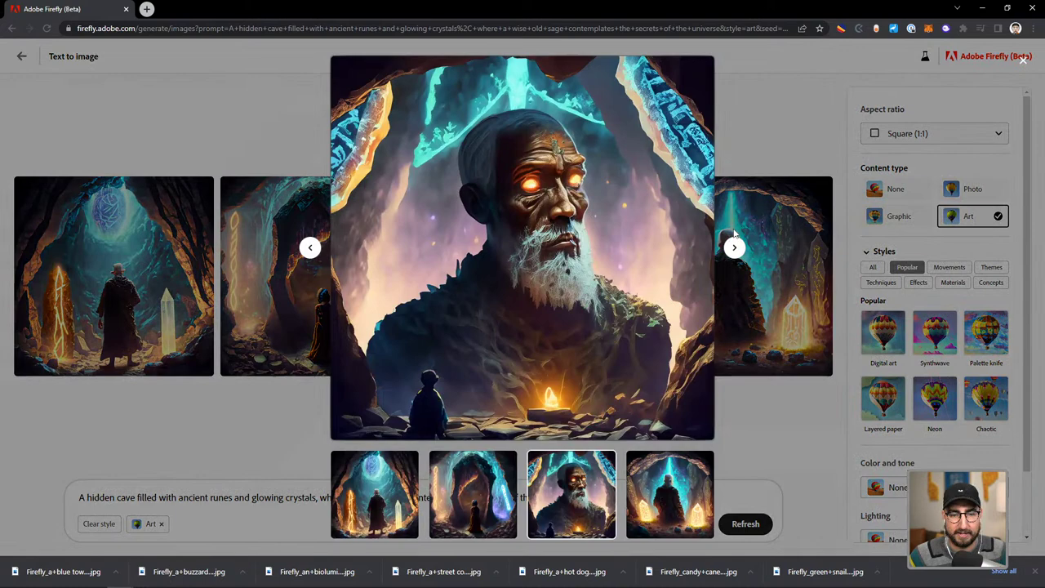
pyautogui.click(844, 185)
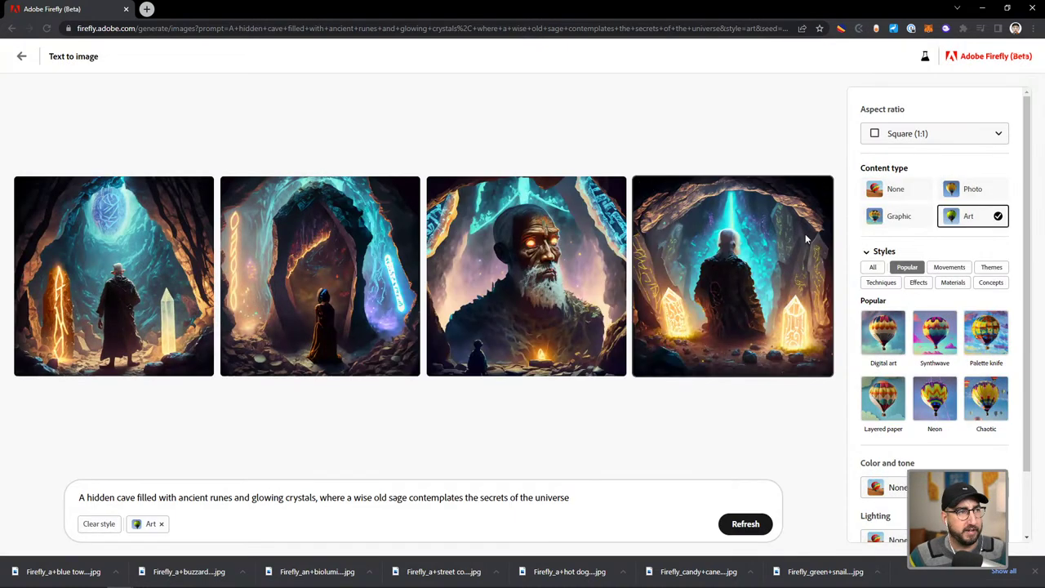
pyautogui.click(820, 189)
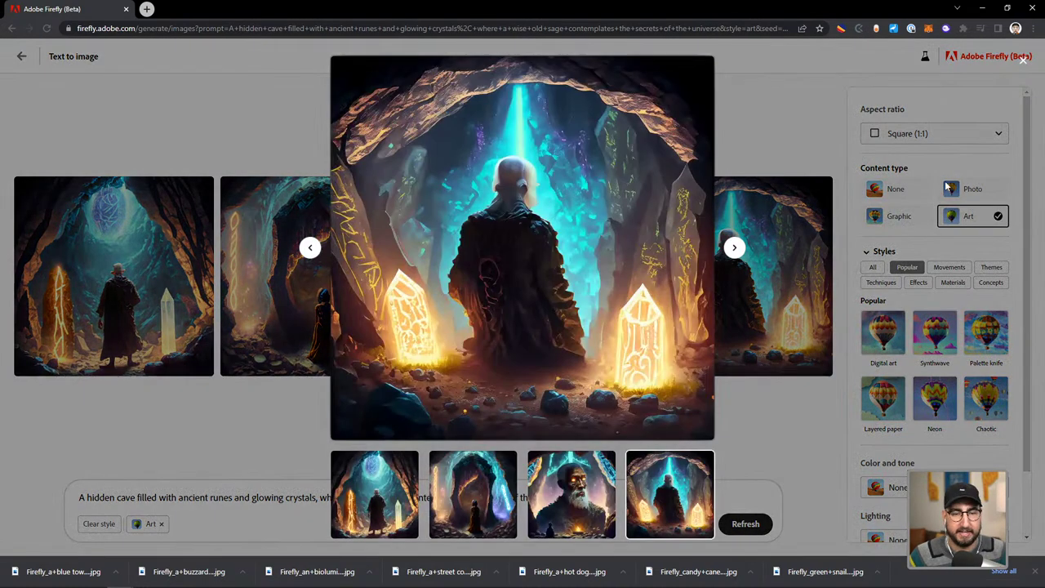
pyautogui.click(873, 156)
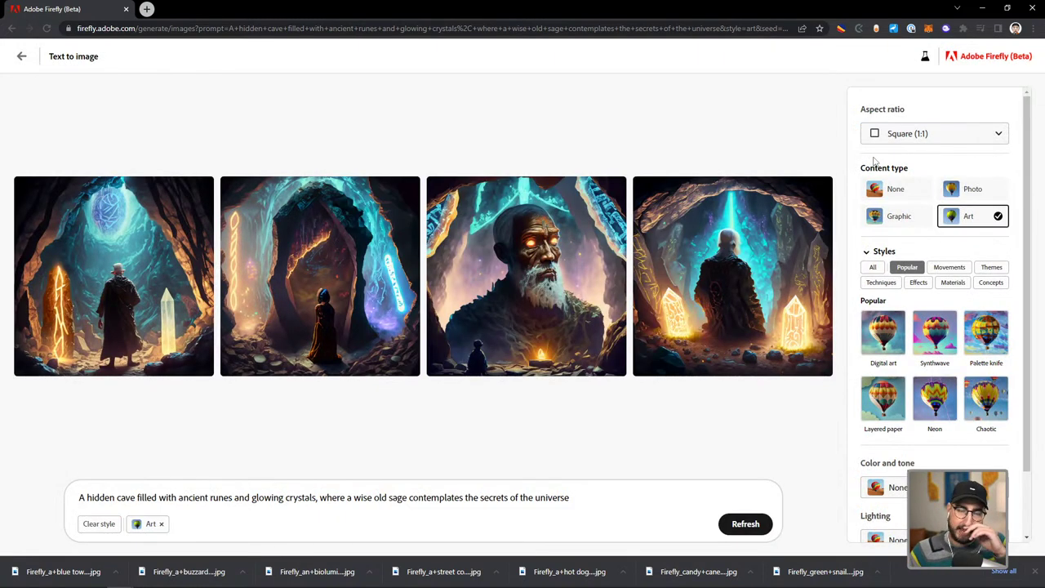
pyautogui.moveTo(513, 235)
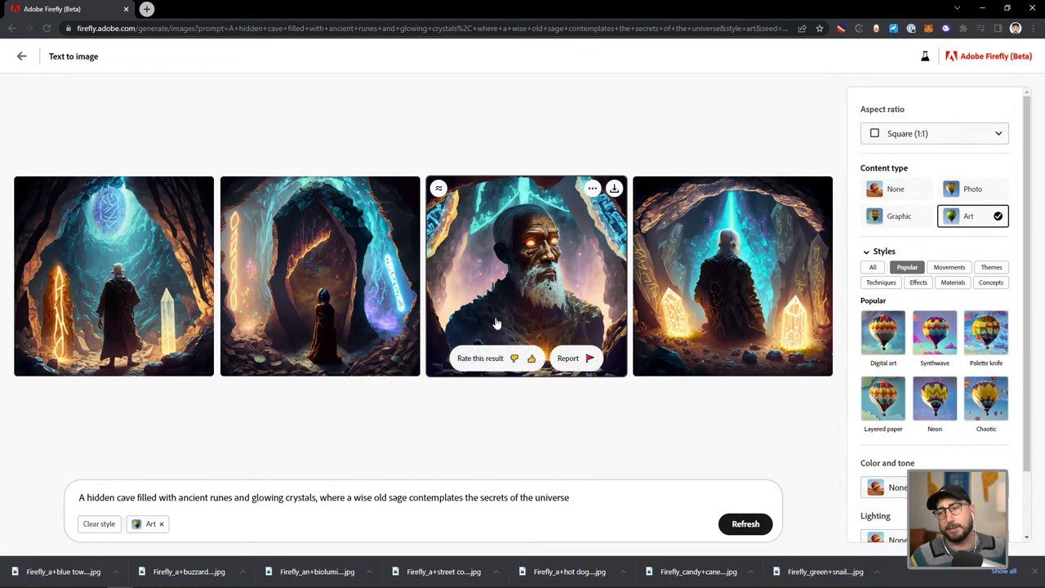